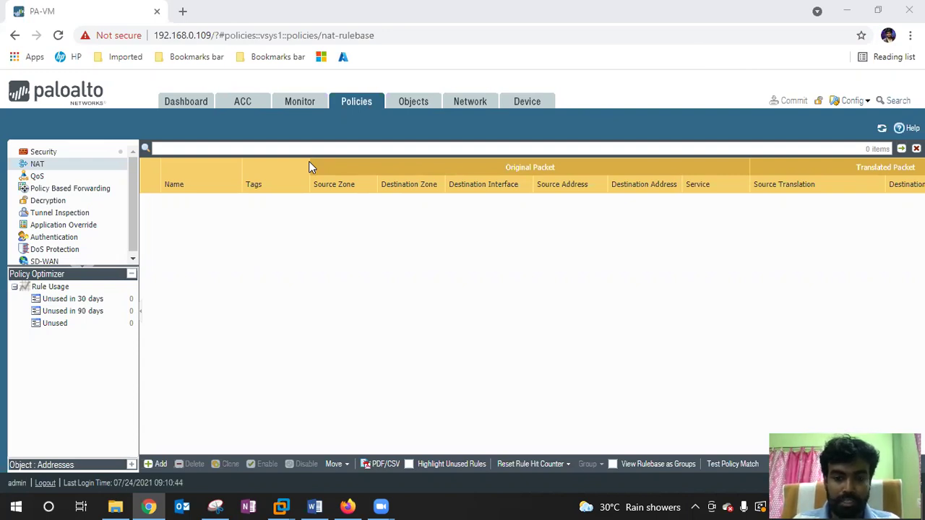
Step: Switch to the Paloalto firewall Word document and highlight the "What is NAT ?" line
left_click(577, 334)
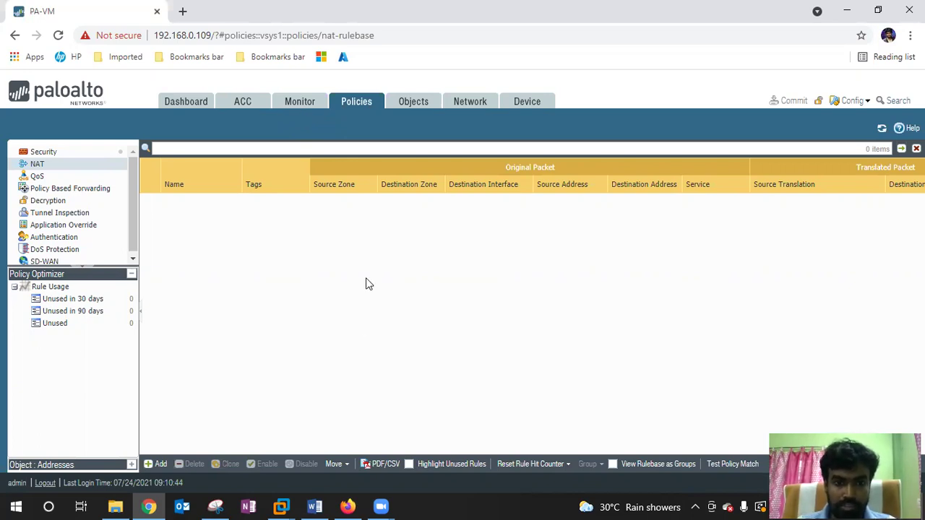
left_click(315, 506)
scroll(408, 274, "up", 1)
scroll(411, 307, "up", 5)
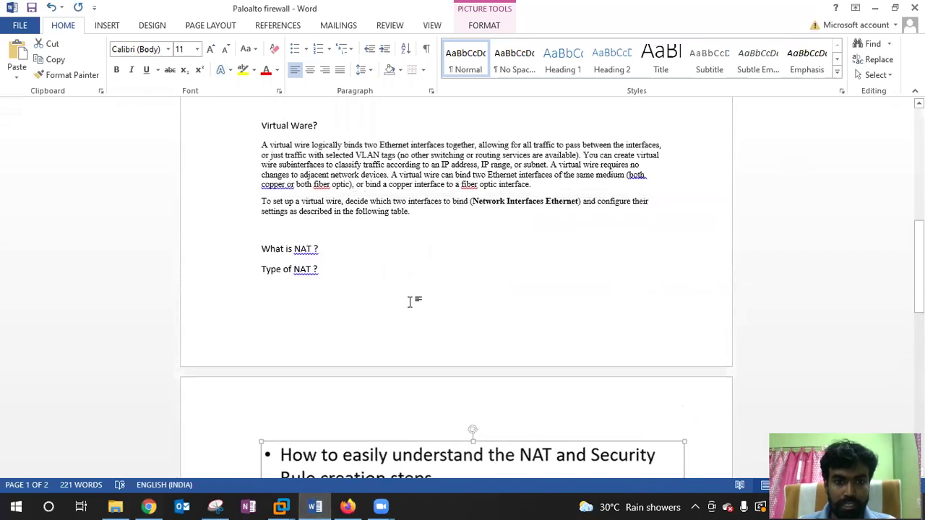
scroll(411, 302, "down", 1)
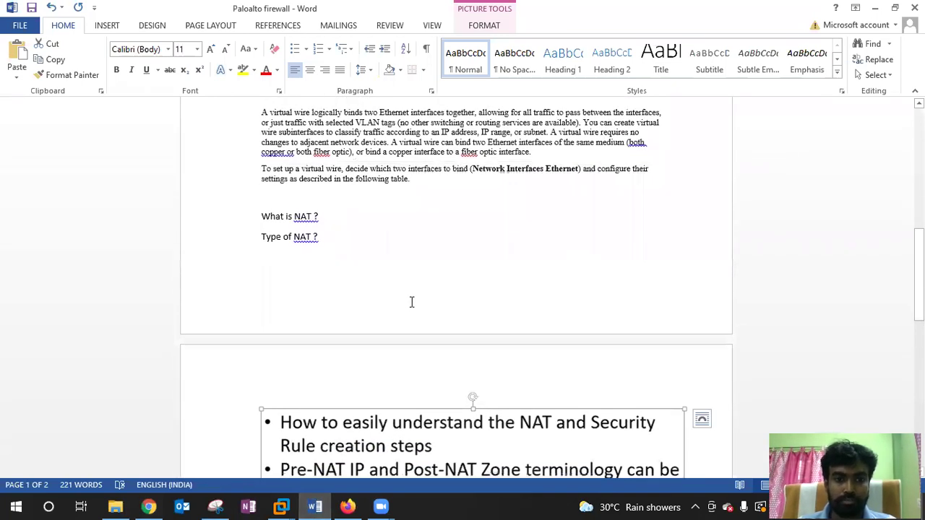
left_click_drag(263, 216, 324, 215)
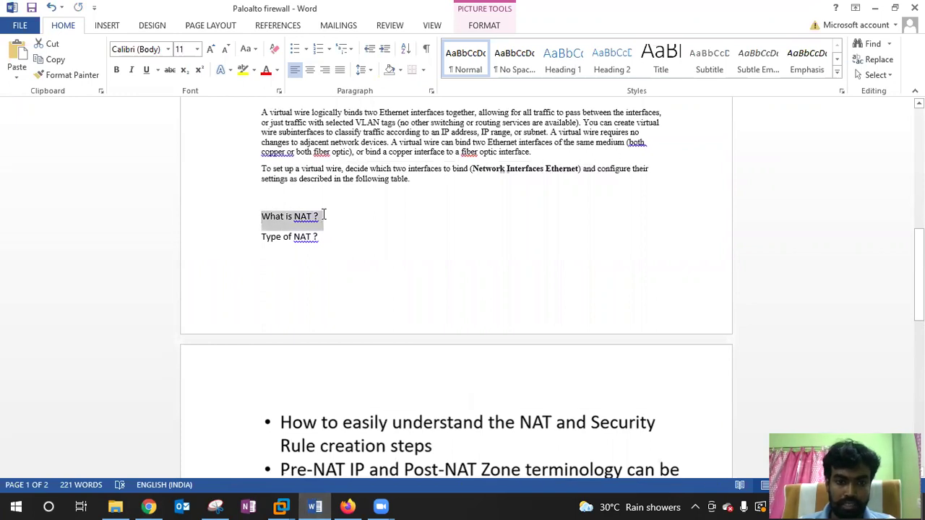
Step: Add a "U-NAT ?" line below "Type of NAT ?" and insert a page break after it
left_click(379, 248)
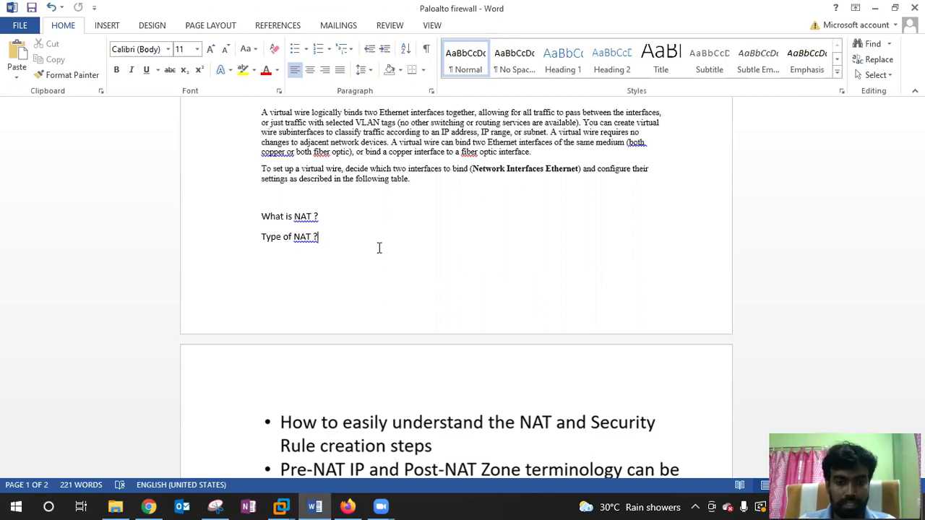
key("Return")
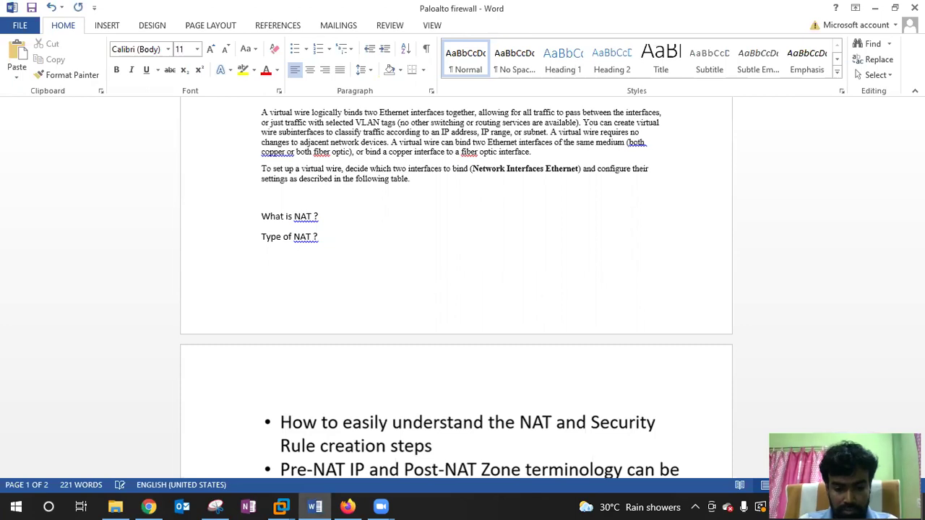
type("U-NAT")
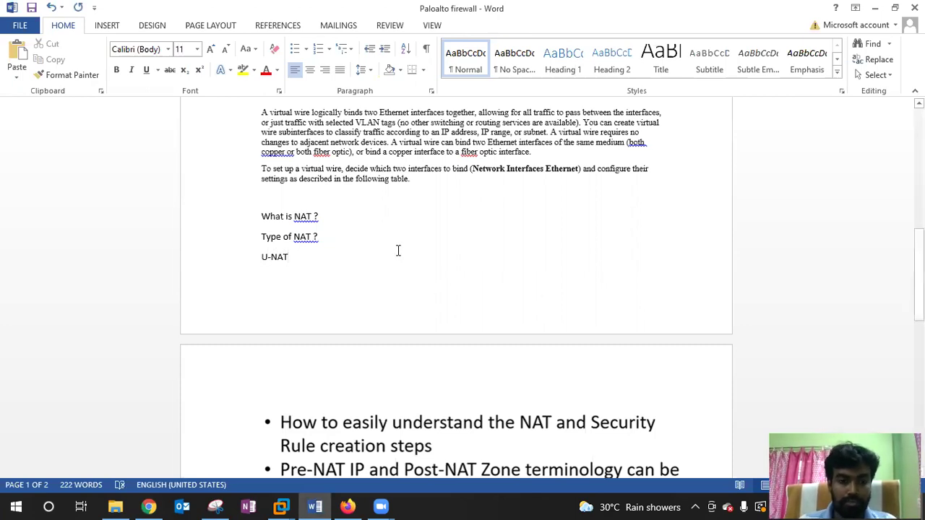
type(" ?")
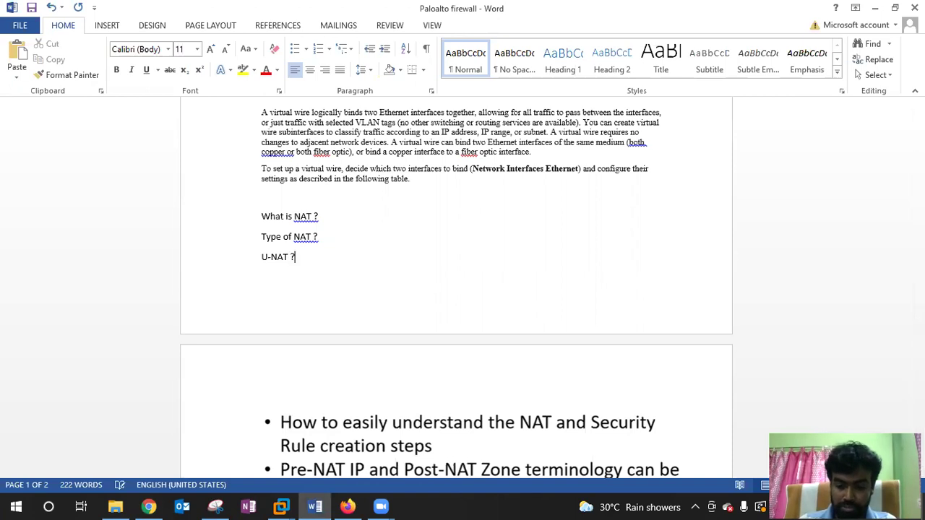
key("ctrl+Return")
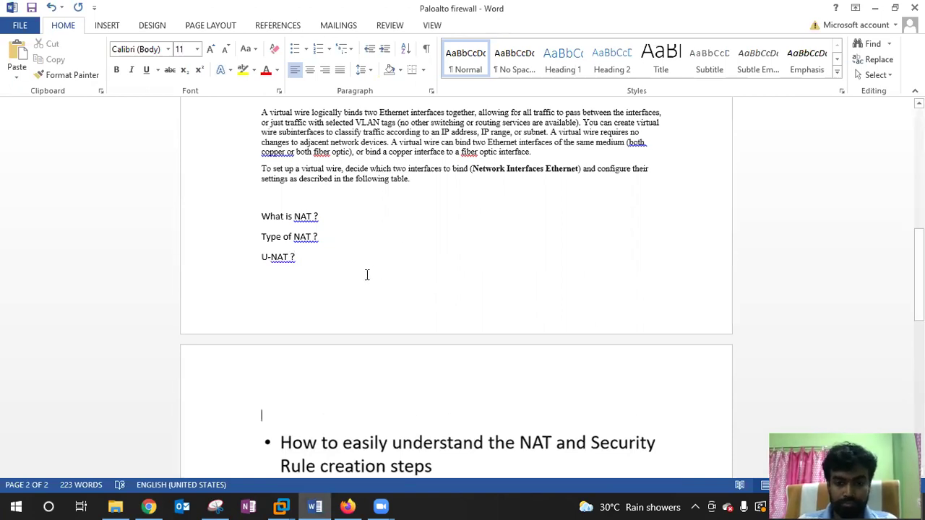
Step: Examine the bullet picture on understanding NAT and Security Rule creation, and select it
scroll(367, 275, "down", 2)
scroll(367, 274, "down", 2)
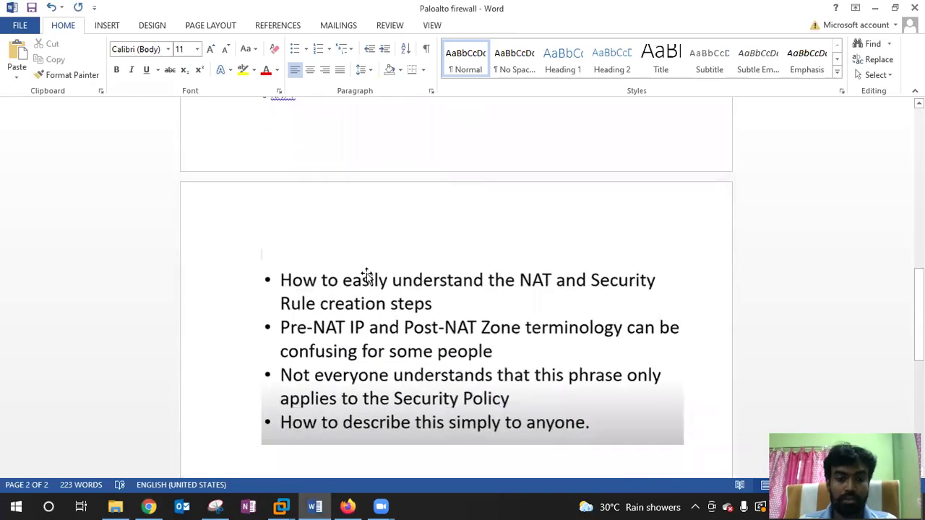
left_click(286, 328)
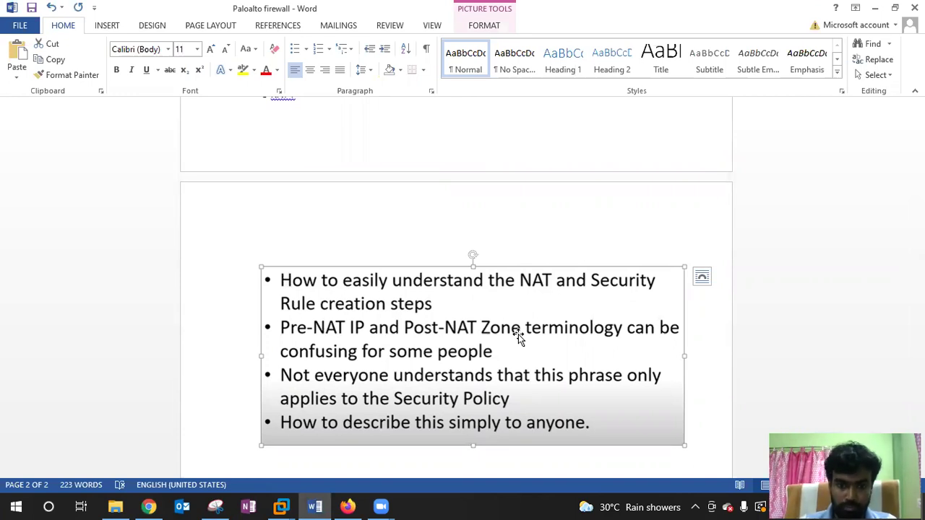
Step: Switch to the firewall session in Firefox, dismiss the welcome message, view the Security policy rules, and return to the NAT rulebase in Chrome
left_click(347, 507)
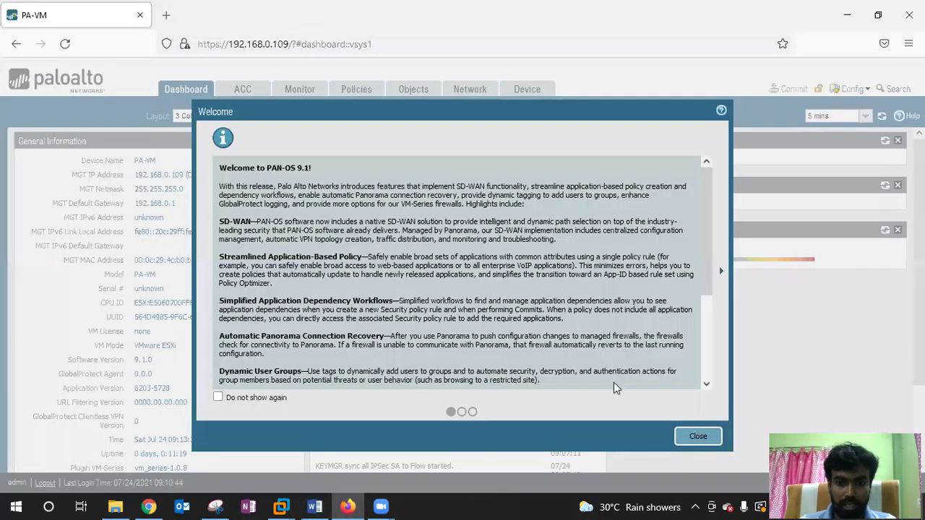
left_click(698, 436)
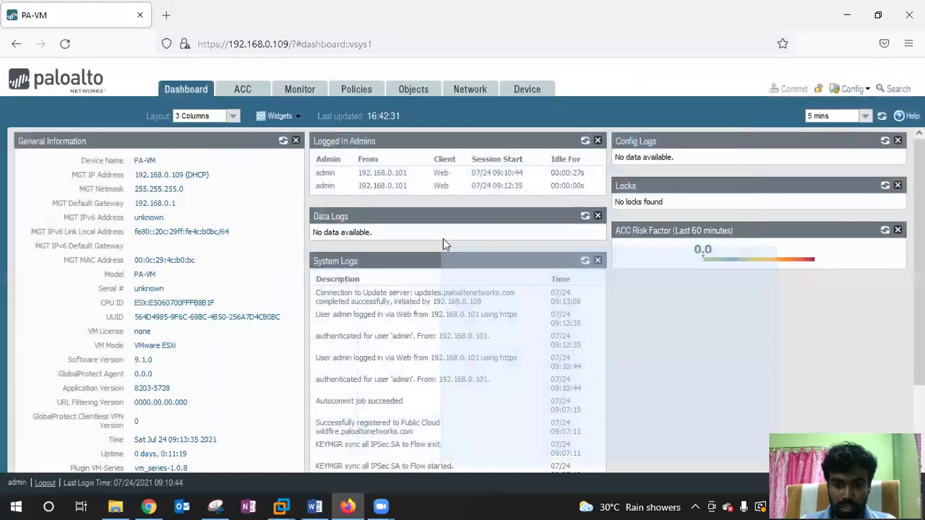
left_click(354, 91)
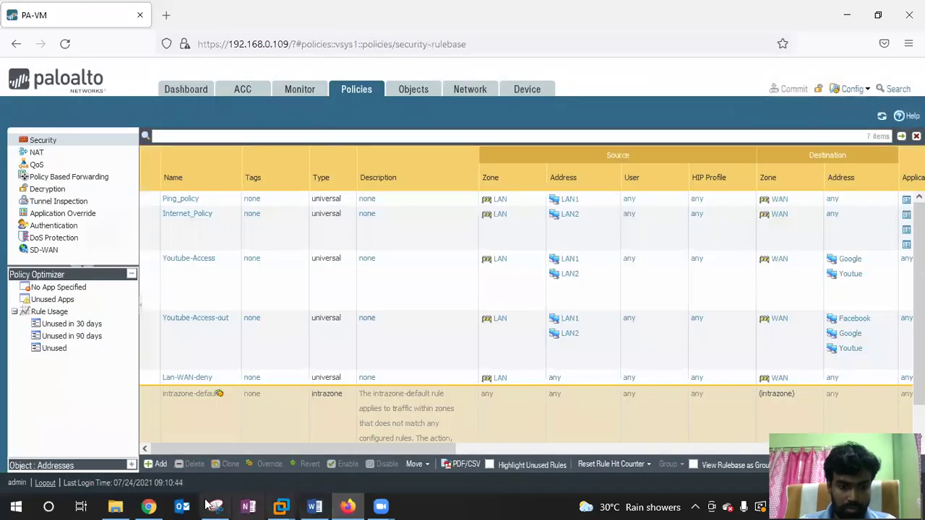
left_click(148, 507)
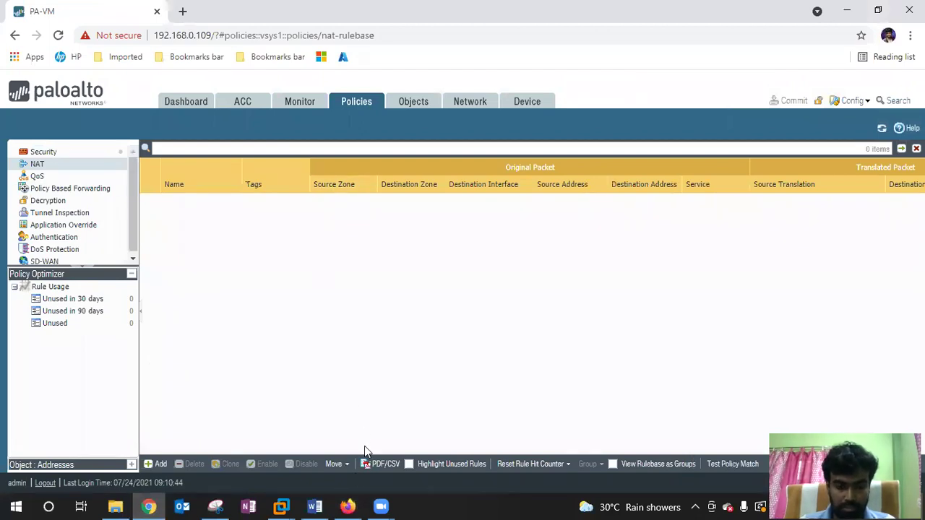
Step: Return to the Word document, review the NAT and Security Policy questions, and highlight the first source-to-destination scenario
left_click(314, 507)
scroll(469, 313, "down", 3)
scroll(471, 311, "down", 3)
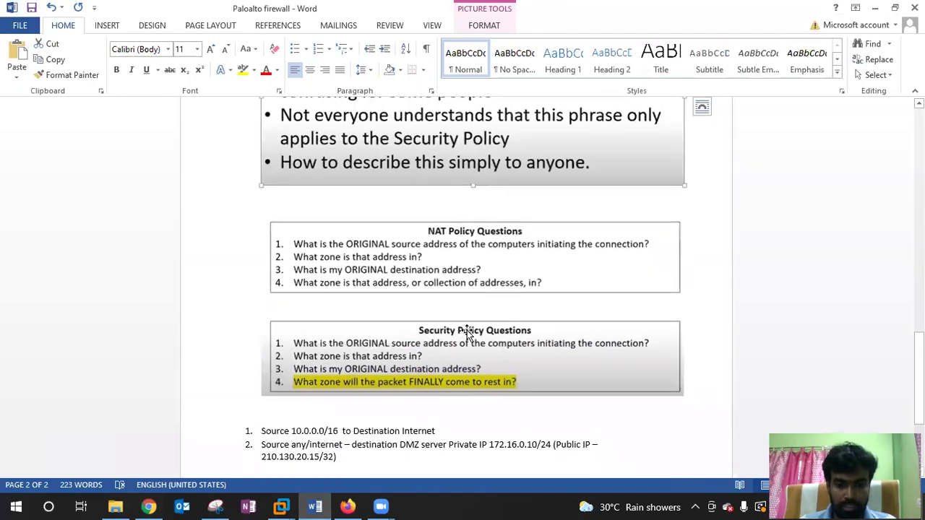
scroll(470, 326, "down", 4)
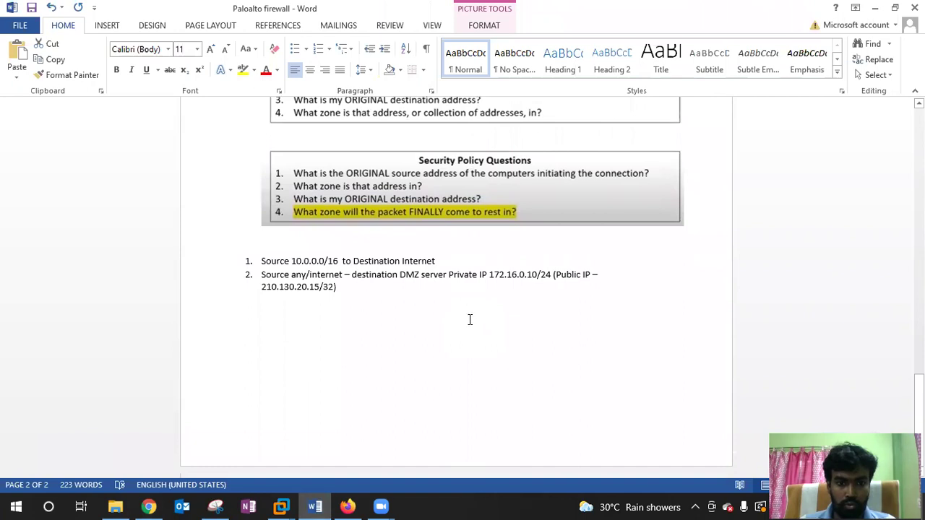
left_click_drag(261, 262, 441, 261)
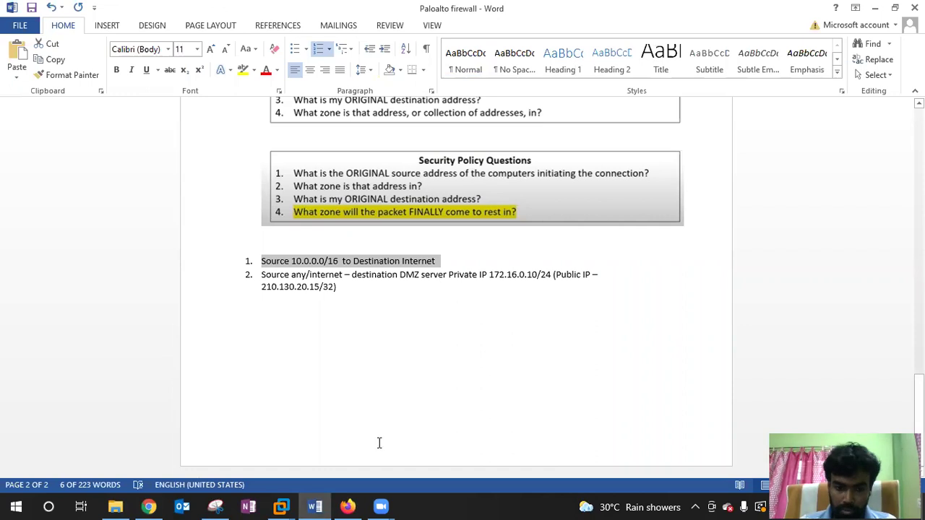
Step: Switch to the firewall in Chrome and check its network zones and Ethernet interface addresses
left_click(148, 506)
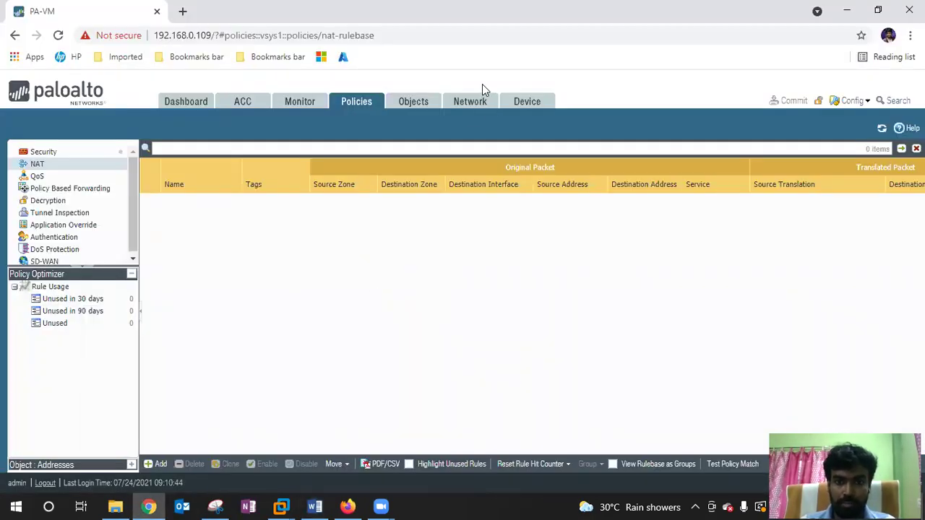
left_click(469, 104)
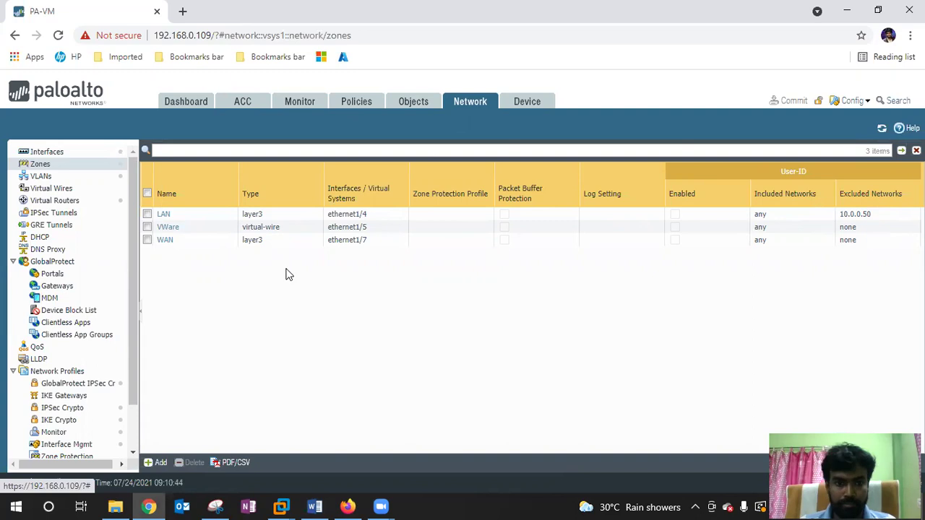
left_click(47, 153)
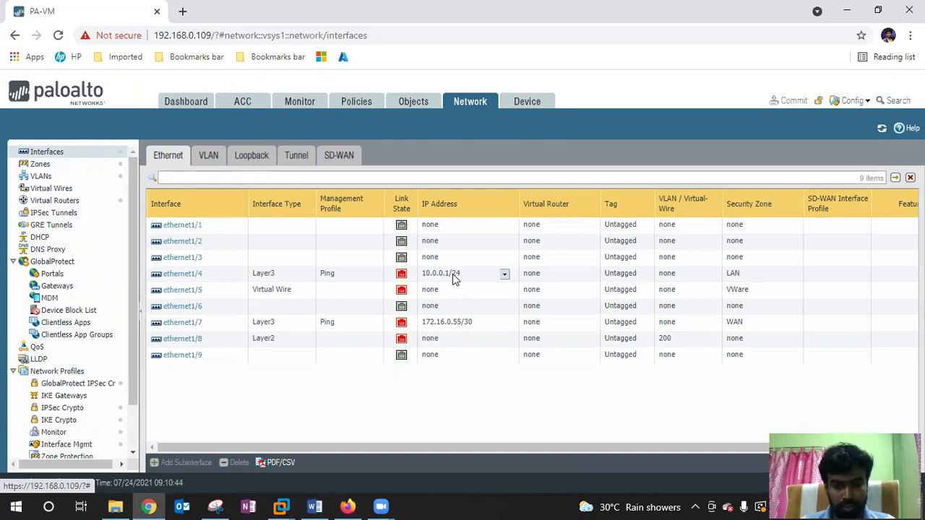
Step: In the Word document, change the first scenario's source subnet to 10.0.0.0/24
left_click(314, 506)
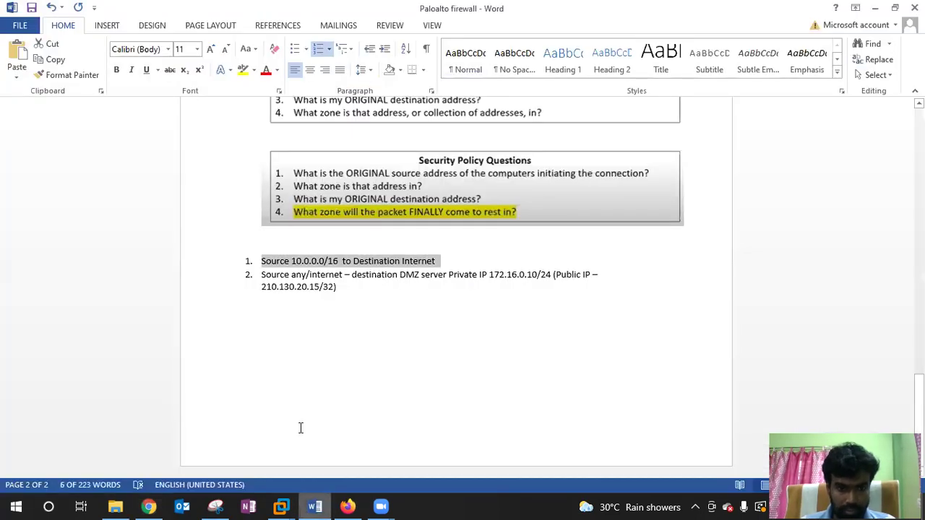
left_click(338, 262)
key("BackSpace")
key("BackSpace")
type("24")
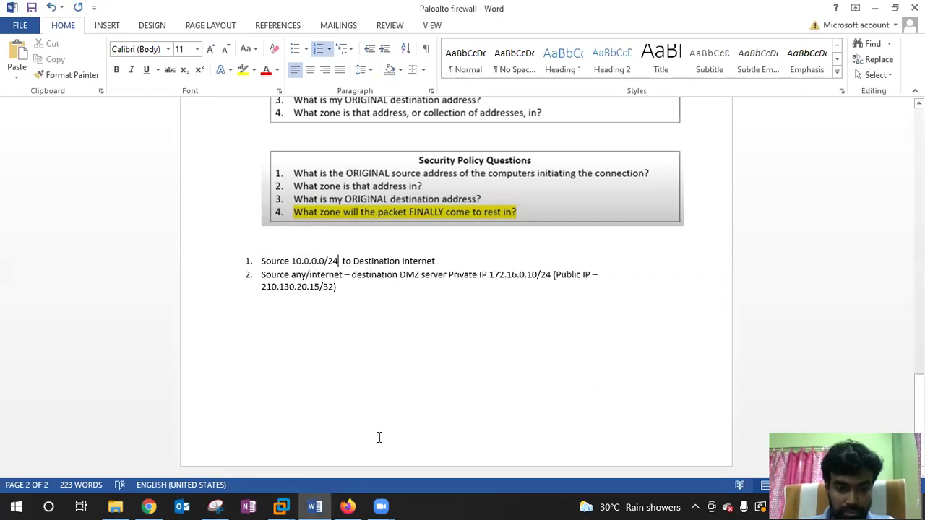
Step: Go back to the firewall in Chrome and compare the LAN and WAN zones with their Ethernet interfaces
key("alt+Tab")
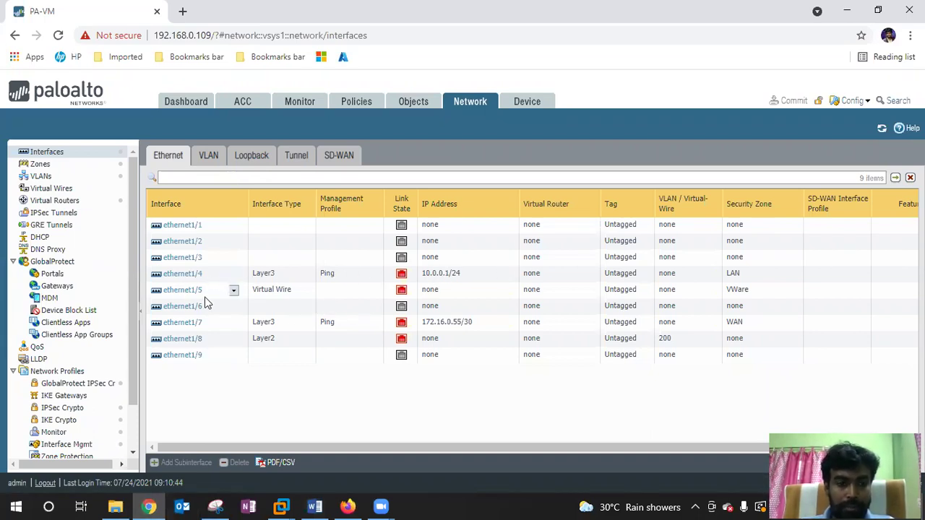
left_click(57, 166)
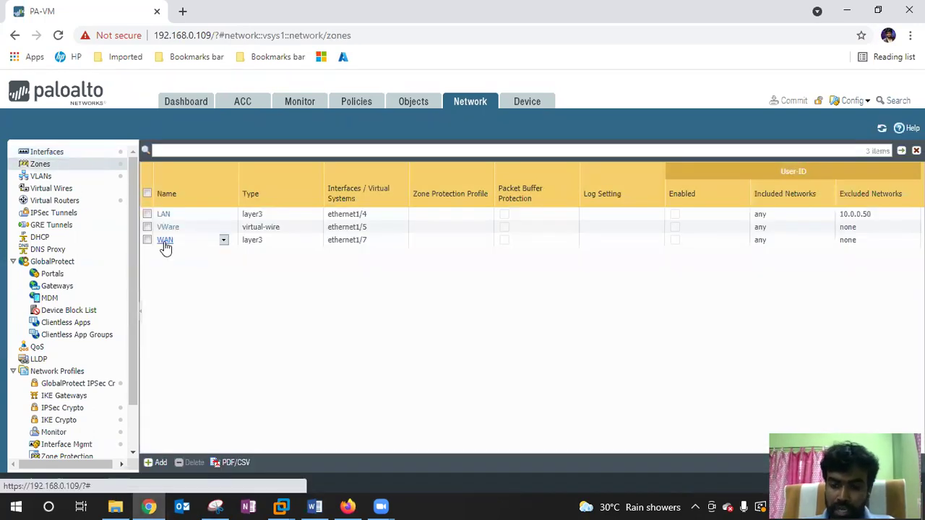
left_click(70, 154)
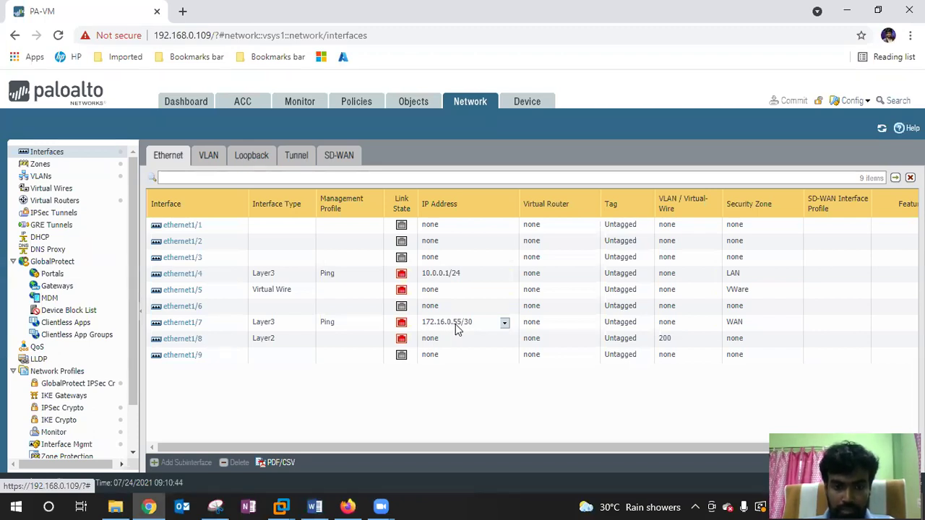
Step: Delete the static IPv4 address 172.16.0.55/30 from the ethernet1/7 interface
left_click(190, 329)
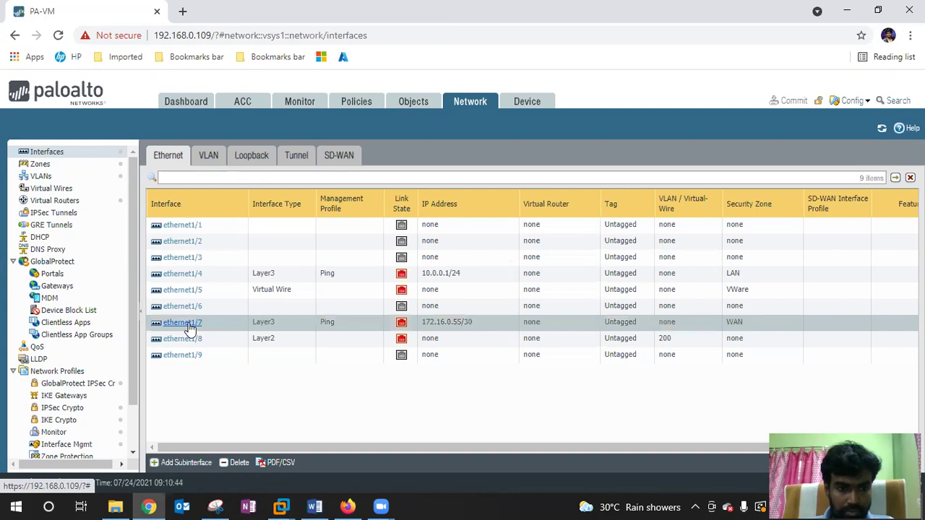
left_click(190, 327)
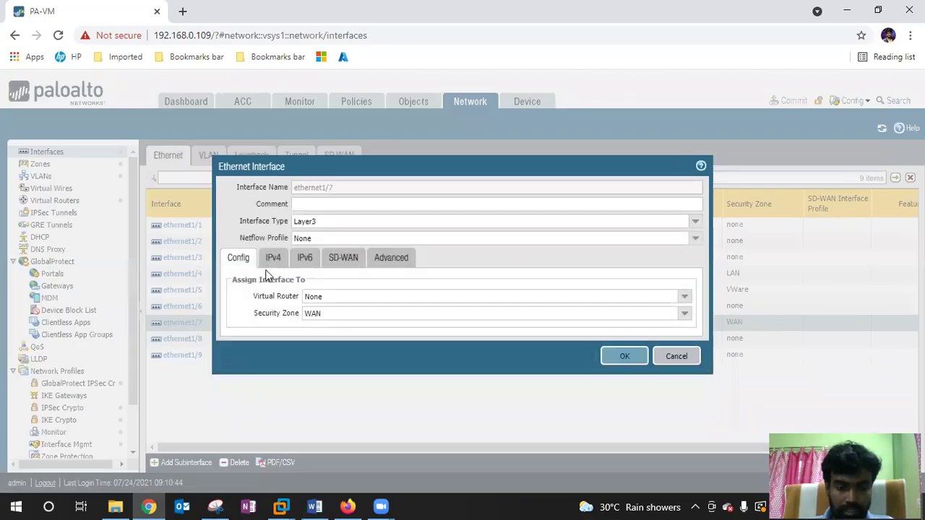
left_click(272, 258)
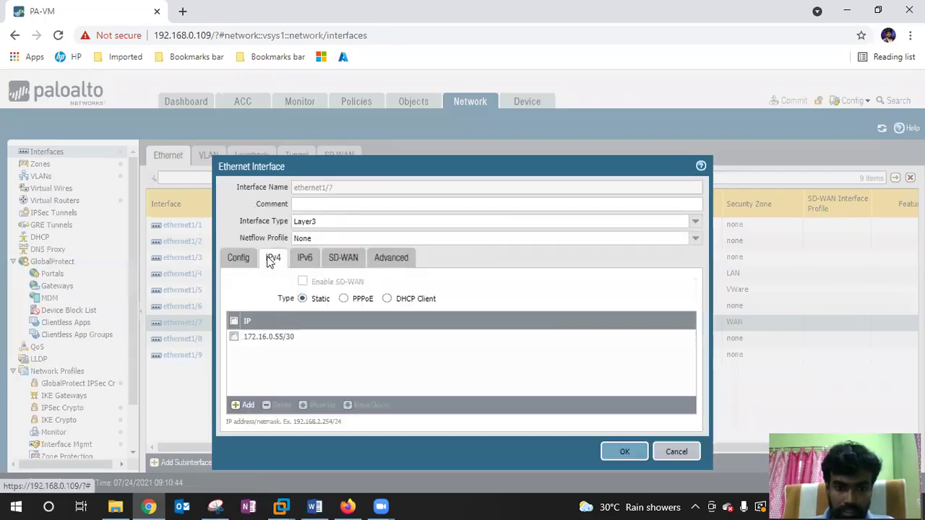
left_click(268, 338)
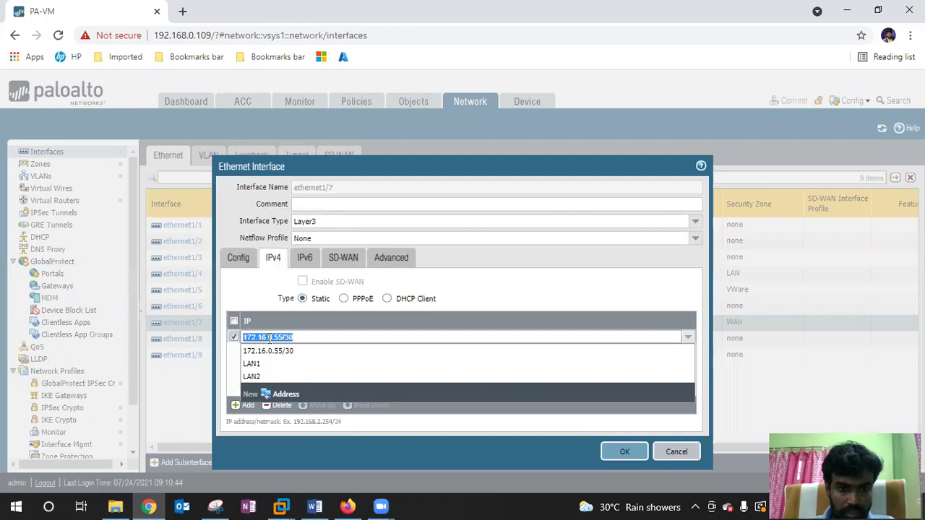
left_click(224, 369)
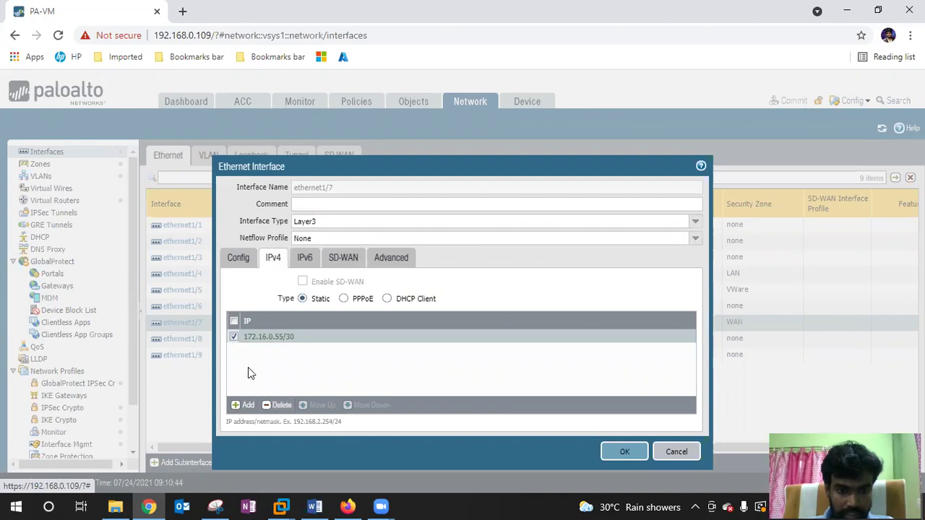
left_click(259, 338)
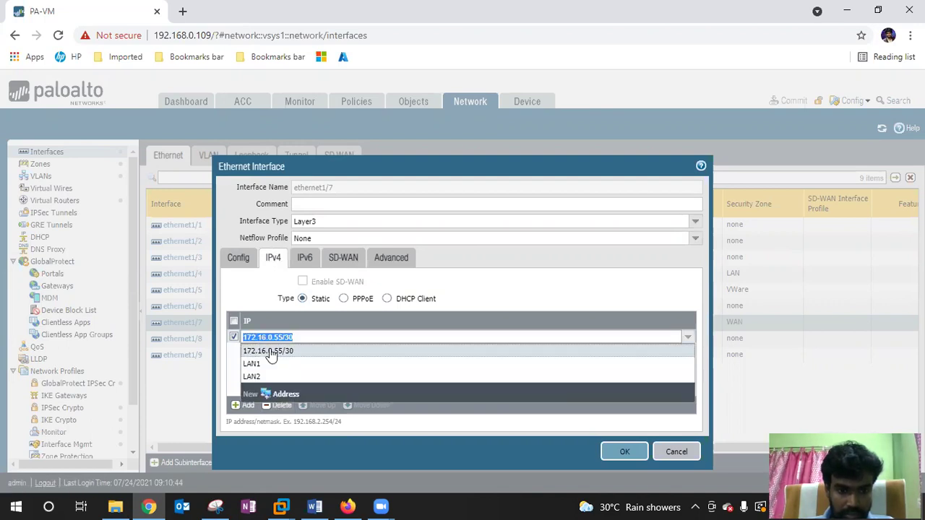
left_click(235, 362)
left_click(273, 406)
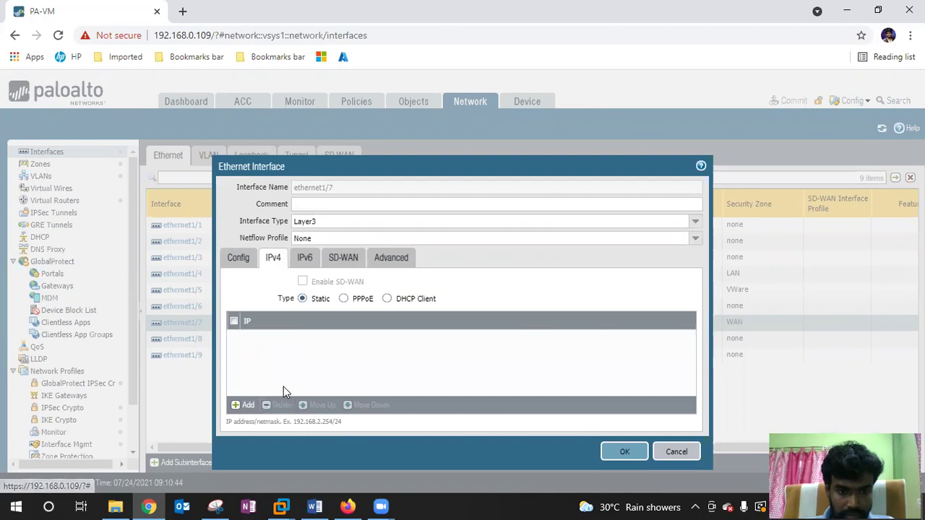
Step: Add the static IPv4 address 210.130.20.10/30 to ethernet1/7, based on the public IP in the Word document, and save the interface
left_click(244, 405)
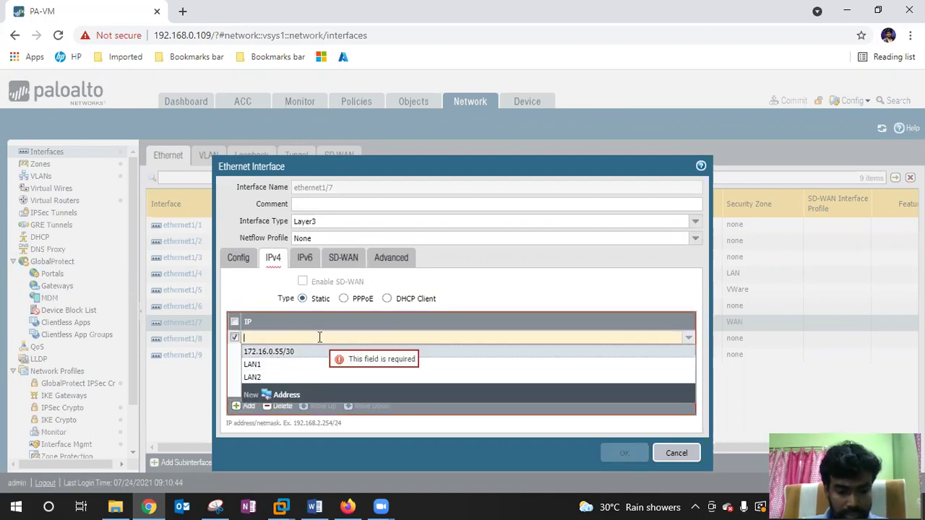
type("23")
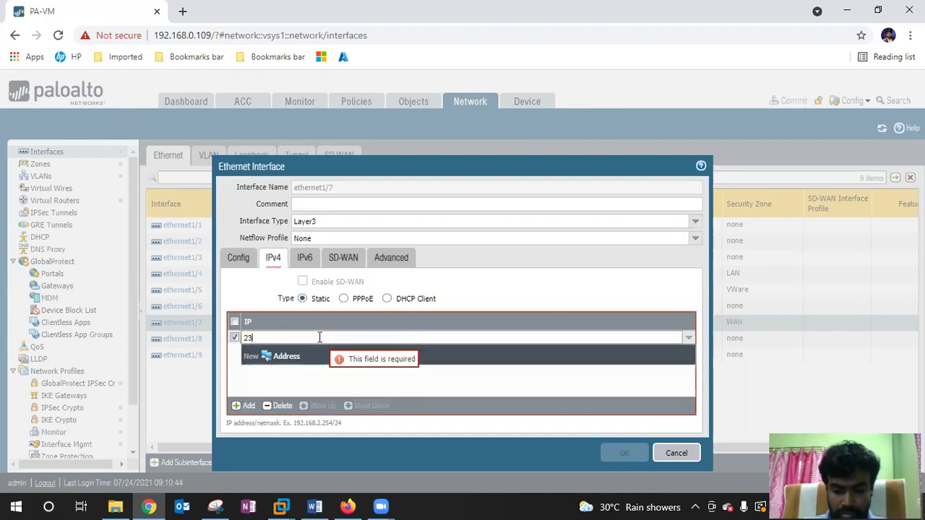
type("10")
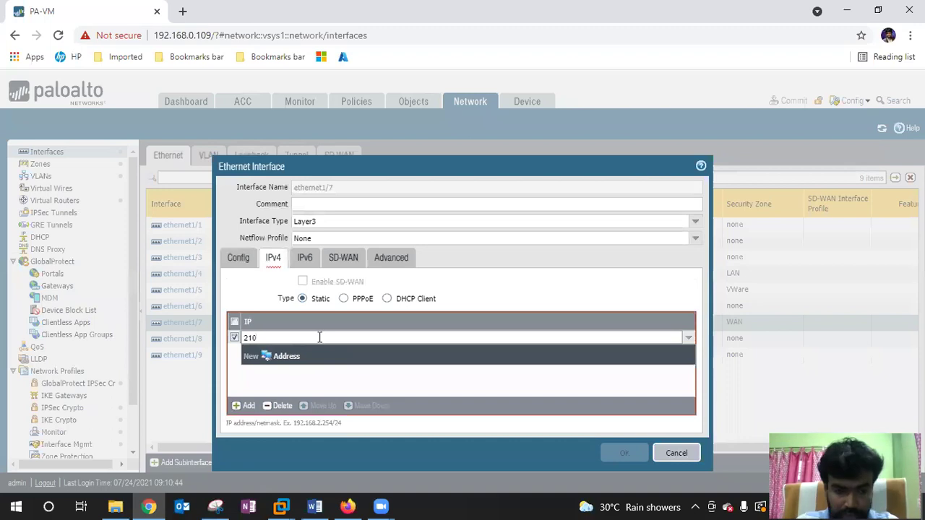
left_click(315, 506)
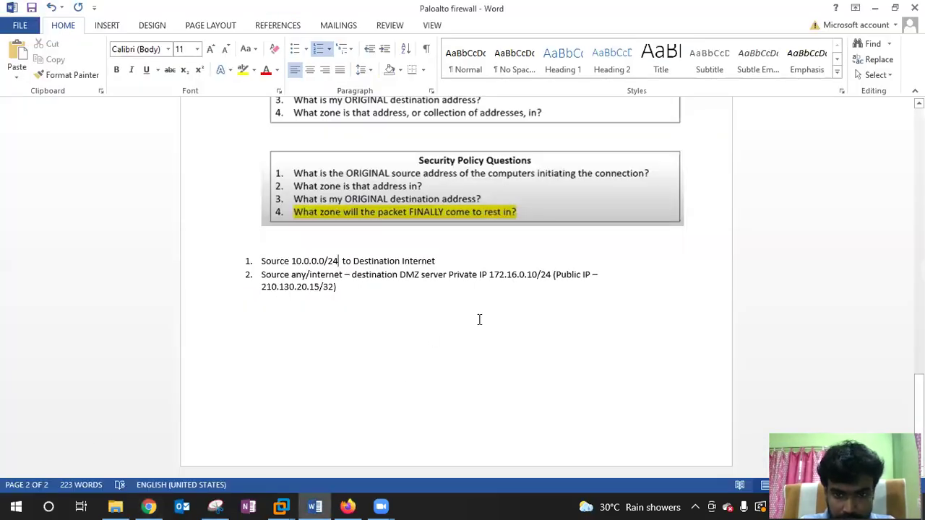
left_click_drag(262, 287, 316, 289)
key("ctrl+c")
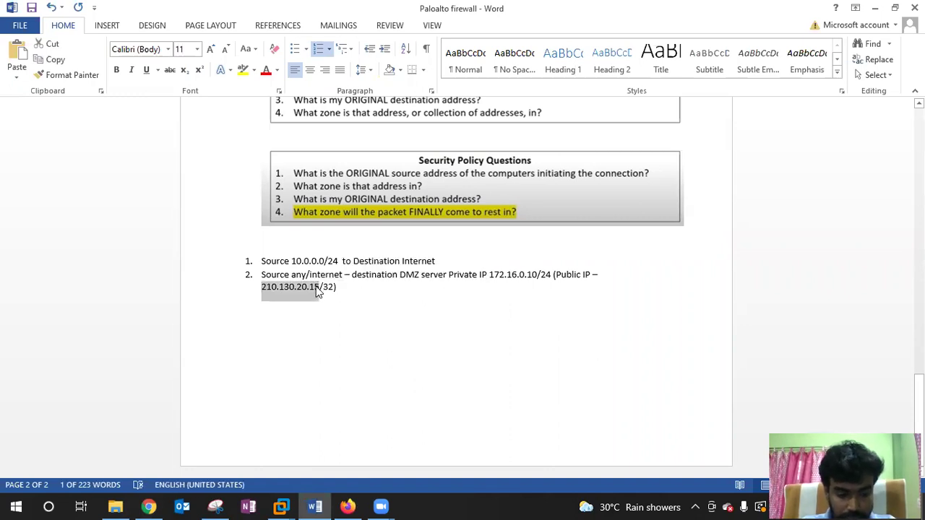
key("alt+Tab")
key("ctrl+v")
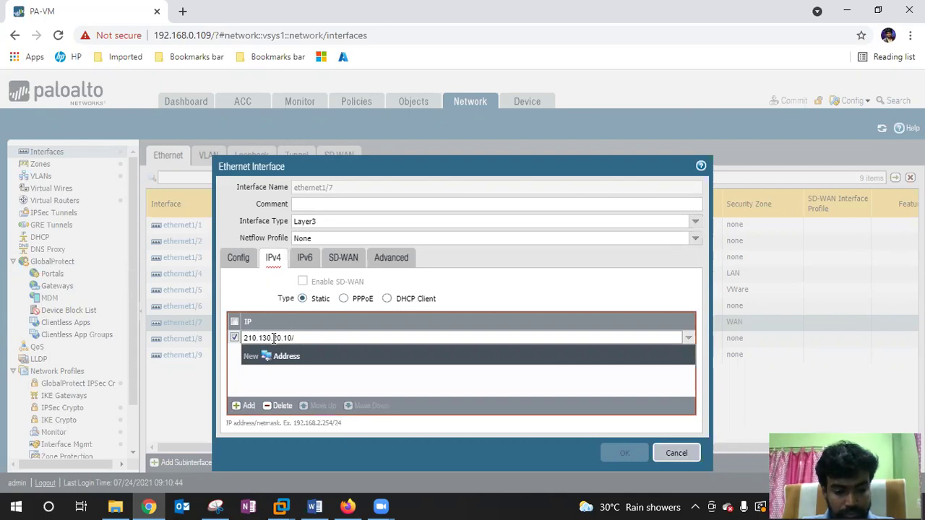
type("0")
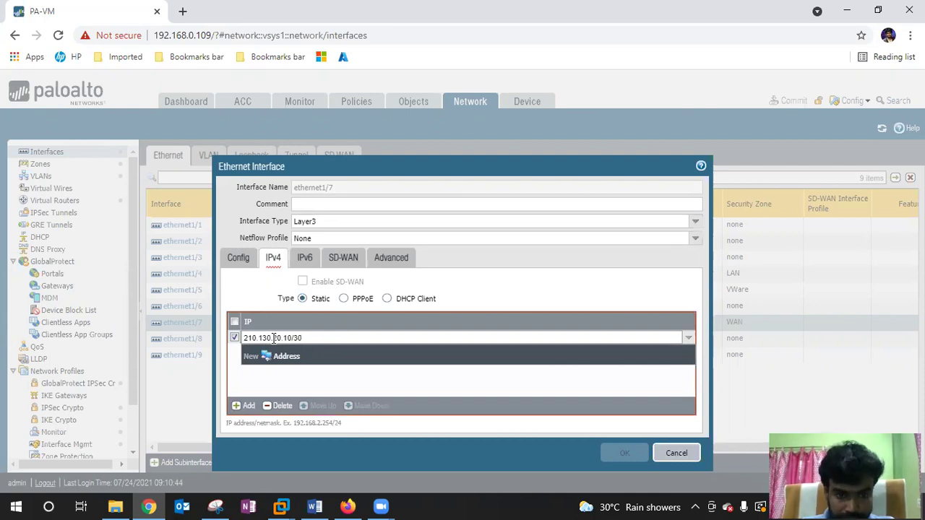
left_click(268, 386)
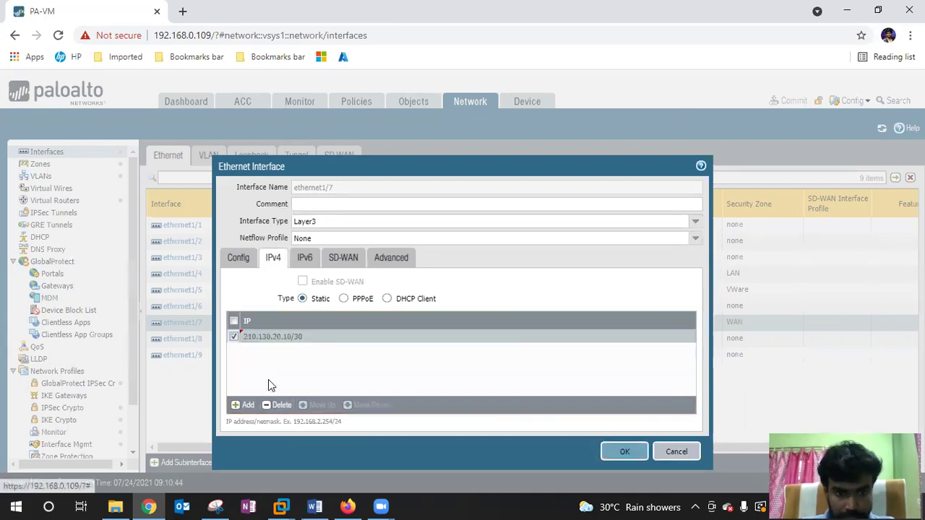
left_click(621, 450)
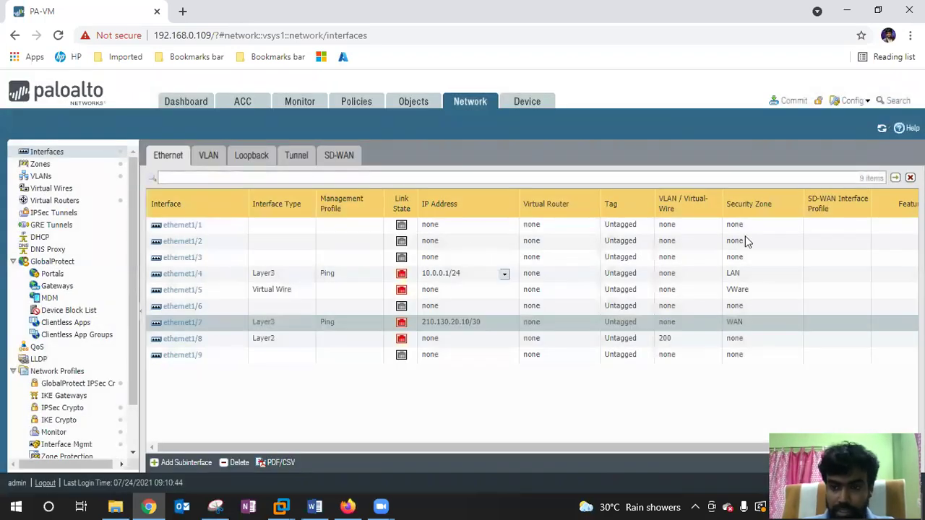
Step: Commit the admin's device and network changes to the firewall, and close the commit status and task list
left_click(799, 102)
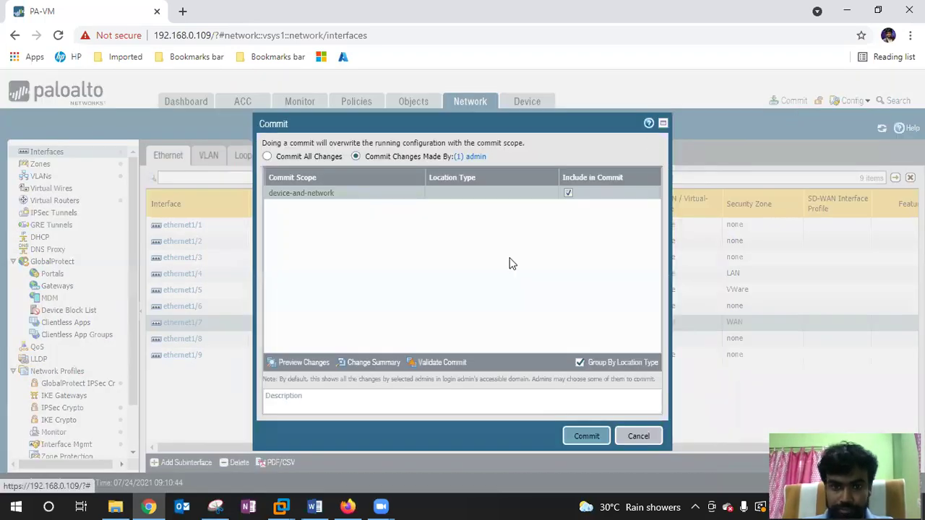
left_click(585, 437)
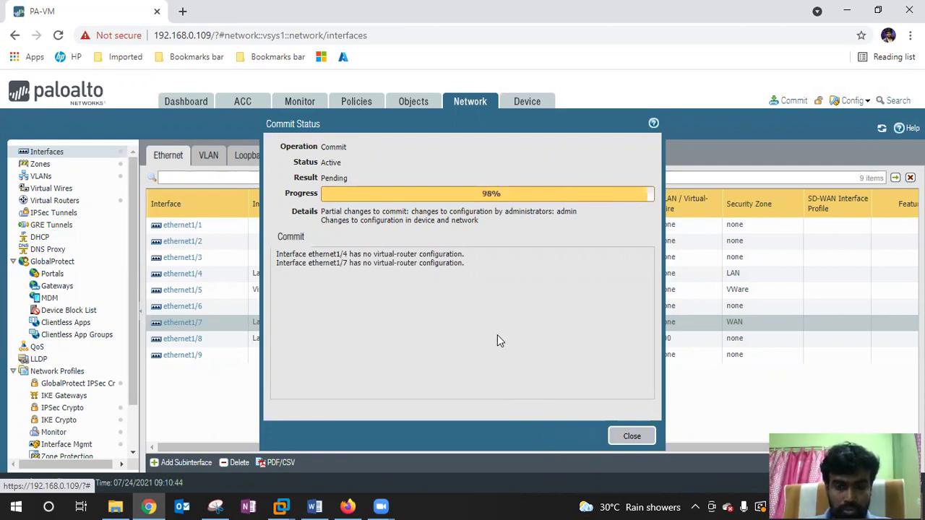
left_click(630, 437)
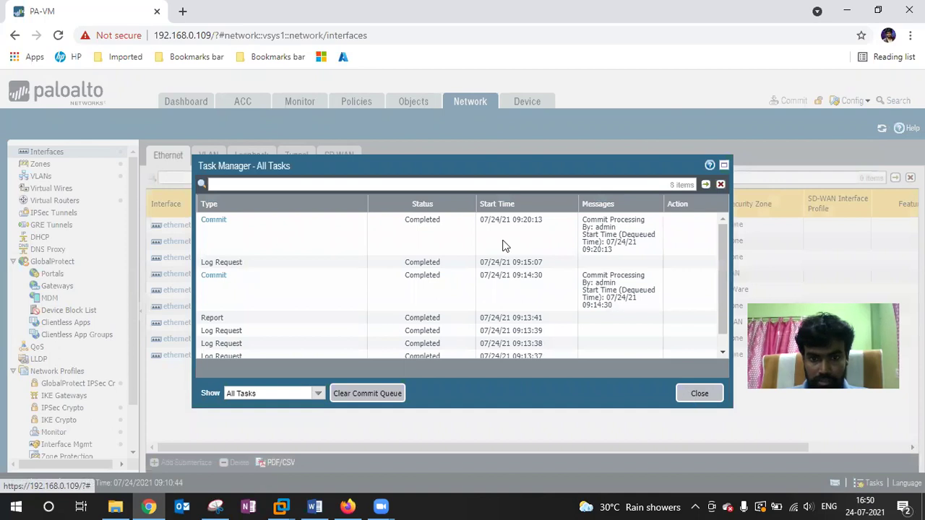
left_click(698, 395)
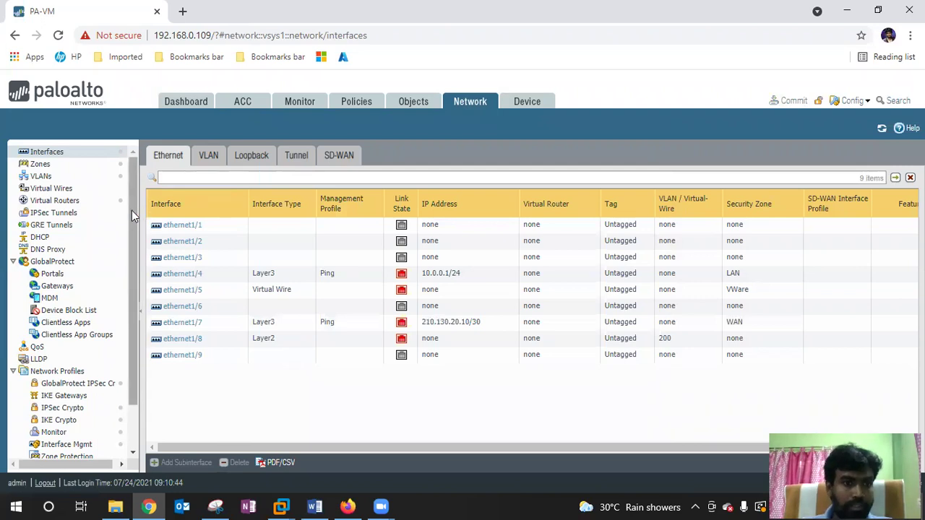
Step: Create a new NAT policy rule named Inside-Outside
left_click(354, 103)
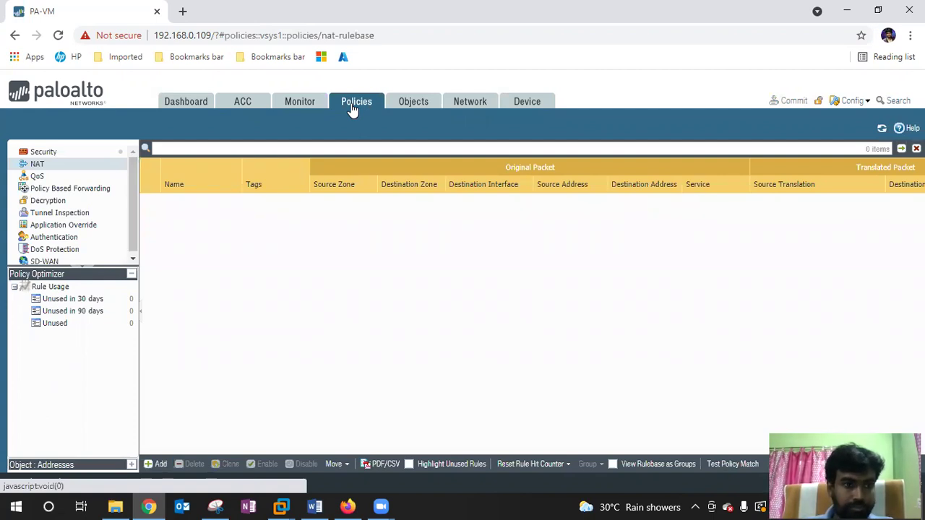
left_click(76, 172)
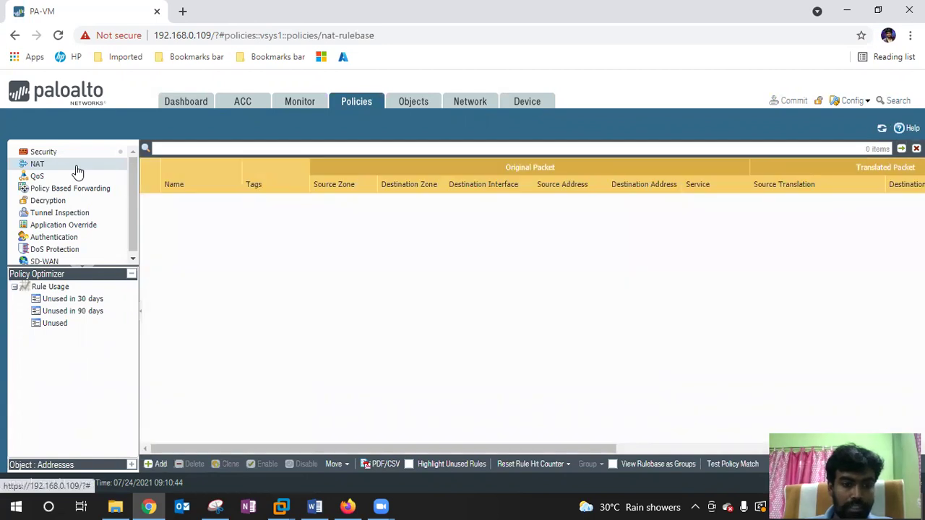
left_click(158, 464)
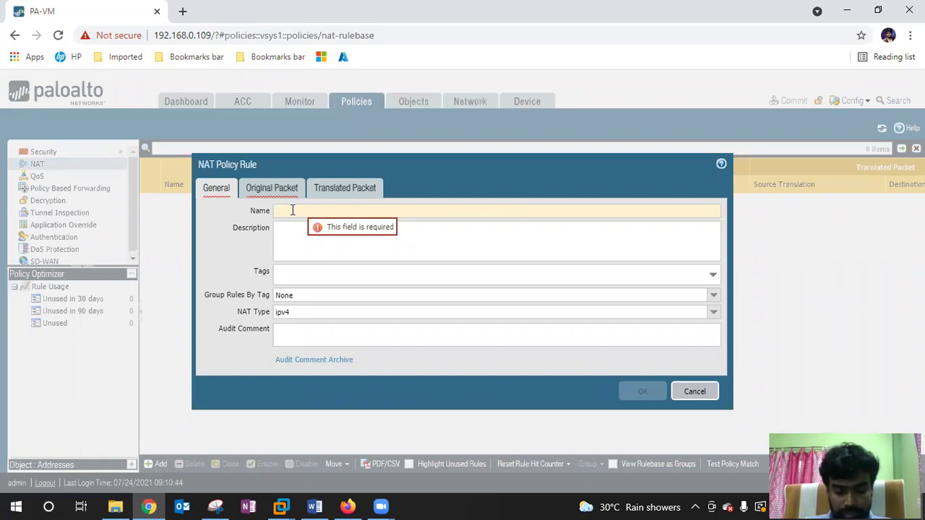
type("I")
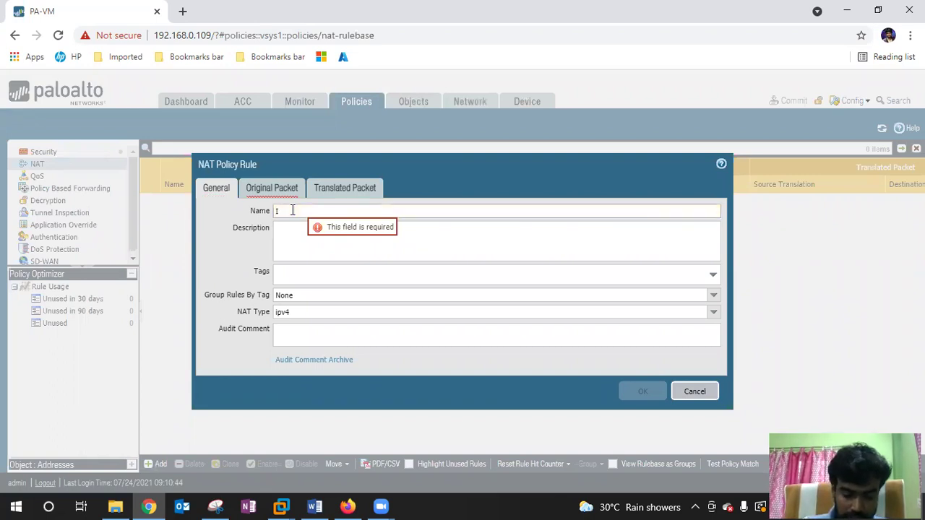
type("nside-Outs")
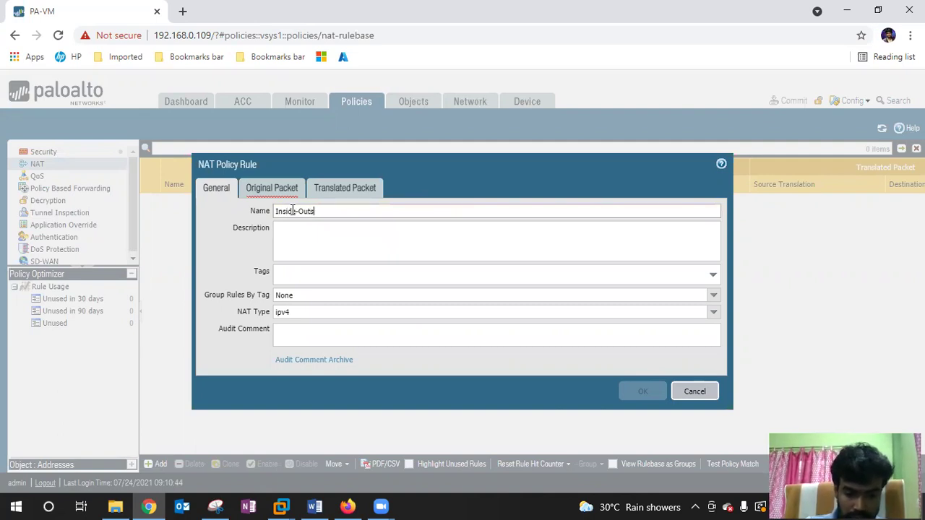
type("ide")
Step: Enter "Internet for LAN segment" as the NAT rule's description, correcting the spelling of Internet
left_click(298, 242)
type("In")
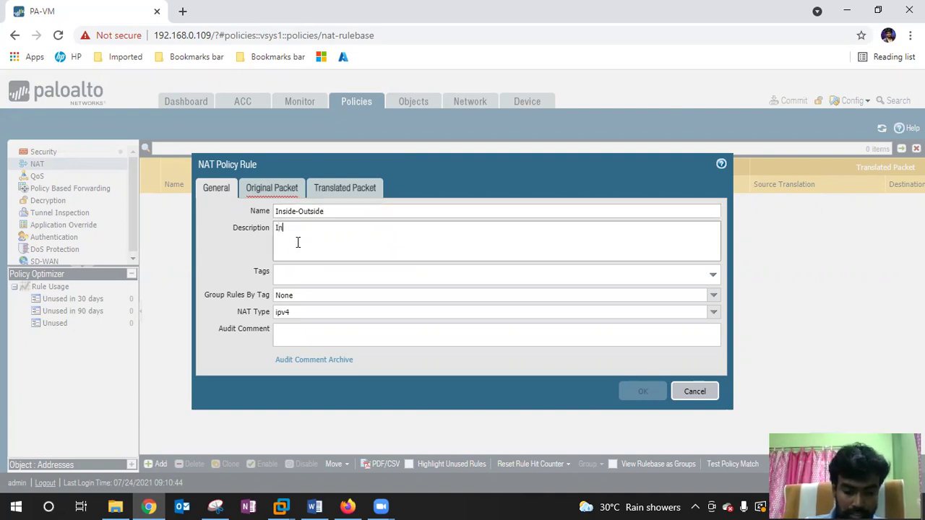
type("ternate ")
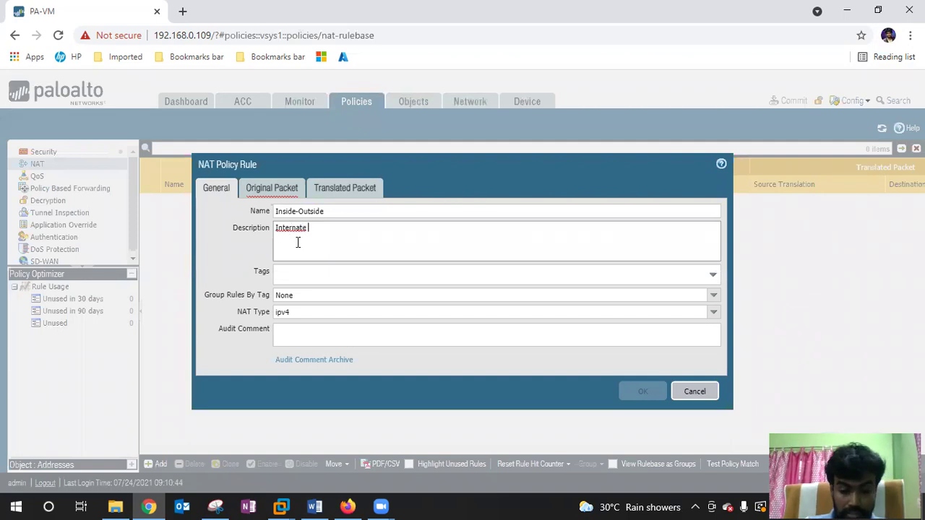
type("for LAN ")
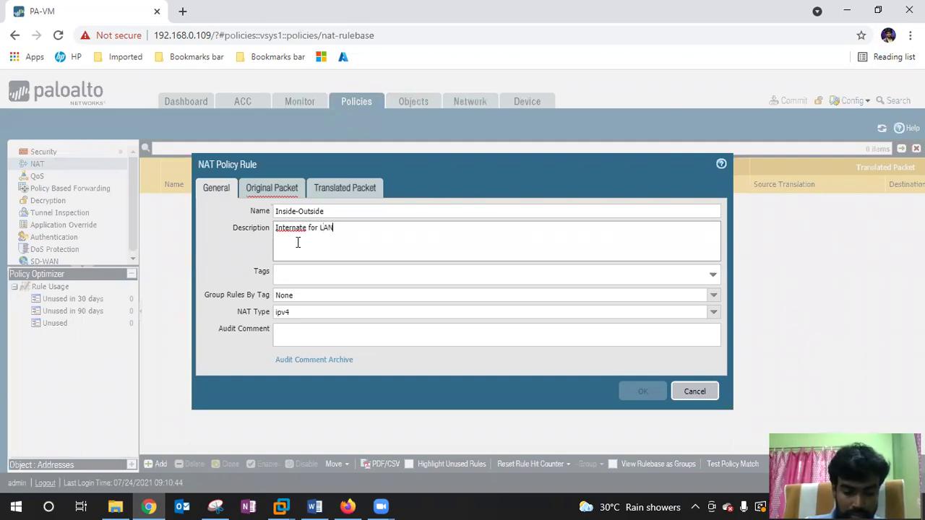
type("seg")
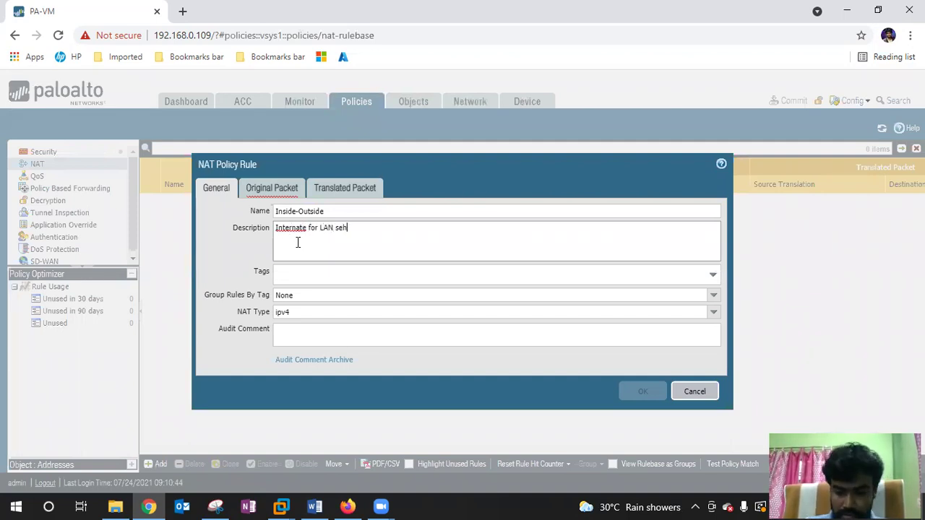
type("ment")
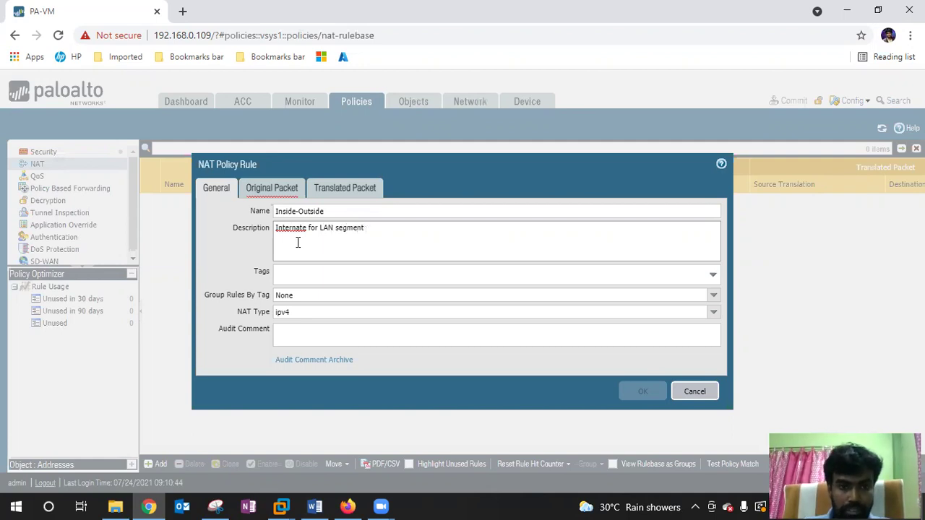
right_click(290, 229)
left_click(283, 233)
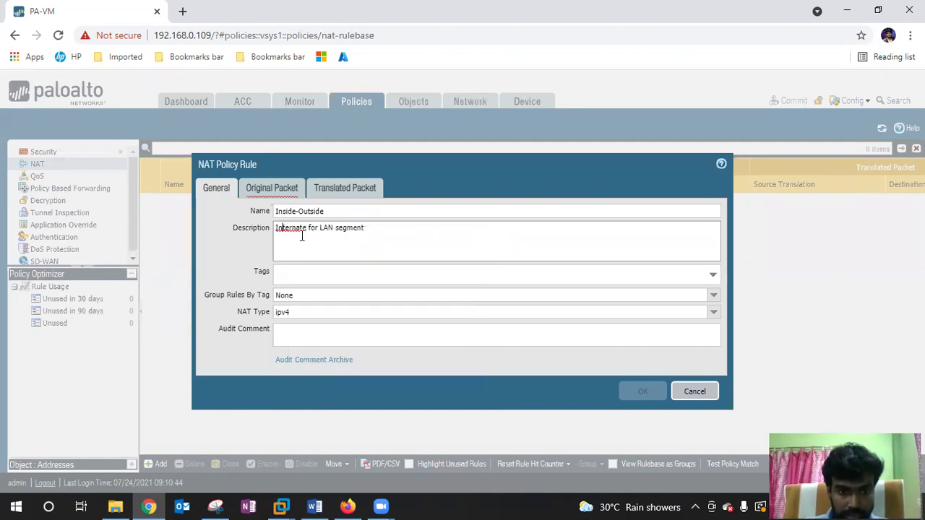
left_click(306, 232)
key("BackSpace")
key("BackSpace")
key("BackSpace")
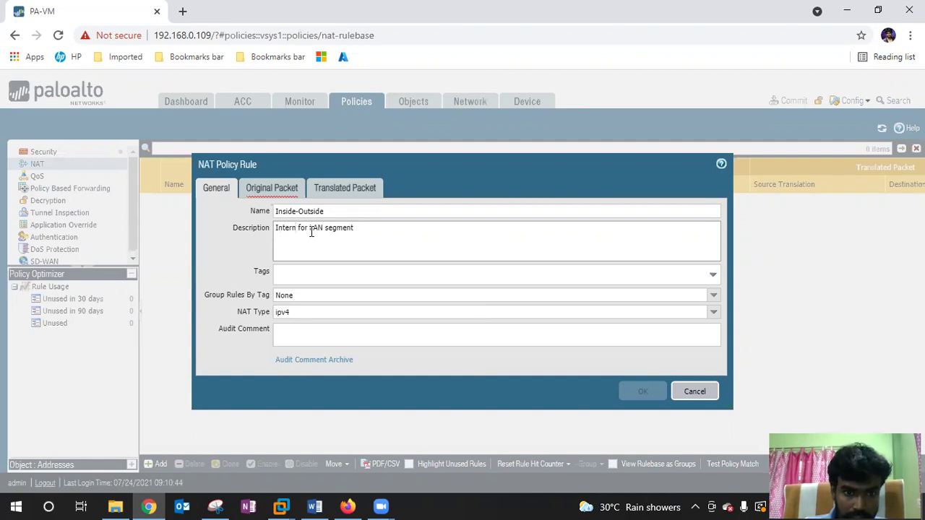
type("et")
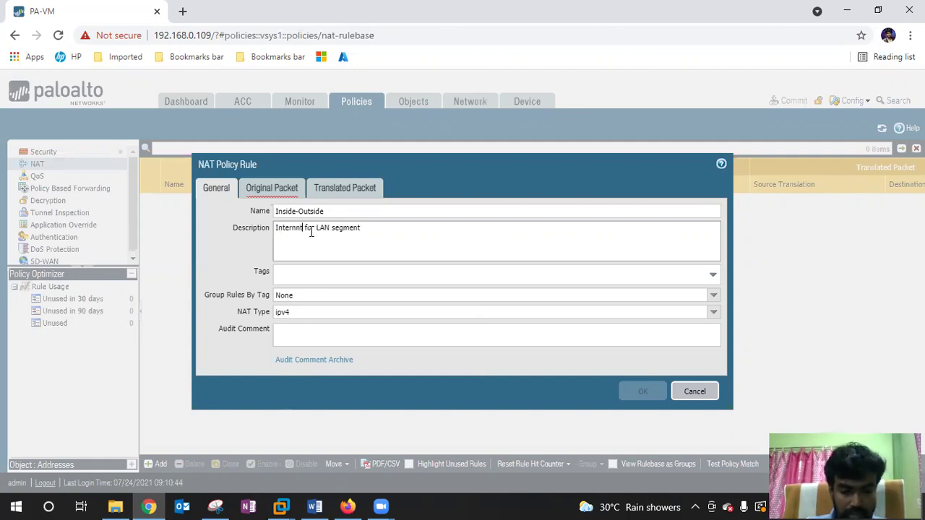
key("BackSpace")
key("BackSpace")
type("et")
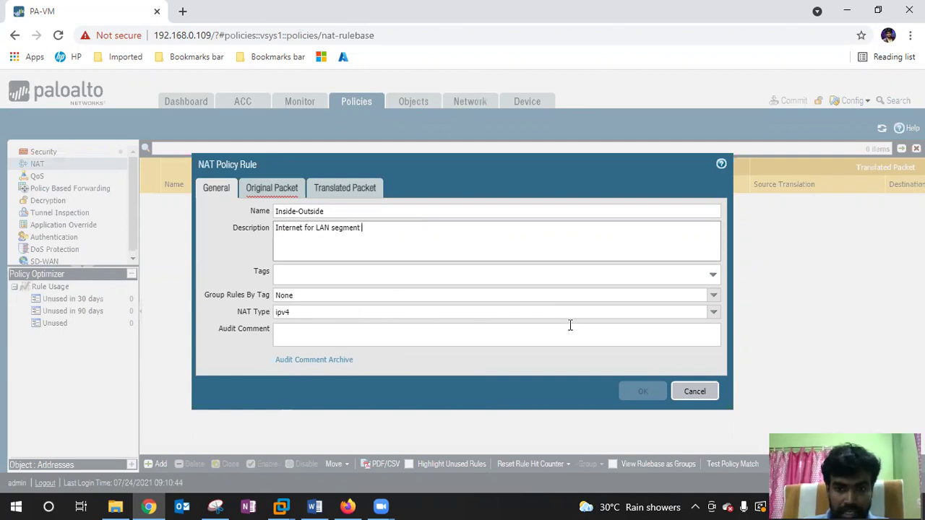
Step: Review the NAT type options while keeping ipv4, and open the rule's original packet settings
left_click(714, 312)
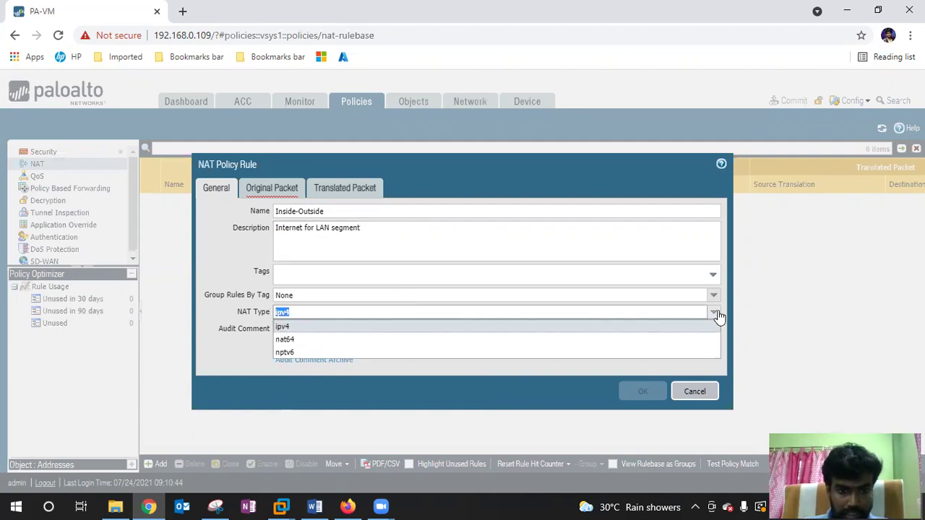
left_click(715, 315)
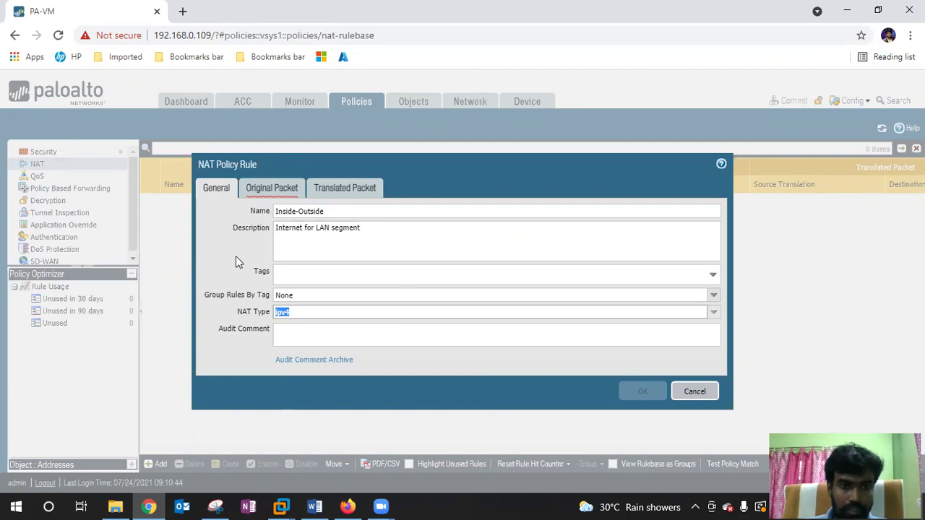
left_click(266, 191)
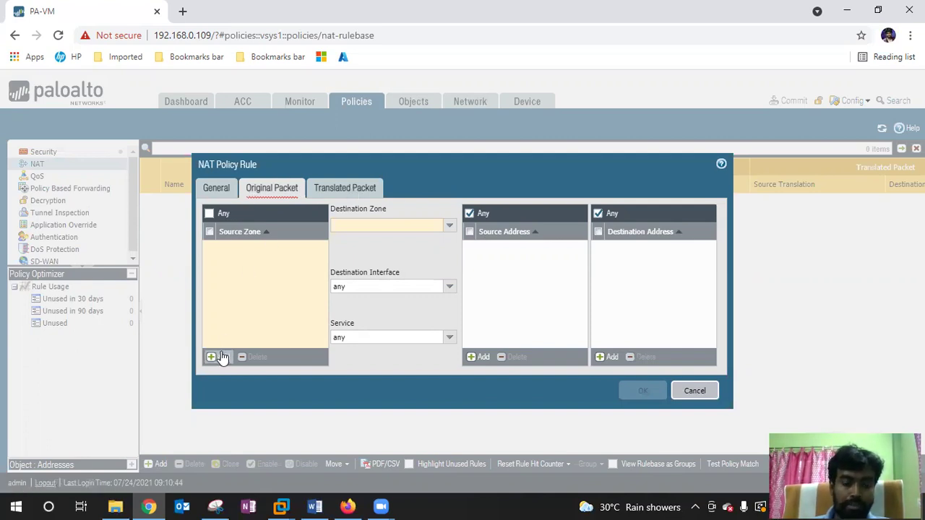
Step: Check the first scenario's source subnet in Word and the Ethernet interfaces' zones in Firefox, and return to the NAT rule in Chrome
left_click(314, 507)
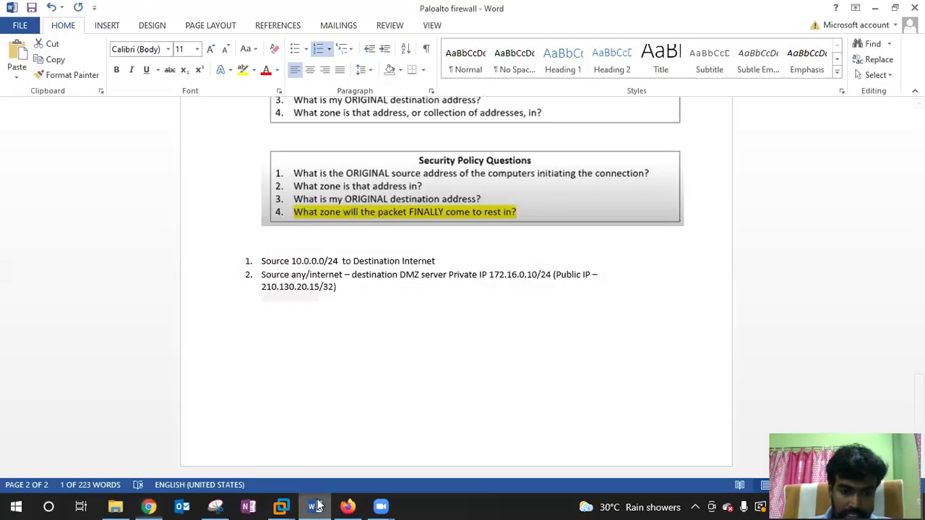
right_click(302, 266)
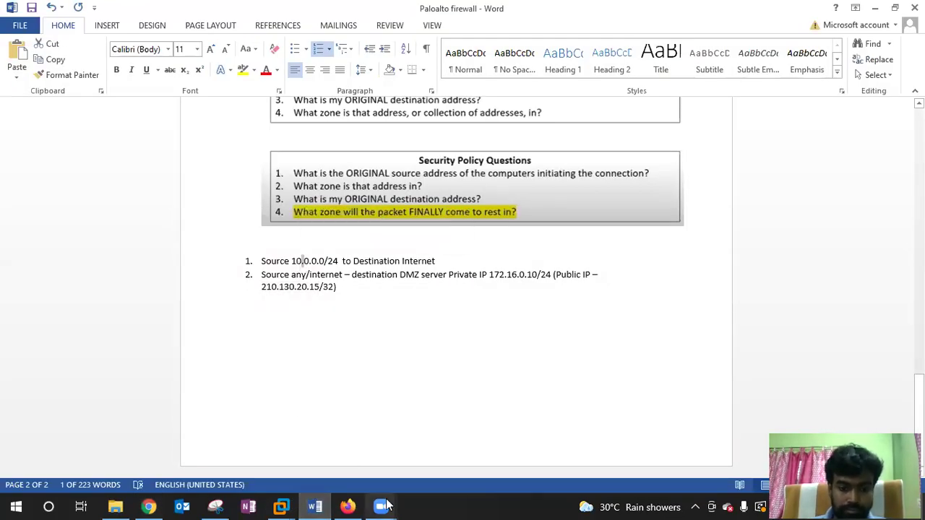
left_click(346, 506)
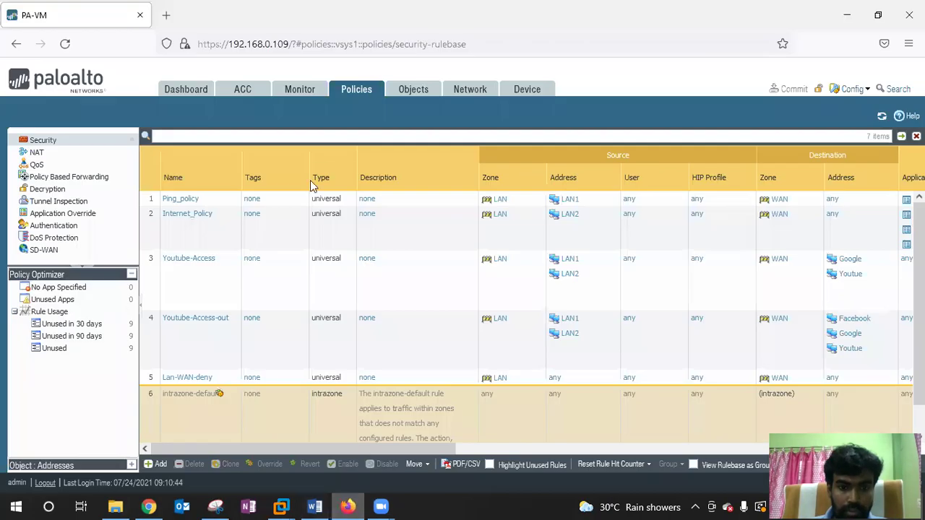
left_click(471, 90)
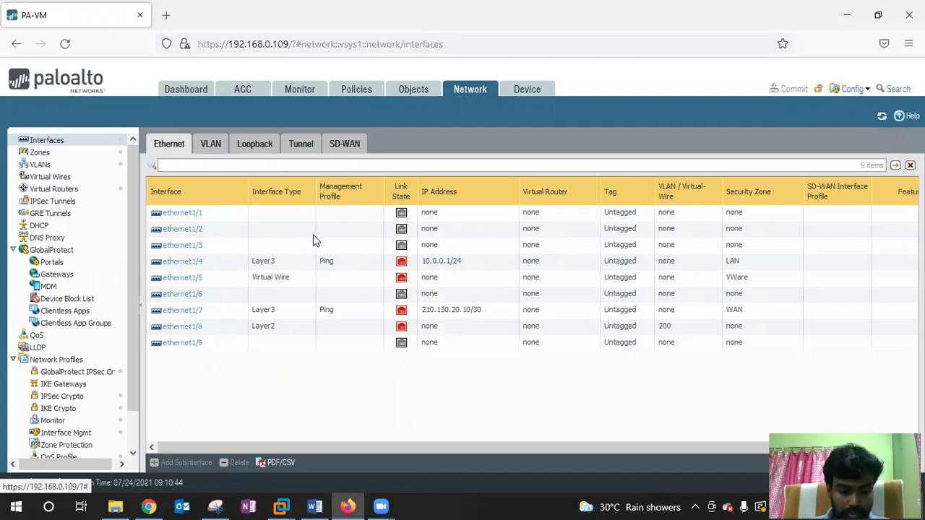
key("alt+Tab")
key("alt+Tab")
key("Tab")
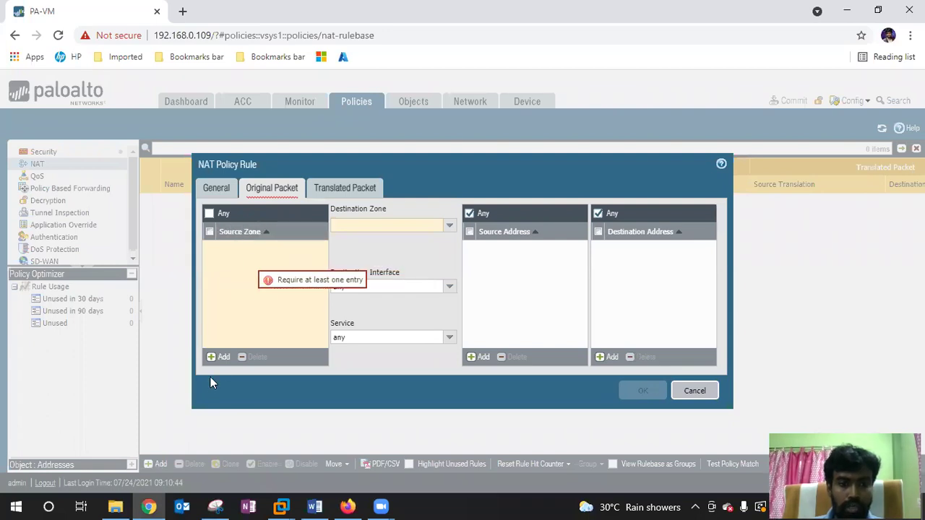
Step: Set the NAT rule's source zone to LAN and its destination zone to WAN
left_click(221, 358)
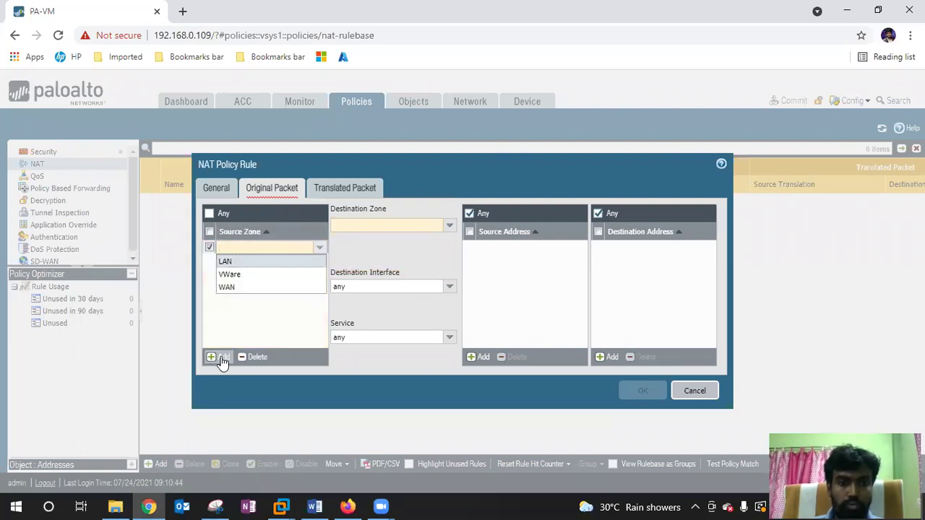
left_click(230, 261)
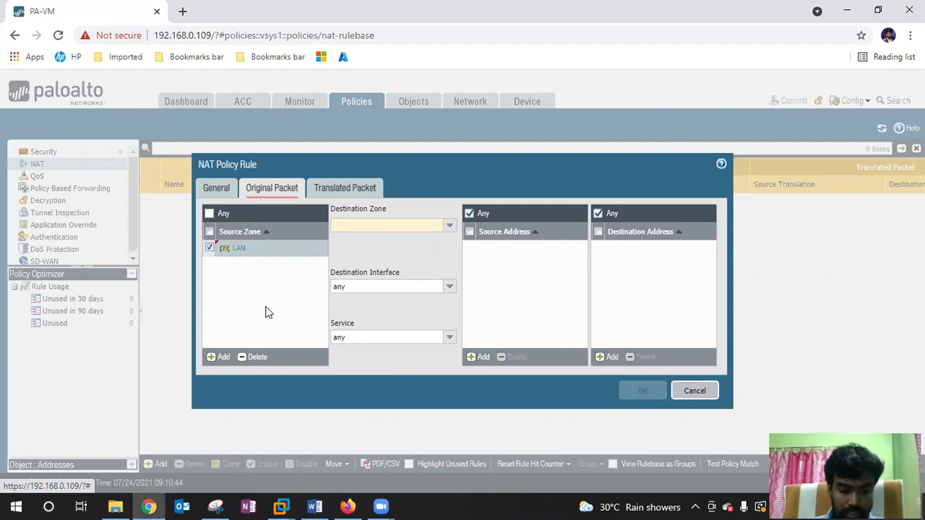
left_click(448, 227)
left_click(355, 265)
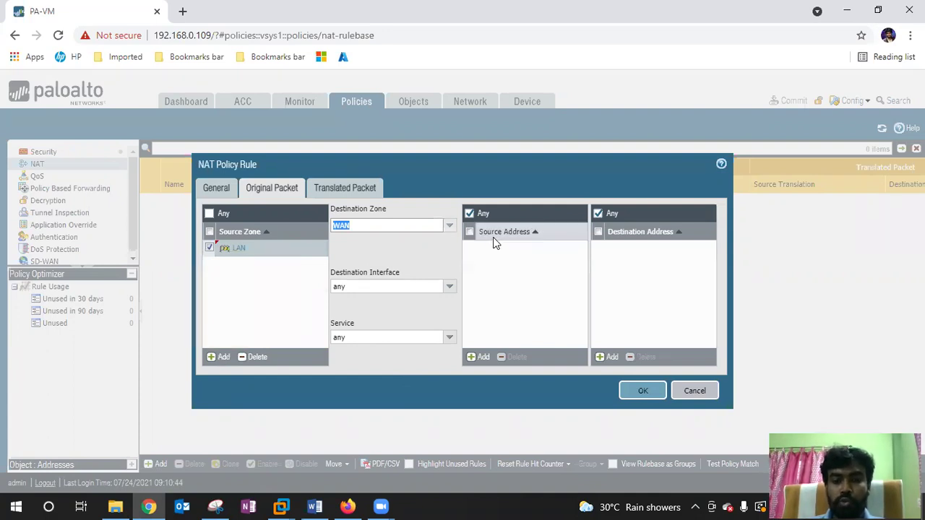
Step: Add LAN1 as the rule's source address, checking the scenario in Word and the interface IPs and address objects in Firefox
left_click(482, 357)
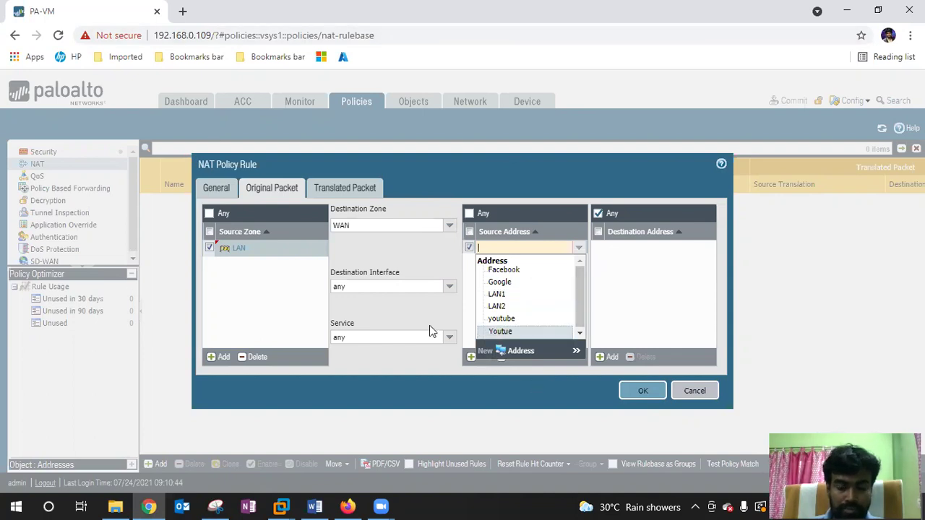
key("alt+Tab")
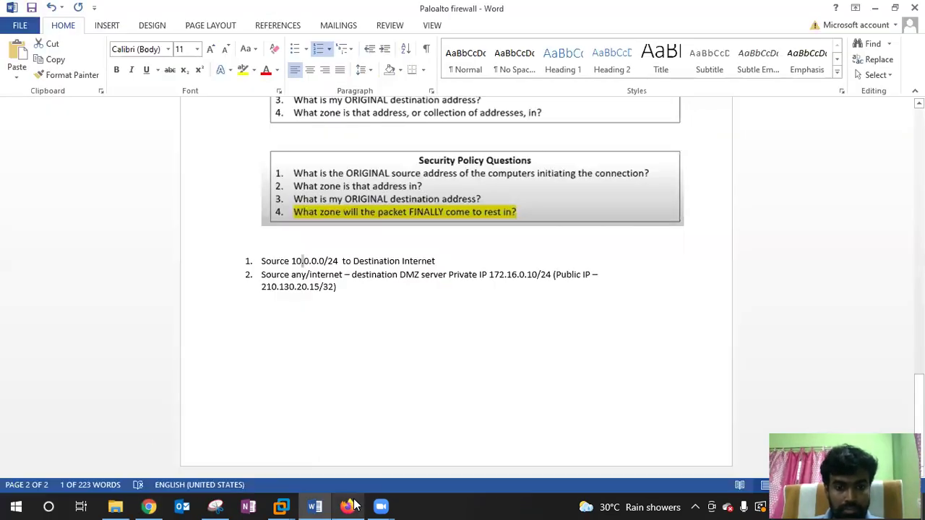
key("alt+Tab")
key("alt+Tab")
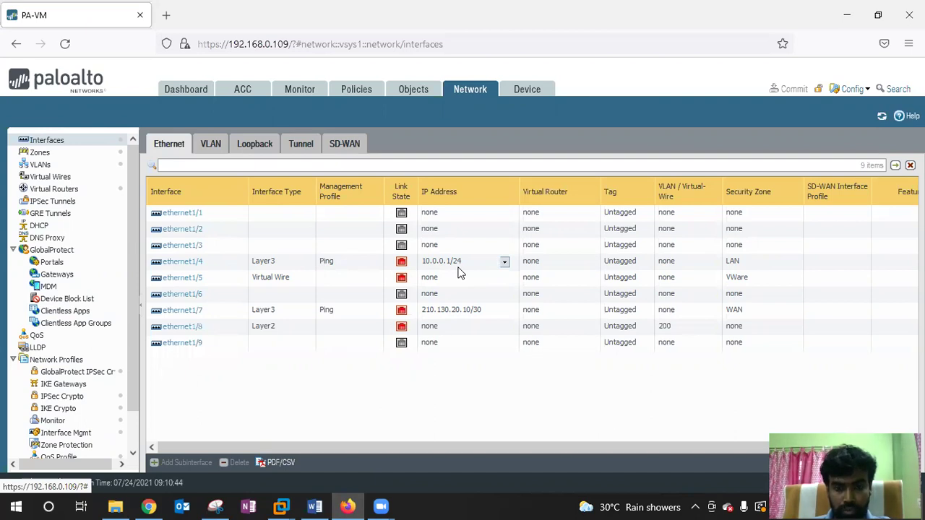
key("alt+Tab")
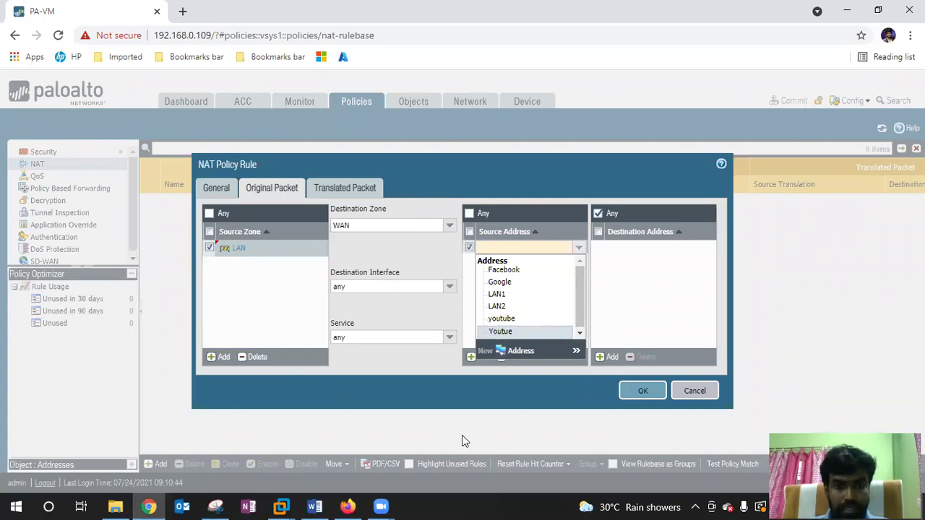
key("alt+Tab")
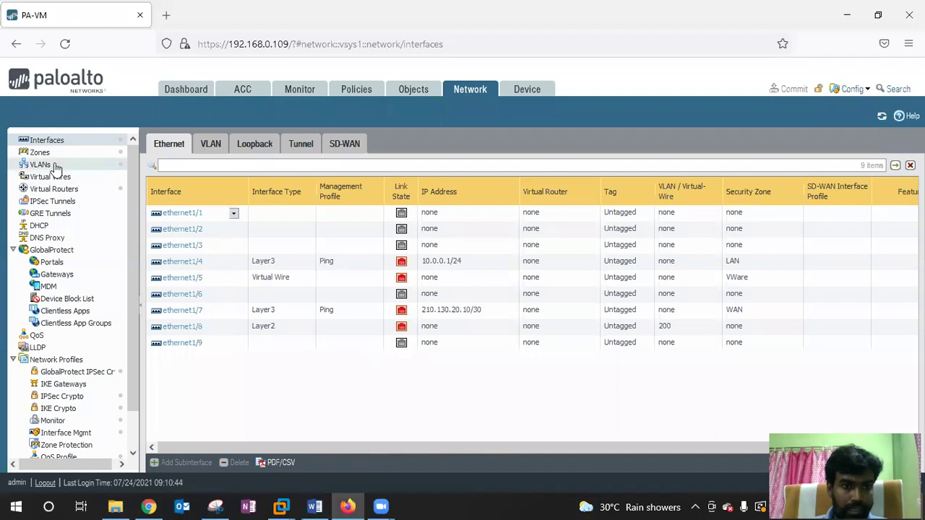
left_click(413, 89)
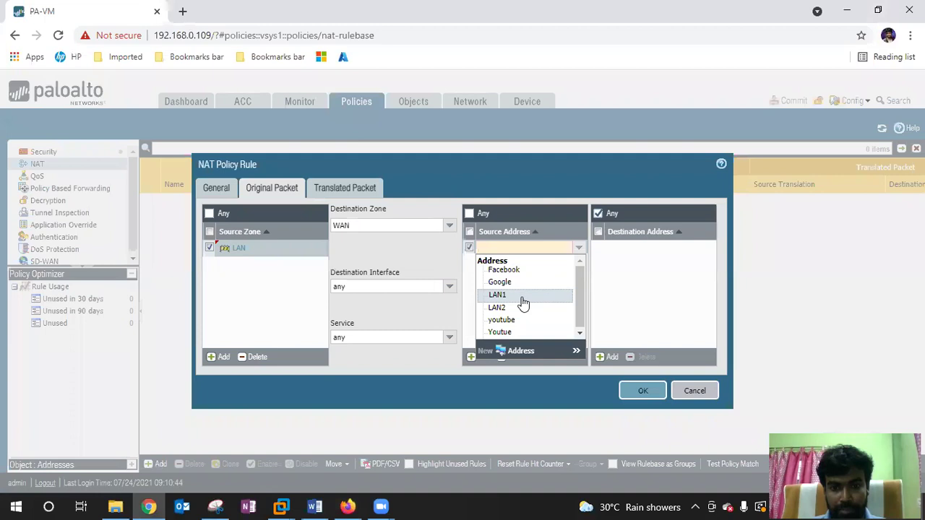
left_click(518, 295)
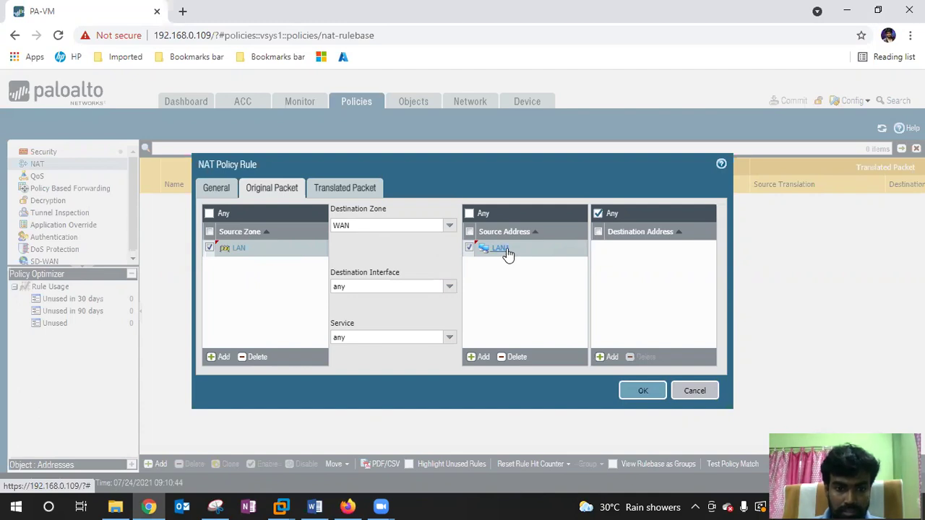
Step: Review the destination interface options and set the destination interface to any (any interface)
left_click(451, 289)
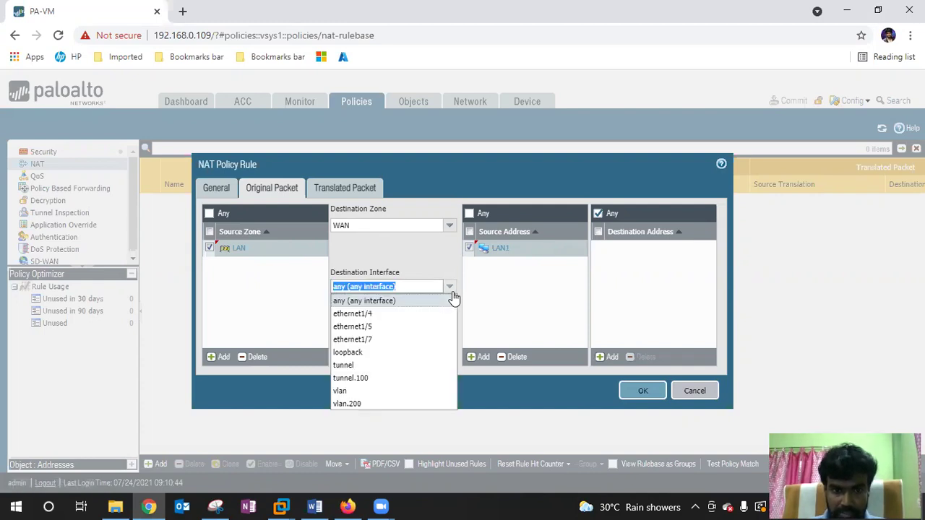
left_click(519, 294)
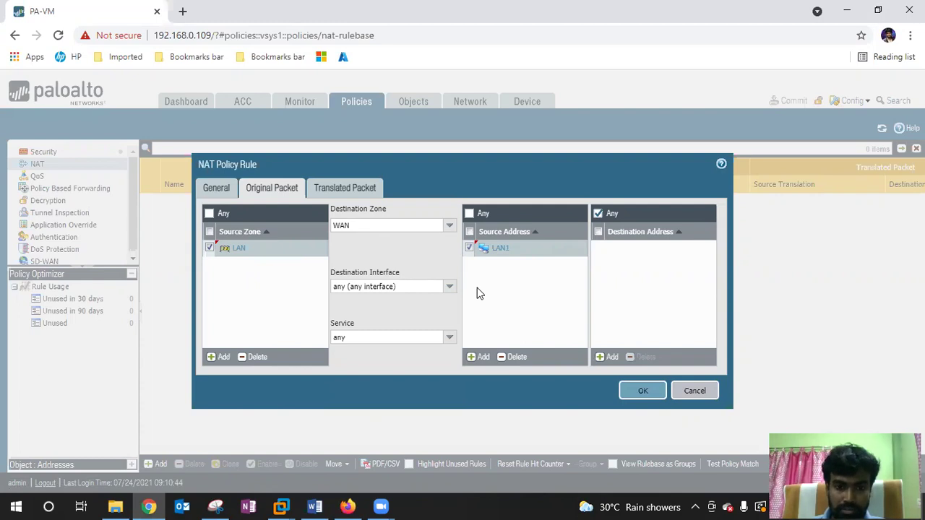
left_click(450, 289)
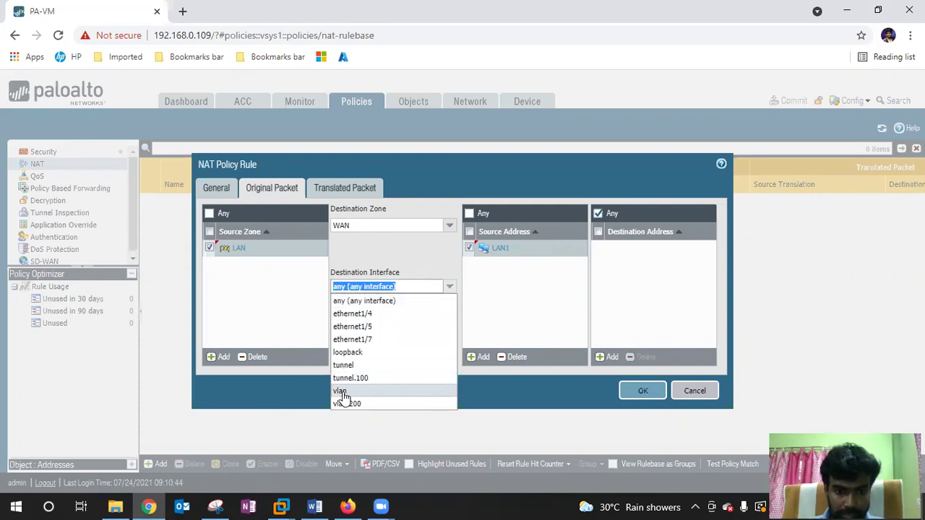
left_click(338, 301)
left_click(289, 302)
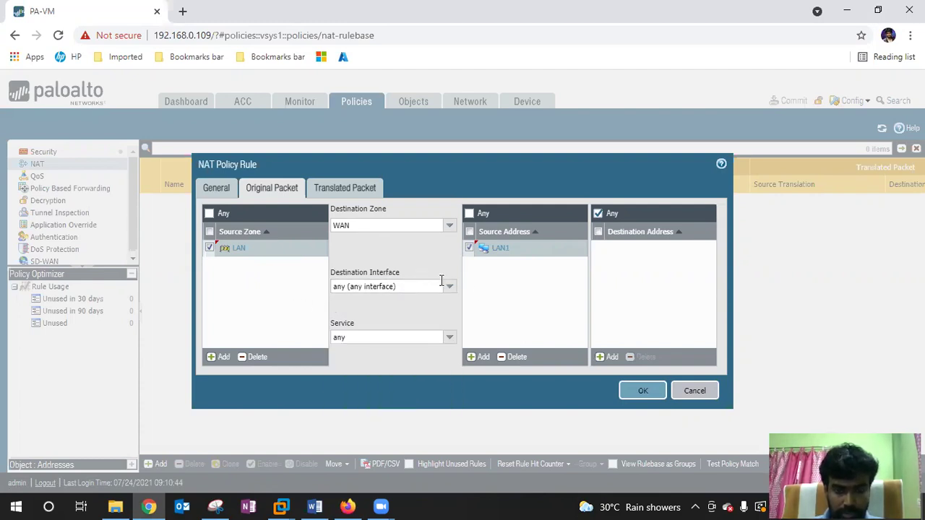
Step: Open the rule's translated packet settings and set the source address translation type to Dynamic IP
left_click(342, 192)
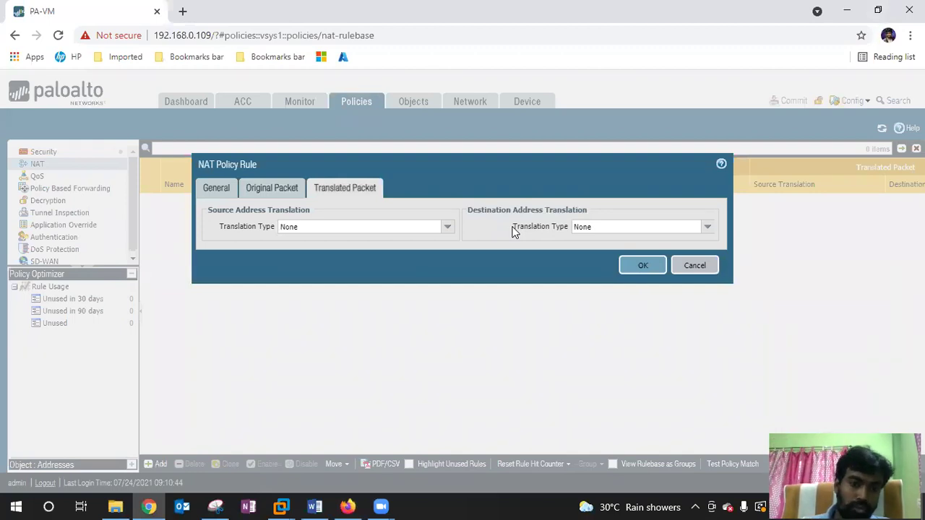
left_click(447, 228)
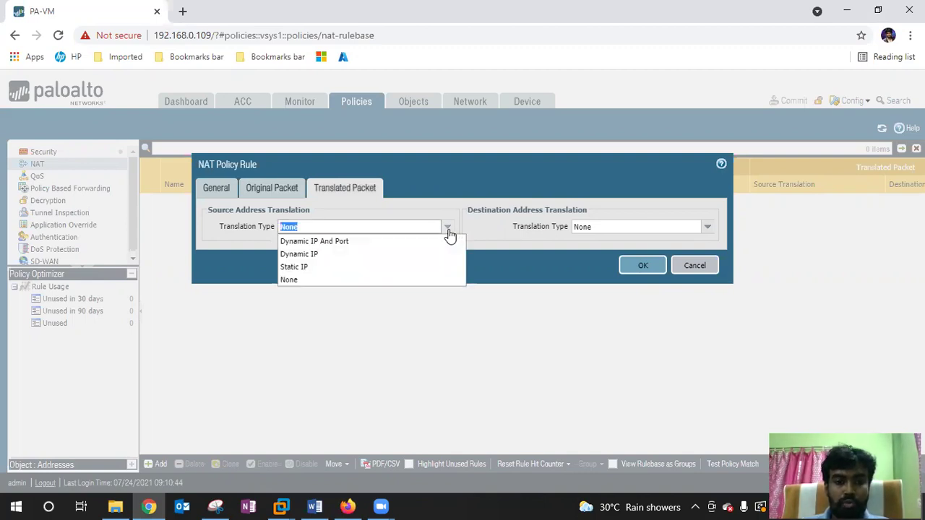
left_click(348, 255)
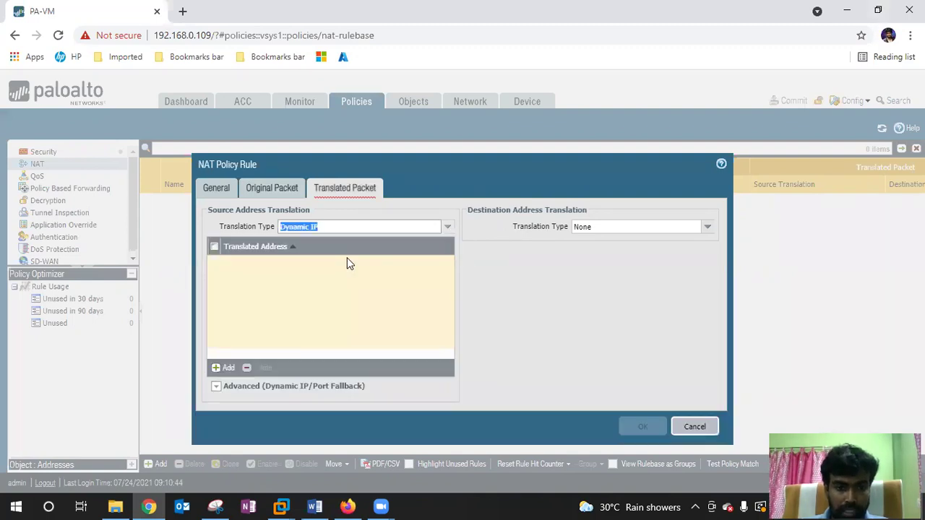
mouse_move(239, 298)
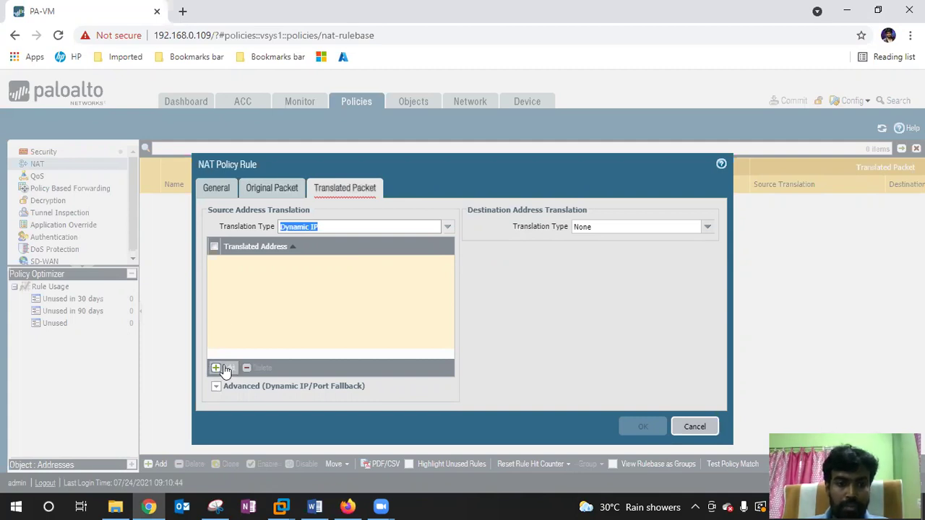
Step: In Word, append "-- 210.130.20.5-" to the first scenario line, reusing the public IP from the second line
left_click(314, 506)
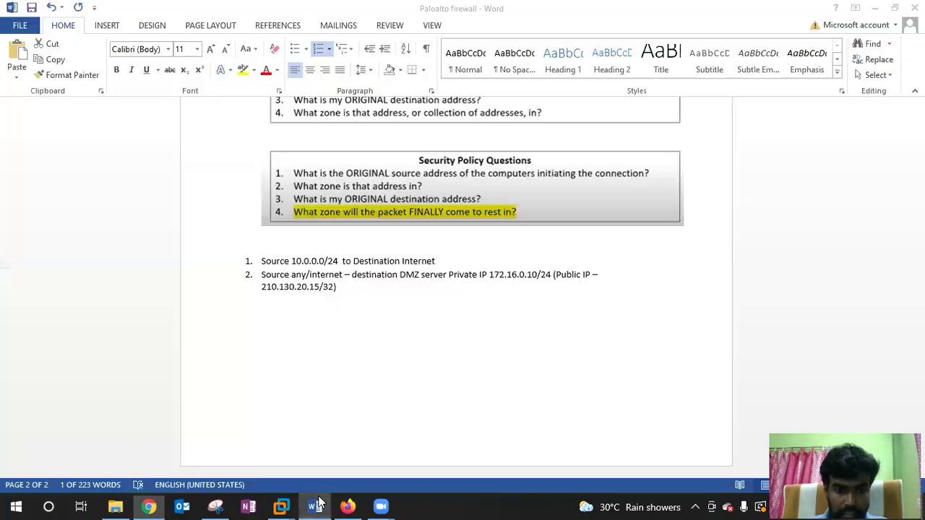
left_click(463, 265)
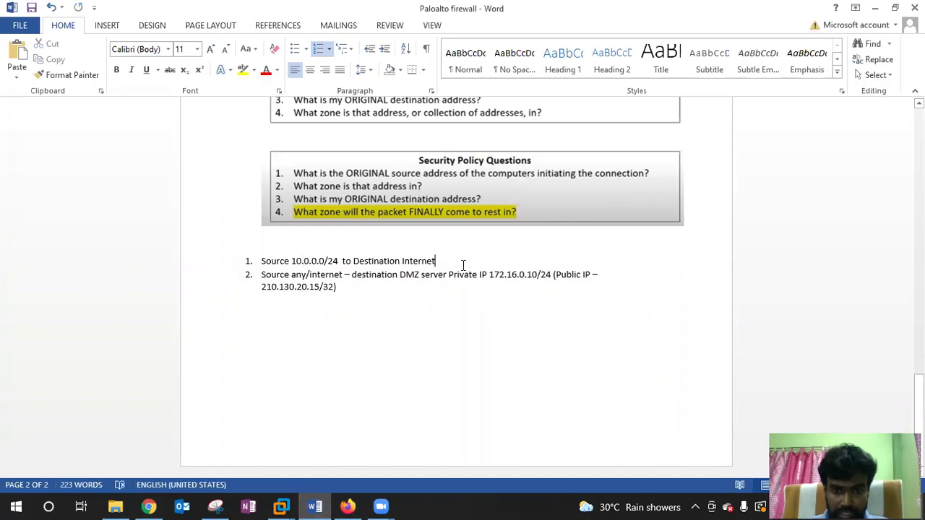
type("--")
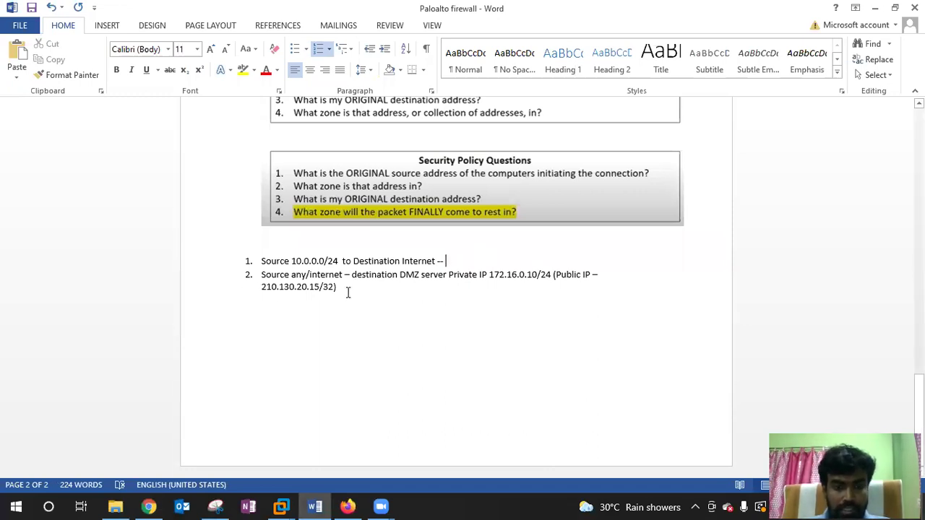
mouse_move(304, 286)
left_mouse_down()
mouse_move(318, 287)
mouse_move(316, 279)
left_mouse_up()
key("ctrl+c")
left_click(468, 262)
key("ctrl+v")
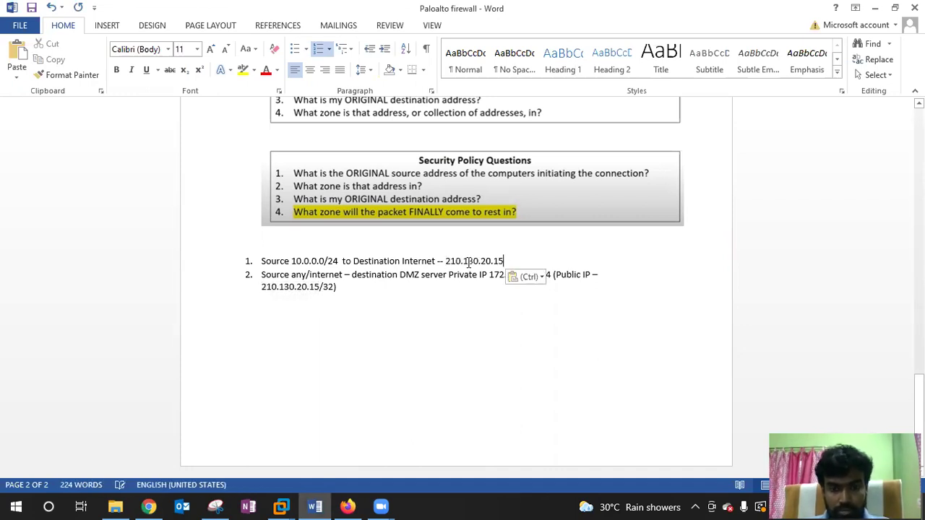
key("BackSpace")
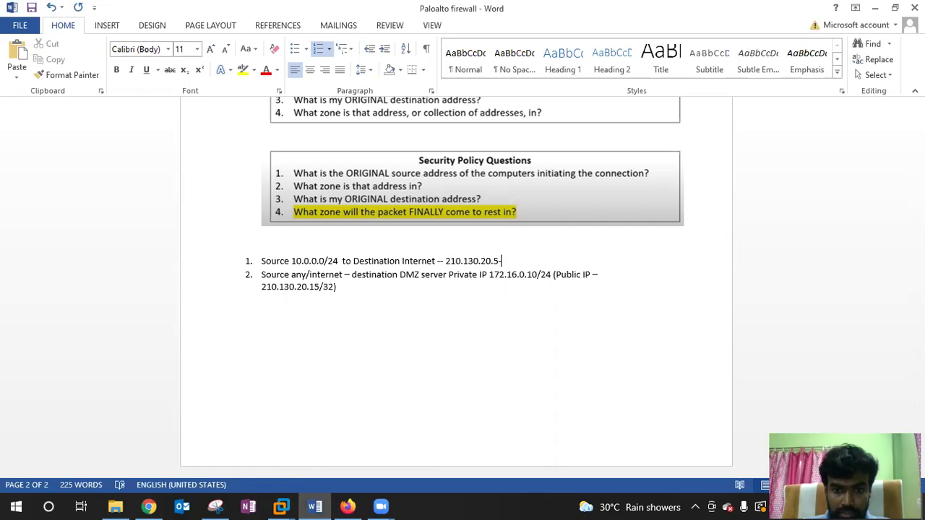
Step: Complete the first scenario's public address range as 210.130.20.5-210.130.20.9 and select the range
left_click_drag(502, 261, 445, 261)
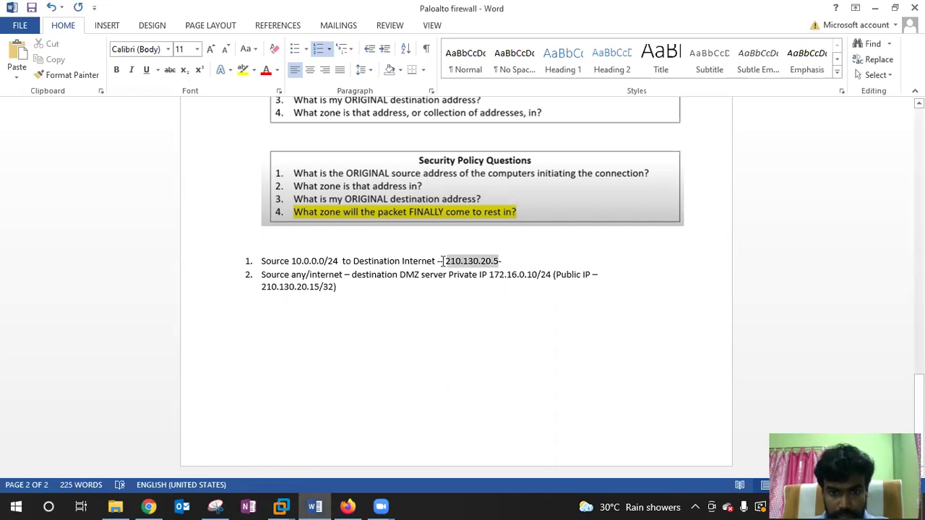
key("ctrl+c")
left_click(542, 264)
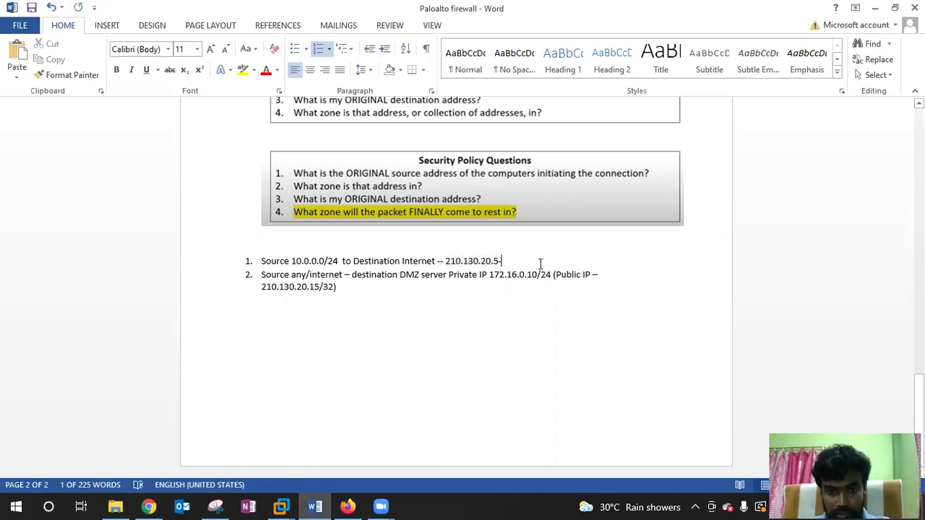
key("ctrl+v")
key("BackSpace")
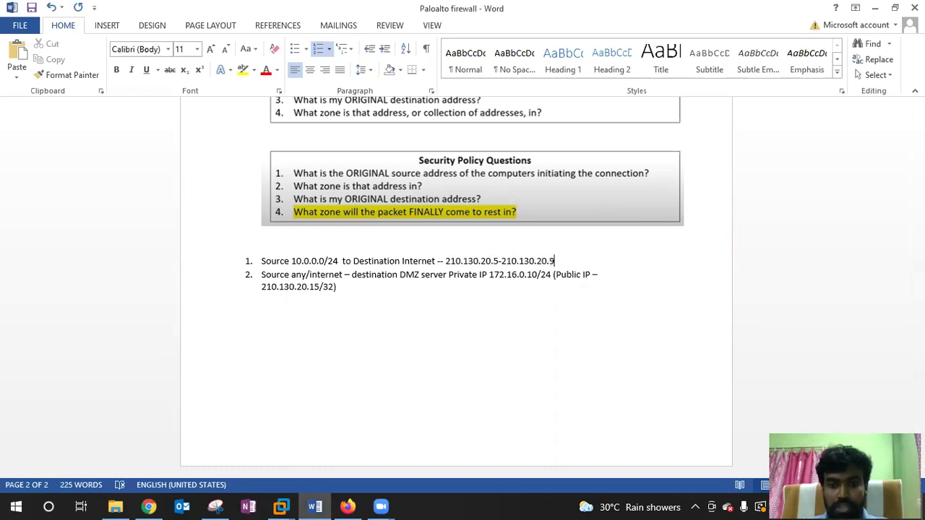
left_click_drag(571, 260, 446, 263)
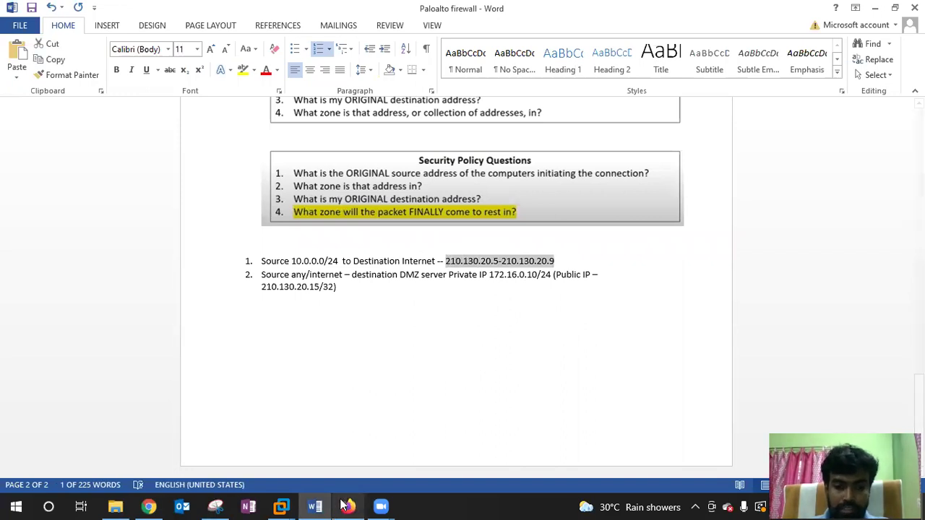
Step: Return to the NAT rule in Chrome, try adding a translated address, and set the source translation type to Dynamic IP And Port
left_click(149, 506)
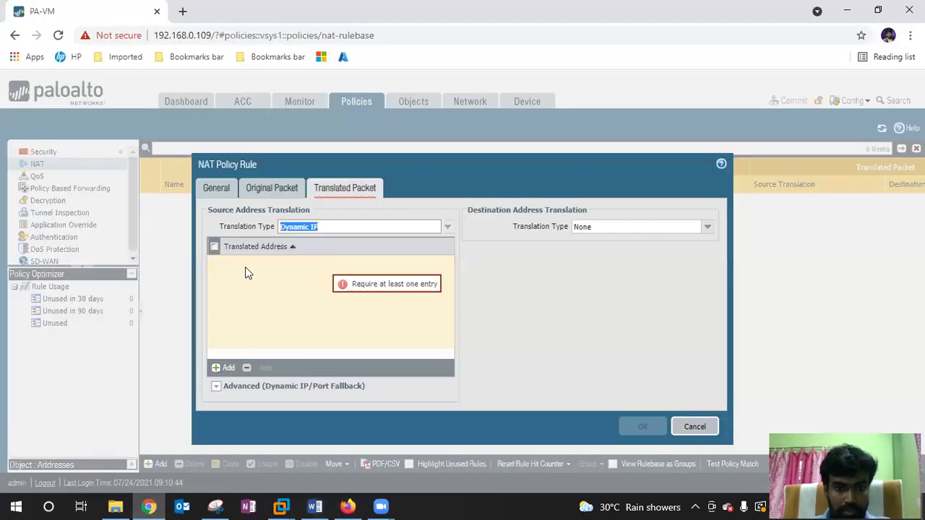
left_click(227, 369)
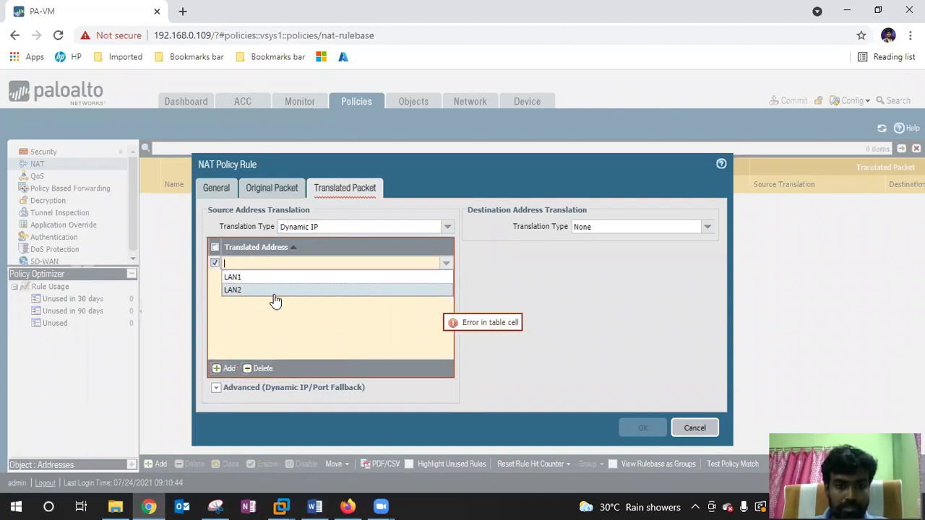
left_click(613, 310)
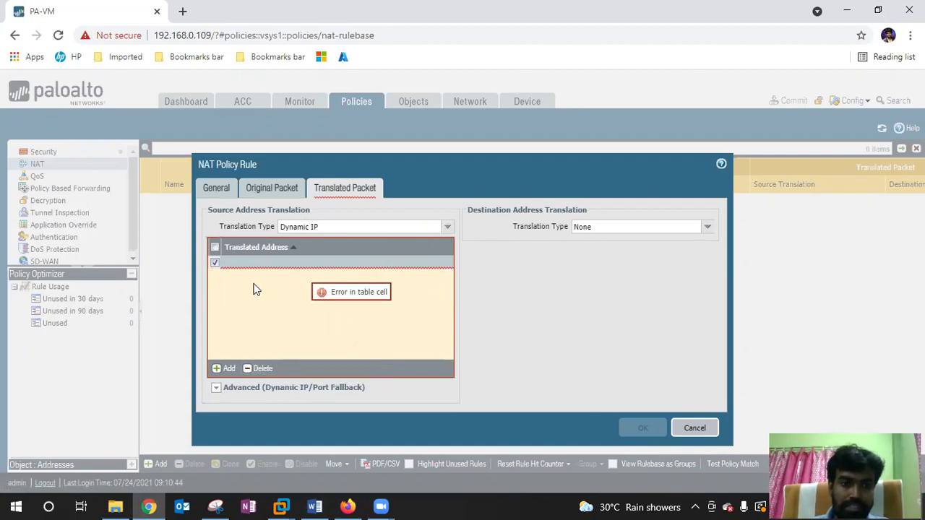
left_click(447, 227)
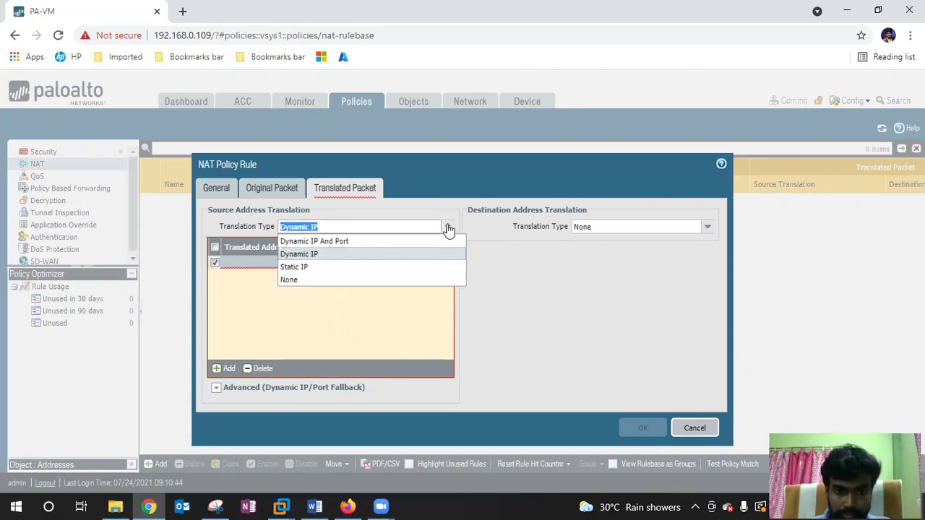
left_click(355, 243)
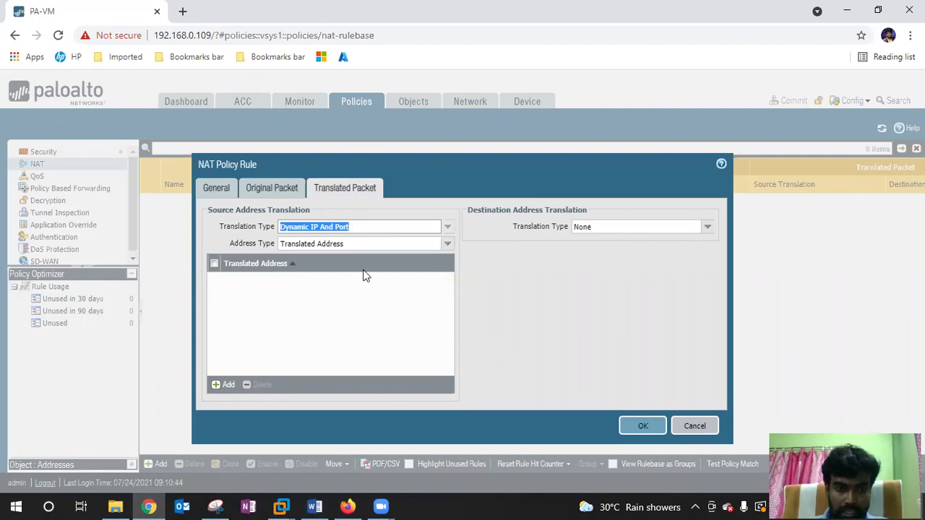
Step: Check the network interfaces in Firefox, and set the NAT rule's source address type to Interface Address in Chrome
left_click(348, 507)
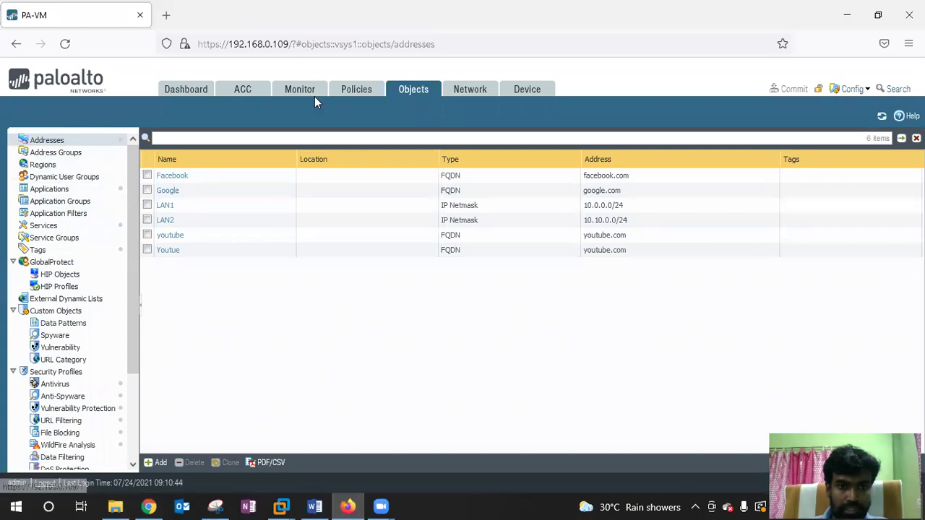
left_click(470, 89)
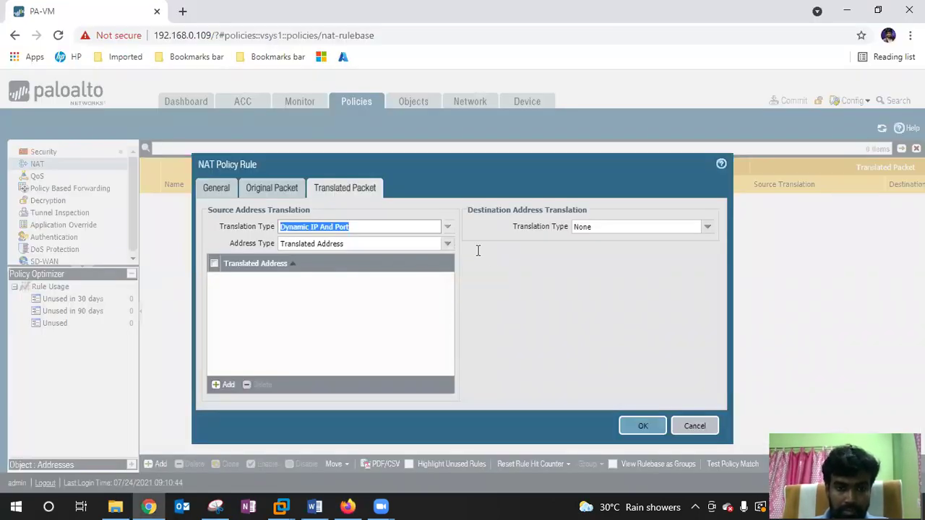
left_click(446, 245)
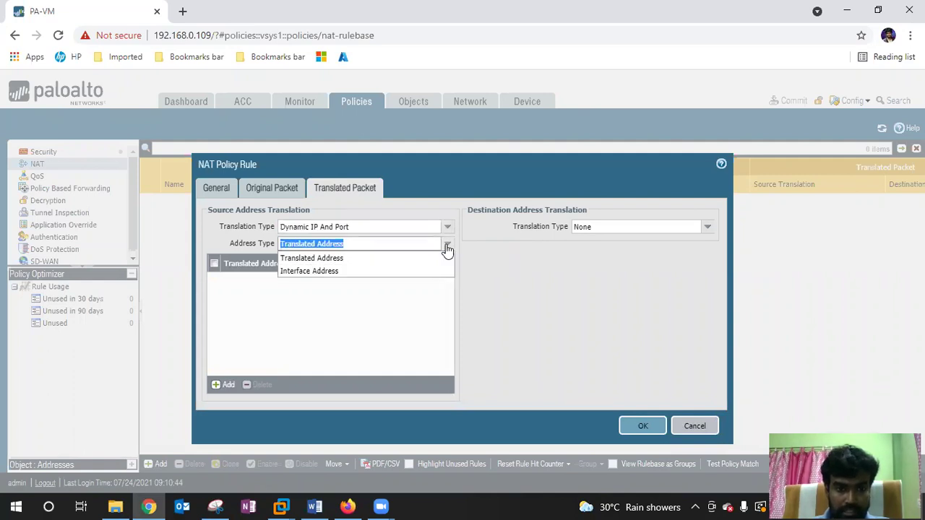
left_click(337, 271)
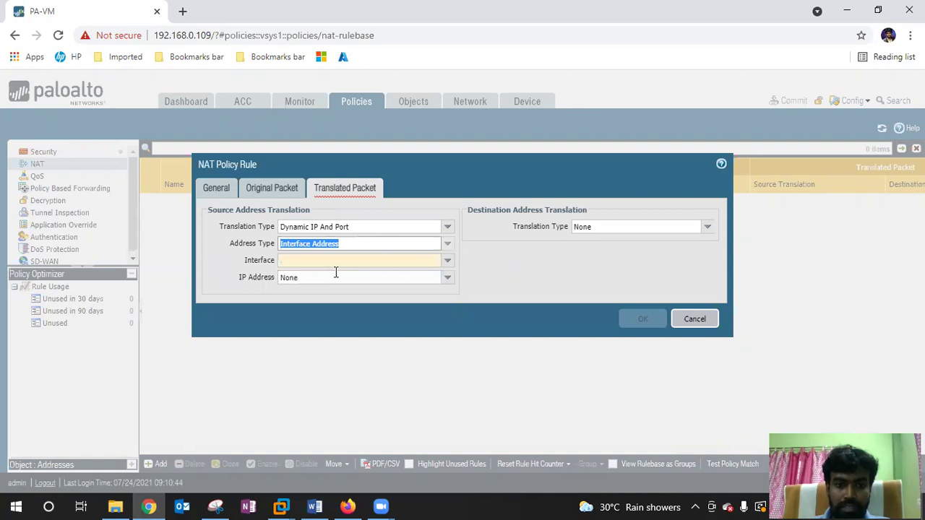
Step: Set the source translation interface to ethernet1/7 and its IP address to 210.130.20.10/30
left_click(448, 263)
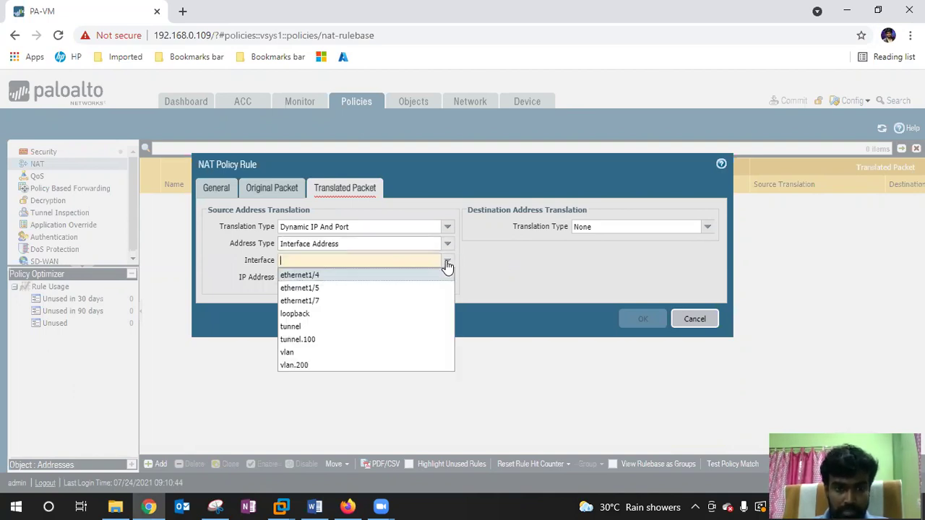
left_click(316, 301)
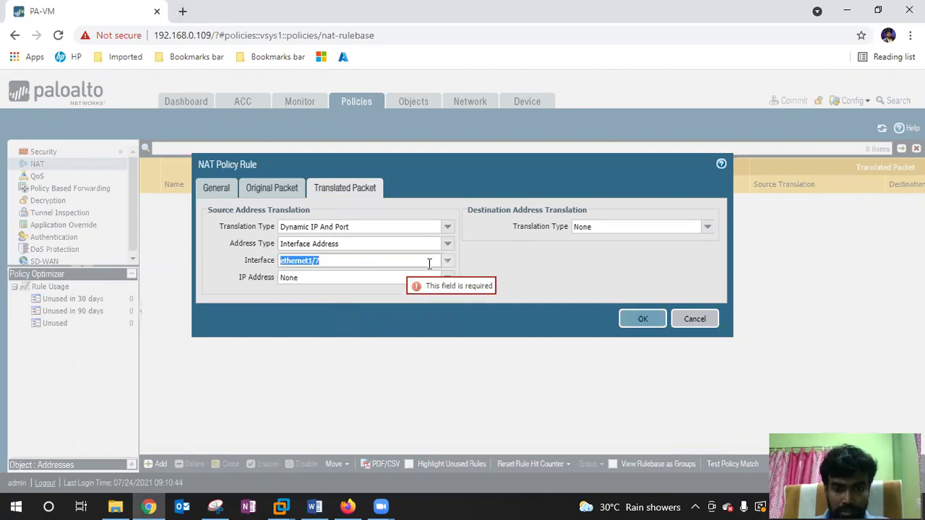
left_click(446, 279)
left_click(321, 305)
left_click(510, 266)
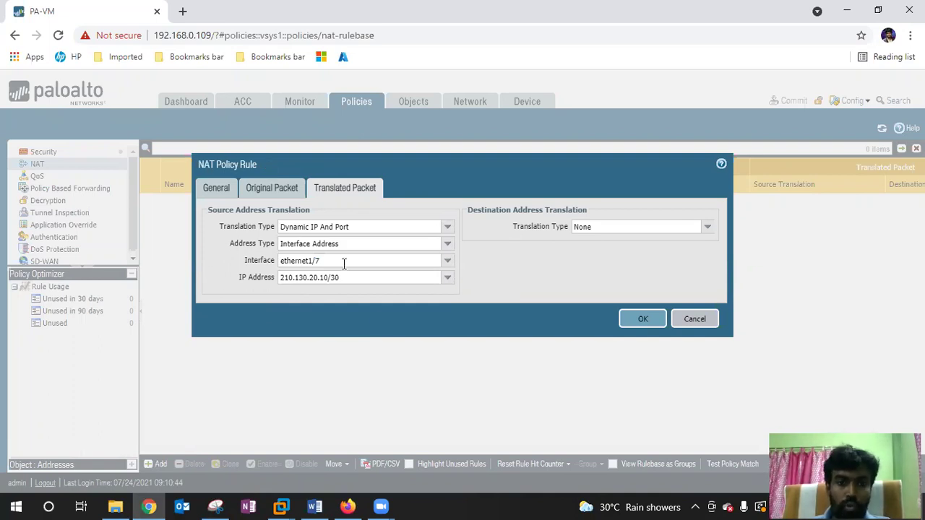
left_click(366, 227)
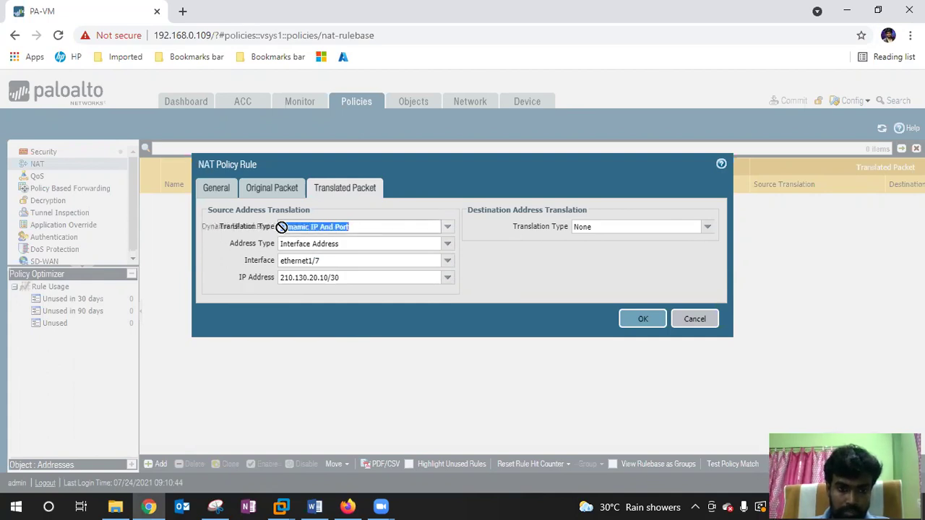
left_click(490, 252)
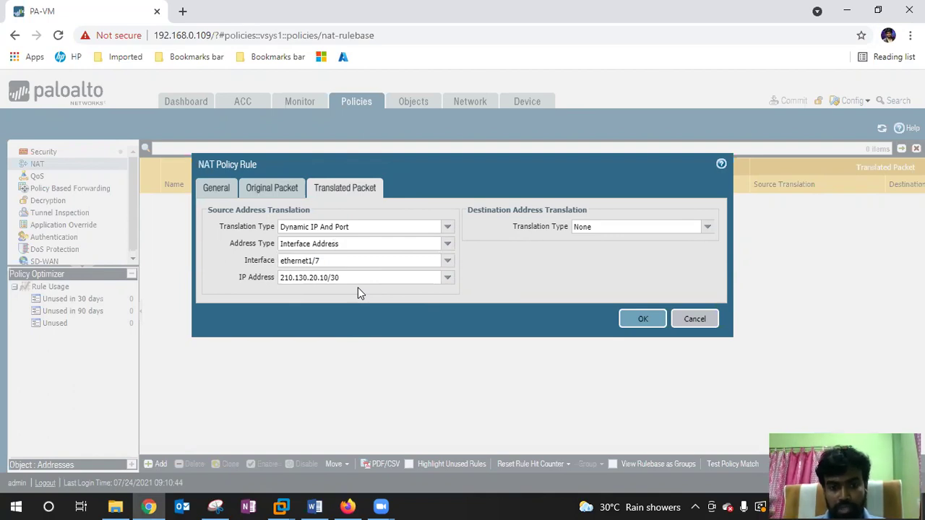
Step: Change the source translation type to Static IP and choose LAN1 as the translated address
left_click(448, 228)
left_click(316, 266)
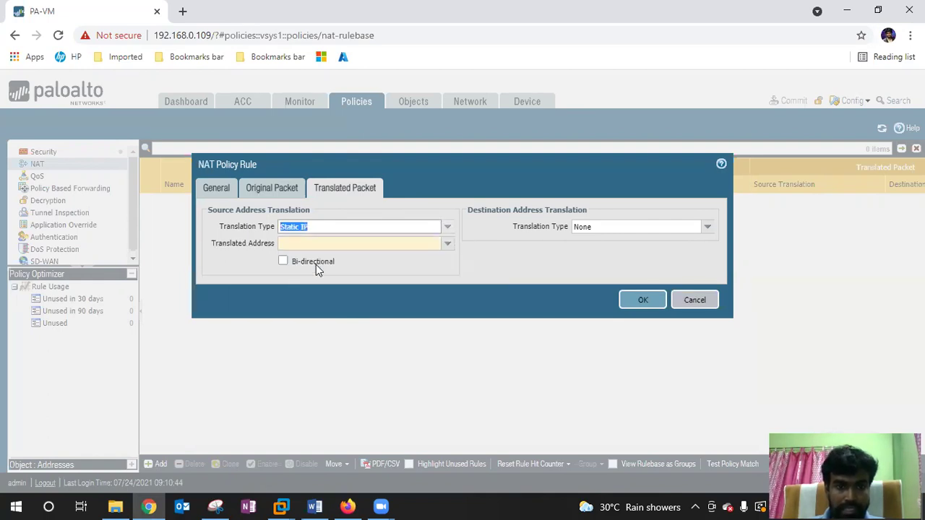
left_click(446, 246)
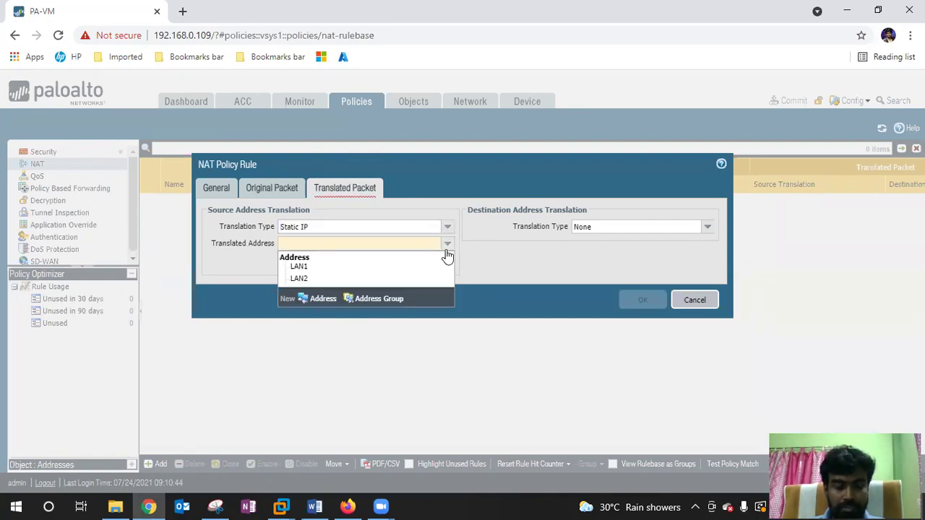
key("Return")
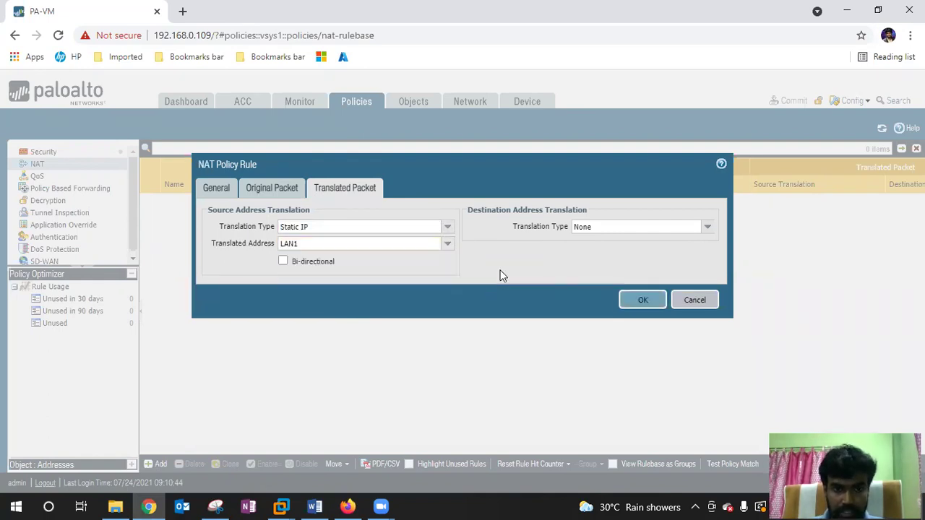
Step: Create an address object named IPRANGe of type IP Range covering 210.130.20.5-210.130.20.9 for the translated address
left_click(446, 245)
left_click(311, 296)
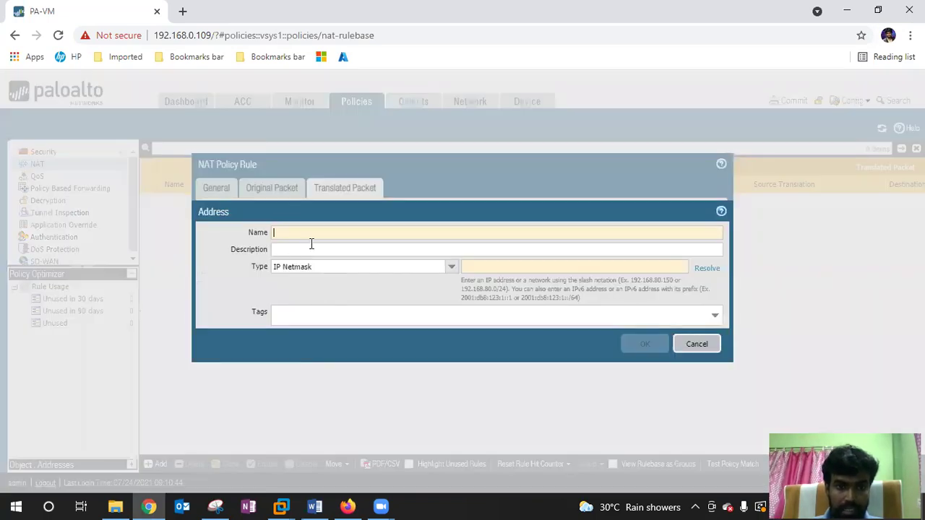
type("210.130.20.5-210.130.20.9")
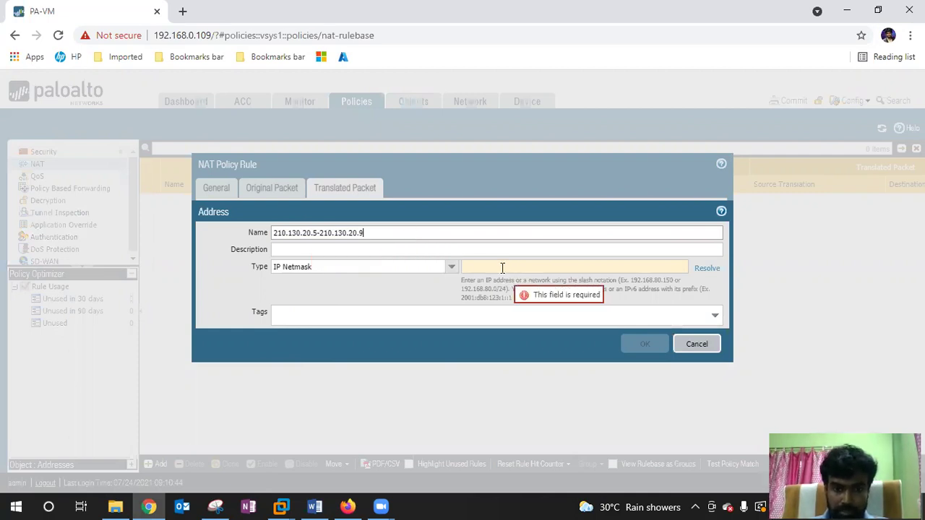
left_click(449, 267)
left_click(288, 294)
left_click(504, 267)
type("210.130.20.5-210.130.20.9")
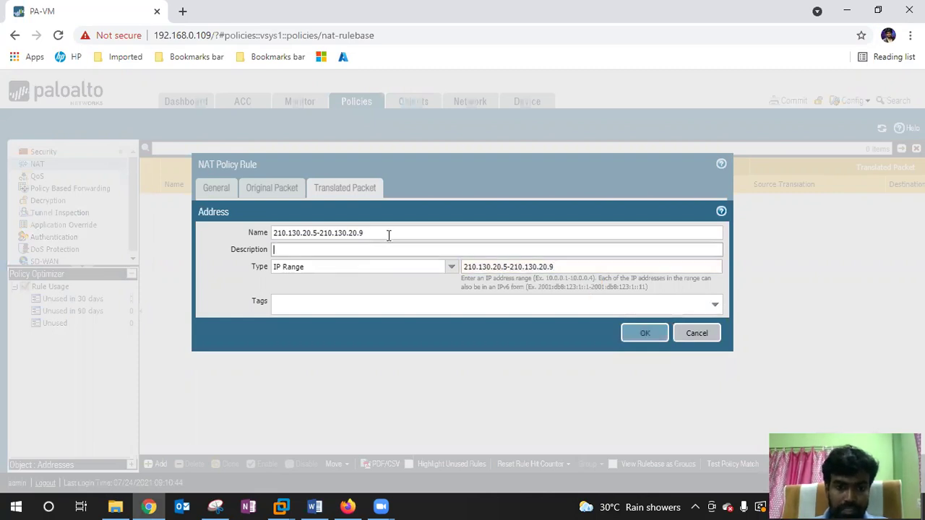
left_click_drag(388, 236, 241, 232)
type("IPRANGe")
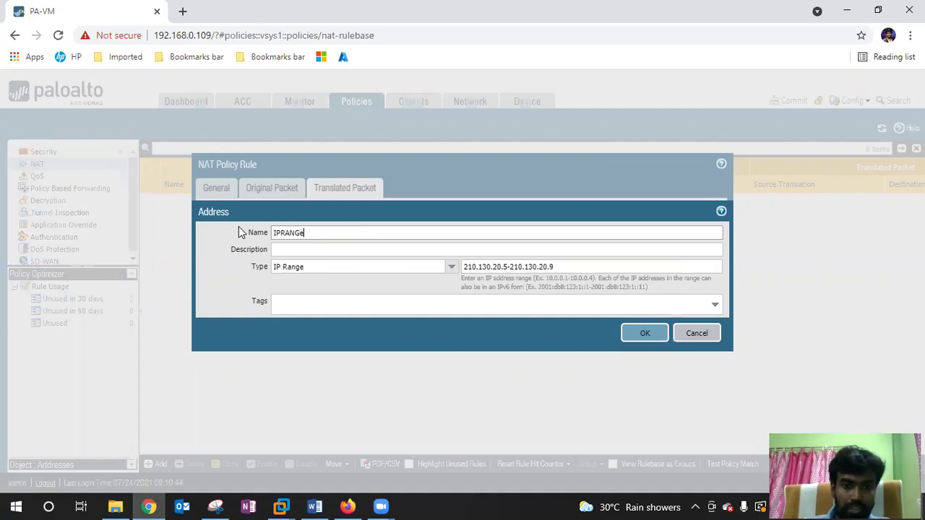
left_click(638, 334)
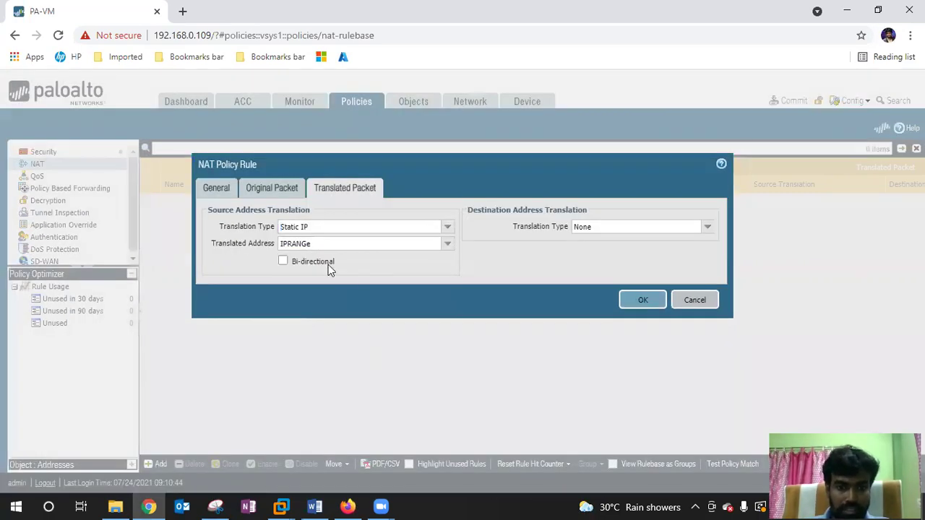
Step: Switch the source translation type to Dynamic IP, try adding a translated address, and delete the empty address rows
left_click(446, 227)
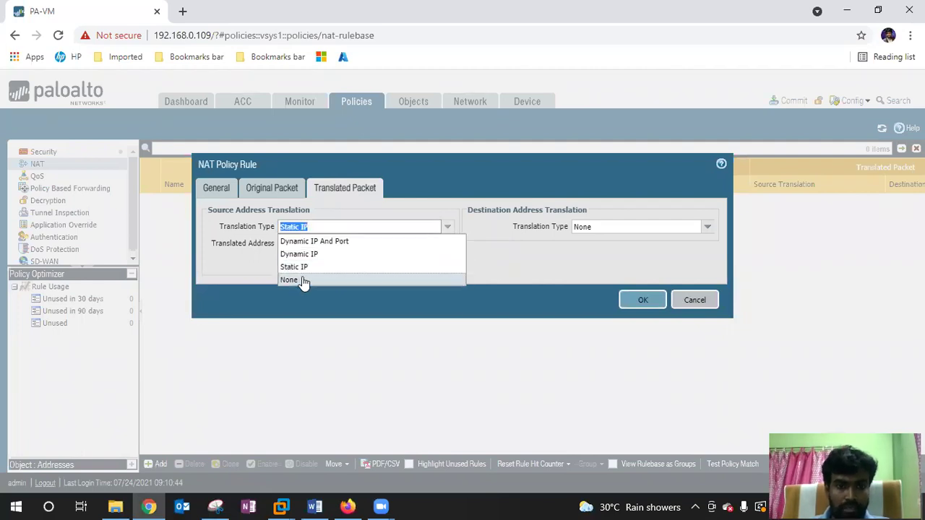
left_click(318, 254)
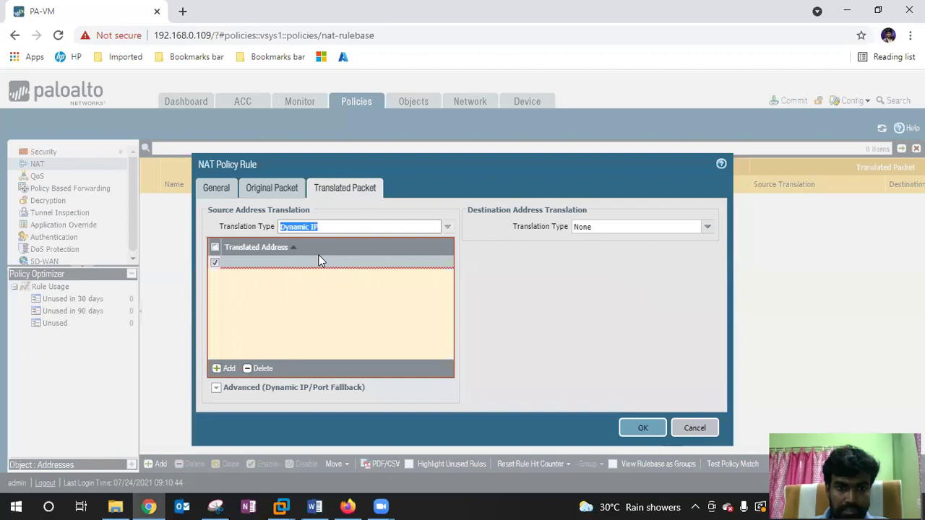
left_click(221, 368)
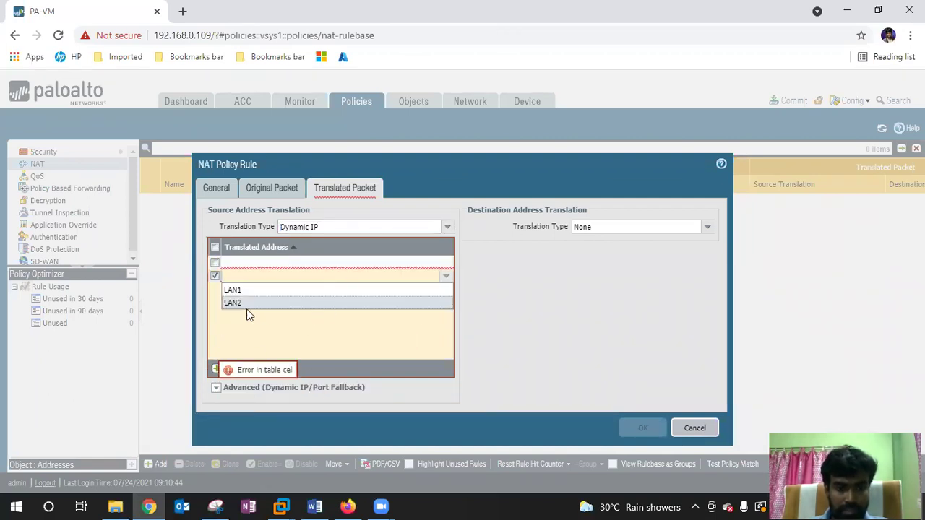
left_click(225, 263)
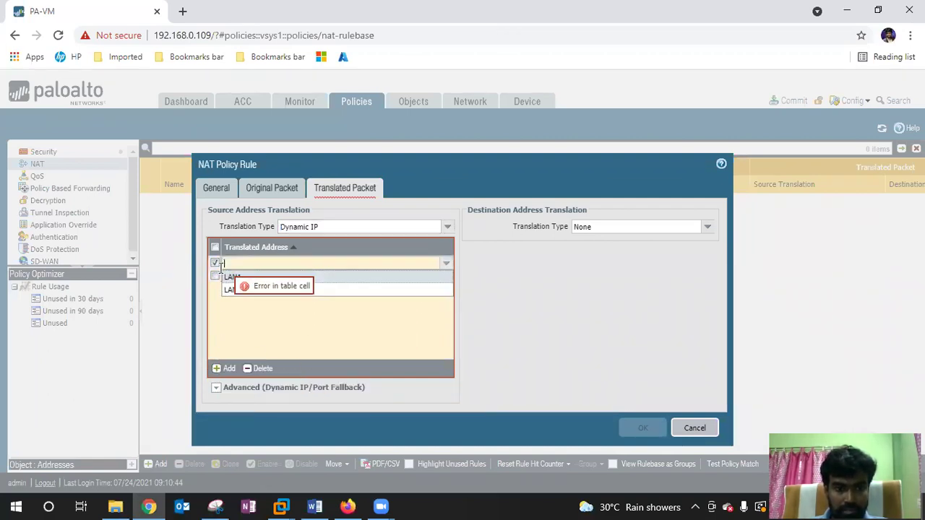
left_click(253, 369)
left_click(255, 369)
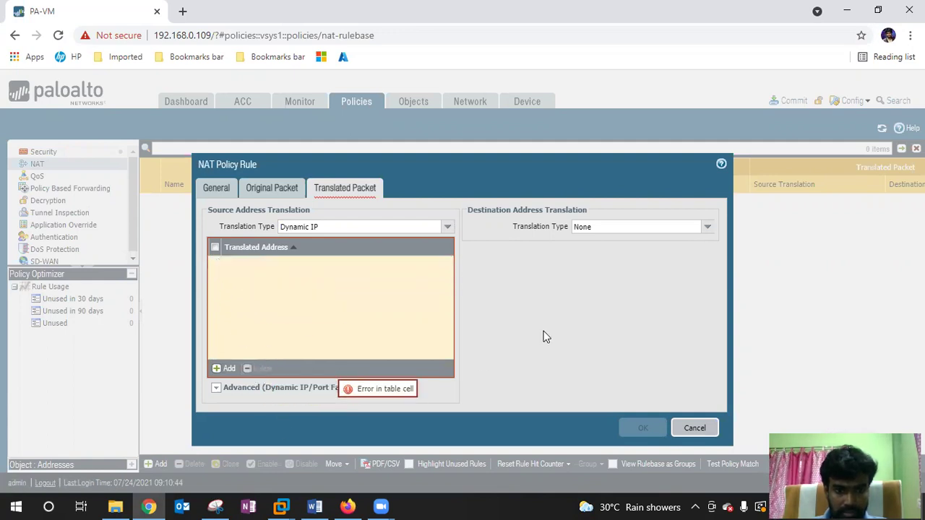
Step: Set the source translation type to Dynamic IP And Port, save the NAT rule, and widen the rule list
left_click(447, 228)
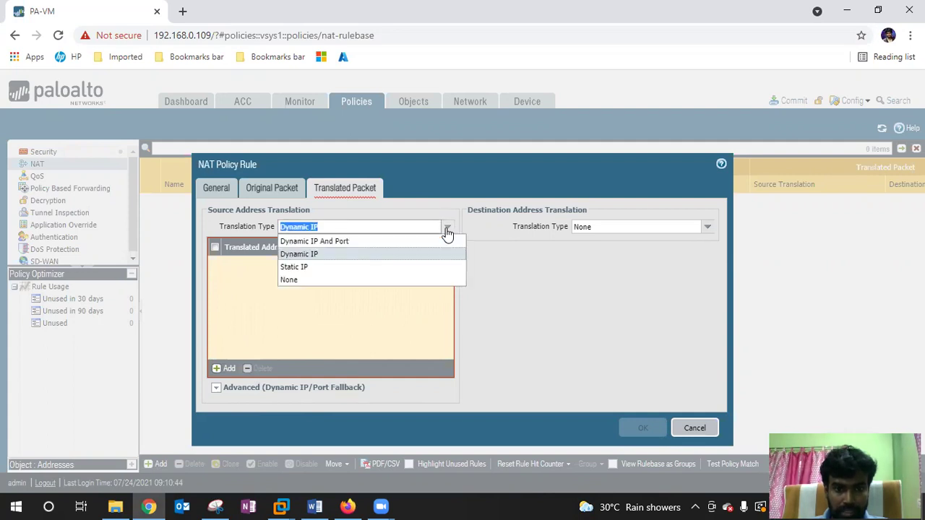
left_click(316, 242)
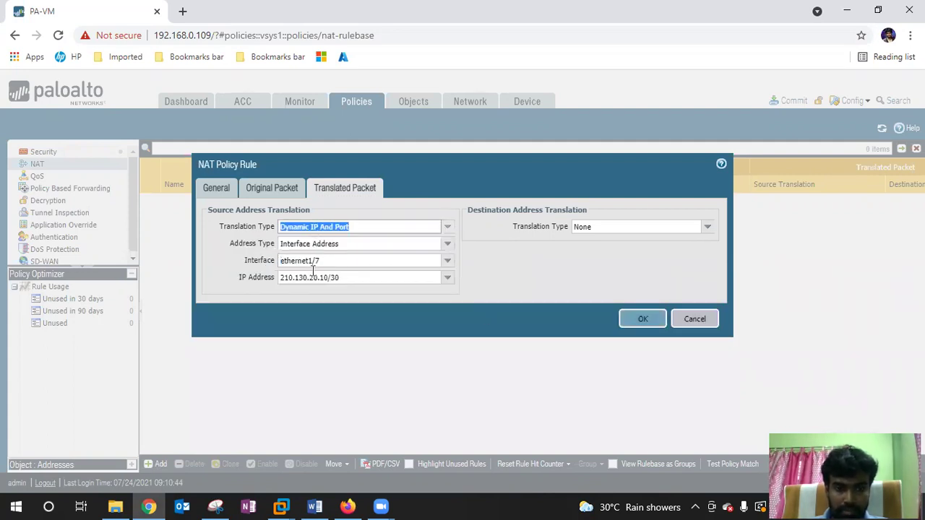
left_click(634, 321)
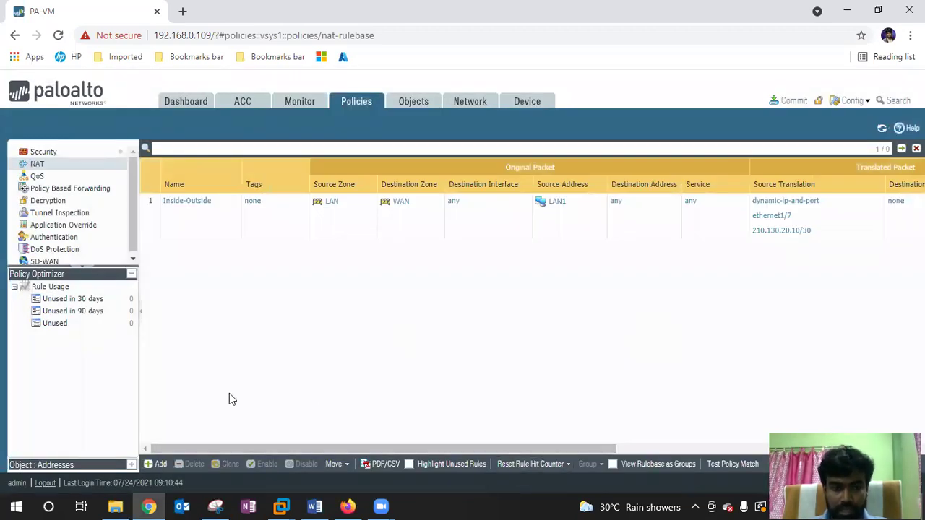
left_click(139, 313)
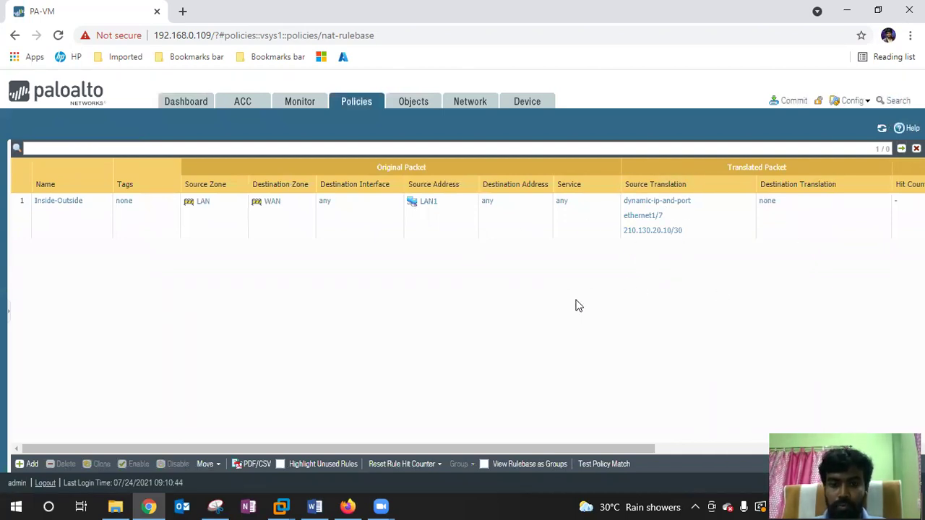
Step: In Firefox, add a new security policy rule and name it LAN-Interne
left_click(348, 507)
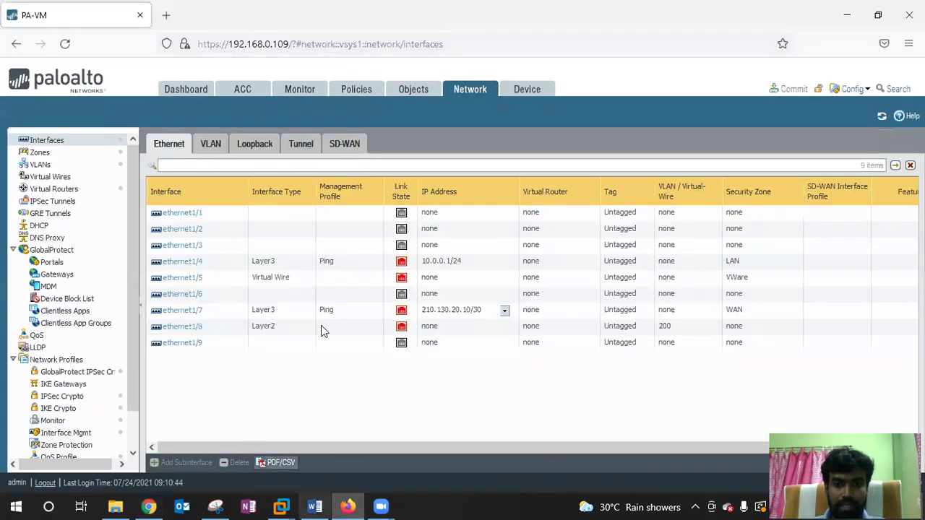
left_click(355, 90)
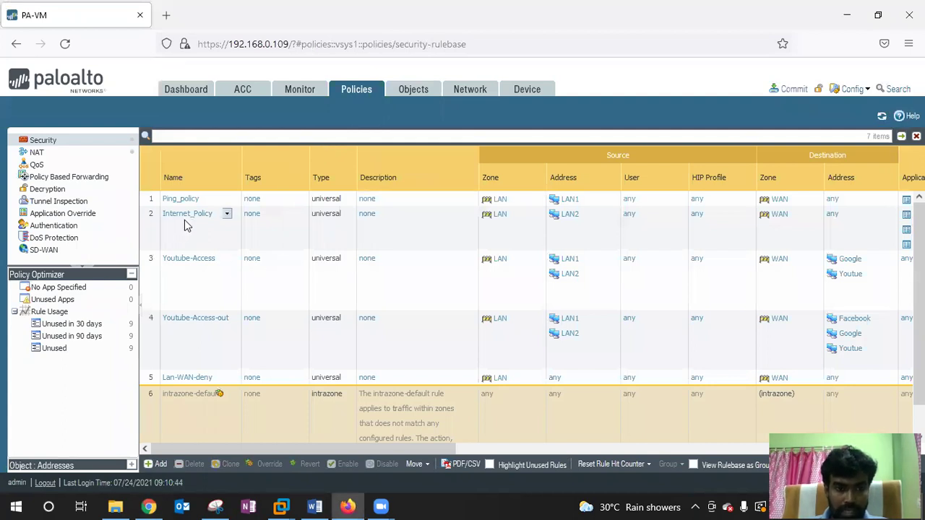
left_click(156, 466)
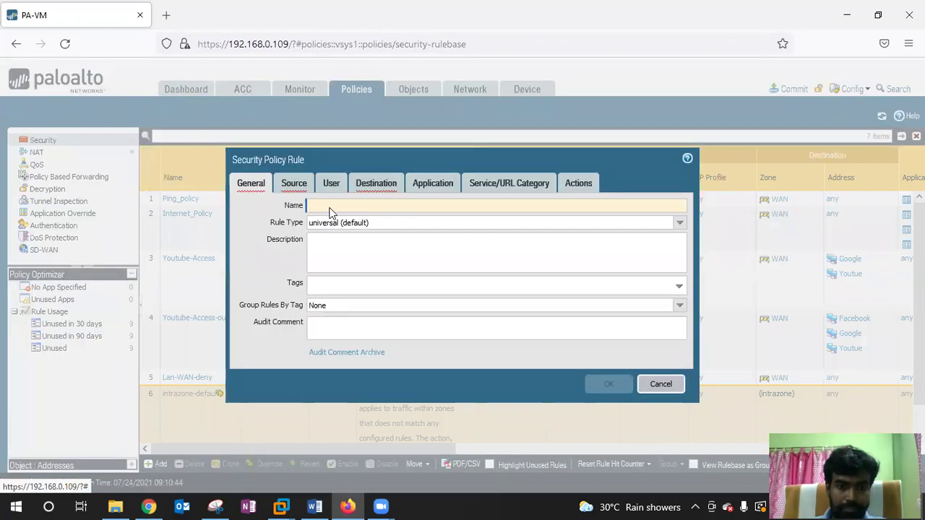
mouse_move(334, 207)
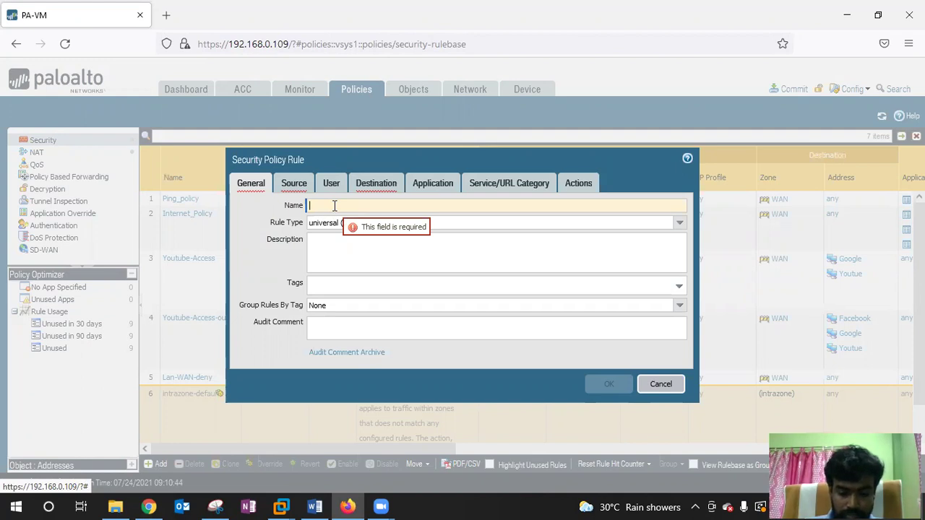
type("La")
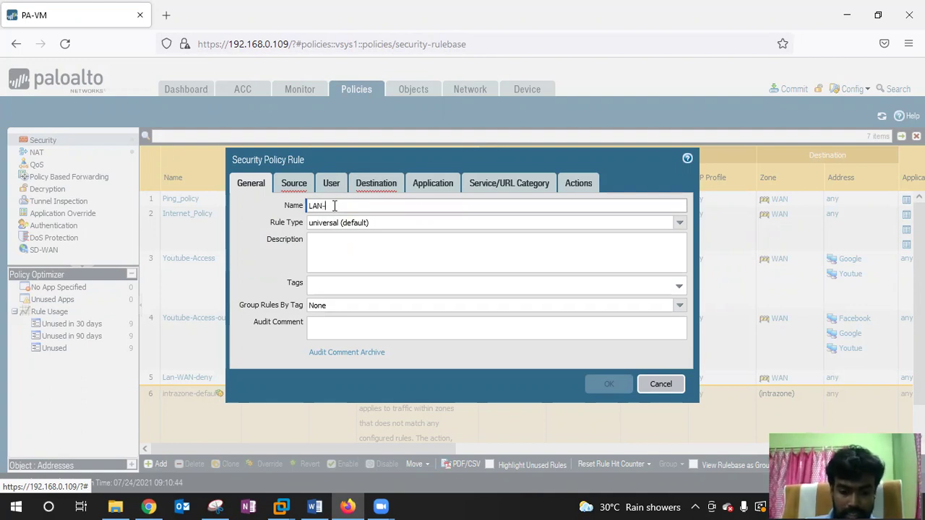
type("Interne")
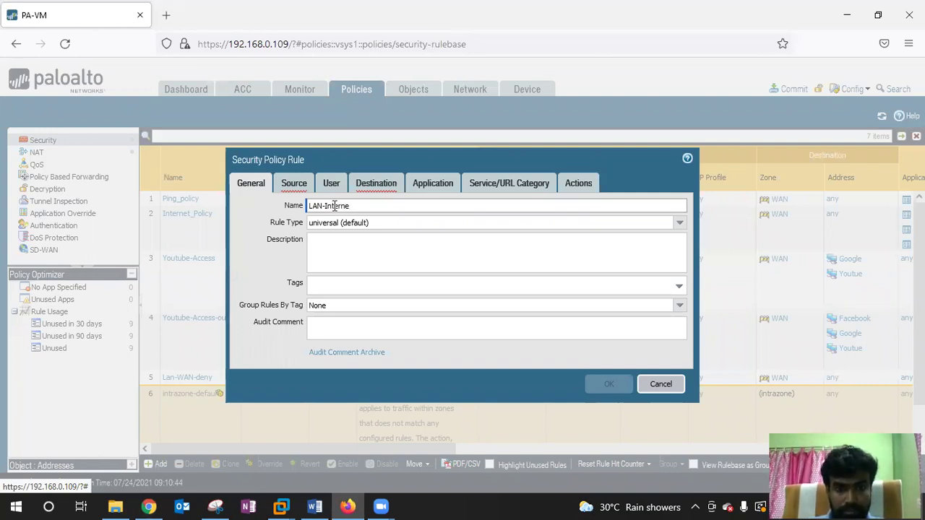
left_click(430, 236)
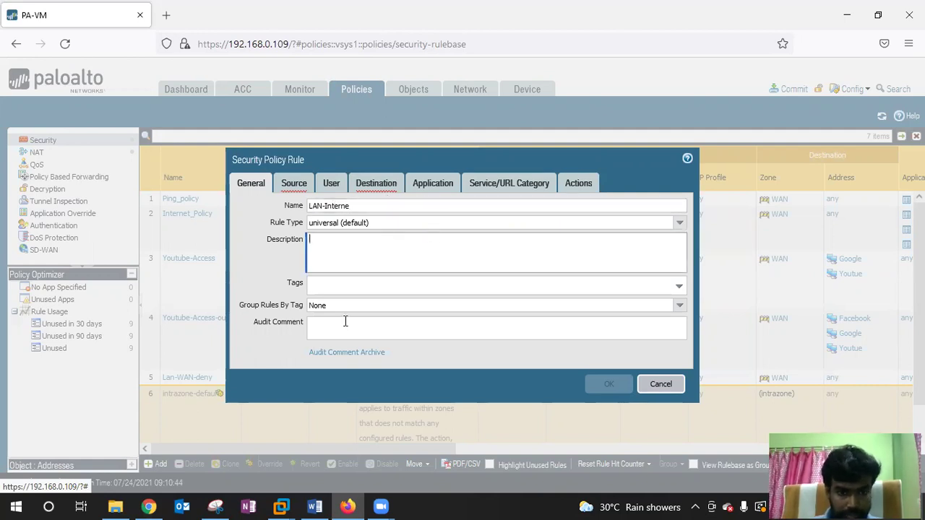
Step: Set the new security rule's source zone to LAN and its source address to LAN1
left_click(294, 189)
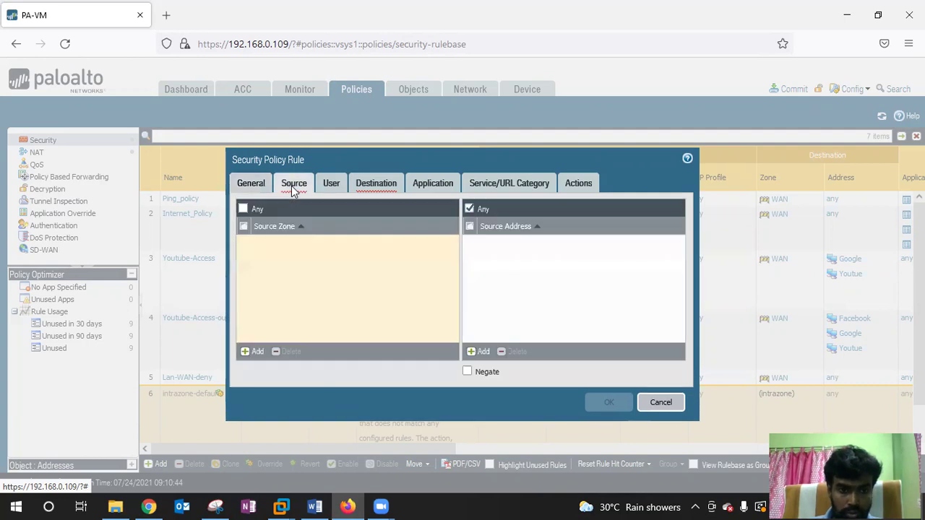
left_click(253, 359)
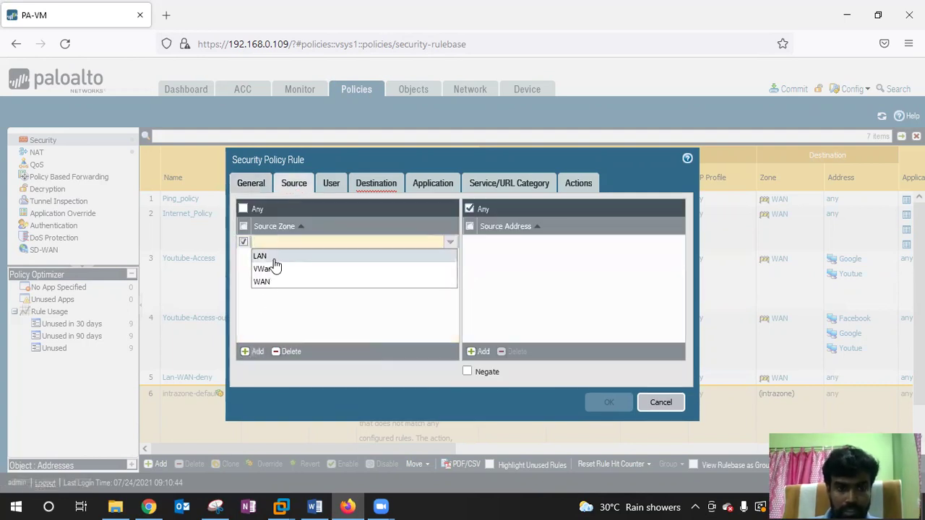
left_click(268, 256)
left_click(478, 351)
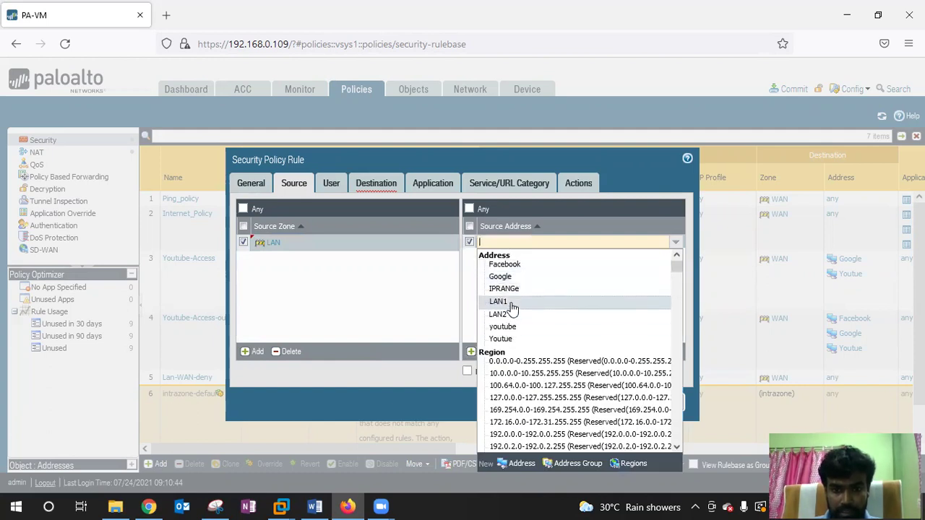
left_click(506, 302)
Step: Add WAN as the rule's destination zone
left_click(375, 189)
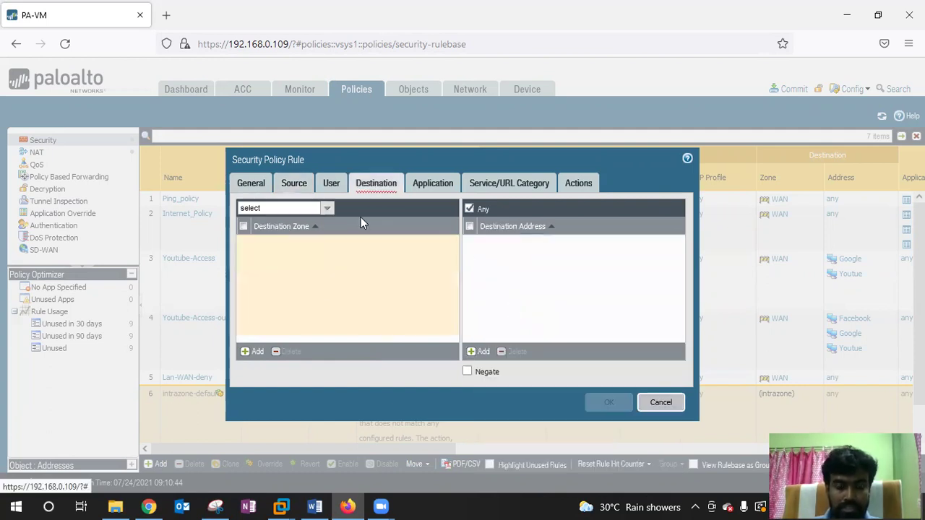
left_click(256, 359)
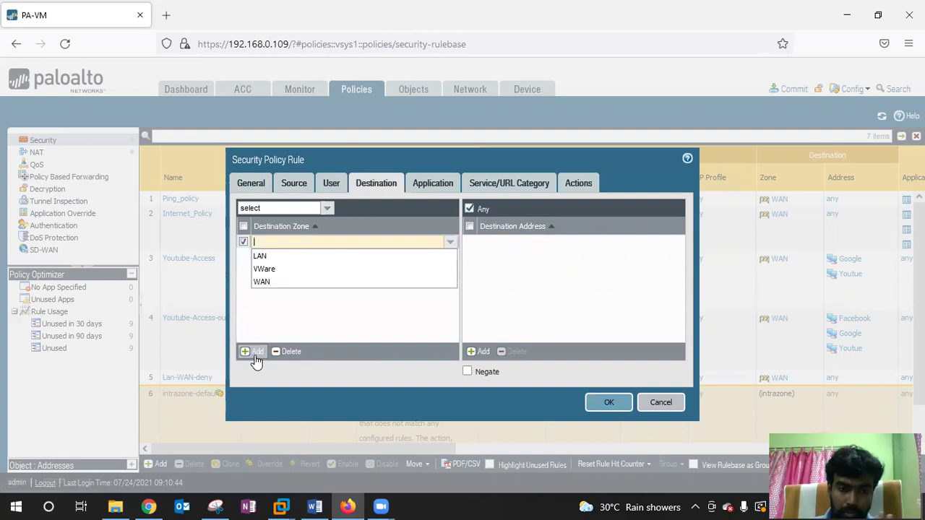
left_click(270, 284)
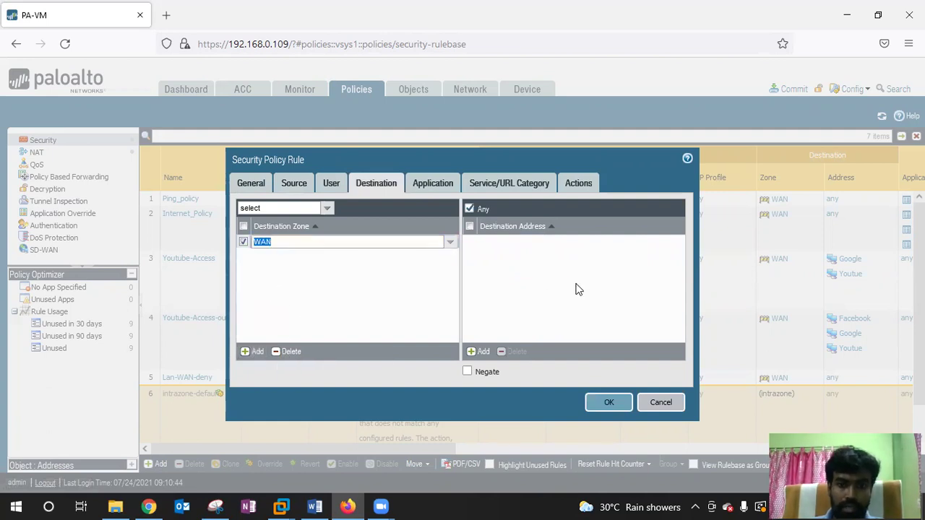
Step: Add service-http, service-https and TCP-dns as the services matched by the rule
left_click(435, 188)
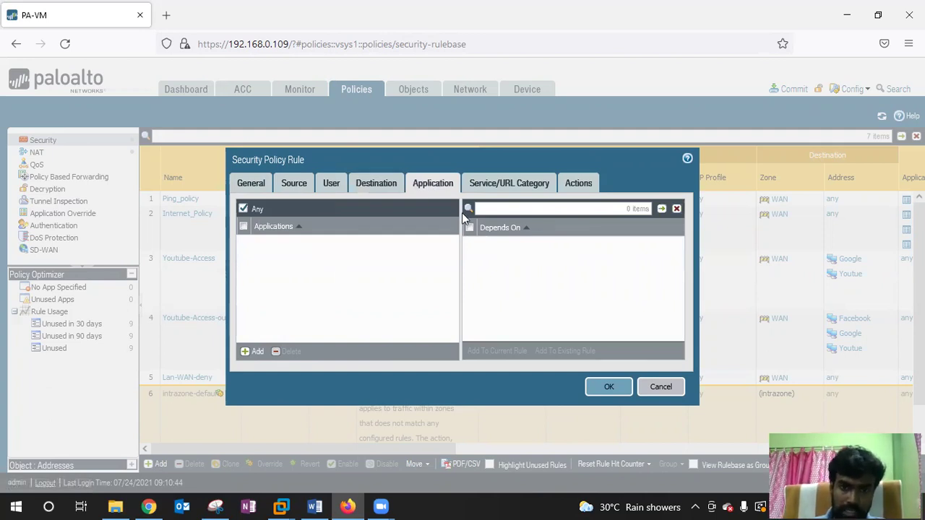
left_click(492, 185)
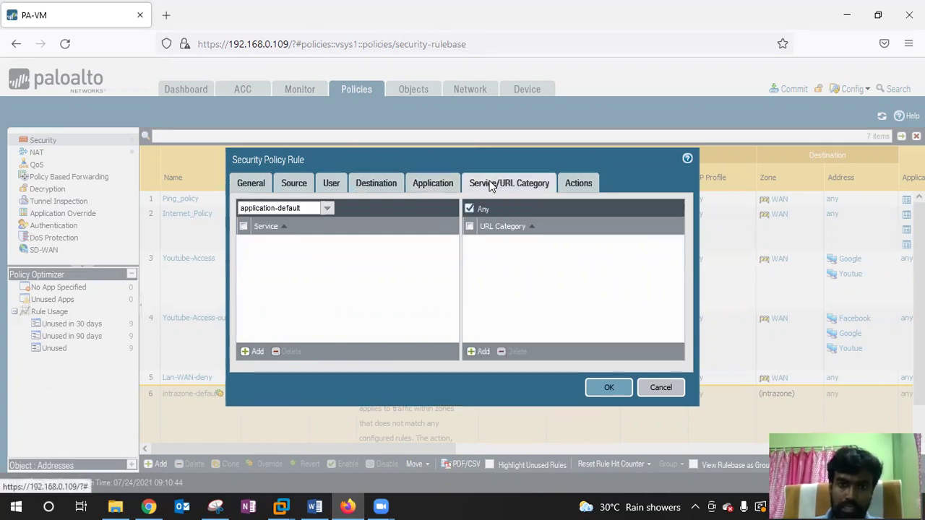
left_click(258, 352)
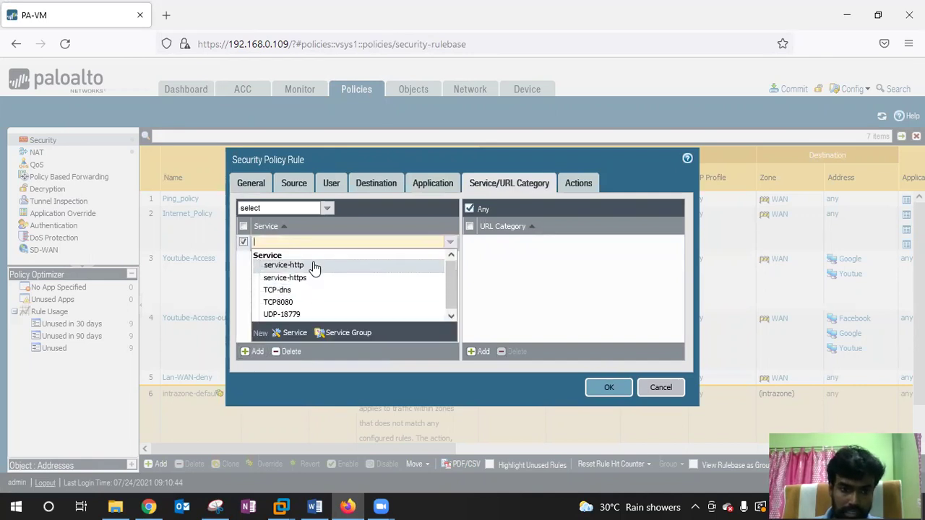
left_click(314, 265)
left_click(258, 353)
left_click(313, 294)
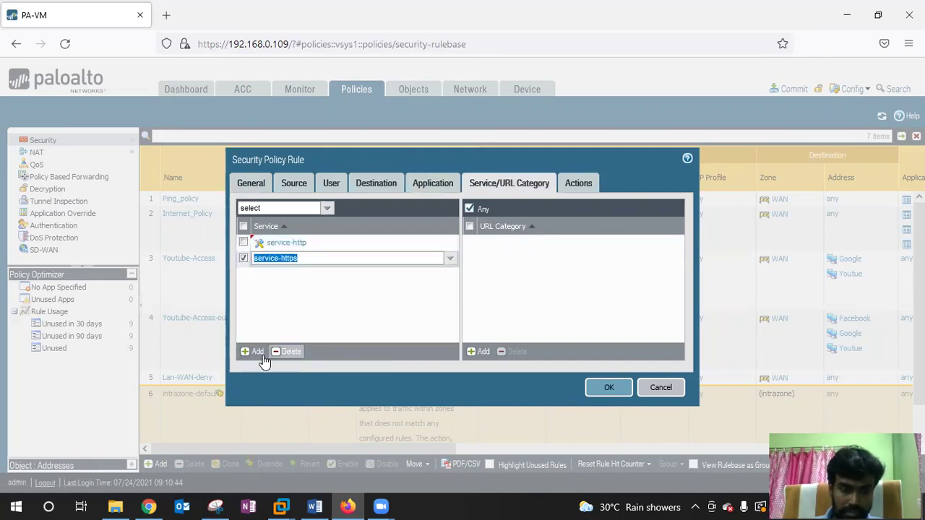
left_click(259, 353)
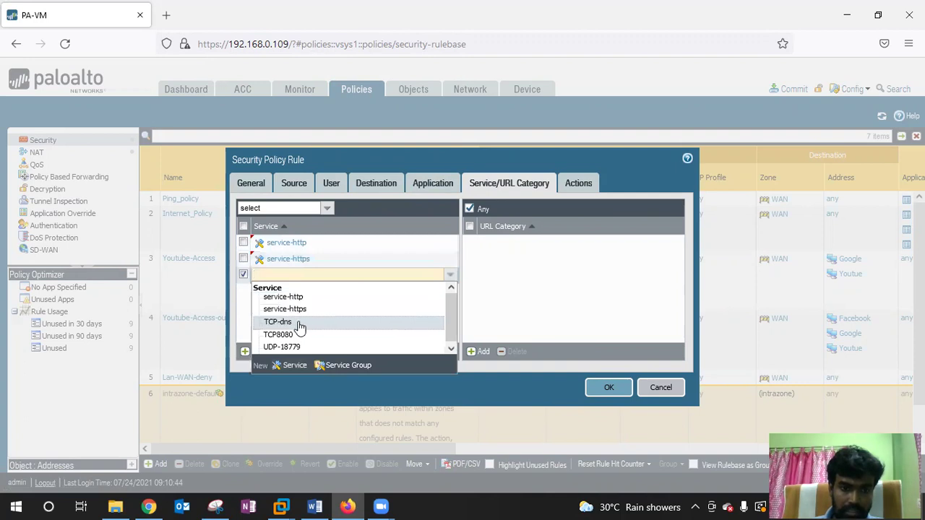
left_click(301, 323)
left_click(321, 318)
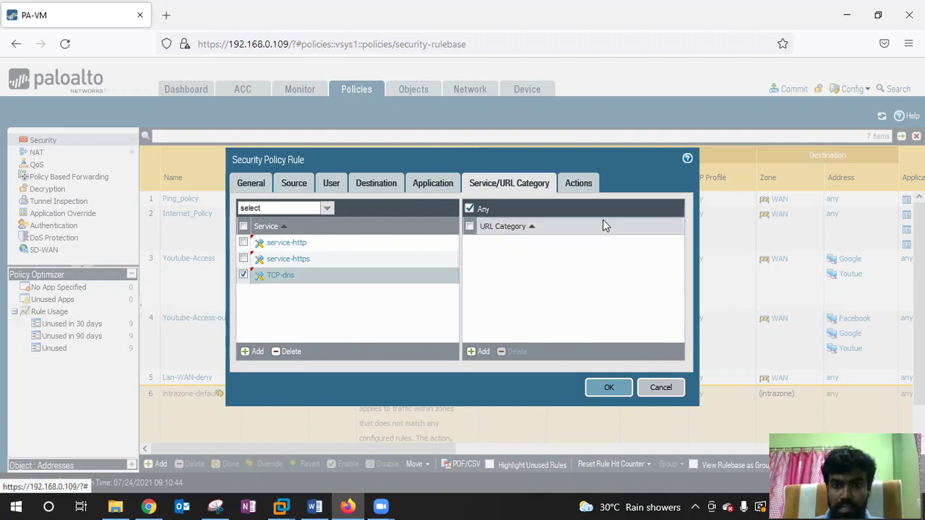
Step: Review the rule's action settings, save the rule and check its place in the security rule list
left_click(578, 184)
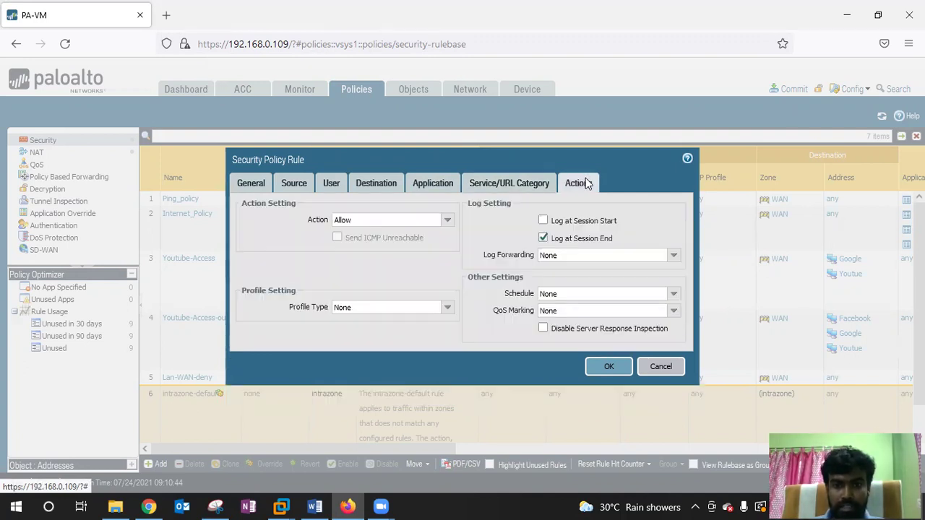
left_click(610, 366)
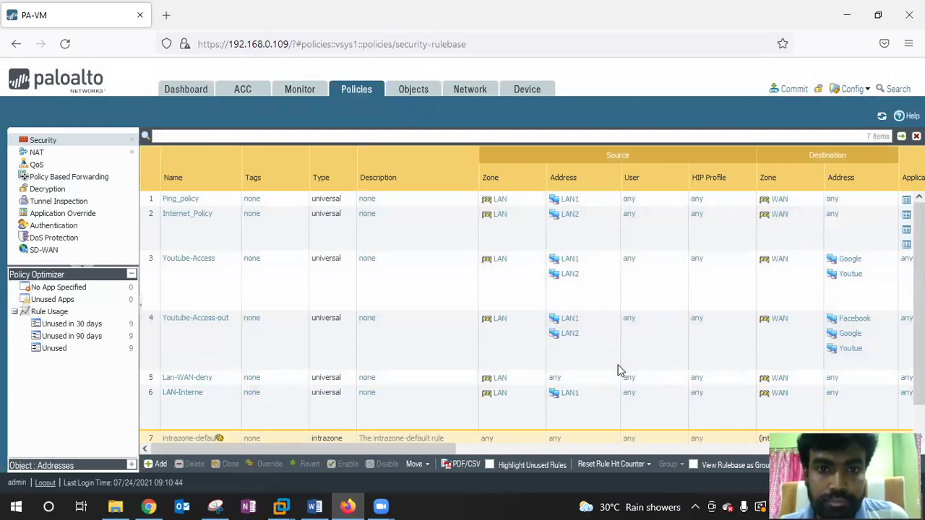
scroll(519, 349, "down", 3)
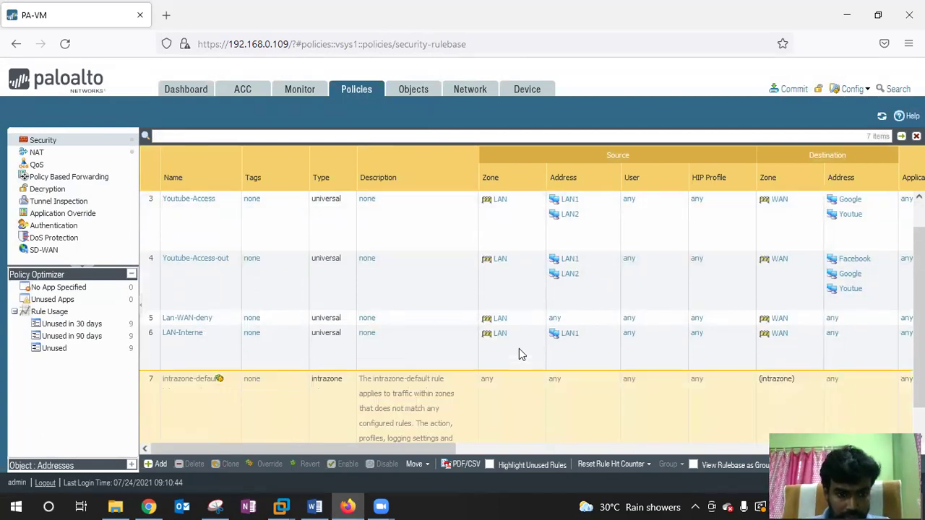
scroll(519, 348, "up", 3)
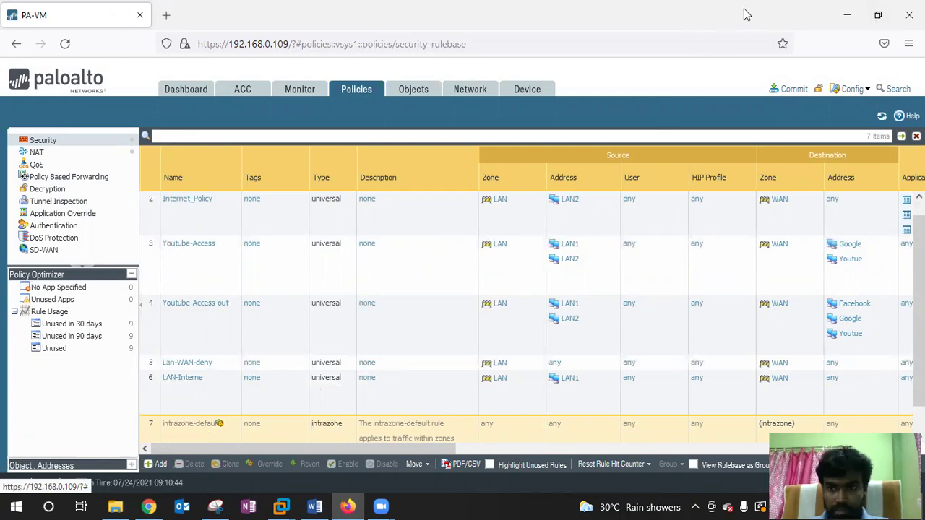
Step: Restore the Firefox window from full screen, widen it and place it over the lower part of the NAT rule page
left_click(878, 15)
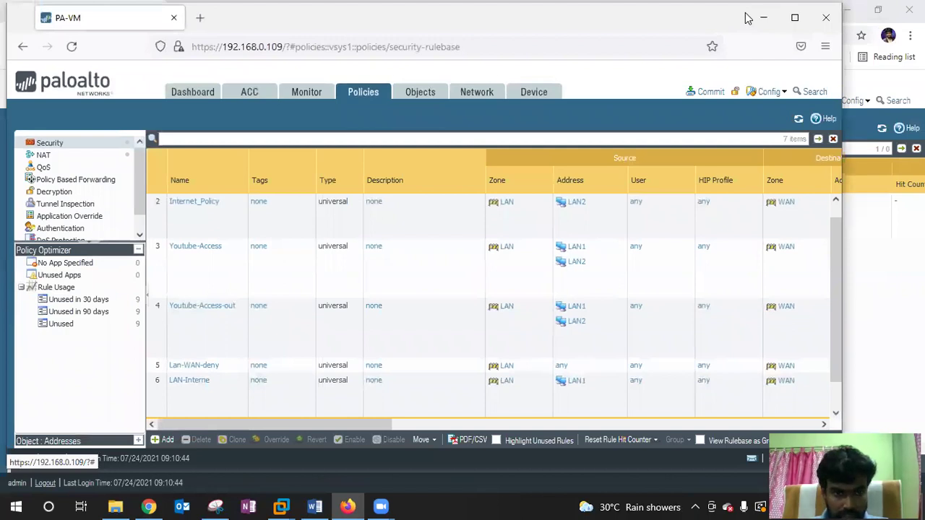
left_click_drag(747, 18, 746, 229)
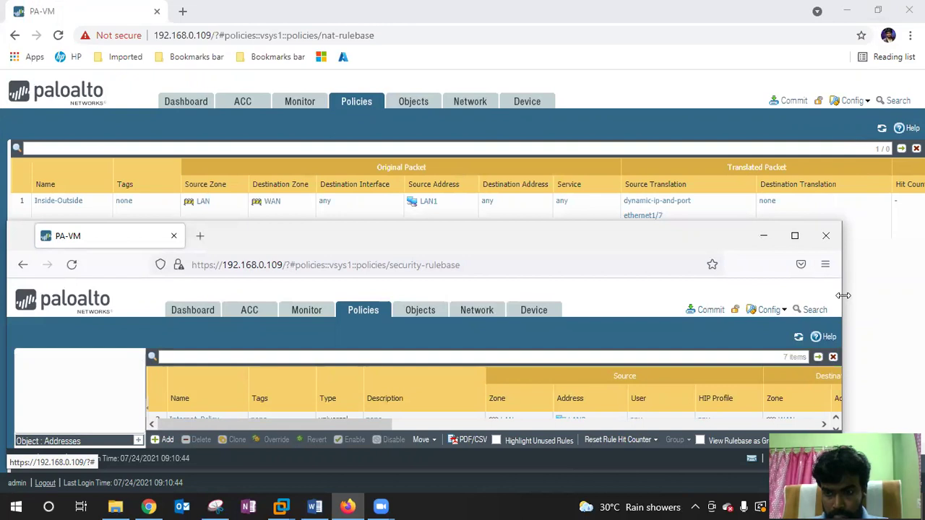
left_click_drag(843, 295, 924, 296)
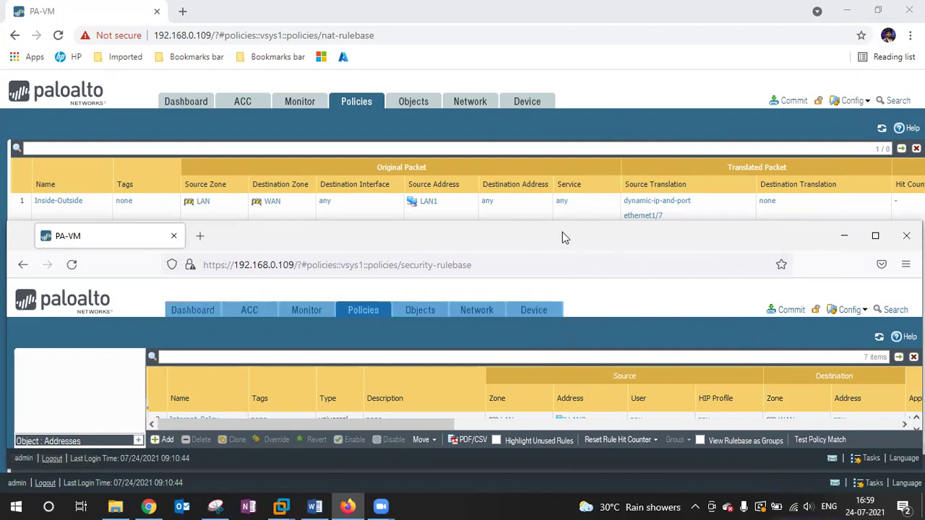
left_click_drag(562, 232, 534, 175)
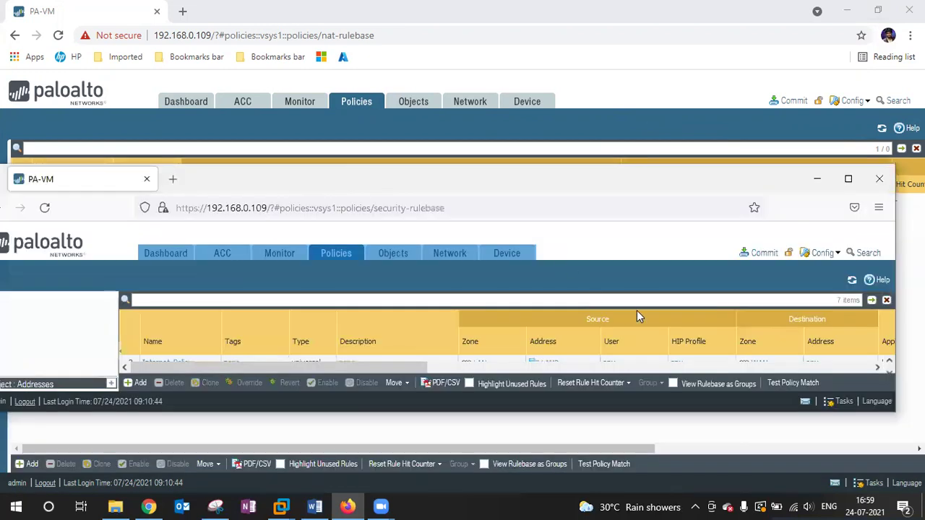
Step: Collapse the navigation pane in the Firefox security rule list, bring LAN-Interne into view and position the window in the lower half of the screen
left_click(118, 358)
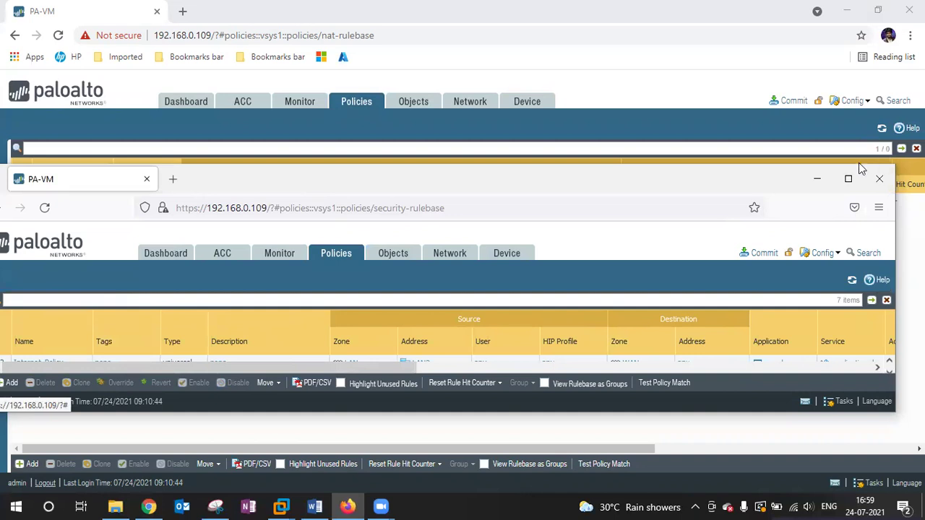
double_click(668, 176)
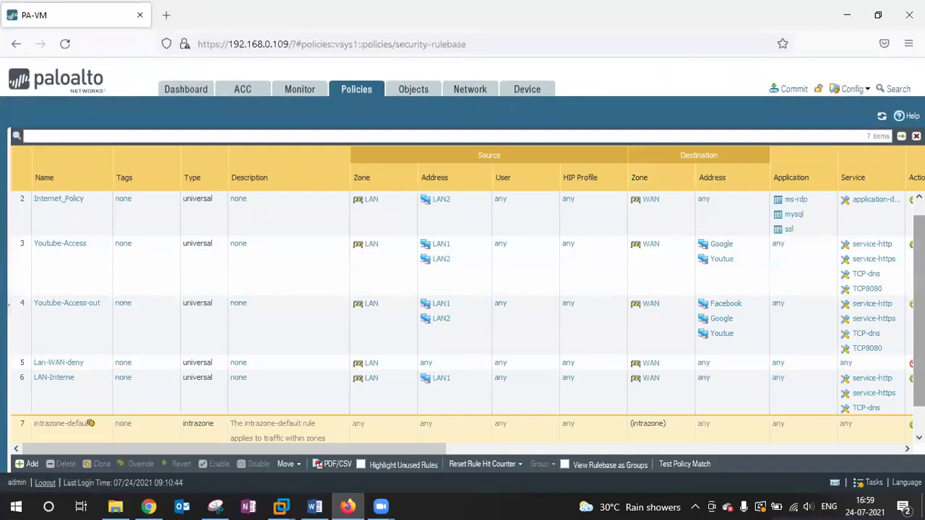
scroll(888, 357, "down", 3)
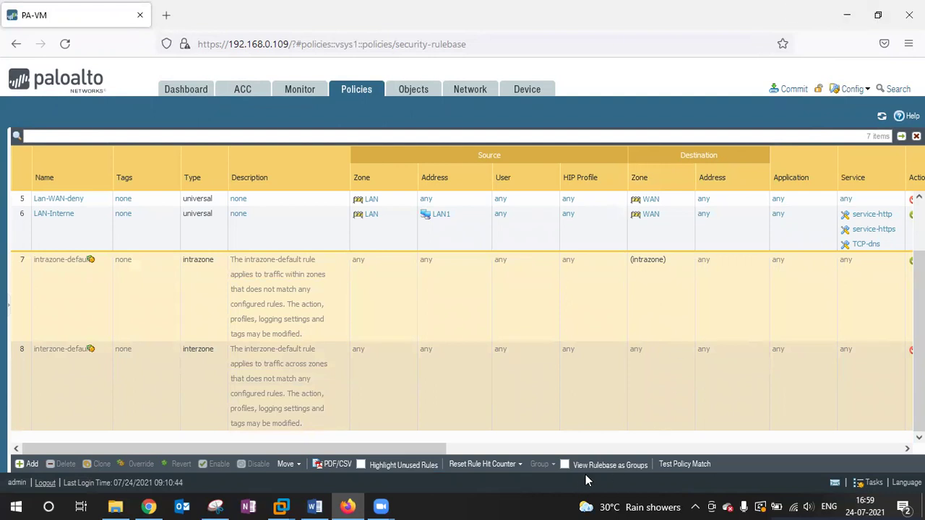
left_click_drag(794, 18, 781, 22)
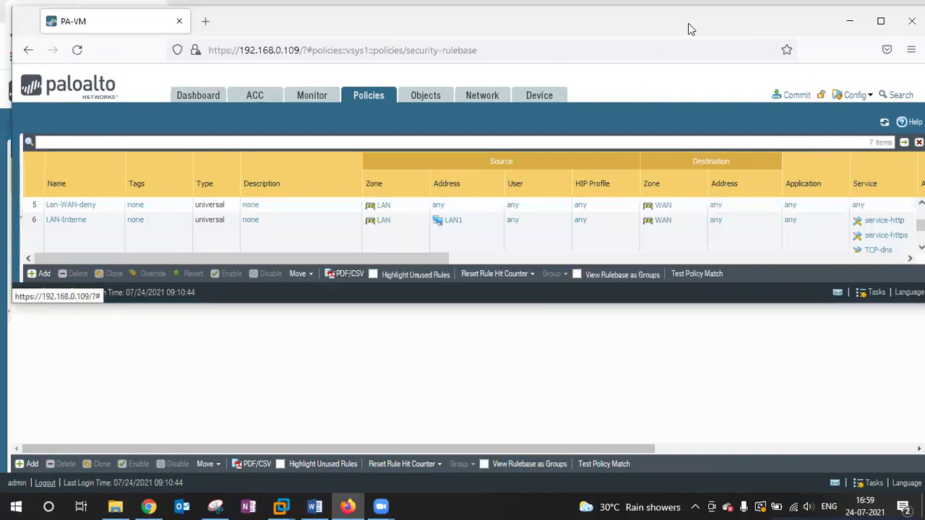
left_click_drag(689, 24, 691, 176)
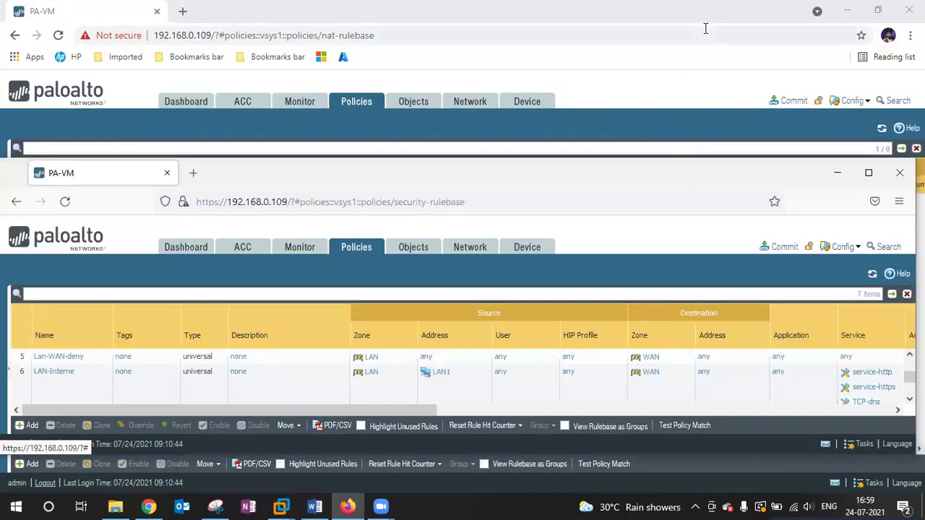
Step: Switch to Chrome, reduce and widen its NAT rule window, and place it above the Firefox security rule list
left_click(704, 21)
left_click(879, 11)
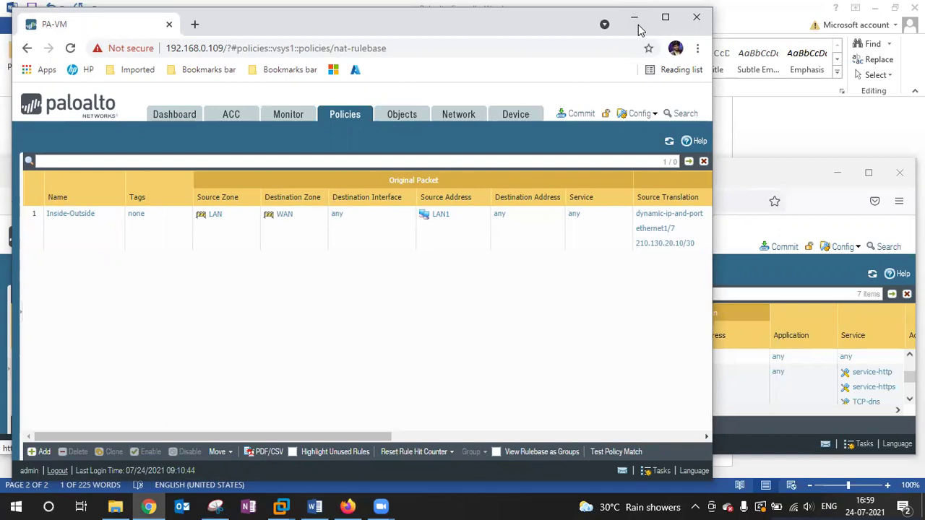
left_click_drag(640, 8, 659, 200)
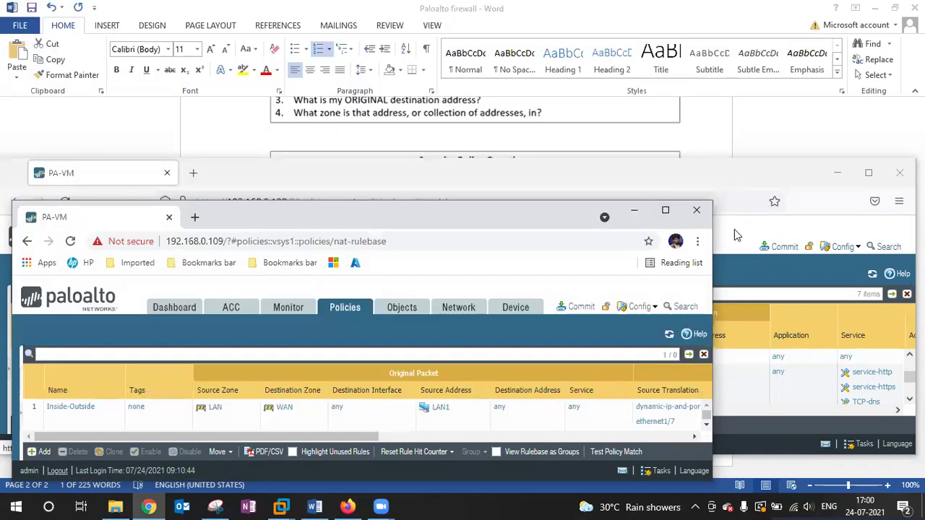
left_click_drag(714, 282, 924, 282)
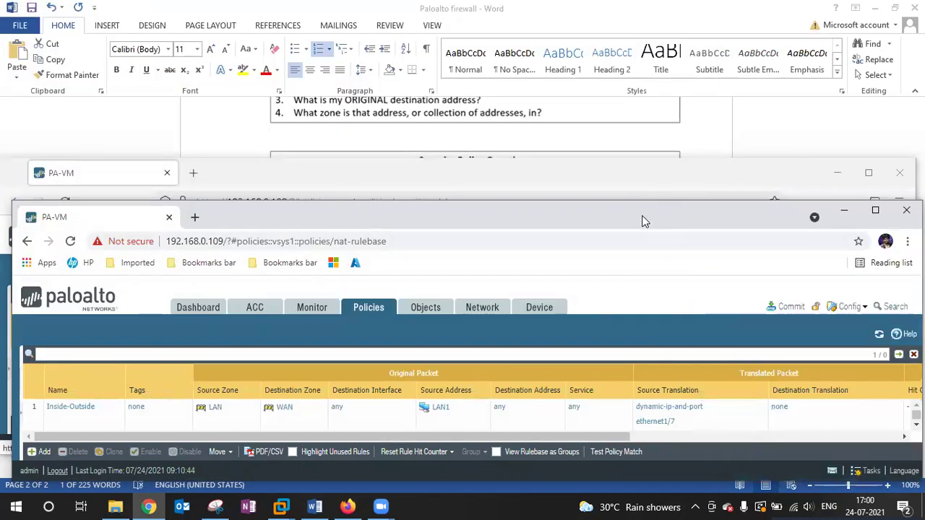
double_click(643, 206)
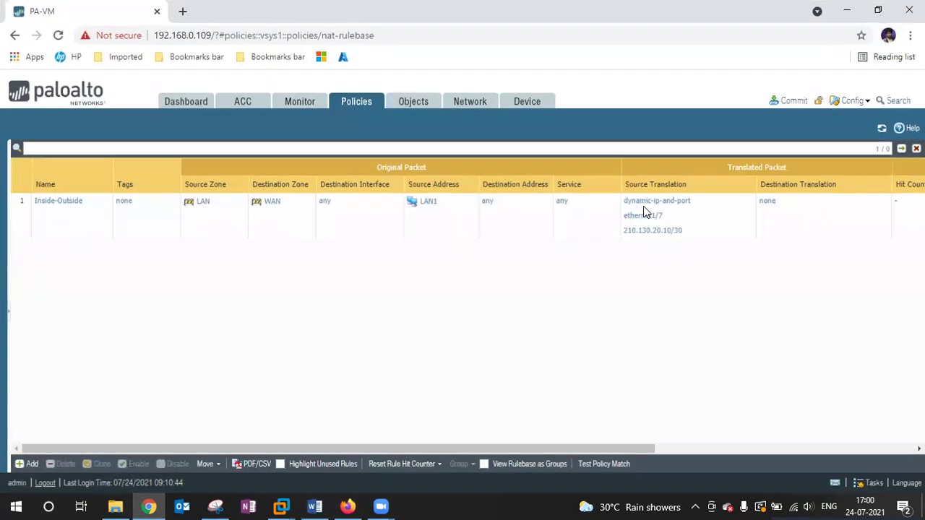
left_click(878, 13)
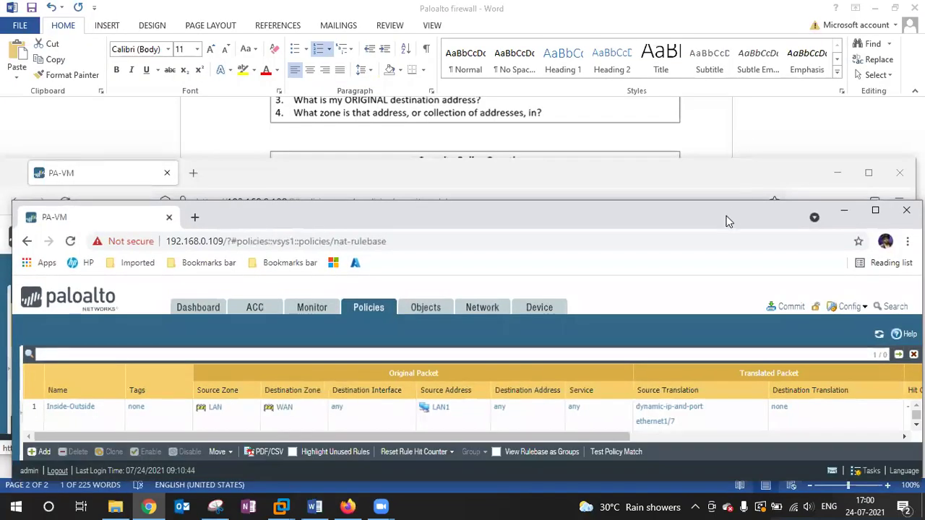
left_click_drag(727, 216, 725, 20)
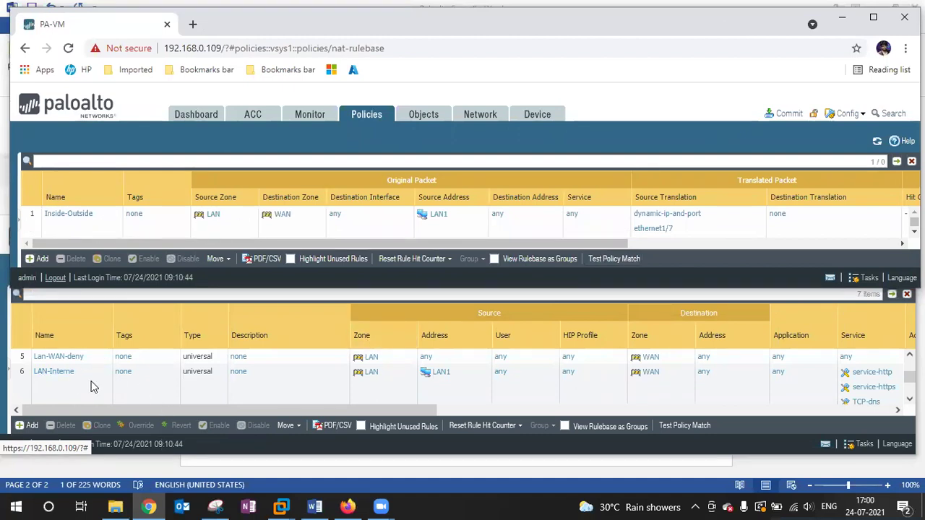
Step: In Firefox, check the LAN-Interne rule's service and action columns and move the rule up one position, above Lan-WAN-deny
left_click_drag(420, 412, 573, 408)
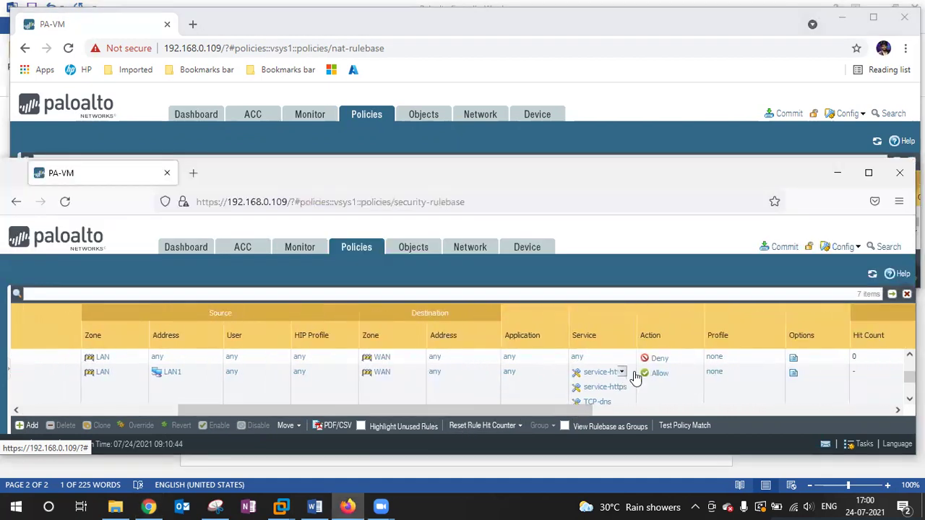
left_click_drag(574, 411, 36, 361)
left_click(20, 399)
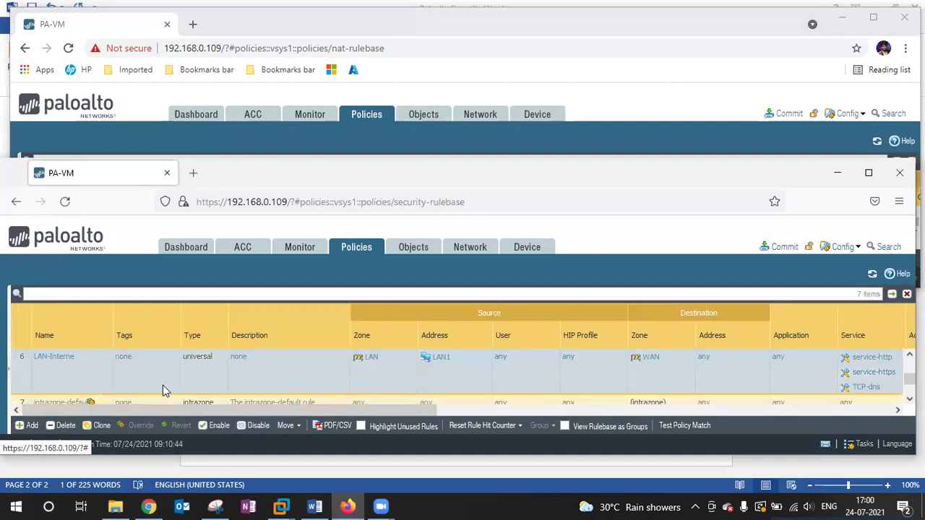
left_click(287, 425)
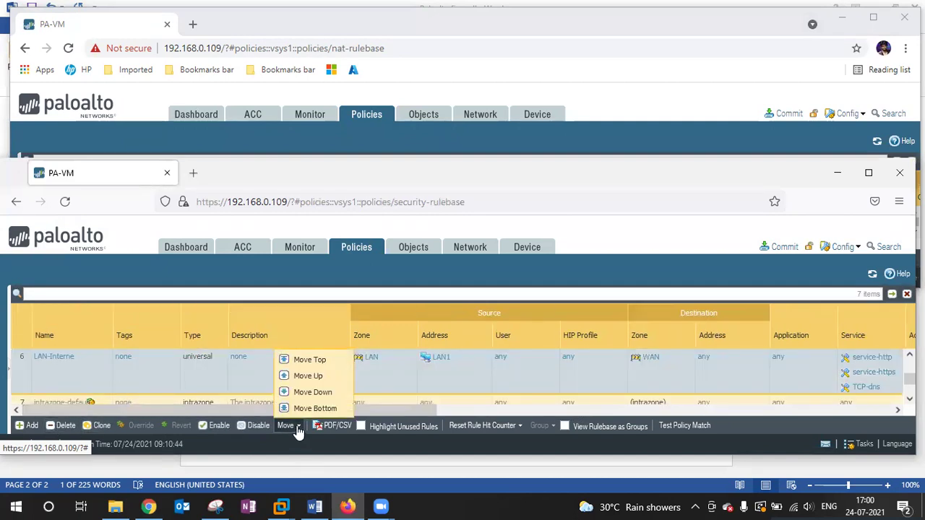
left_click(298, 377)
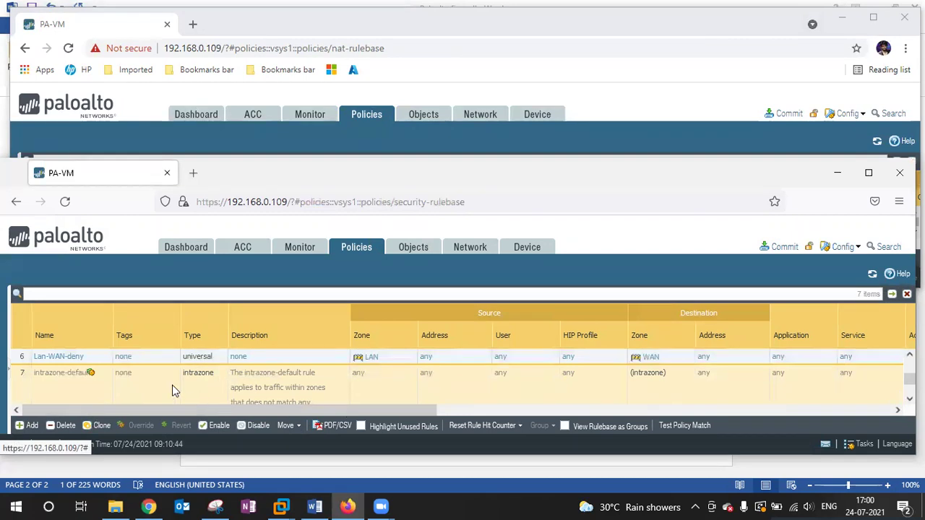
Step: Compare the LAN-Interne security rule's zones, source address, services and action in Firefox with the Inside-Outside NAT rule in Chrome
scroll(172, 390, "up", 1)
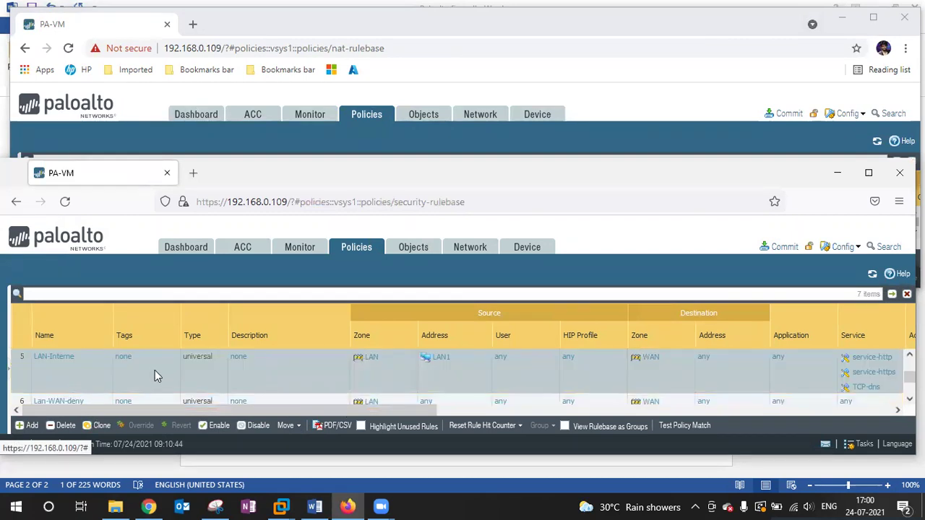
left_click_drag(269, 410, 263, 414)
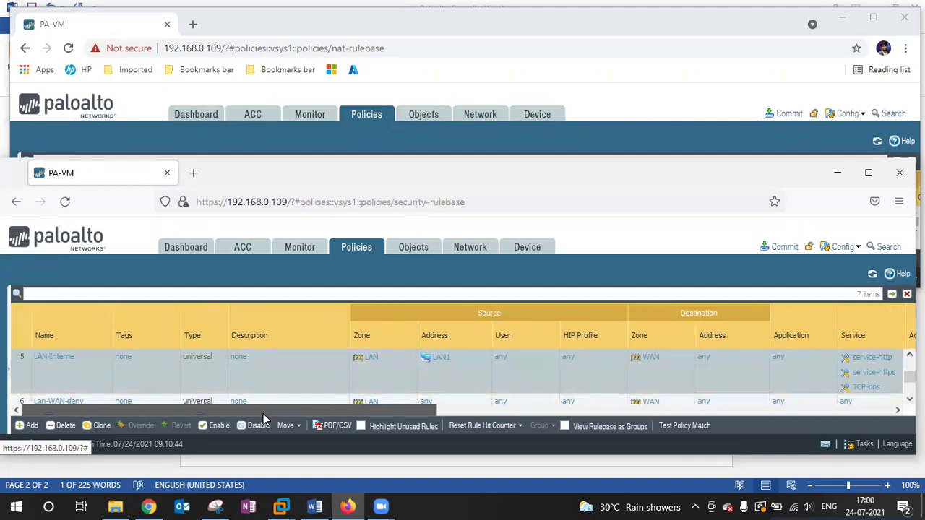
left_click(492, 148)
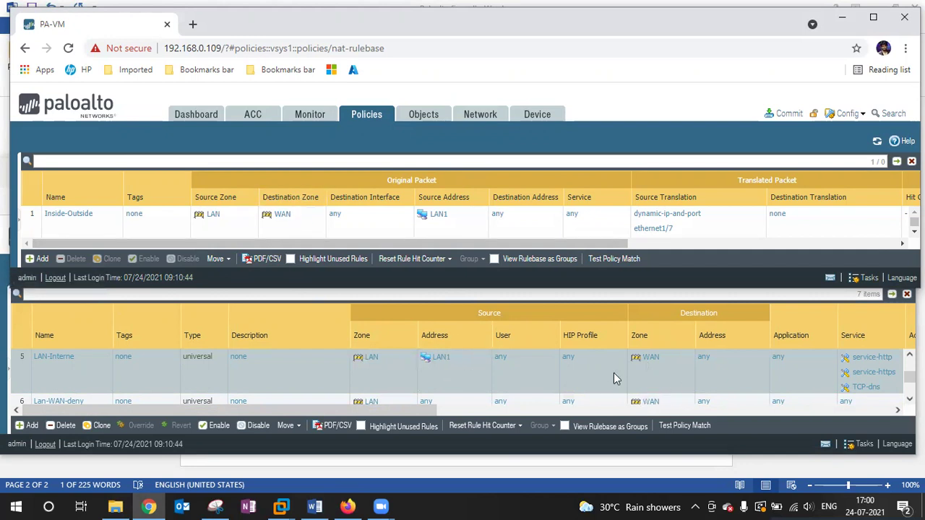
left_click_drag(416, 415, 562, 422)
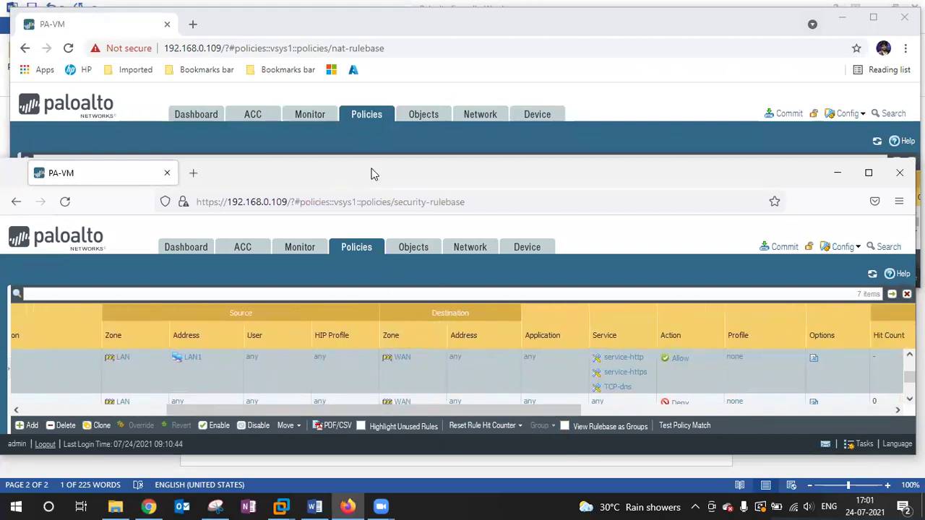
left_click(565, 148)
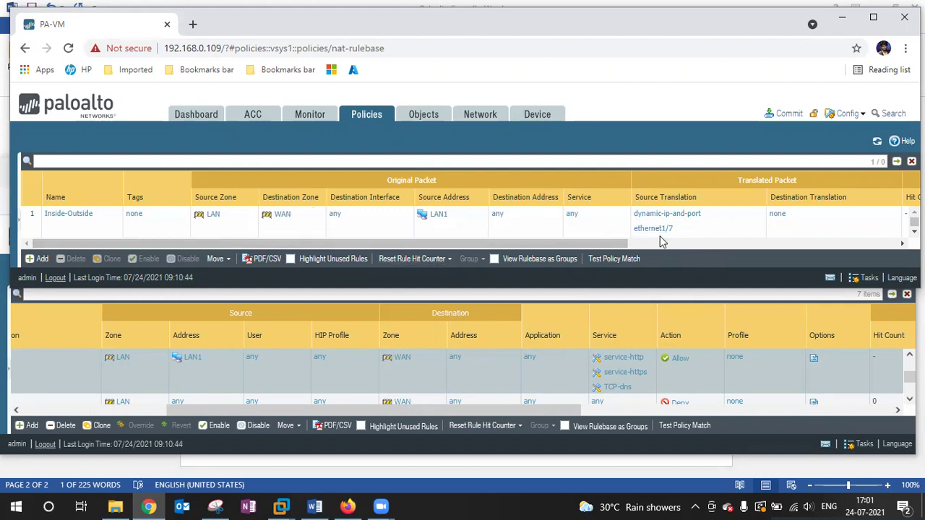
mouse_move(615, 244)
left_mouse_down()
mouse_move(856, 247)
mouse_move(609, 244)
left_mouse_up()
left_click(788, 114)
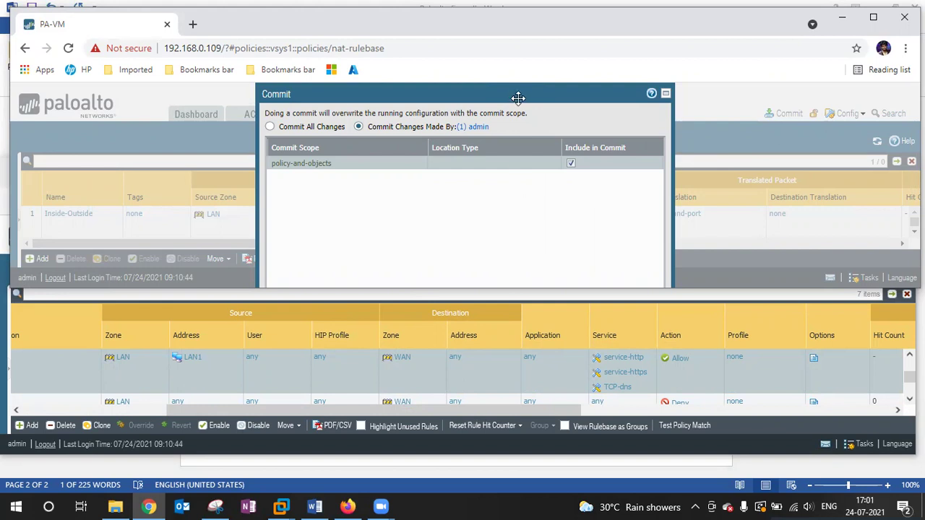
left_click(874, 21)
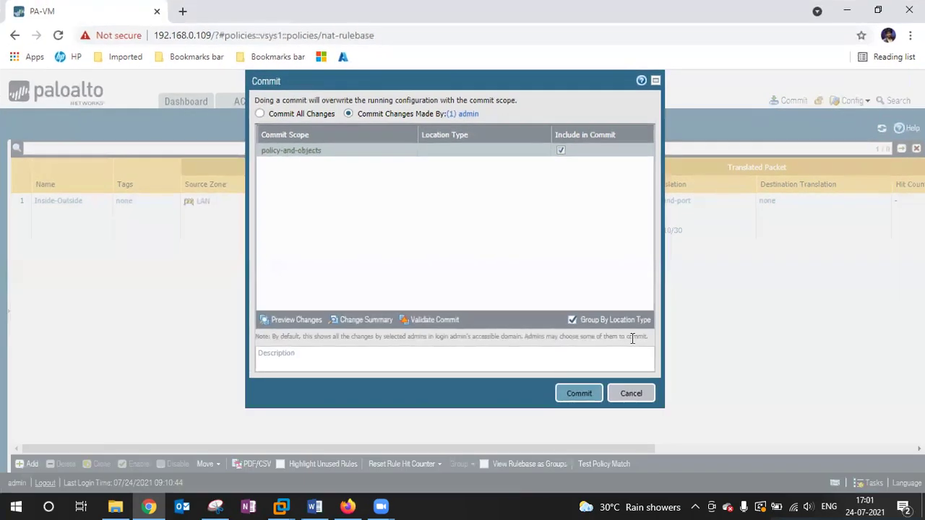
left_click(632, 393)
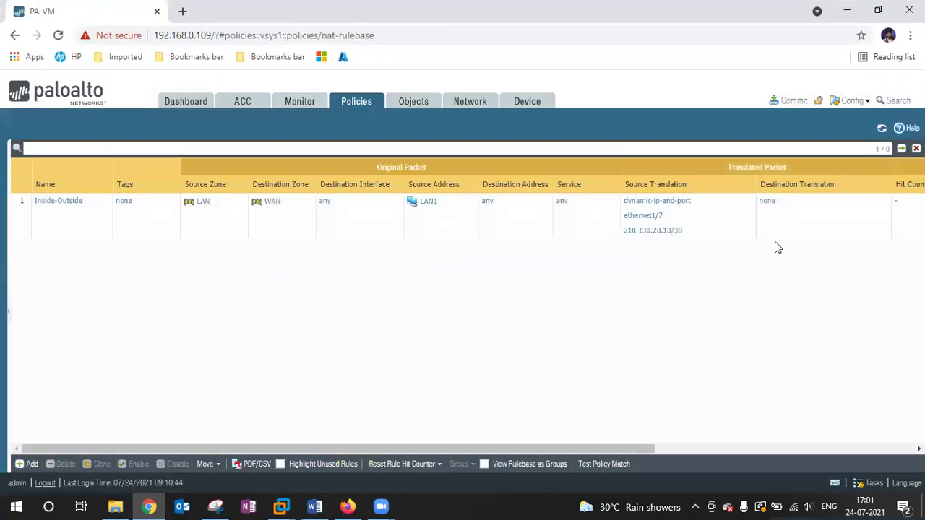
left_click(878, 10)
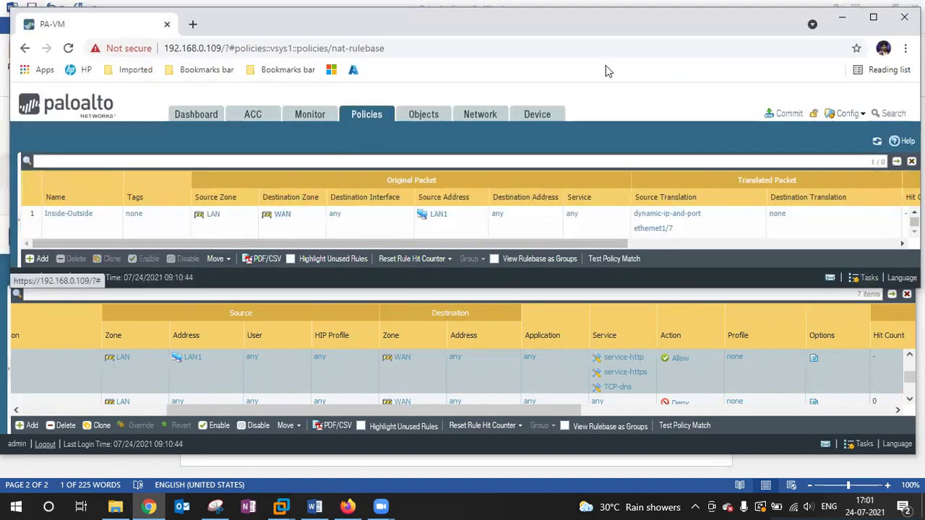
Step: Shift the Chrome window slightly, switch to the Word document behind it and return to the NAT rule list in Chrome
left_click_drag(700, 24, 693, 24)
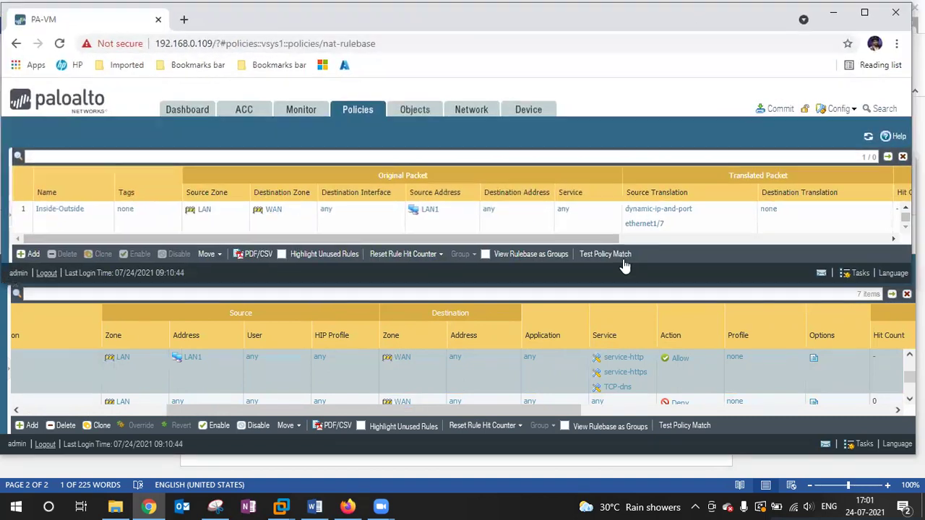
left_click(316, 505)
left_click(369, 289)
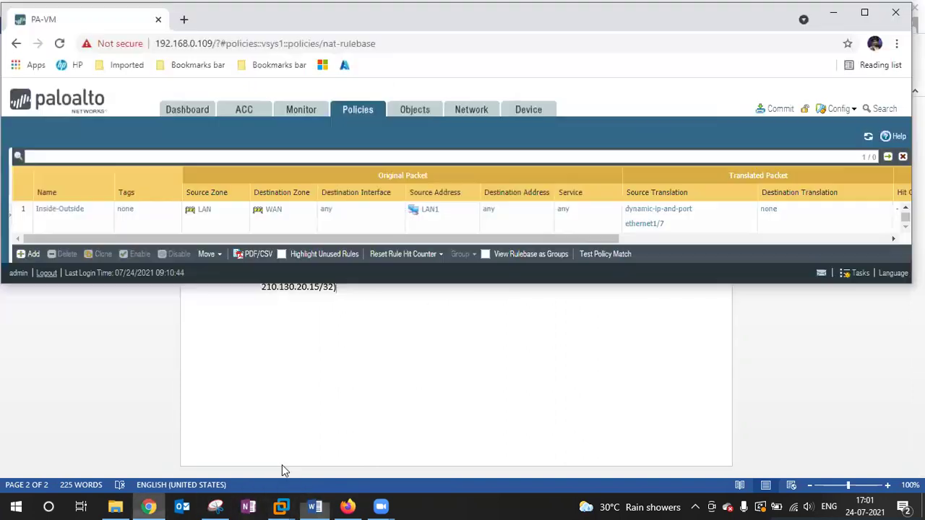
left_click(148, 506)
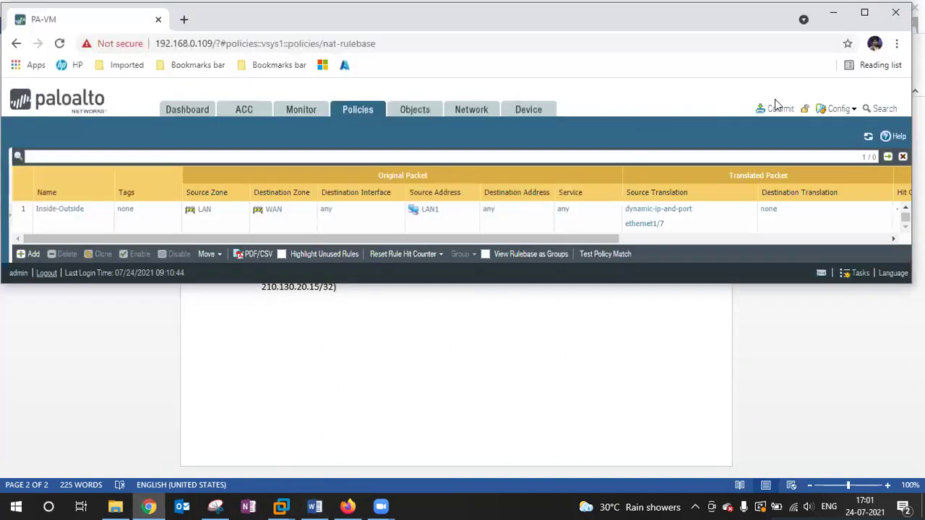
Step: Maximize the Chrome window, commit the policy-and-objects changes made by admin and close the commit status
left_click(779, 108)
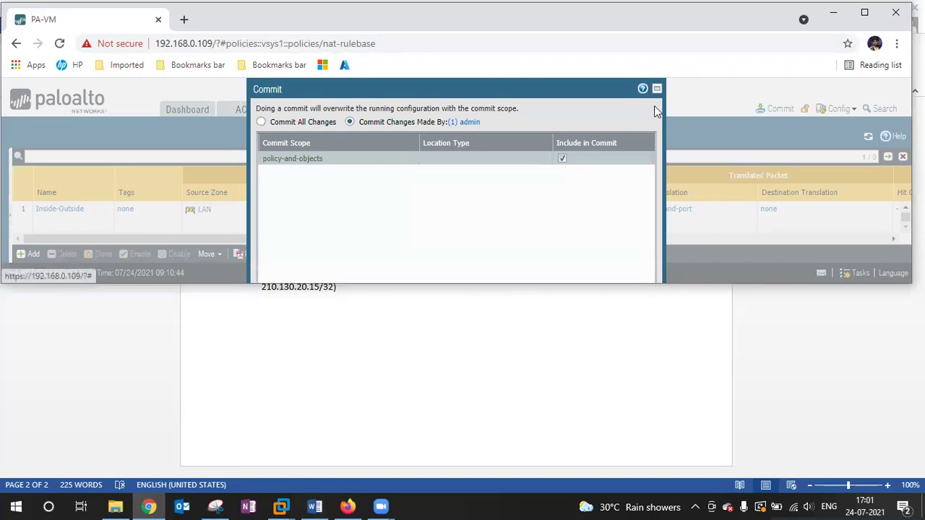
left_click_drag(578, 91, 579, 38)
left_click(864, 12)
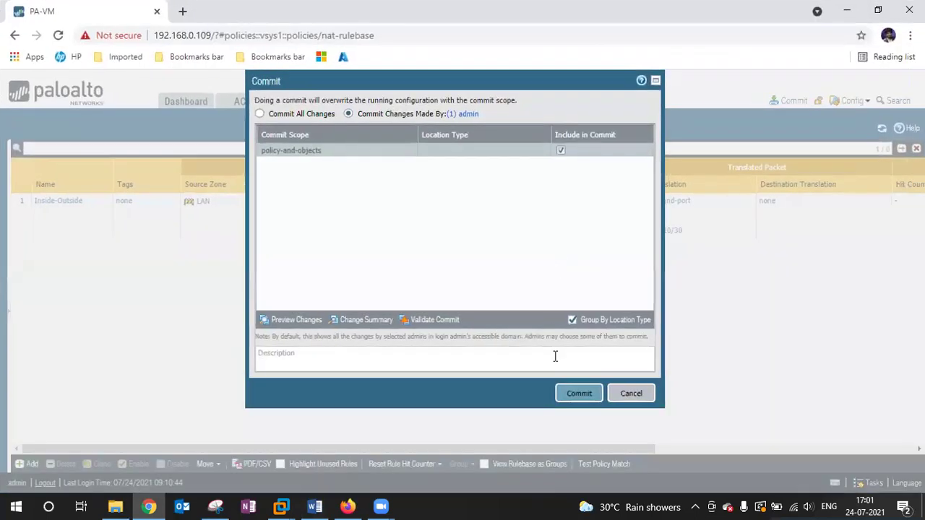
left_click(578, 393)
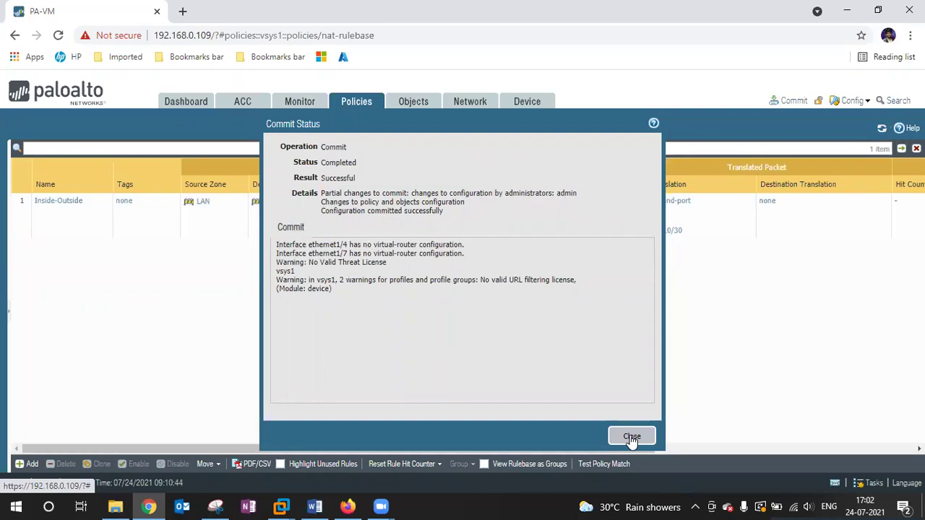
left_click(631, 437)
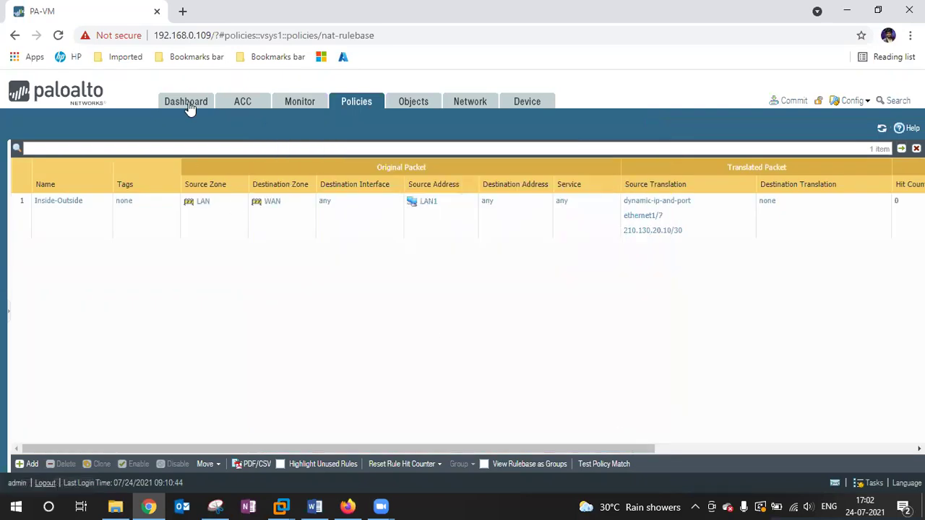
Step: Examine the firewall's System log and Configuration log for the recent commit and rule changes
left_click(286, 101)
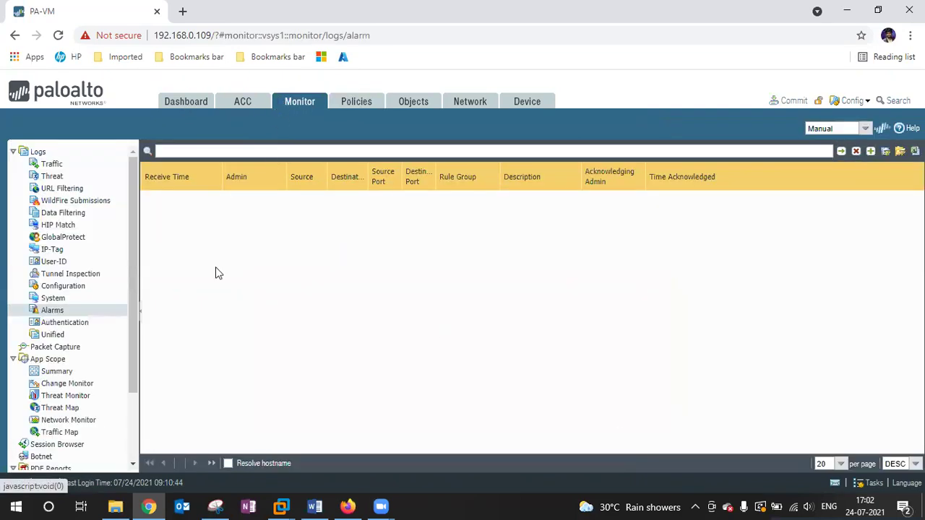
left_click(67, 298)
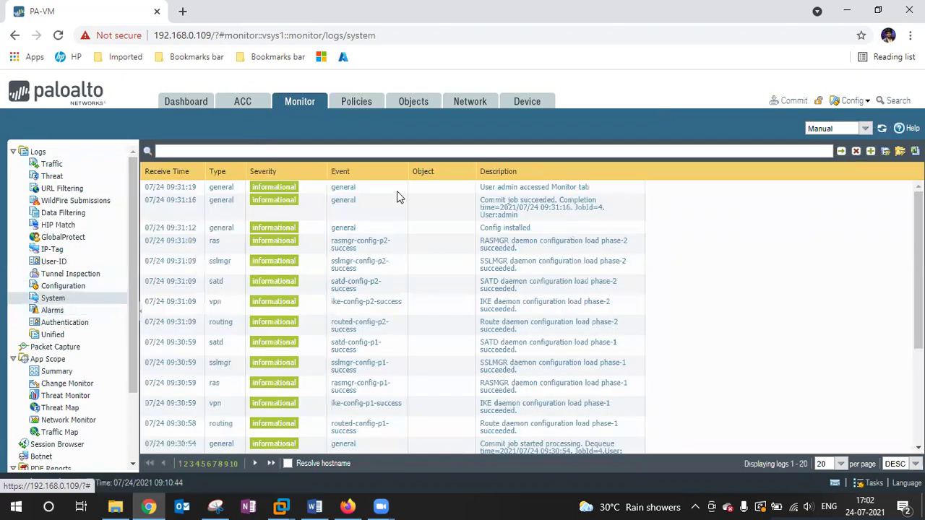
left_click(64, 286)
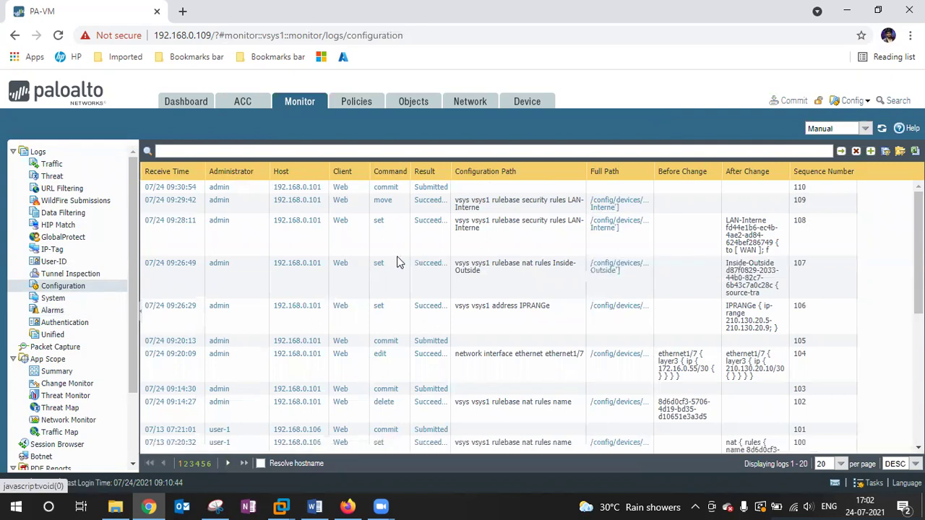
Step: Open the Device settings and look through their sections, the commit dialog and the configuration save and revert options
left_click(527, 105)
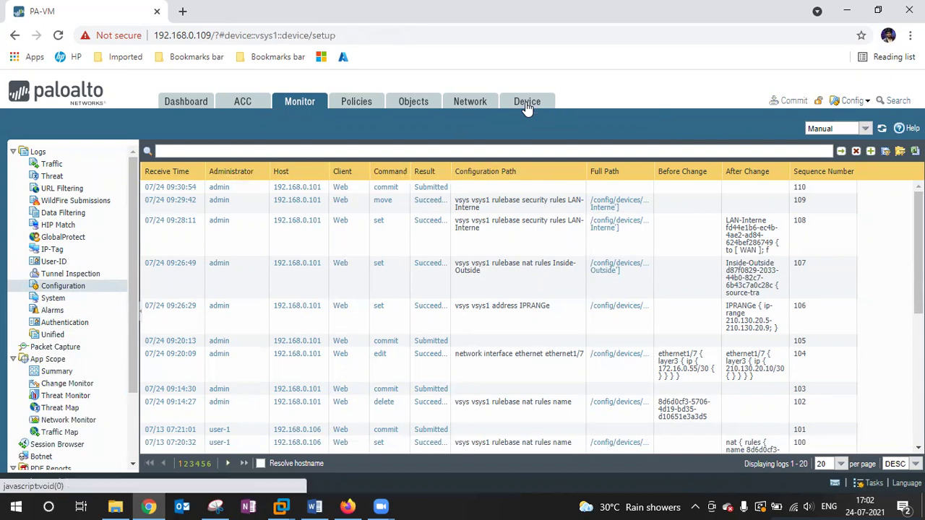
scroll(81, 279, "down", 4)
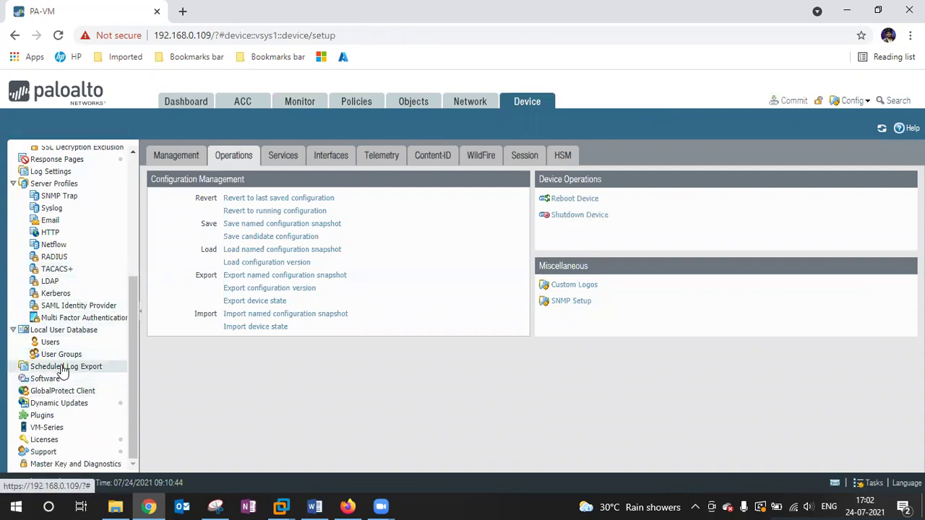
scroll(63, 370, "up", 1)
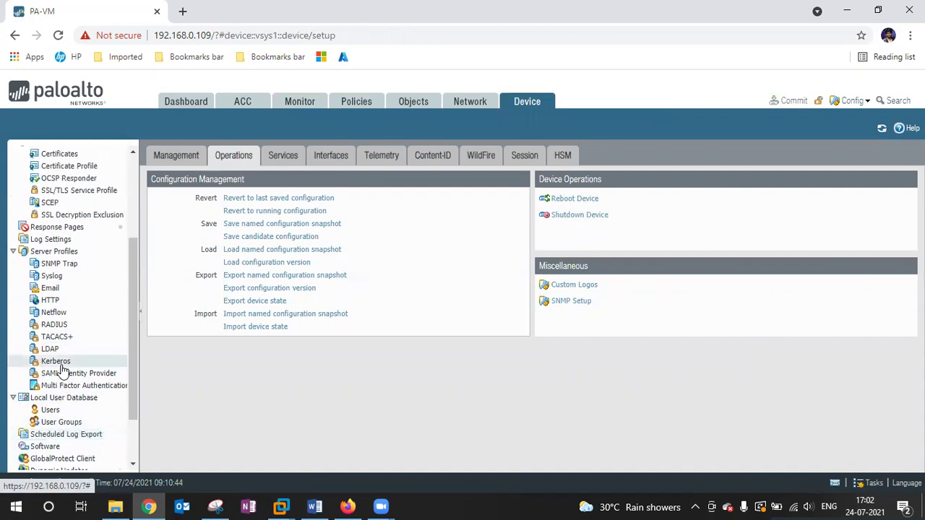
scroll(63, 370, "up", 2)
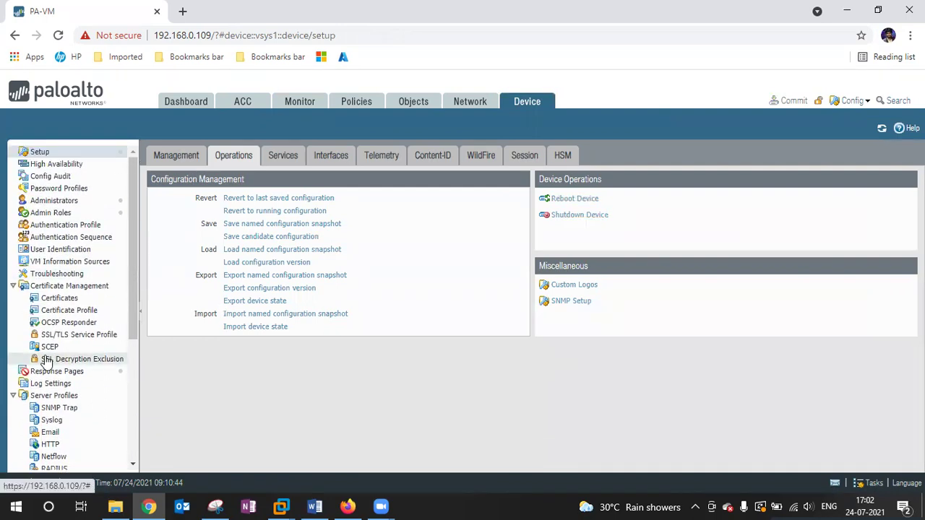
left_click(795, 102)
left_click(462, 336)
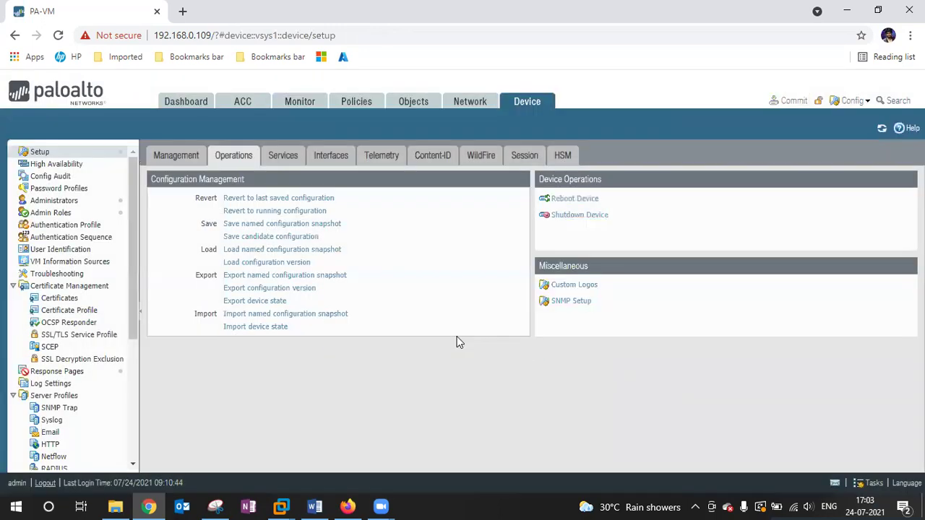
left_click(866, 102)
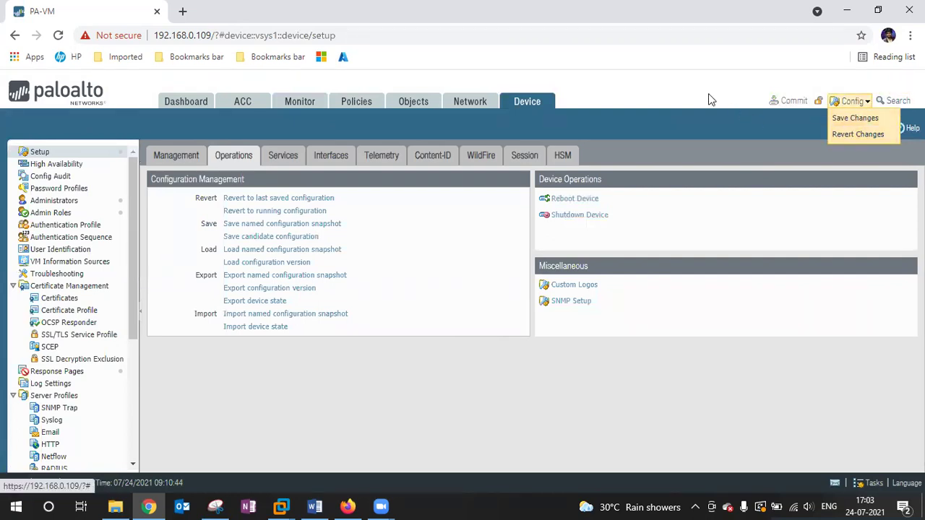
Step: Open the Task Manager, inspect the job details of the most recent commit and close both dialogs
left_click(871, 483)
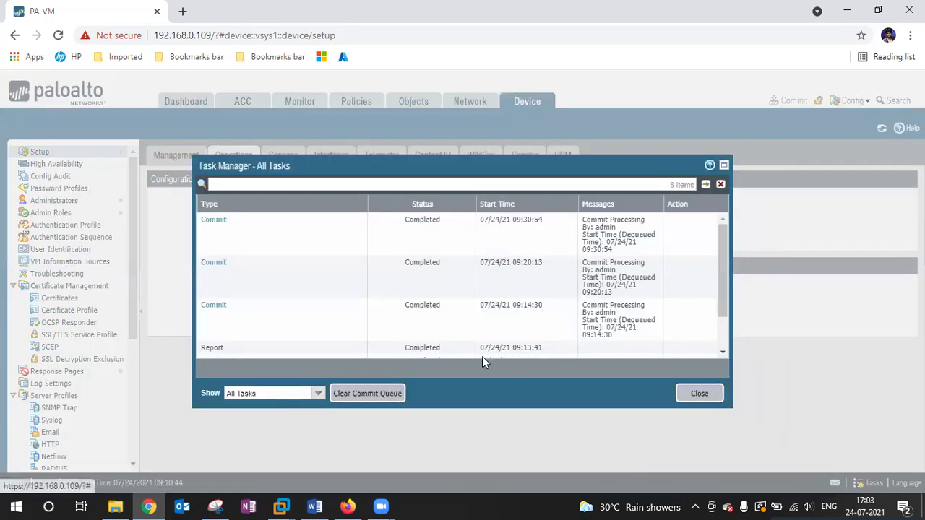
left_click(213, 225)
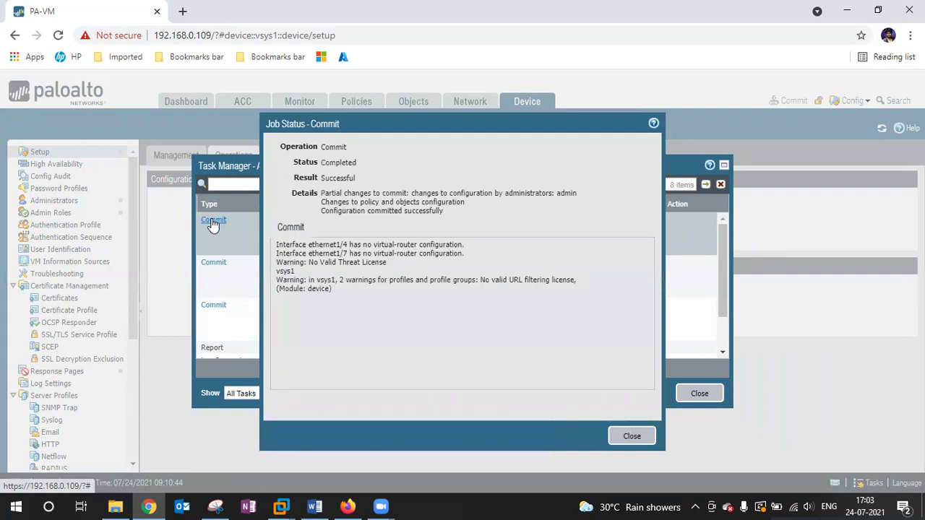
left_click(629, 435)
left_click(700, 394)
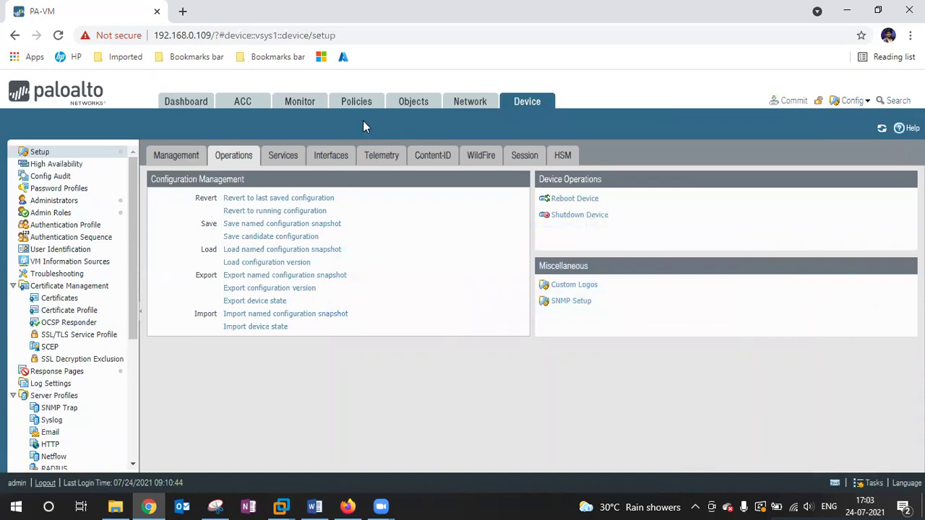
Step: Run a Config Audit comparing committed version 20 with committed version 19
left_click(57, 180)
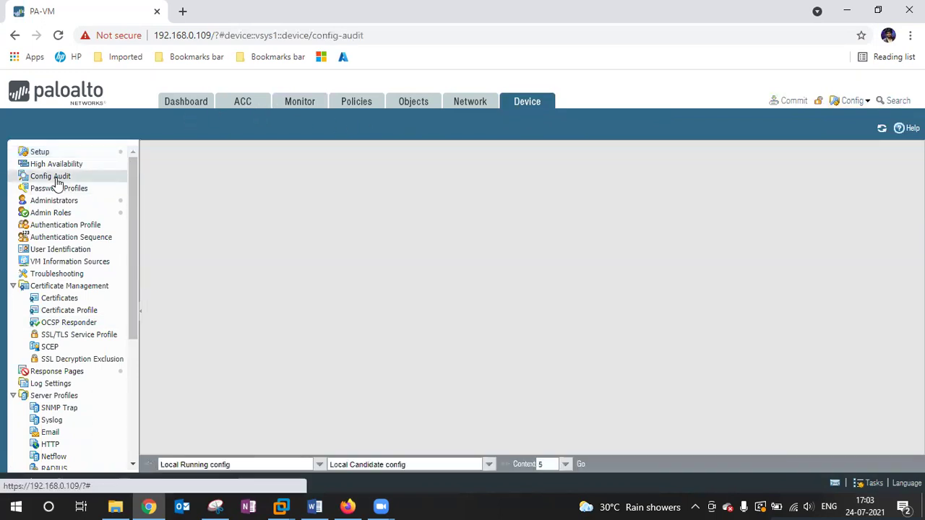
left_click(318, 466)
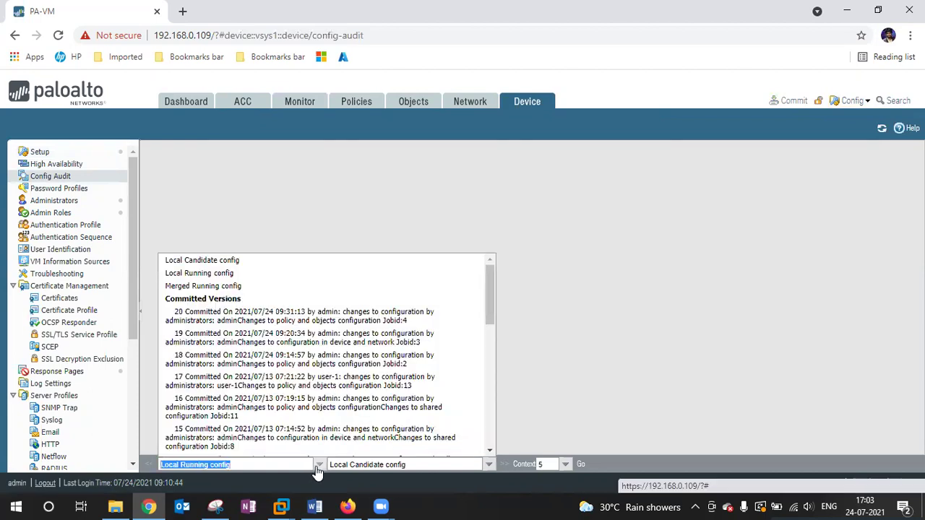
left_click(219, 316)
left_click(489, 466)
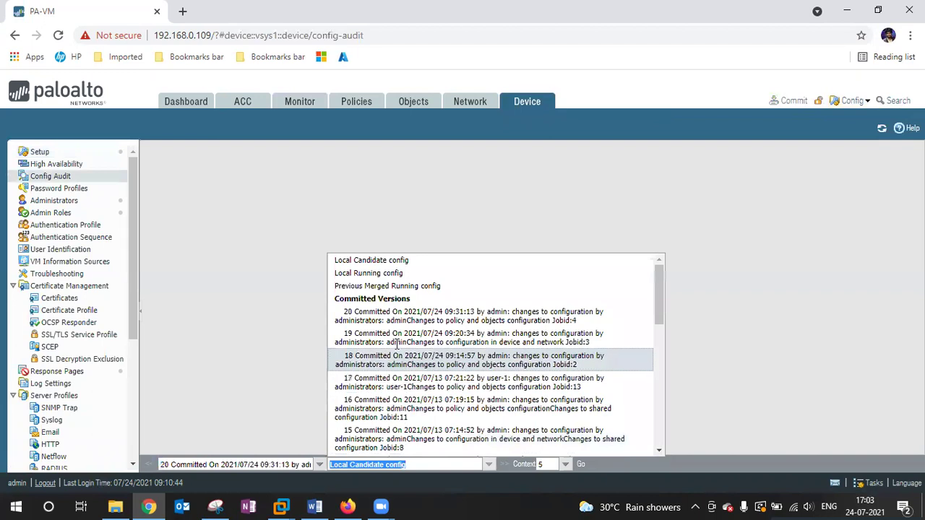
left_click(375, 337)
left_click(579, 467)
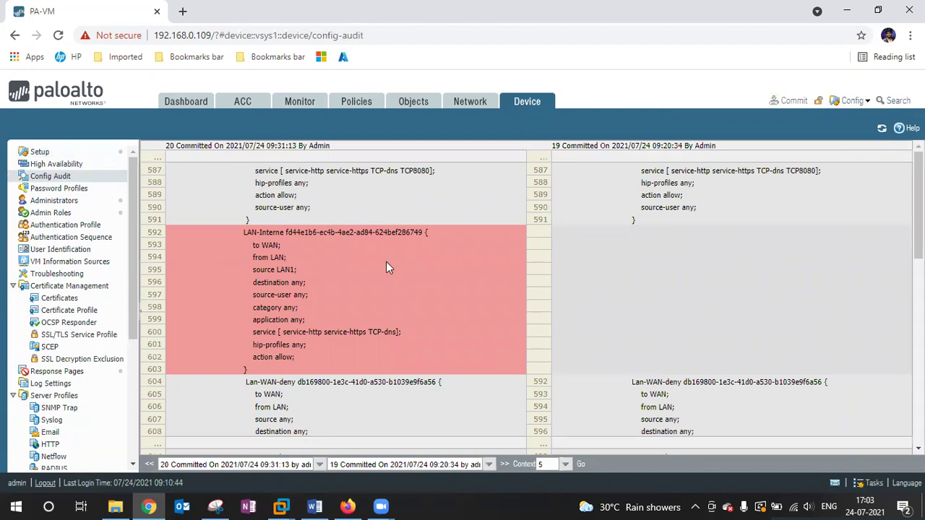
Step: Examine the audit differences and highlight the Inside-Outside NAT rule's configuration lines in version 20
scroll(382, 289, "down", 4)
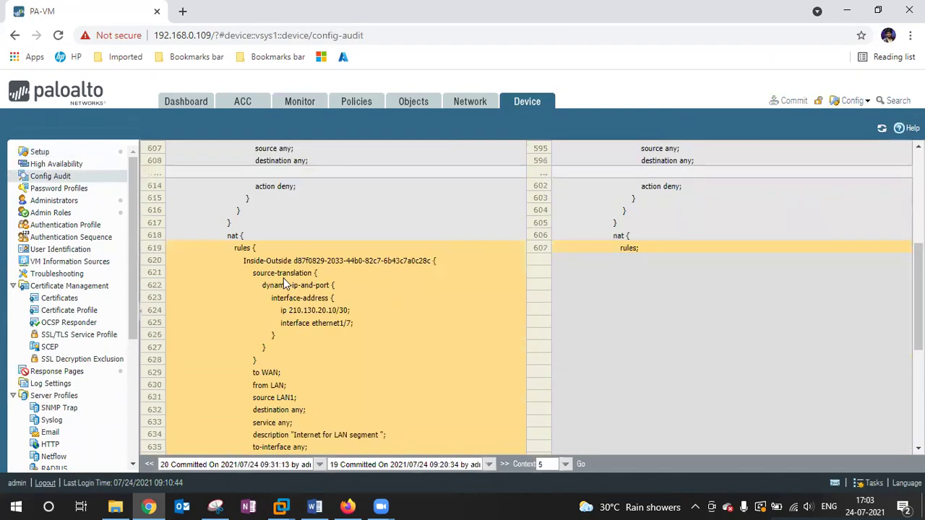
scroll(291, 319, "down", 3)
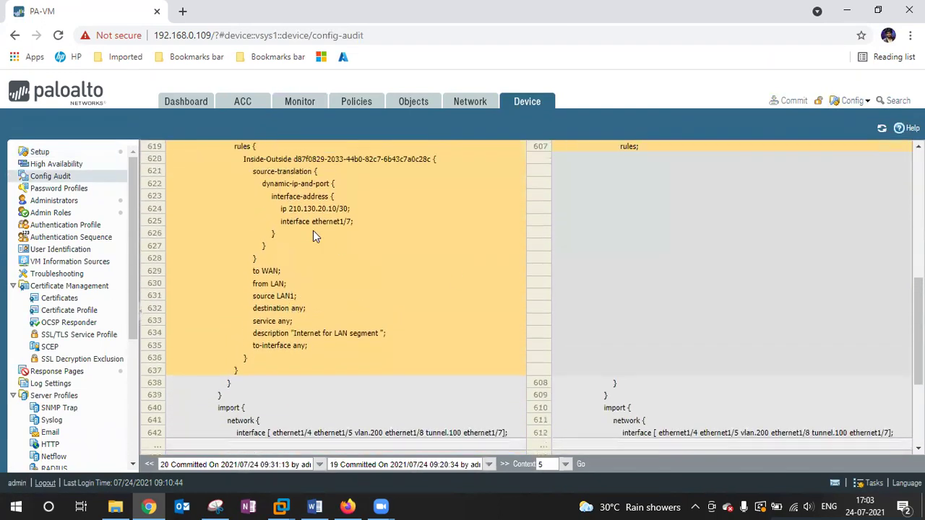
scroll(313, 231, "up", 1)
left_click_drag(245, 193, 310, 381)
scroll(405, 304, "down", 5)
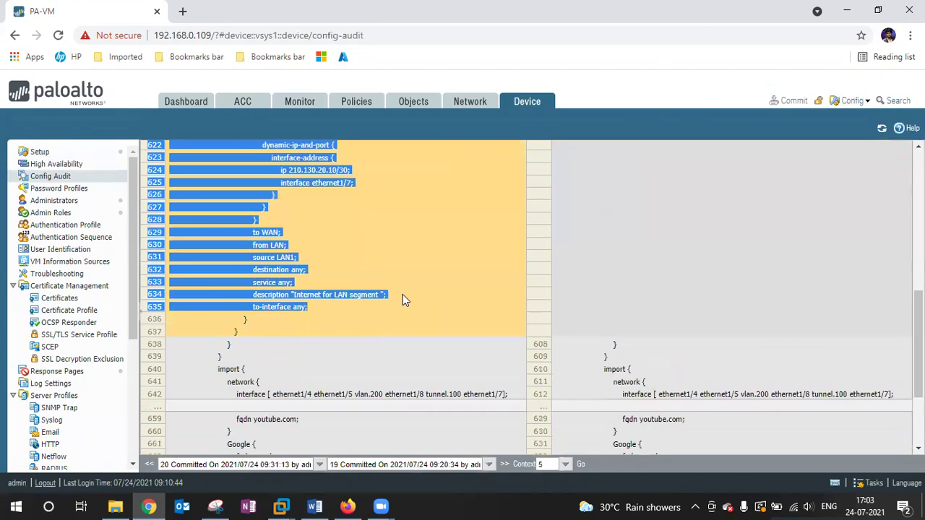
Step: Highlight the IPRANGe address object's lines in version 20 of the audit and go back over the LAN-Interne rule differences
left_click_drag(225, 352, 391, 370)
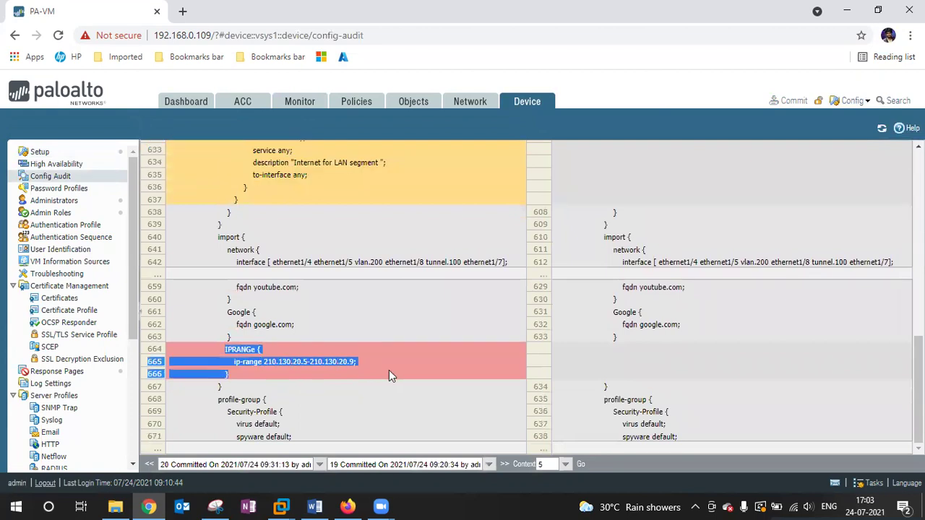
scroll(441, 338, "up", 6)
scroll(441, 343, "up", 2)
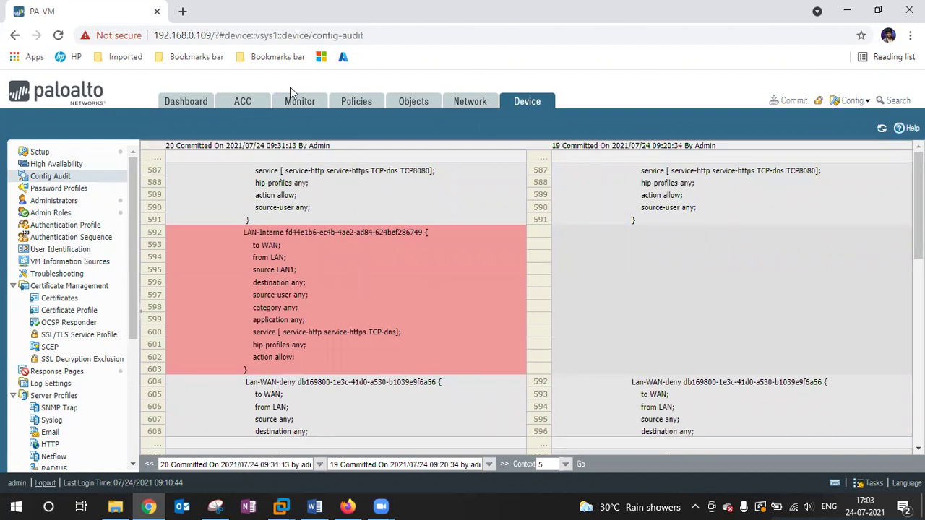
Step: Start a new rule in the NAT policies, named OutSide-DMZ with the description "Web Access NAT"
left_click(346, 104)
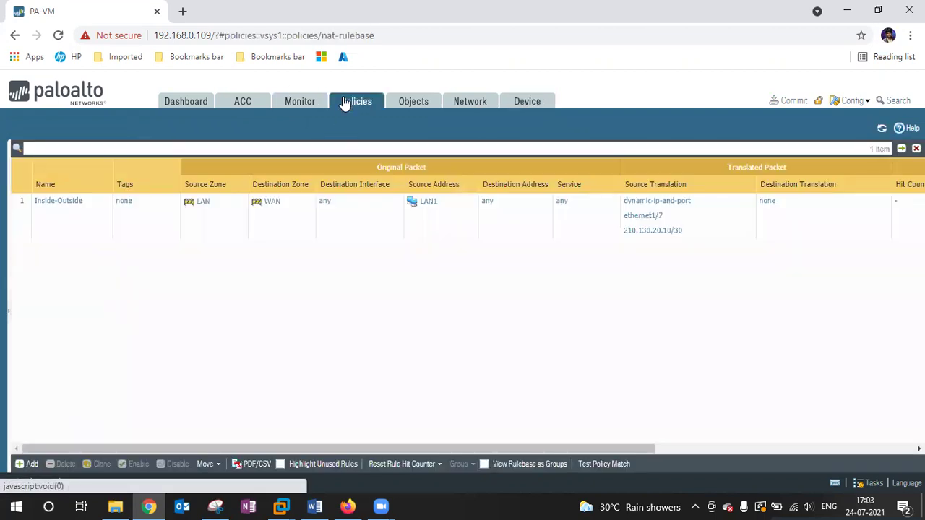
left_click(8, 318)
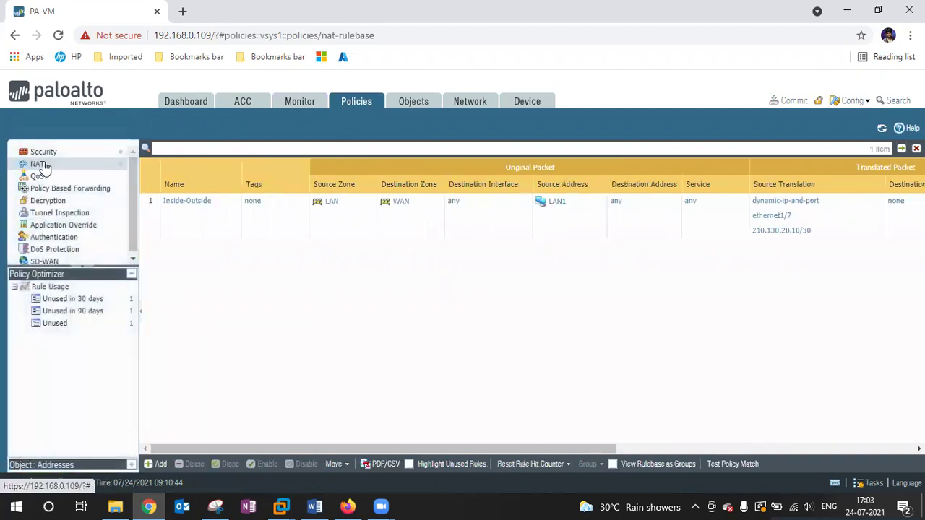
left_click(42, 165)
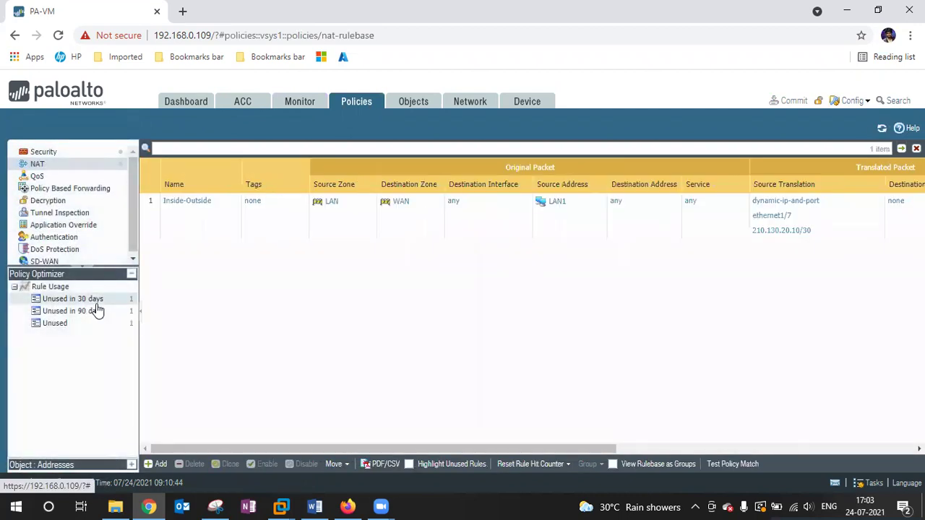
left_click(142, 313)
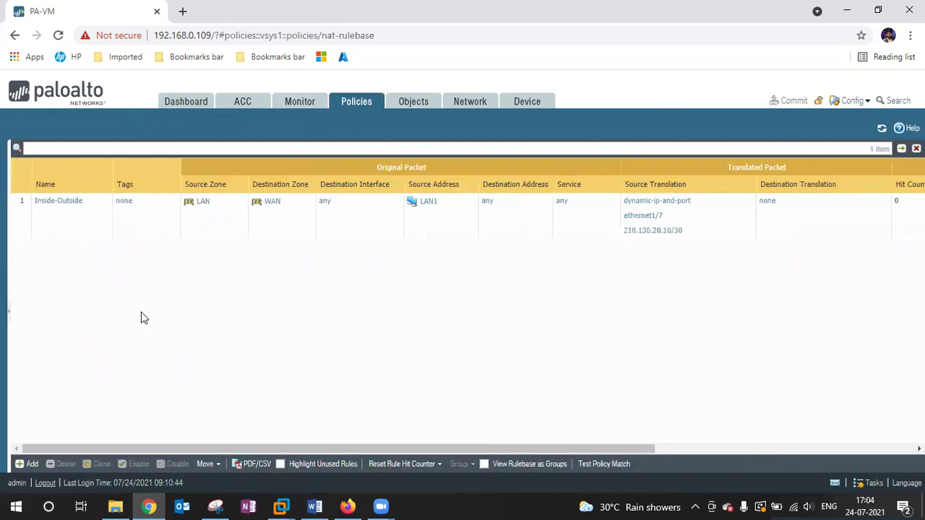
left_click(30, 464)
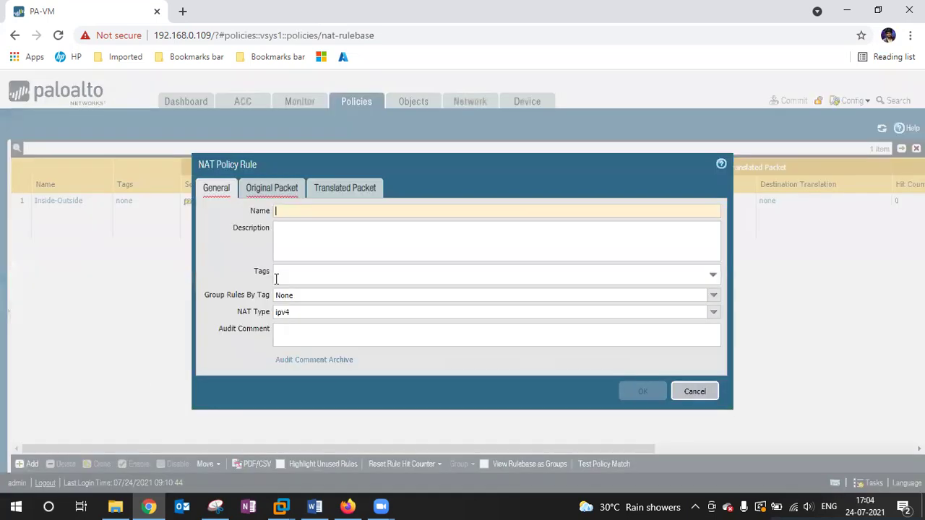
type("OutSide-")
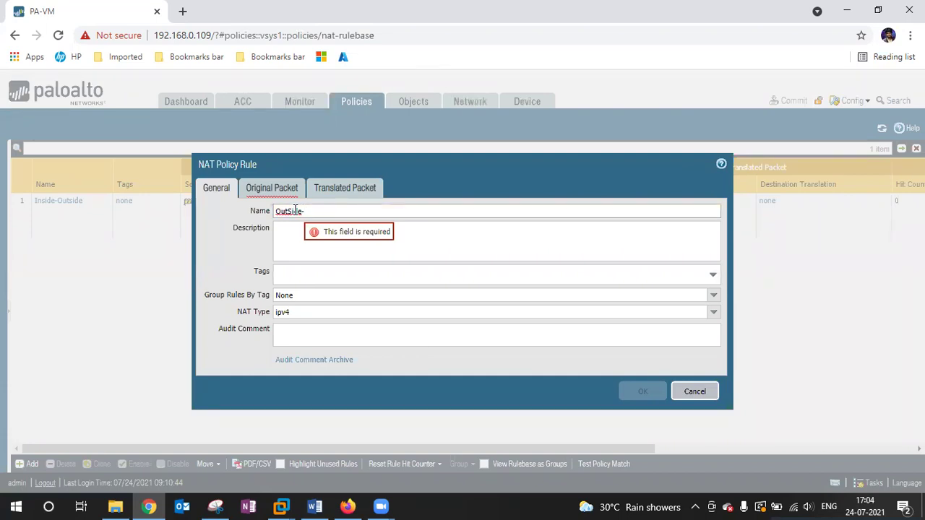
type("DMZ")
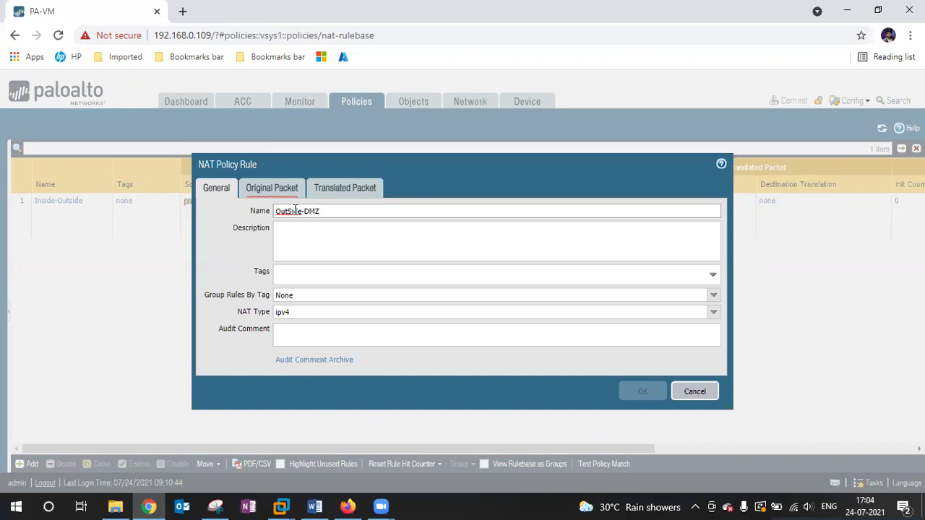
left_click(295, 231)
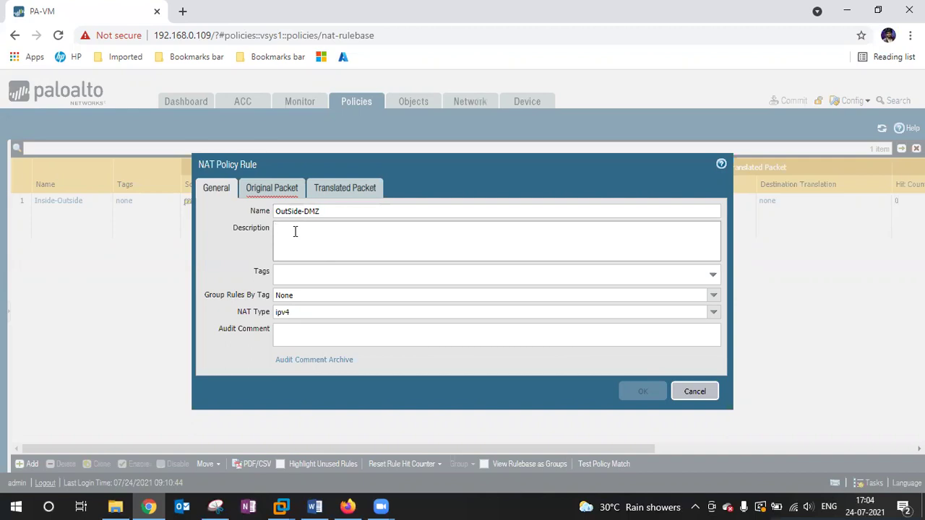
type("Web Access NAT")
left_click(391, 505)
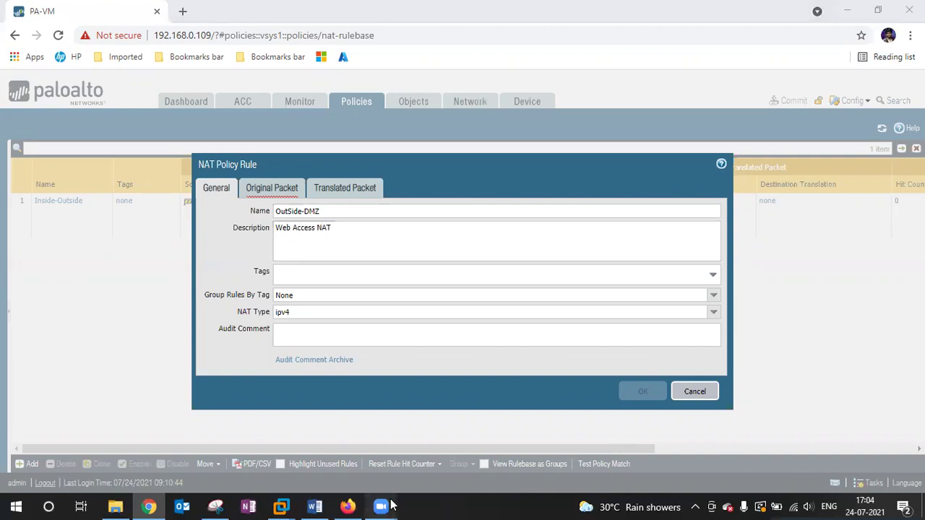
left_click(811, 295)
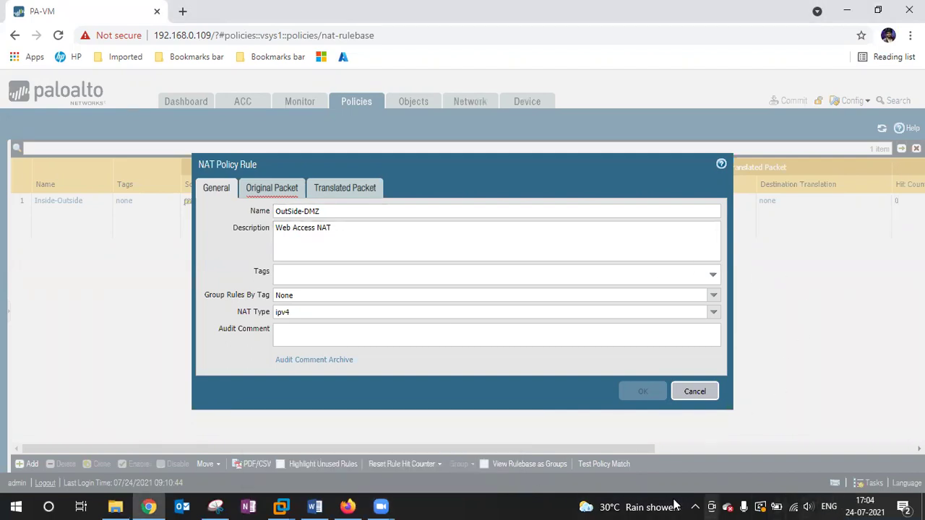
mouse_move(385, 505)
left_click(400, 405)
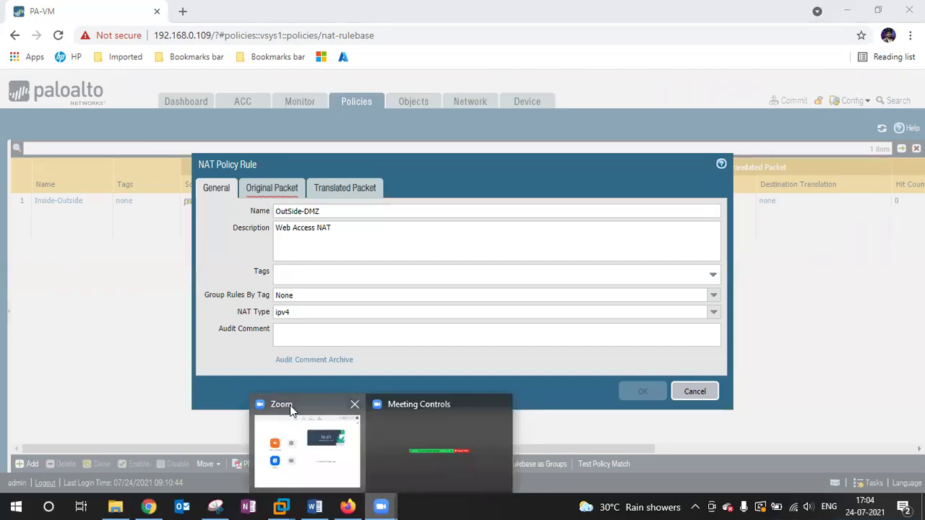
left_click(290, 409)
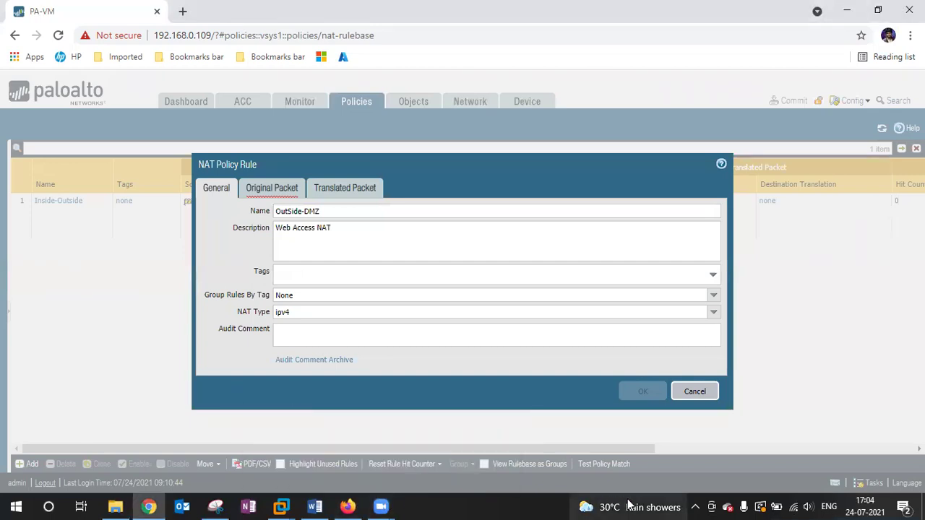
key("alt+Tab")
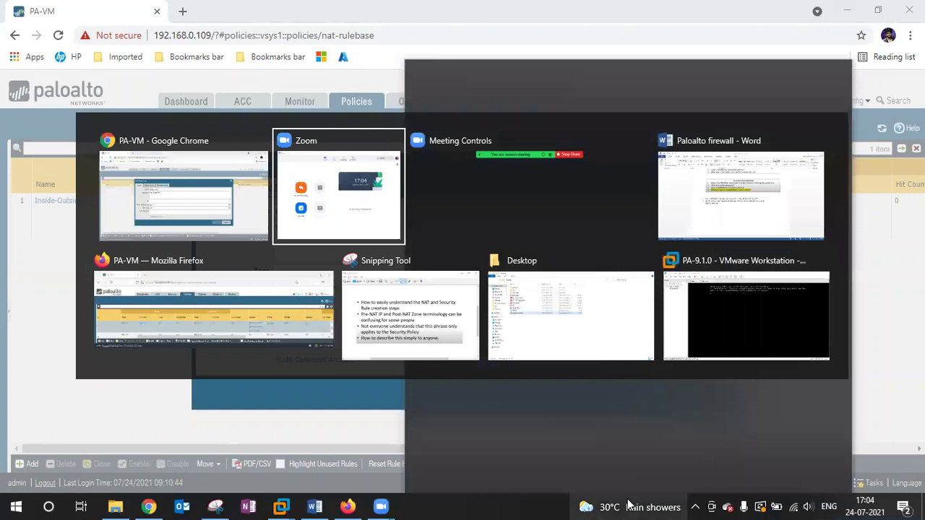
key("Tab")
key("Tab")
key("Tab")
key("Tab")
key("Tab")
key("Tab")
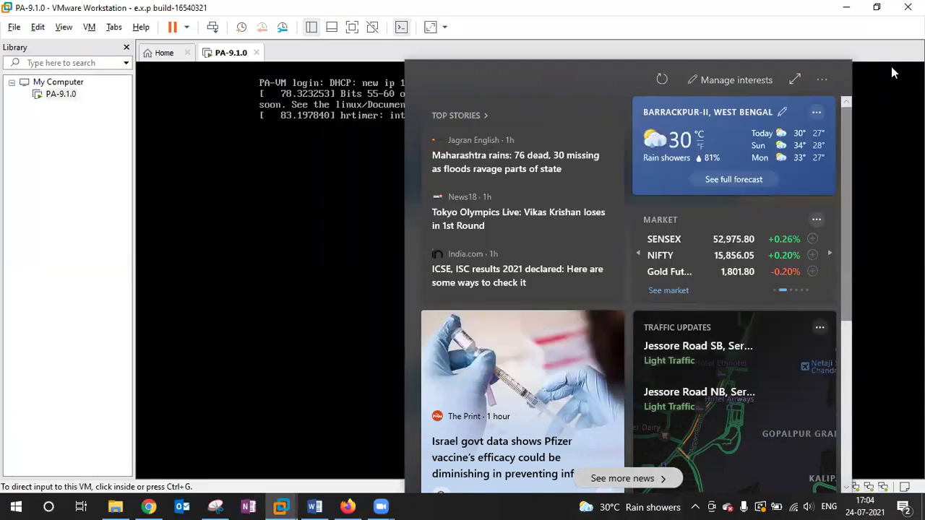
key("alt+Tab")
key("Tab")
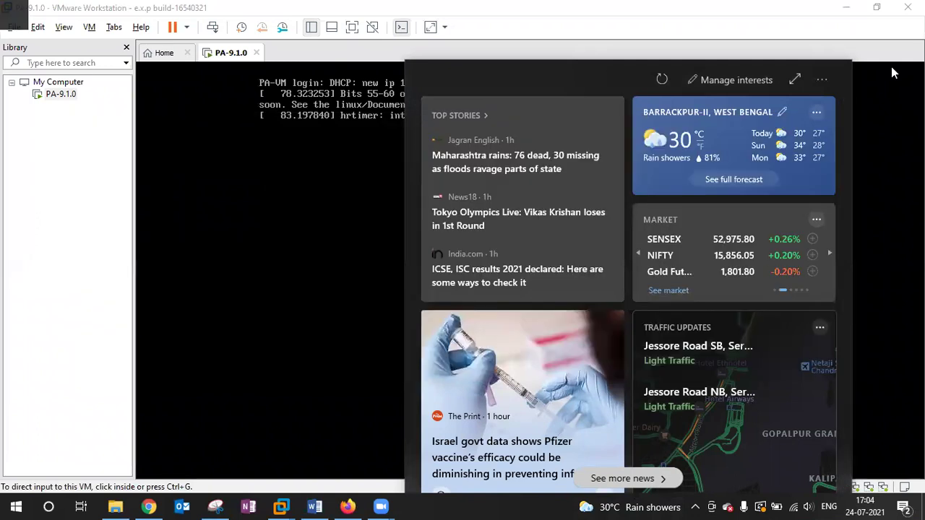
left_click(148, 506)
left_click(144, 223)
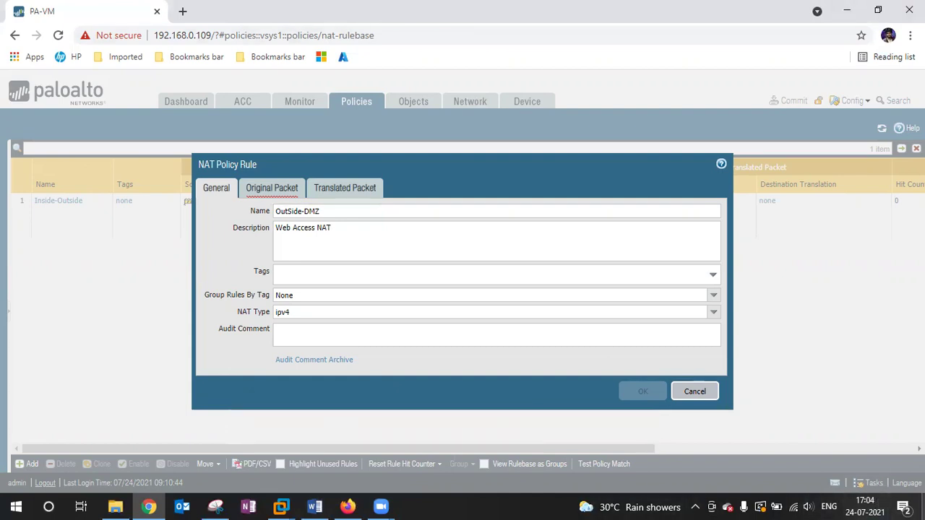
left_click(923, 507)
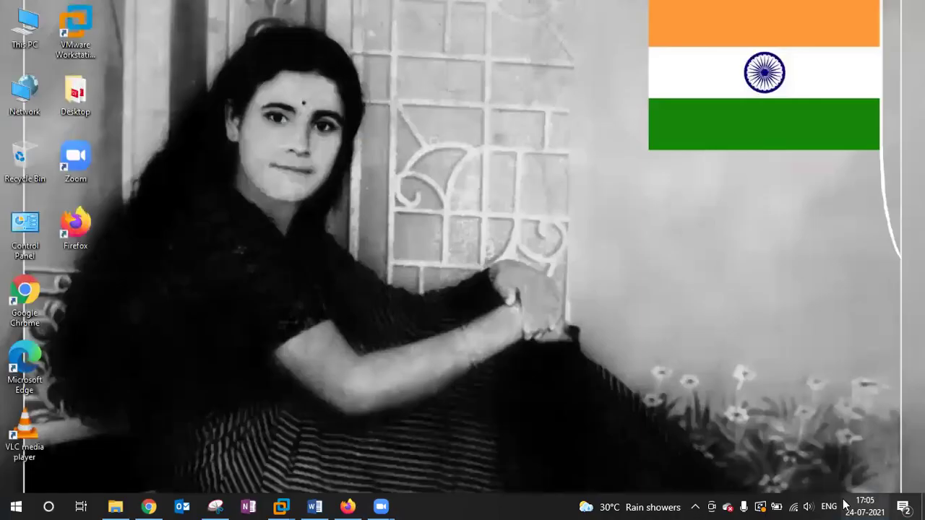
mouse_move(380, 506)
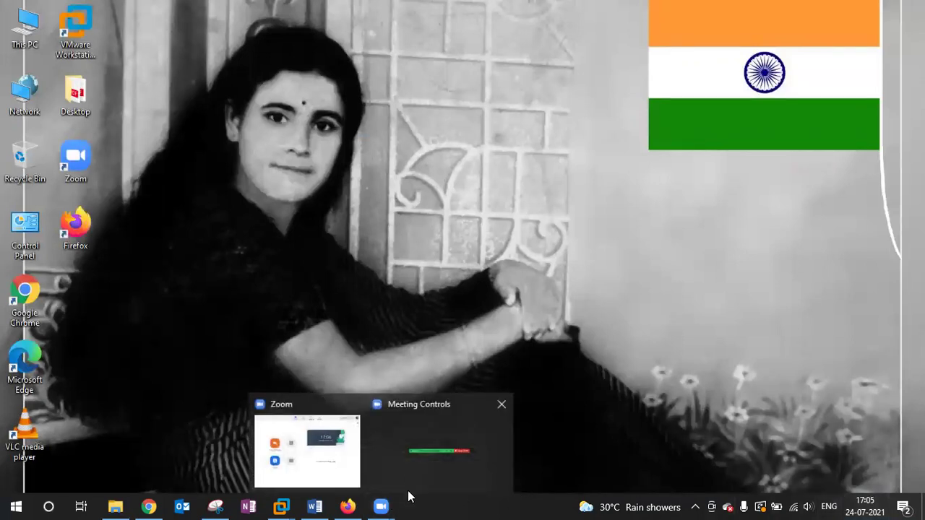
left_click(398, 406)
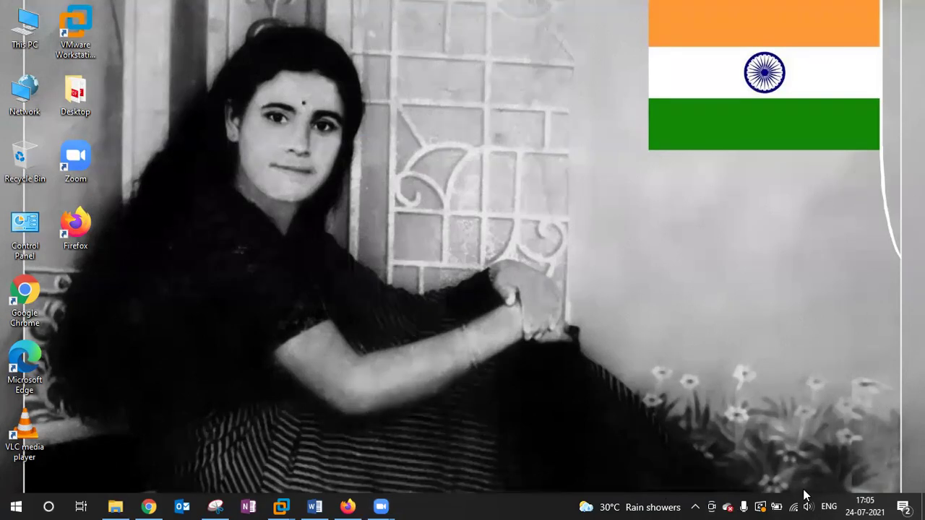
left_click(151, 505)
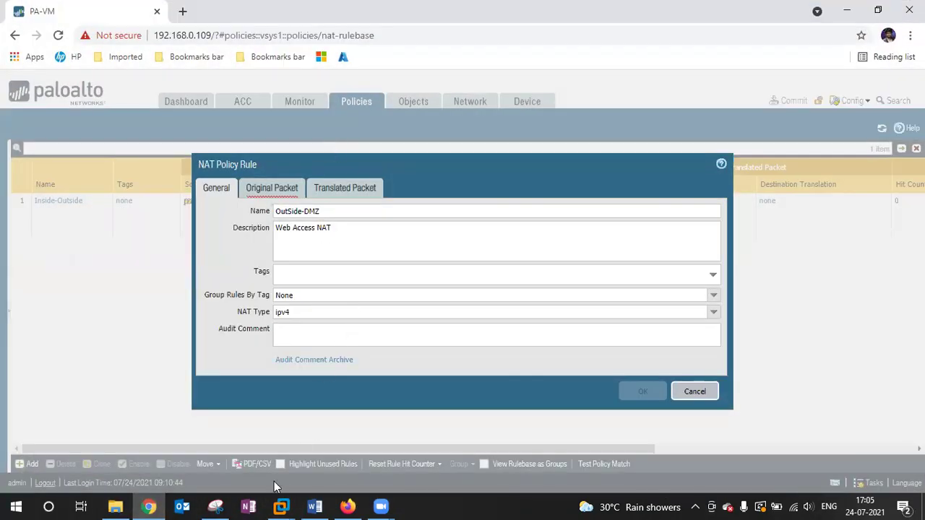
Step: Review the DMZ server scenario and the NAT Policy Questions in the Word notes, and return to the NAT rule's original packet settings
left_click(314, 507)
left_click_drag(261, 276, 460, 282)
left_click(452, 316)
left_click(345, 505)
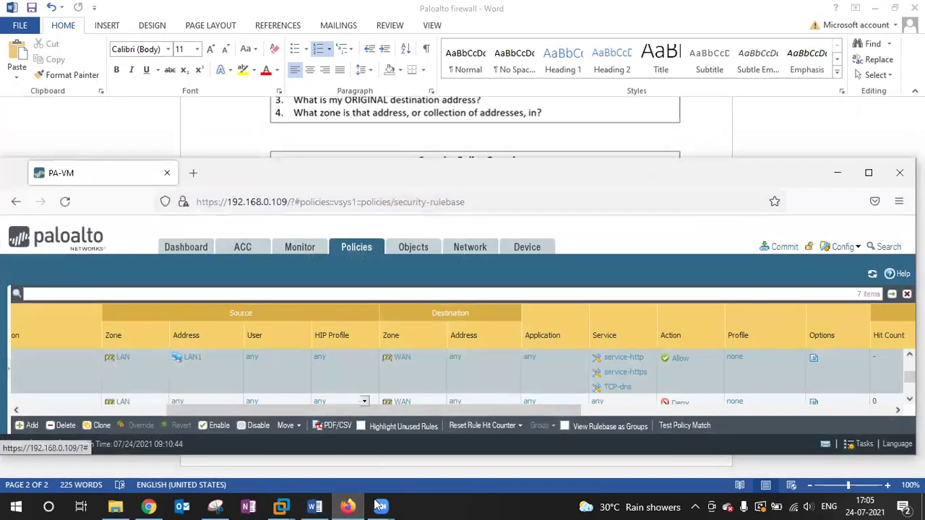
left_click(150, 506)
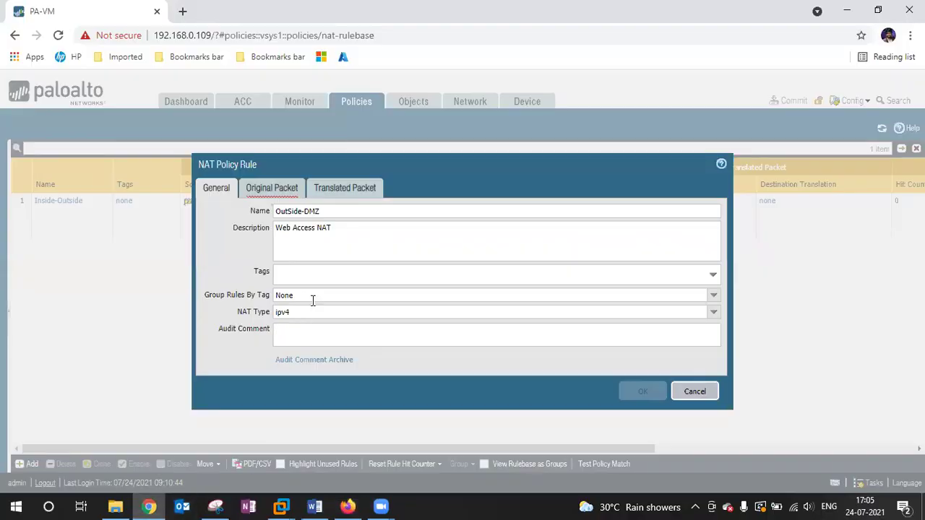
left_click(269, 189)
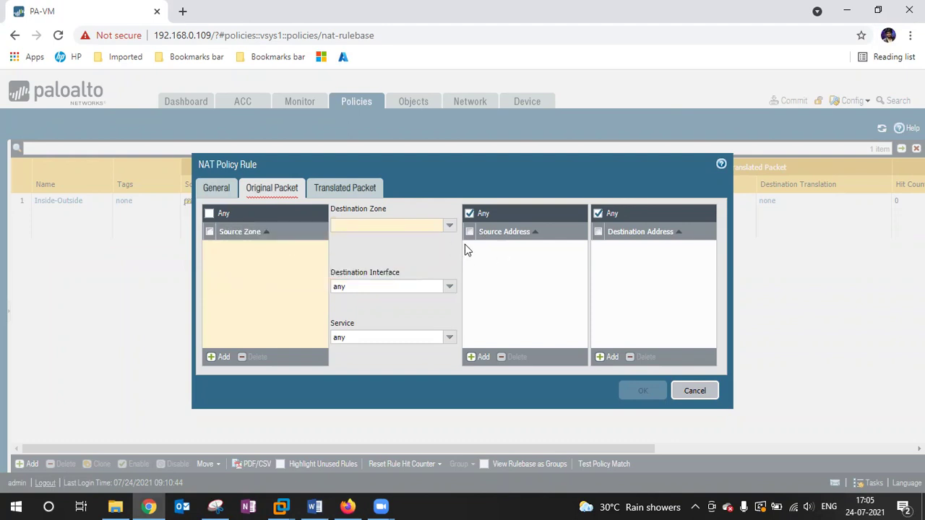
left_click(316, 506)
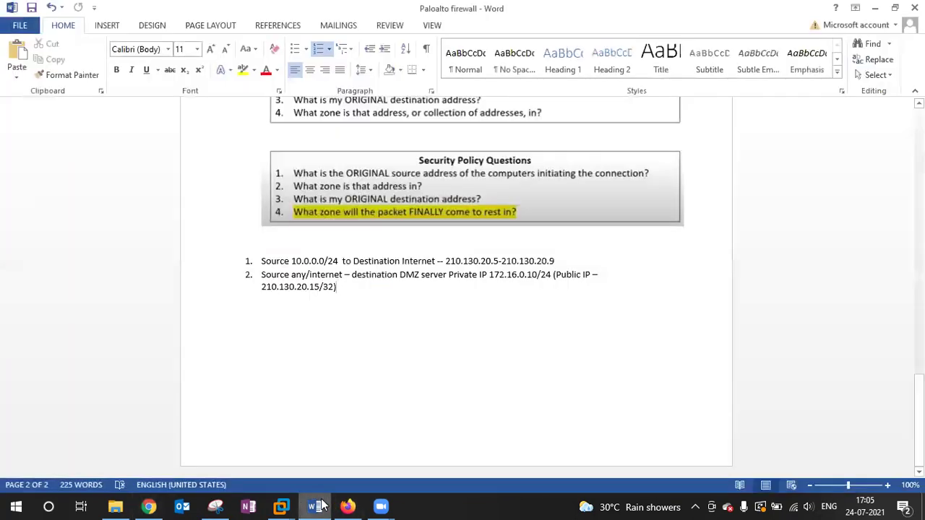
scroll(347, 291, "up", 4)
scroll(349, 294, "up", 5)
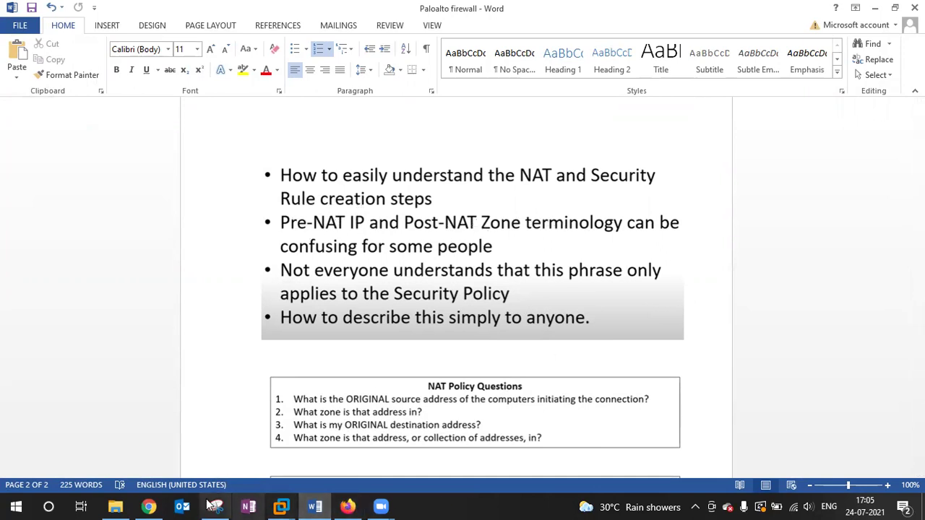
left_click(148, 506)
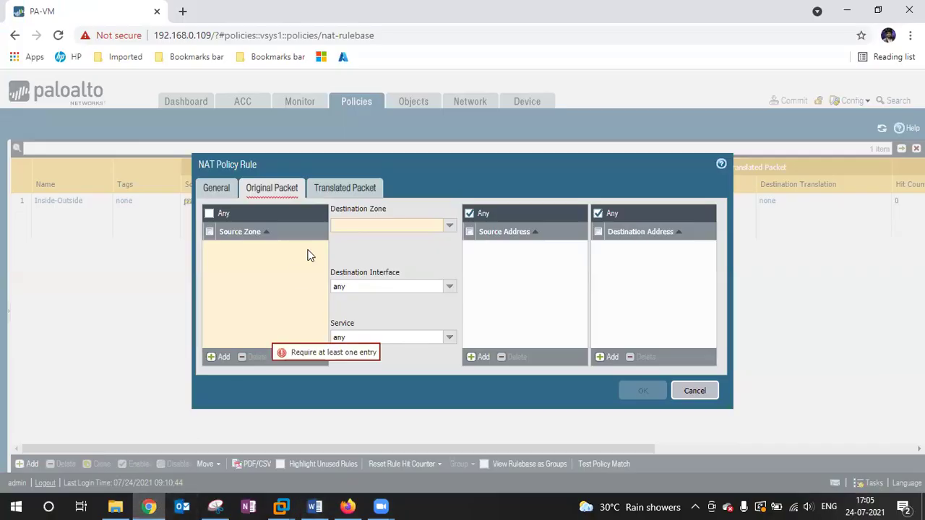
Step: Add WAN as the source zone of the original packet and set its destination zone to WAN
left_click(217, 357)
left_click(235, 290)
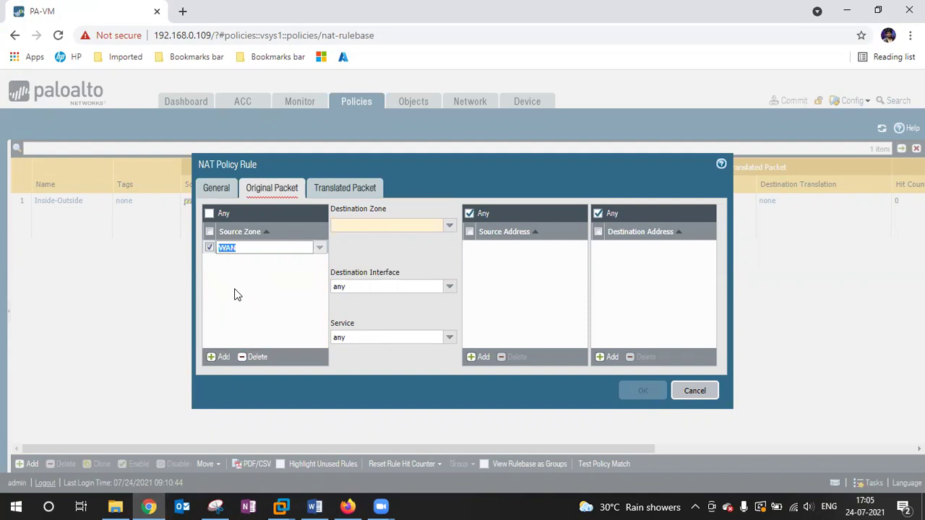
left_click(234, 295)
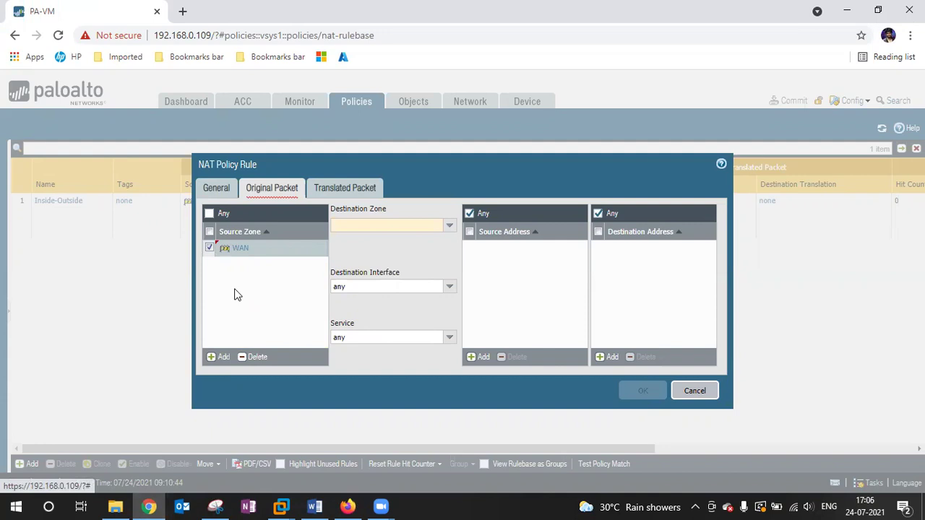
left_click(448, 226)
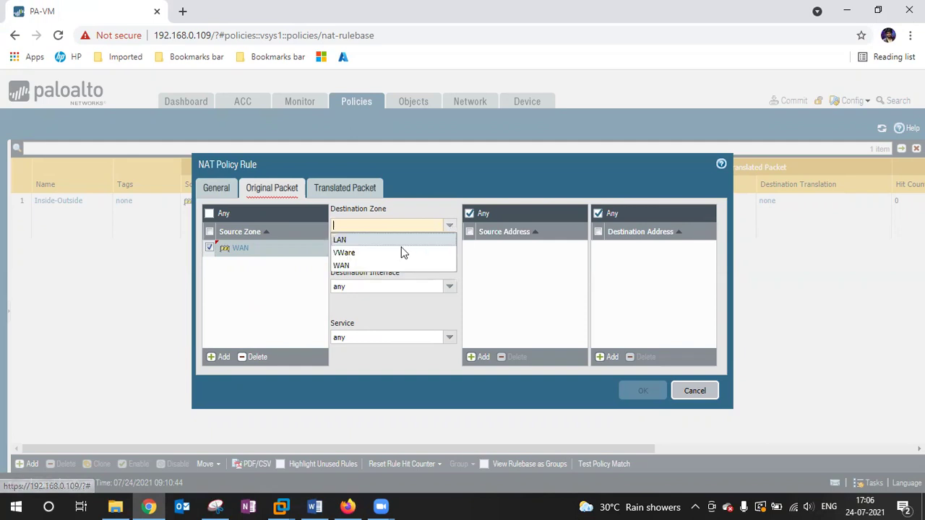
left_click(353, 267)
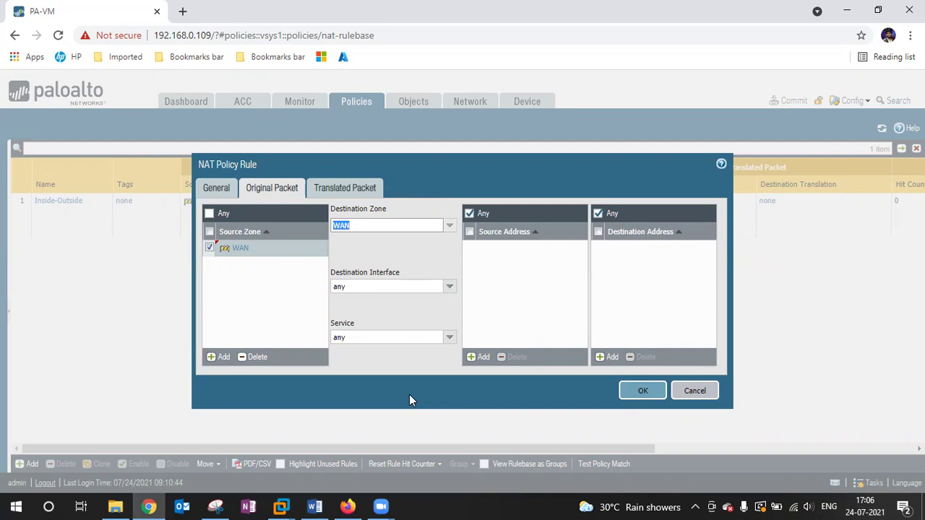
Step: Copy the public IP 210.130.20.15/32 from the Word notes and add it as the original packet's destination address
left_click(314, 507)
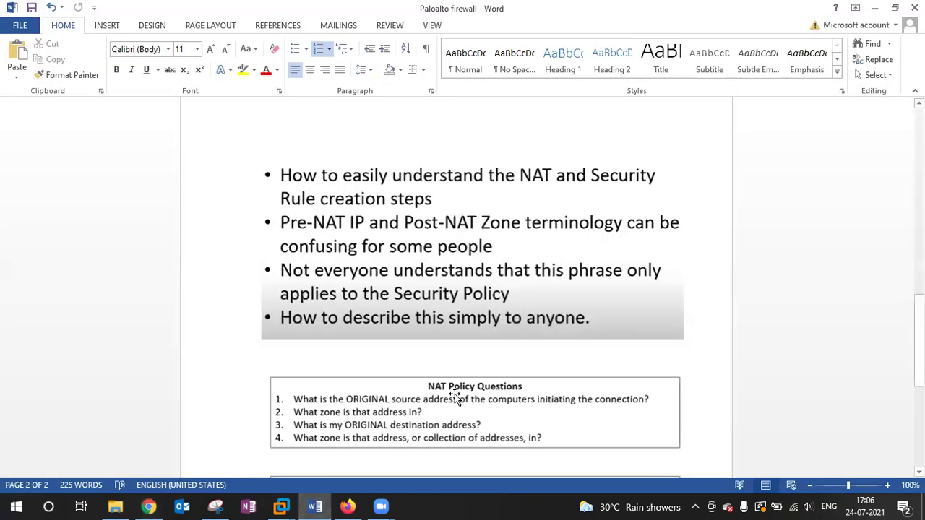
scroll(454, 399, "down", 5)
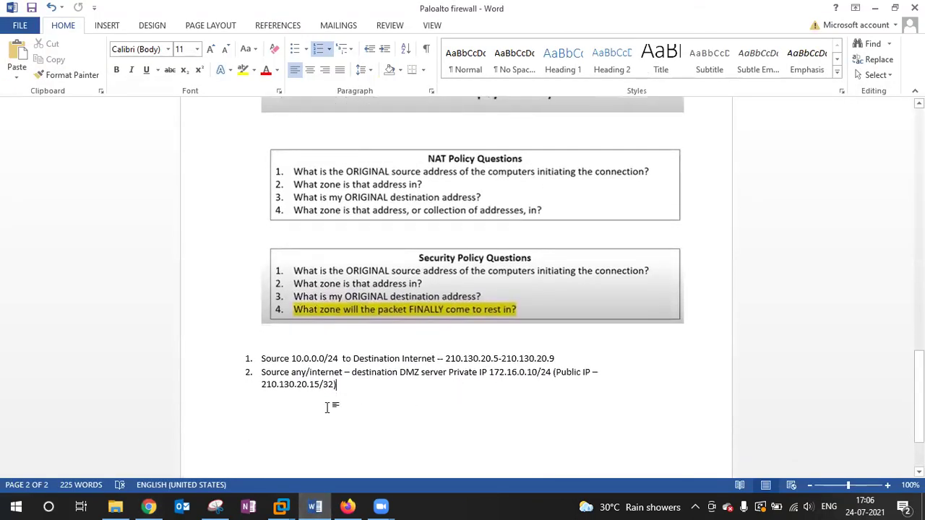
left_click_drag(335, 385, 261, 384)
key("ctrl+c")
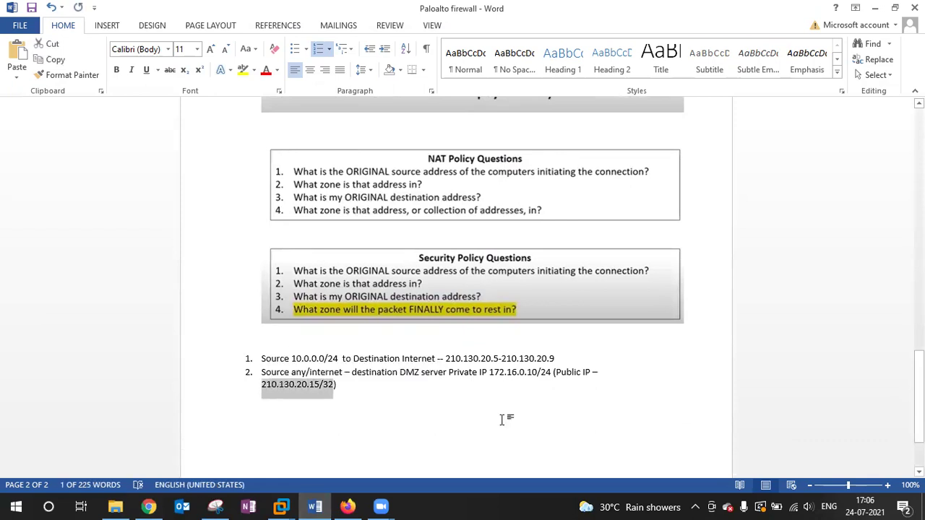
key("alt+Tab")
left_click(606, 357)
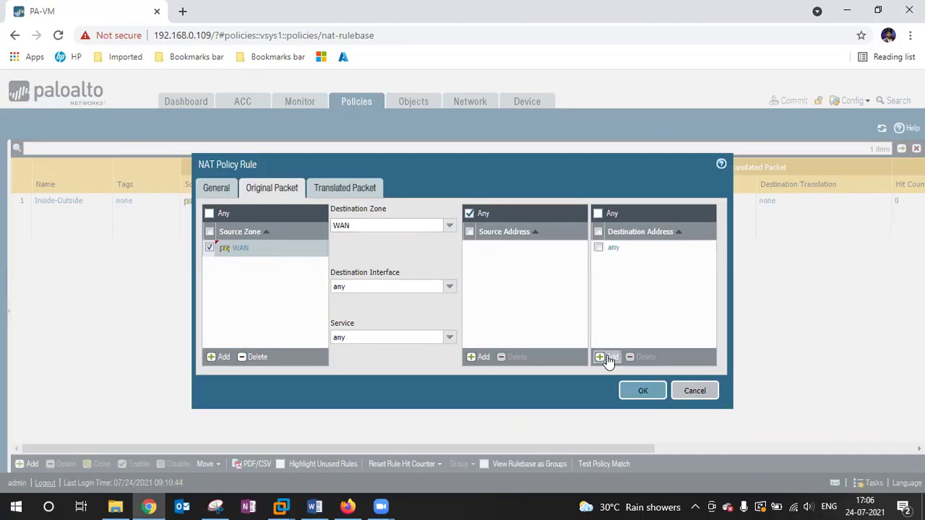
key("ctrl+v")
left_click(547, 282)
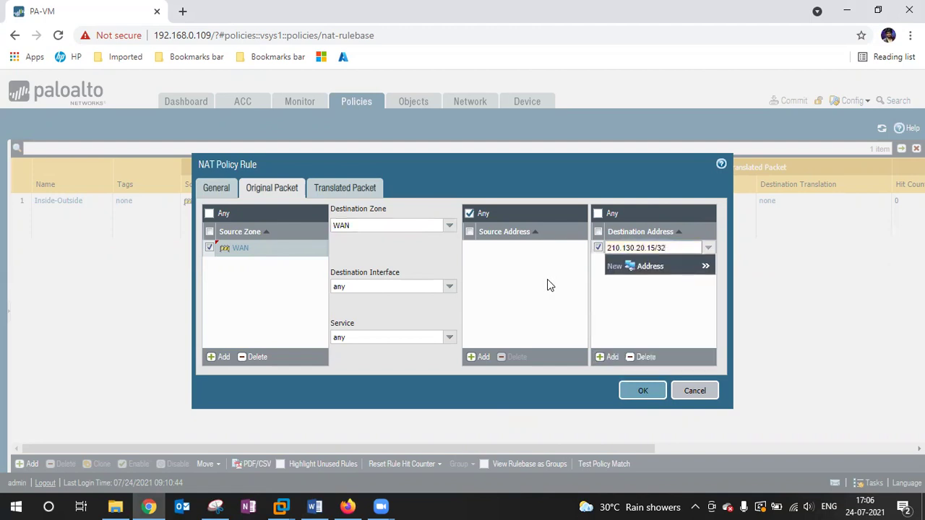
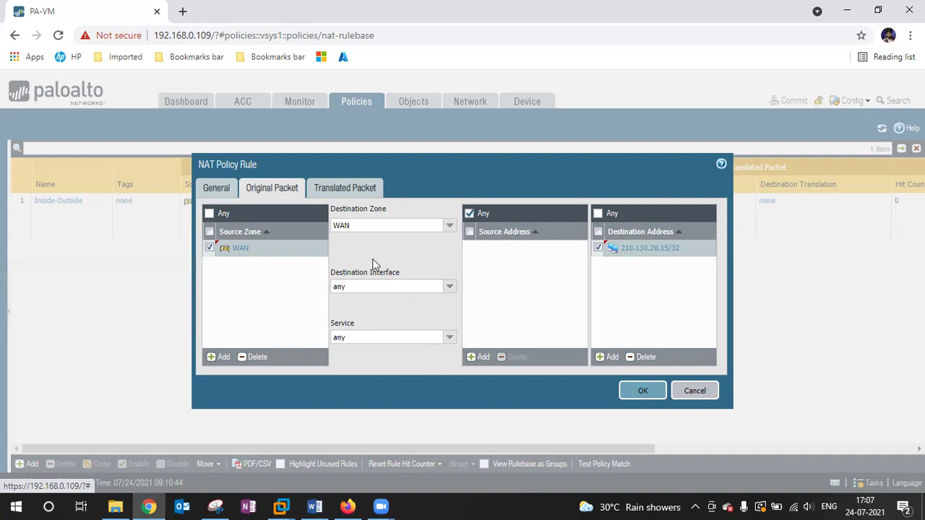
Step: Check which services can be chosen for the original packet, without changing the selection
left_click(336, 189)
left_click(274, 193)
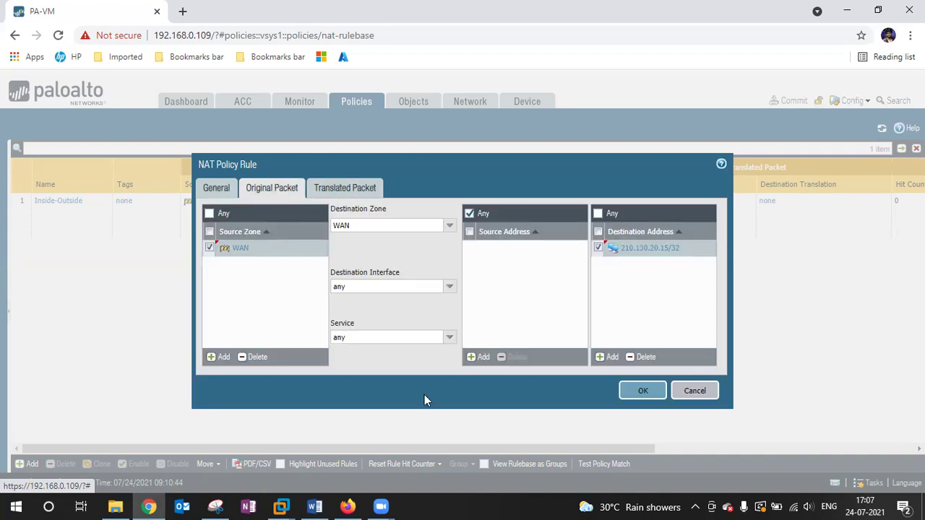
left_click(449, 340)
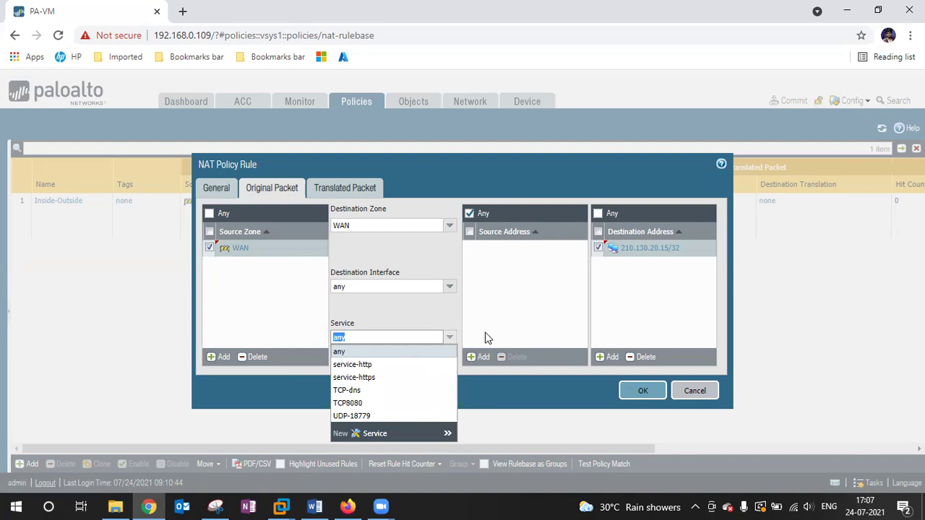
left_click(507, 294)
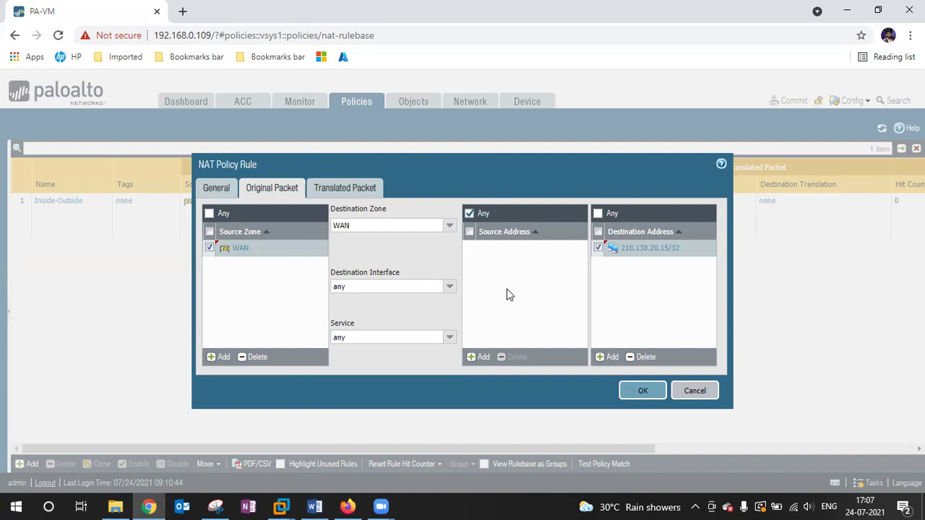
Step: Set the destination address translation type of the NAT rule to Static IP
left_click(355, 189)
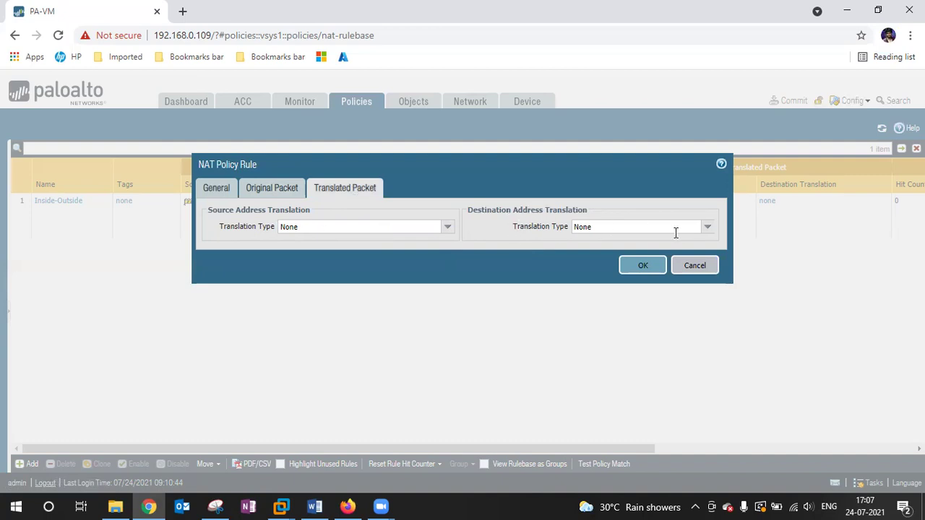
left_click(707, 228)
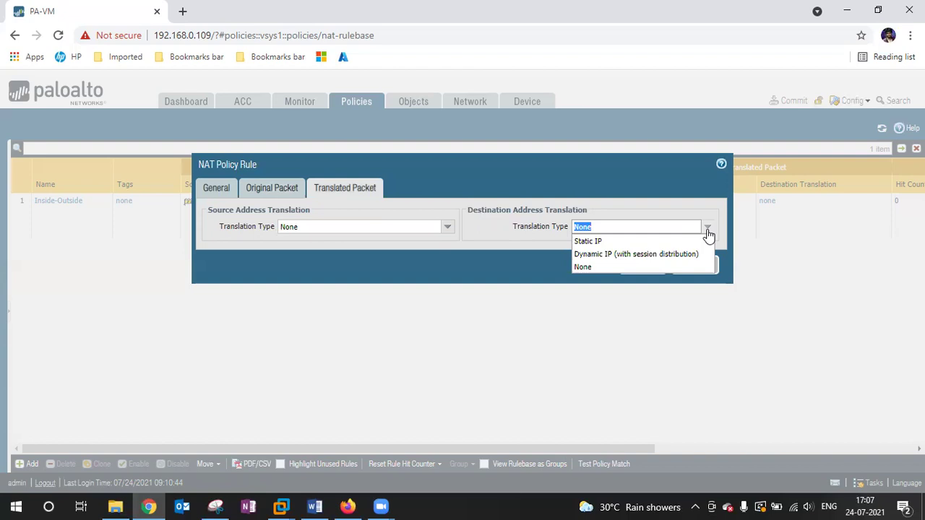
left_click(634, 242)
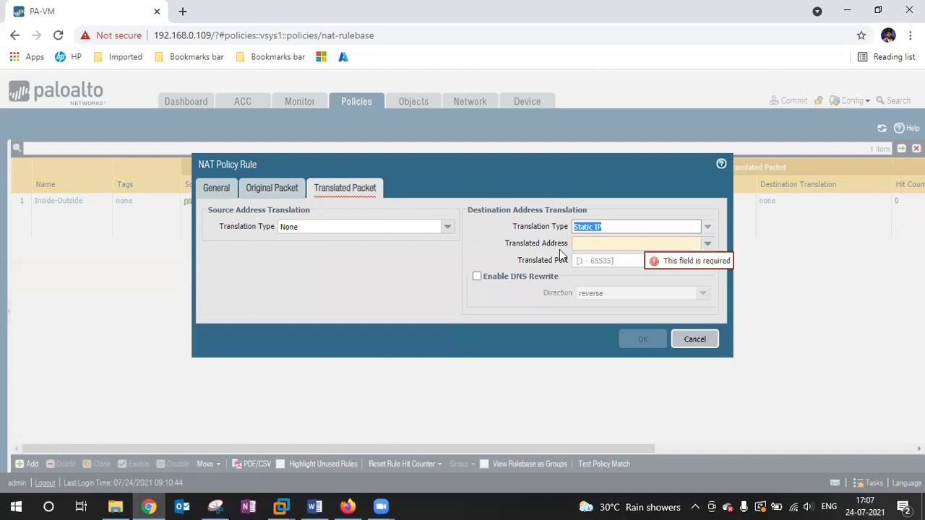
Step: Create a new address object for the translated address and name it IIS-SERVER-Privat Ip
left_click(707, 246)
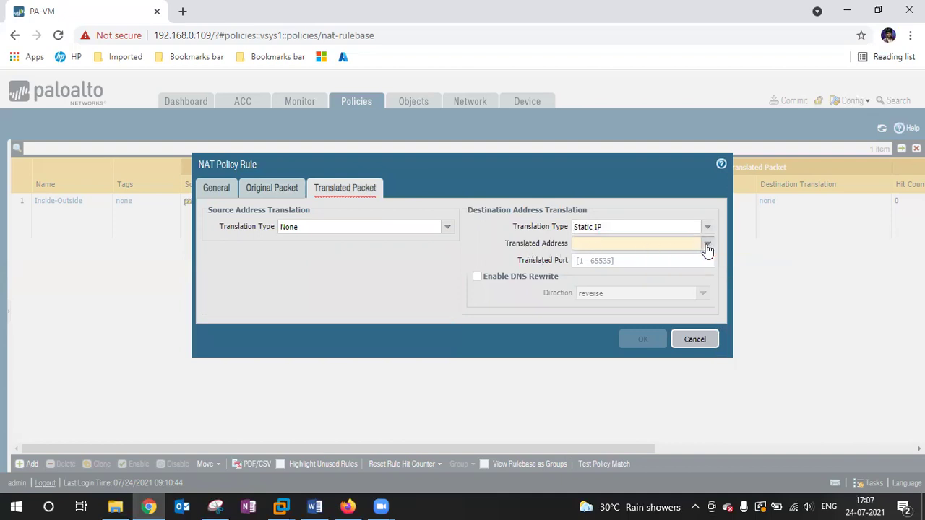
left_click(707, 248)
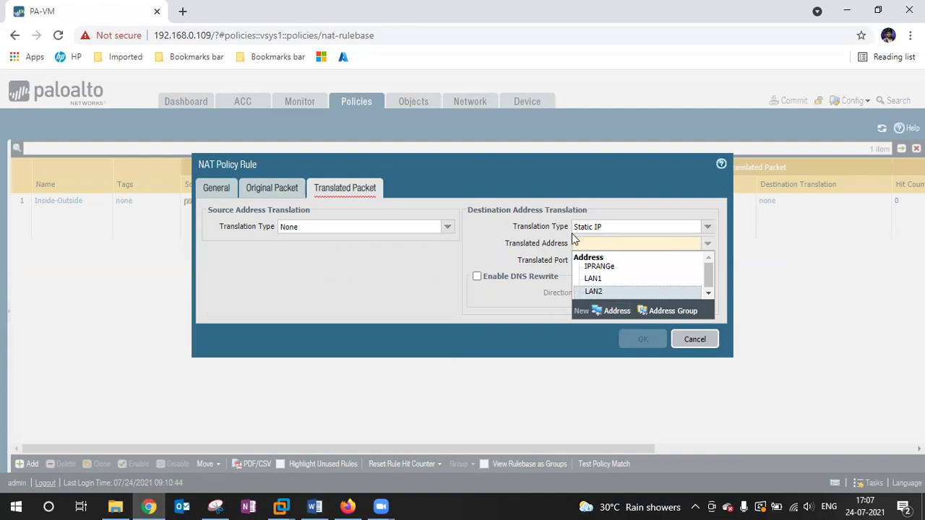
left_click(615, 313)
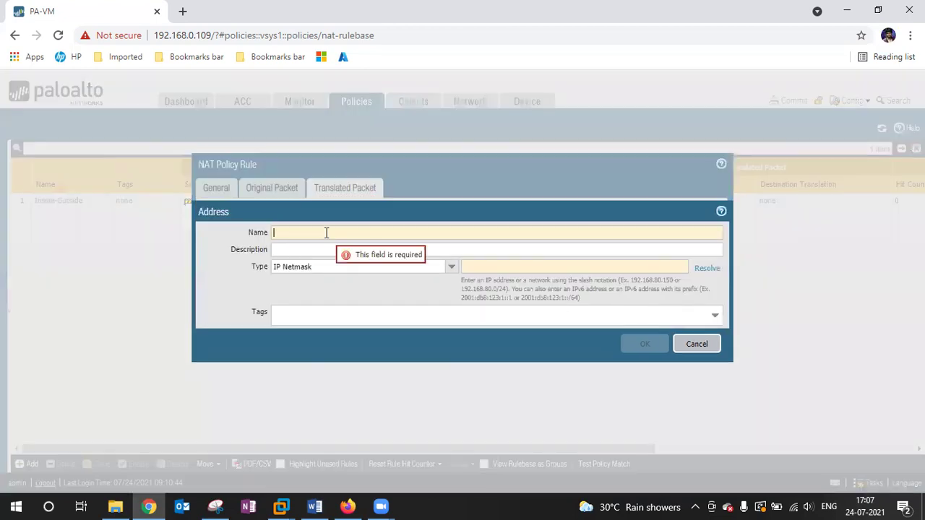
type("IIS")
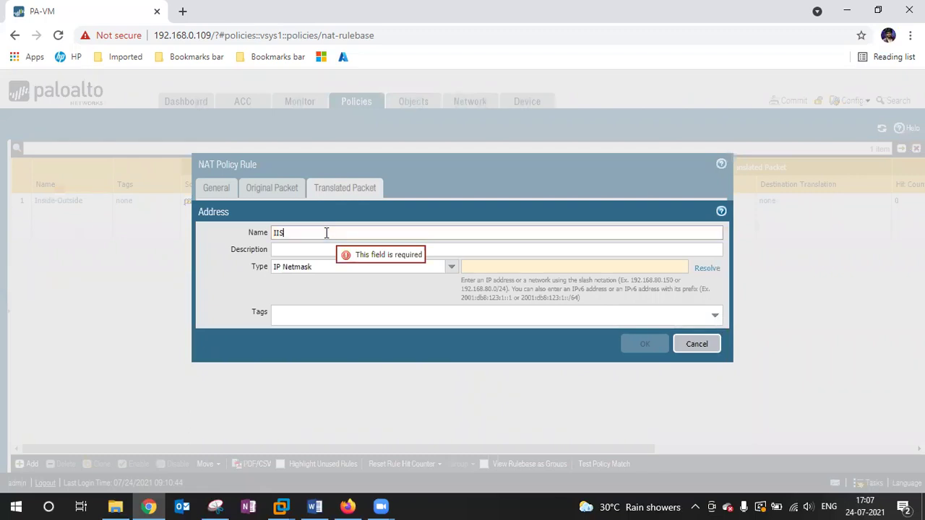
type("-SERVER-Pr")
type("t Ip")
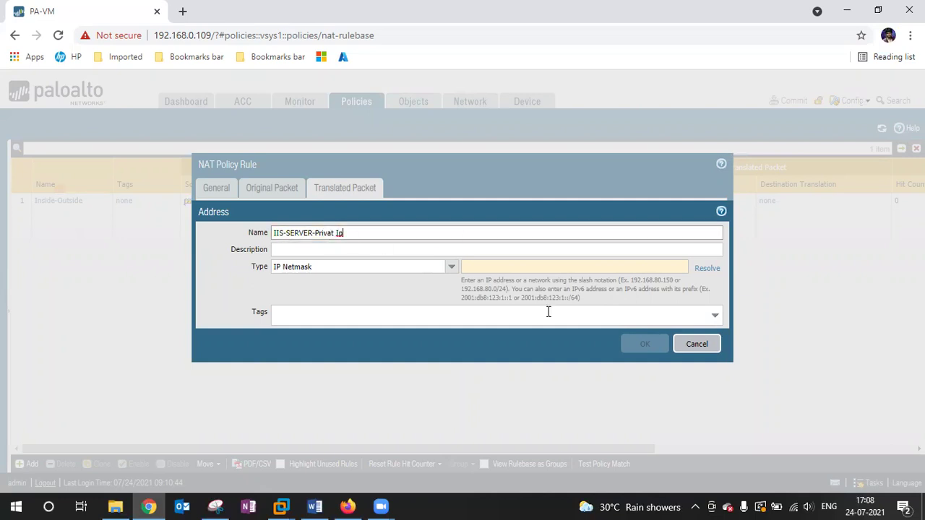
Step: Copy the server's private IP 172.16.0.10/24 from the Word notes into the address object's IP Netmask value and save the object
left_click(315, 506)
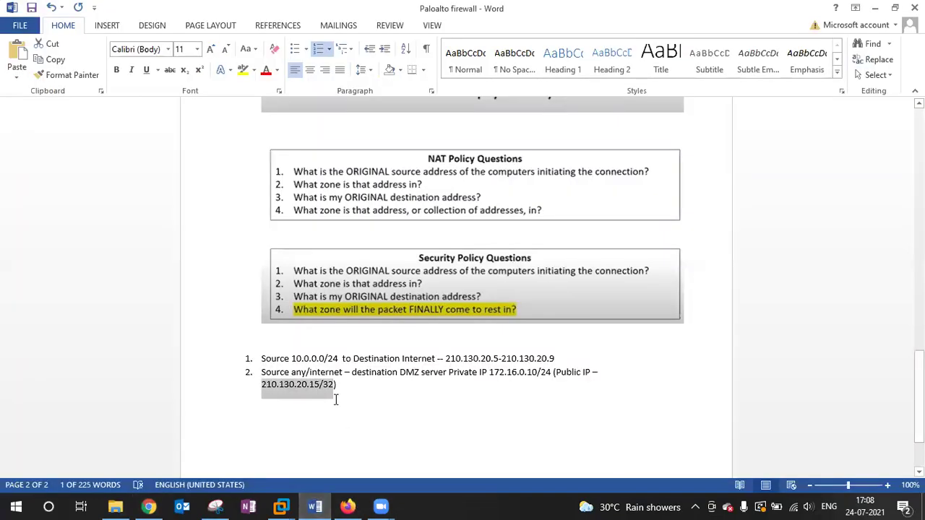
left_click(468, 382)
left_click_drag(504, 371, 540, 374)
key("ctrl+c")
key("alt+Tab")
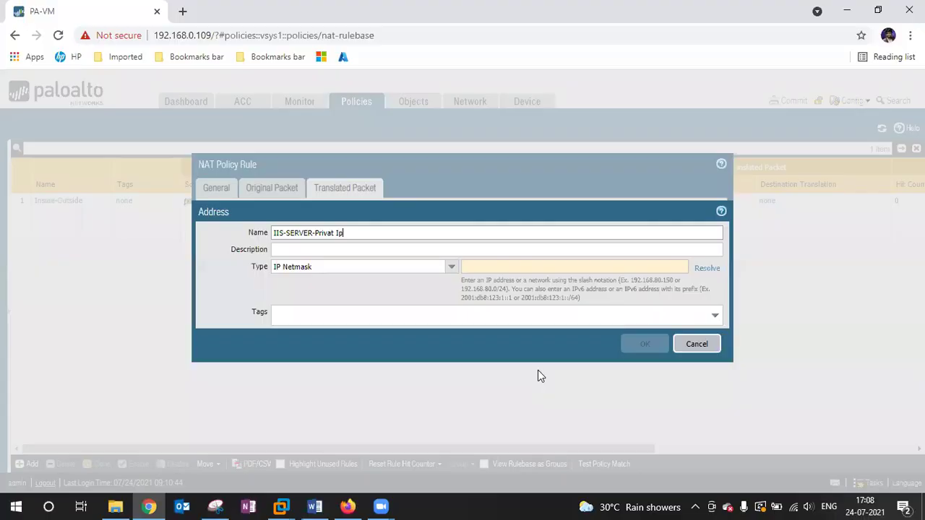
left_click(497, 267)
key("ctrl+v")
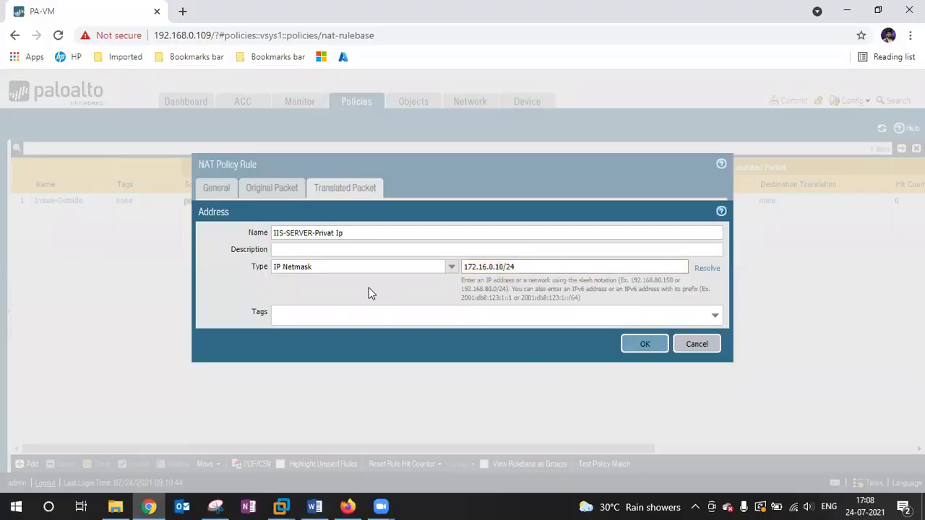
left_click(642, 346)
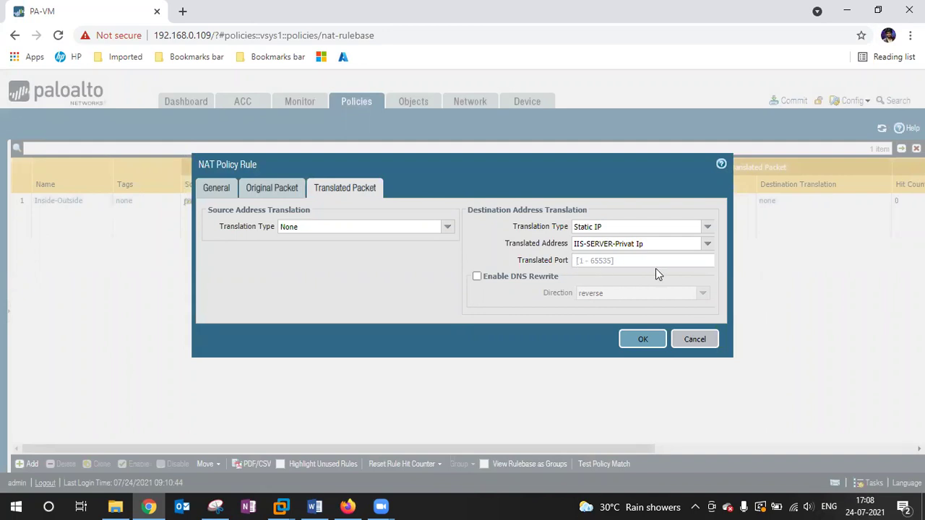
Step: Leave the translated port empty and save the OutSide-DMZ NAT rule
left_click(590, 260)
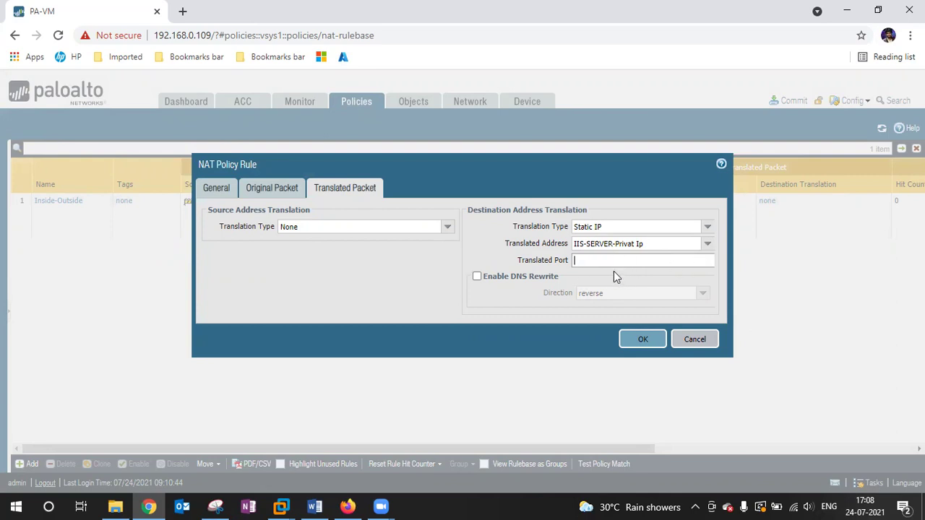
left_click(642, 341)
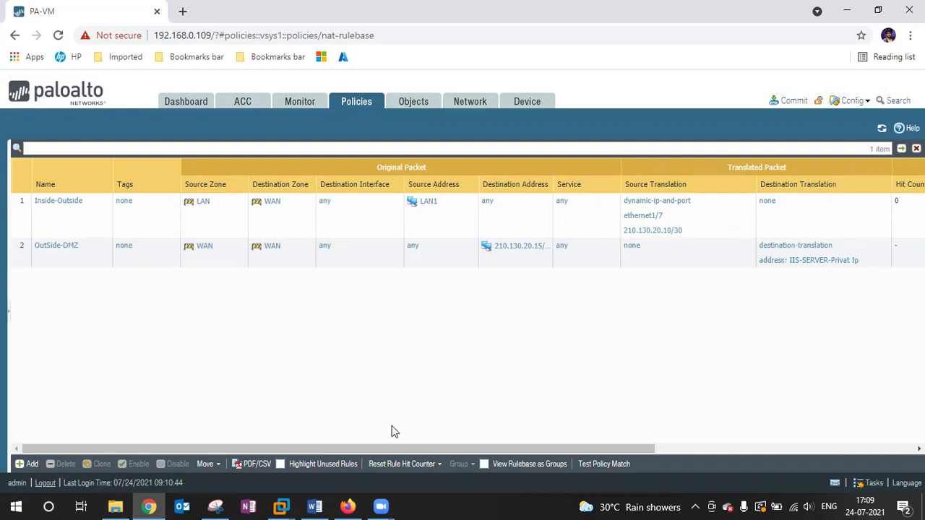
left_click(349, 505)
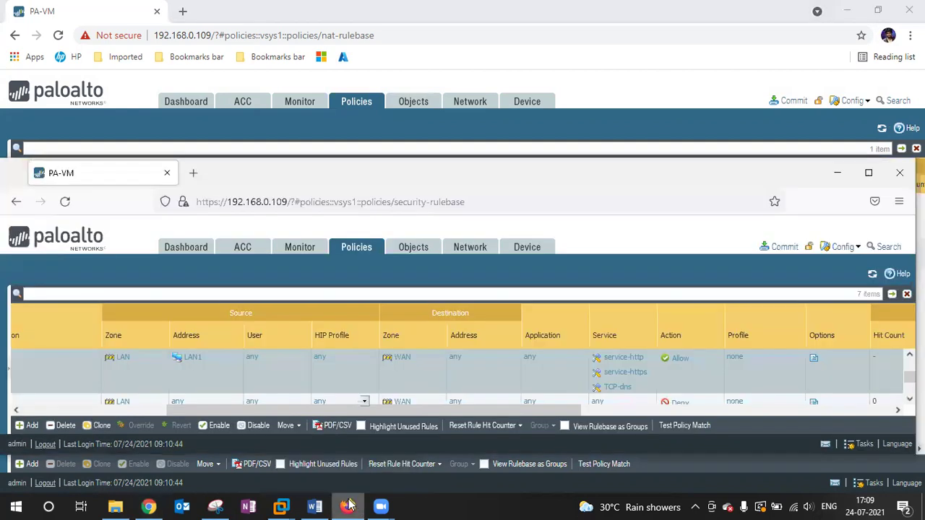
left_click(638, 127)
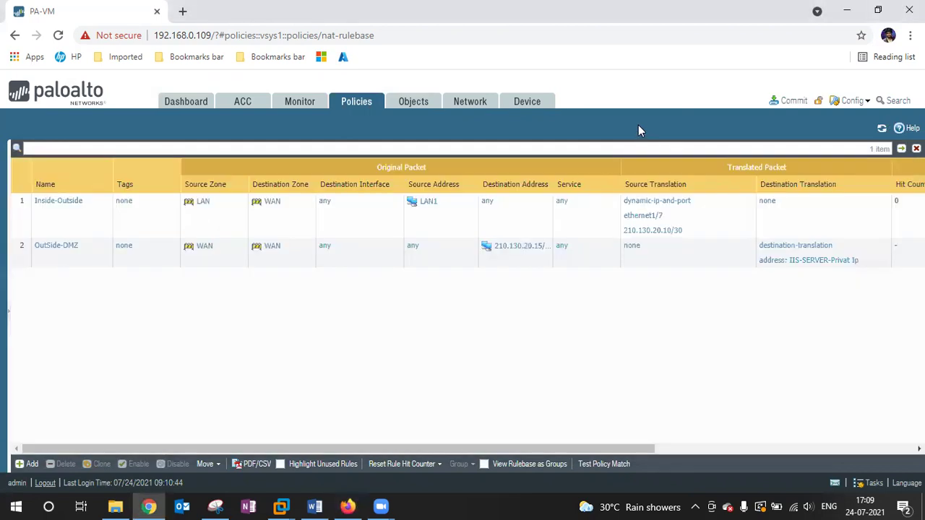
Step: Switch to the Firefox window and look through the security policy rulebase
left_click(349, 506)
left_click(869, 173)
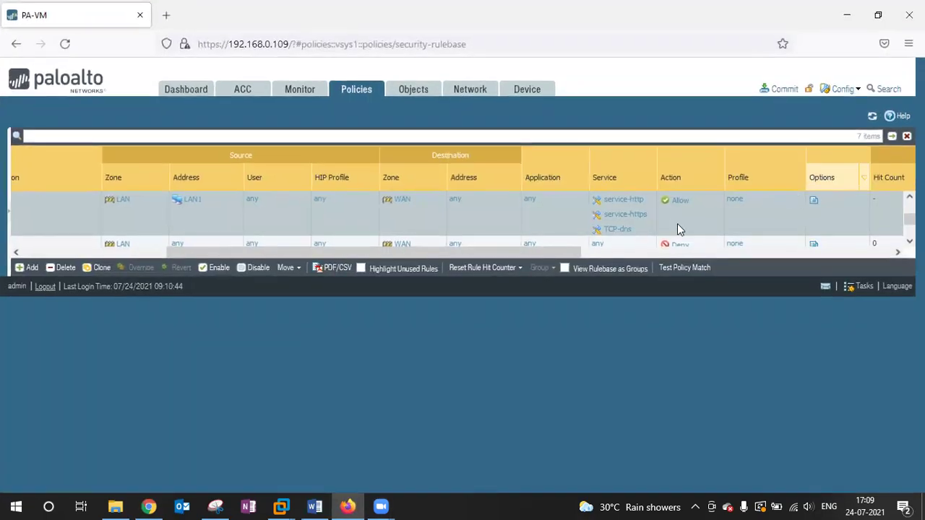
scroll(463, 337, "down", 3)
scroll(463, 337, "up", 4)
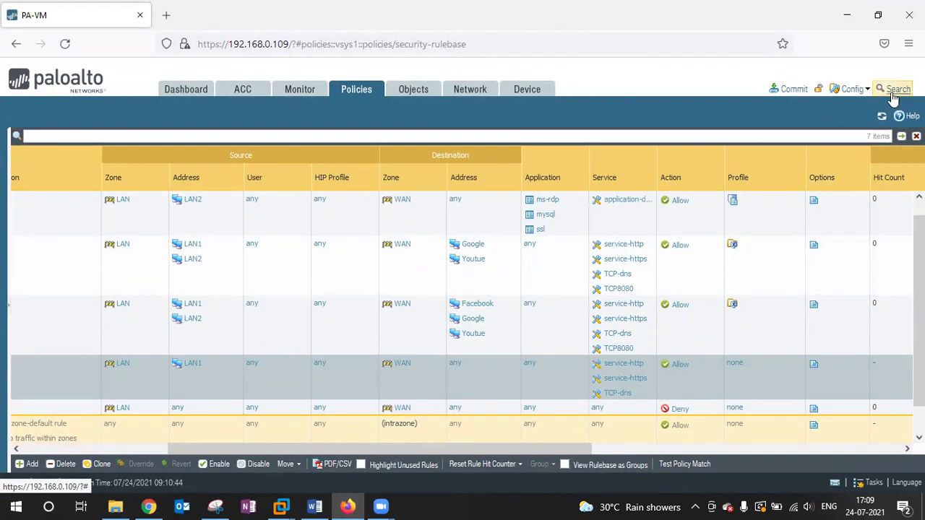
Step: Shrink the Firefox and Chrome windows so the NAT rules and security rules are shown one above the other
left_click(877, 16)
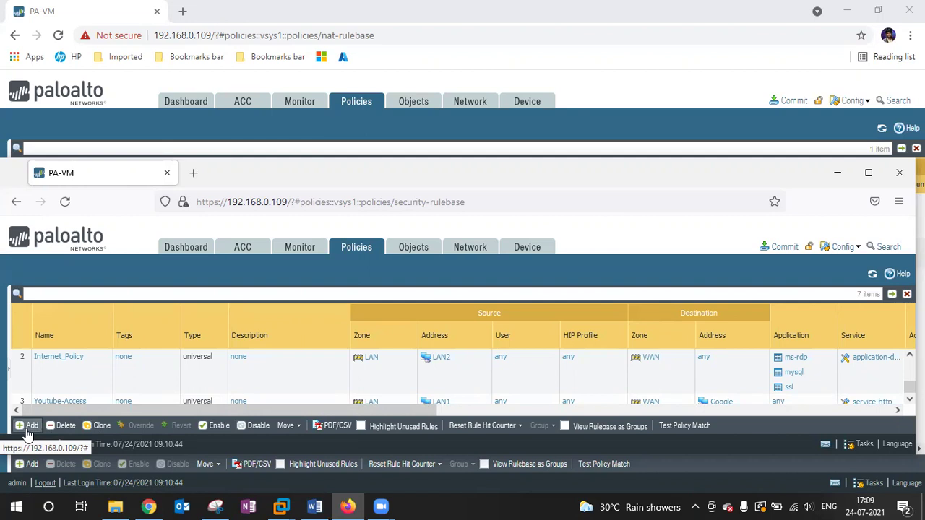
left_click(61, 393)
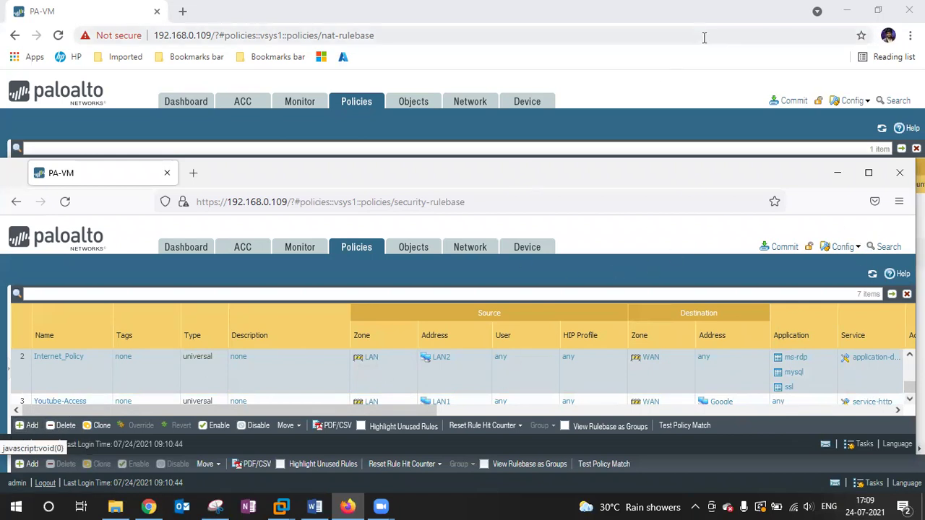
left_click(666, 65)
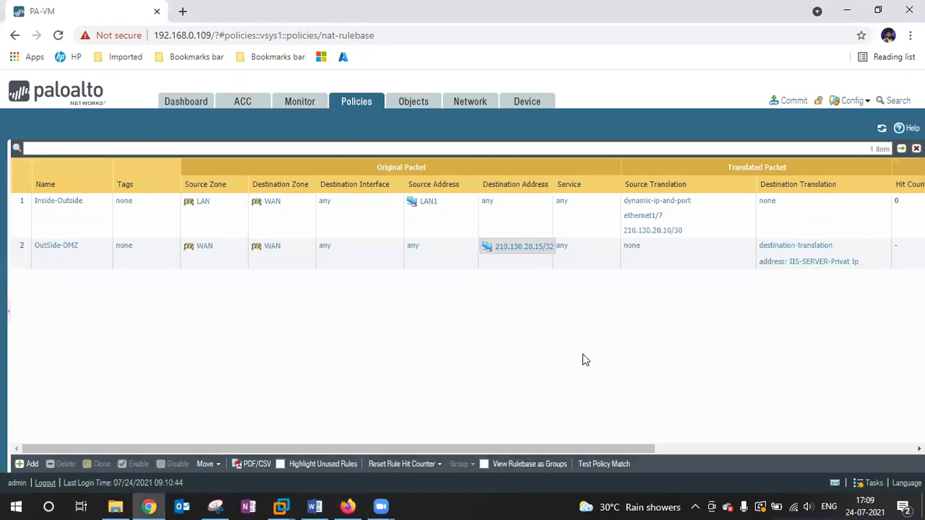
left_click(878, 10)
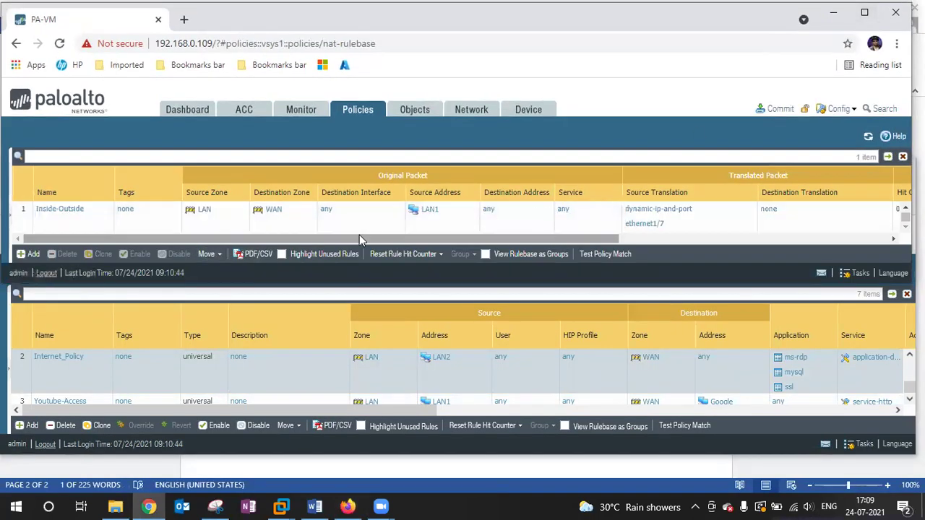
left_click(78, 227)
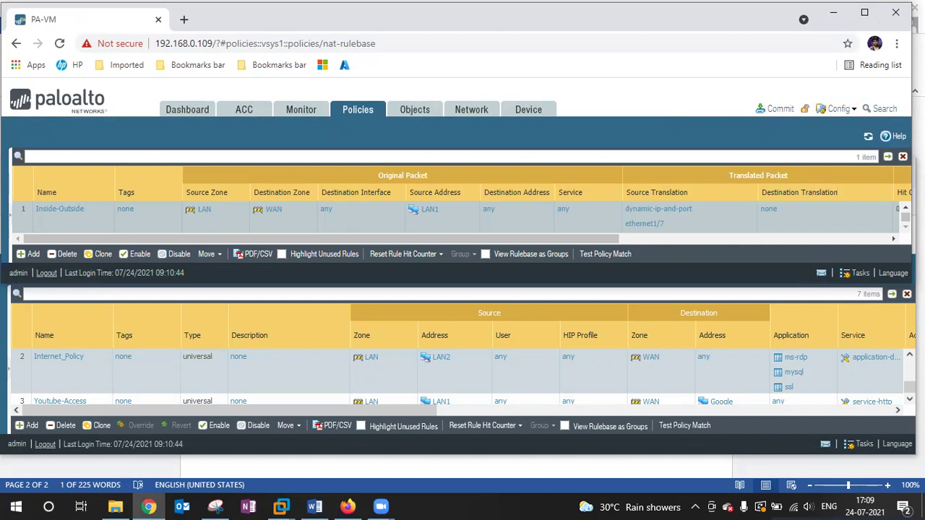
Step: Hide the bookmarks bar in Chrome and shift its window slightly
left_click(896, 44)
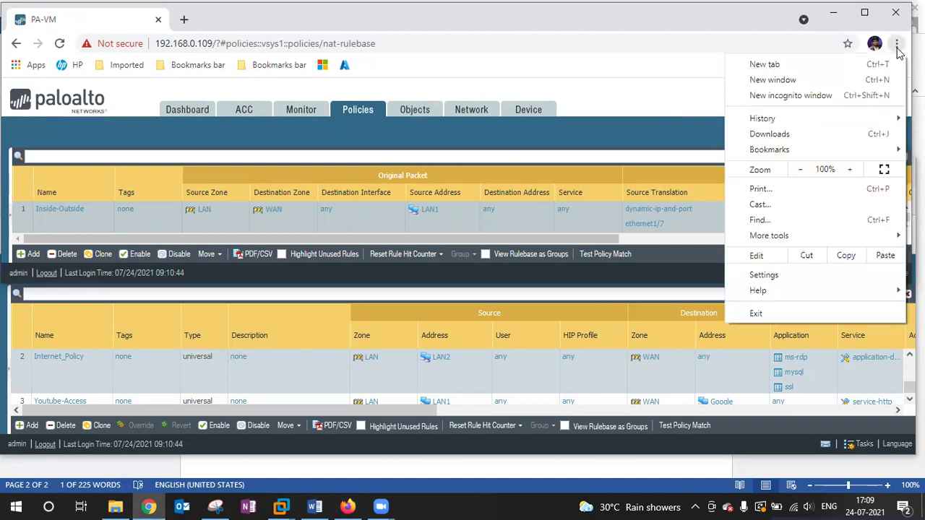
mouse_move(753, 150)
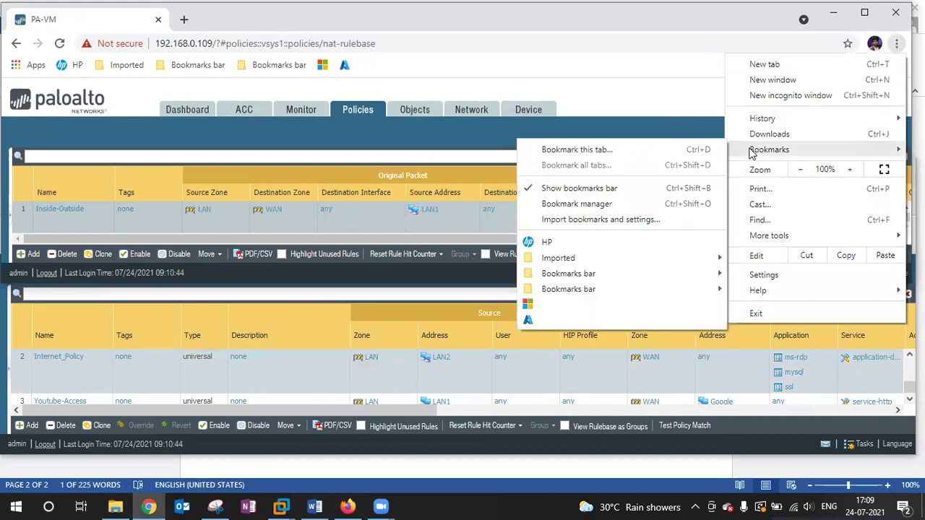
left_click(545, 187)
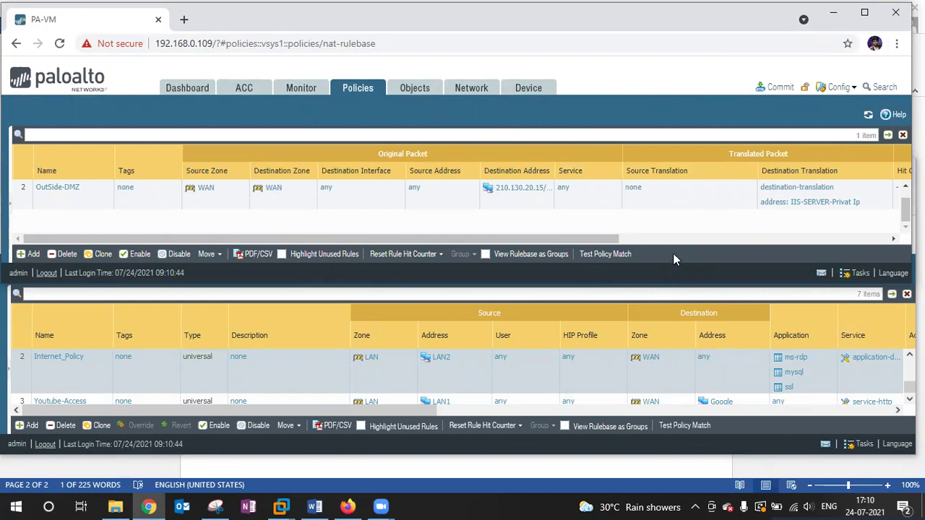
left_click_drag(686, 33, 690, 31)
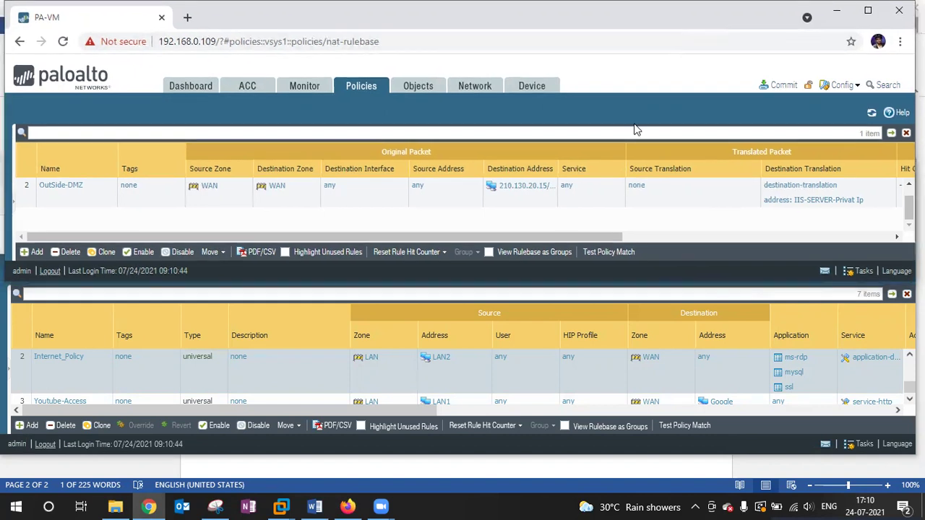
left_click(557, 288)
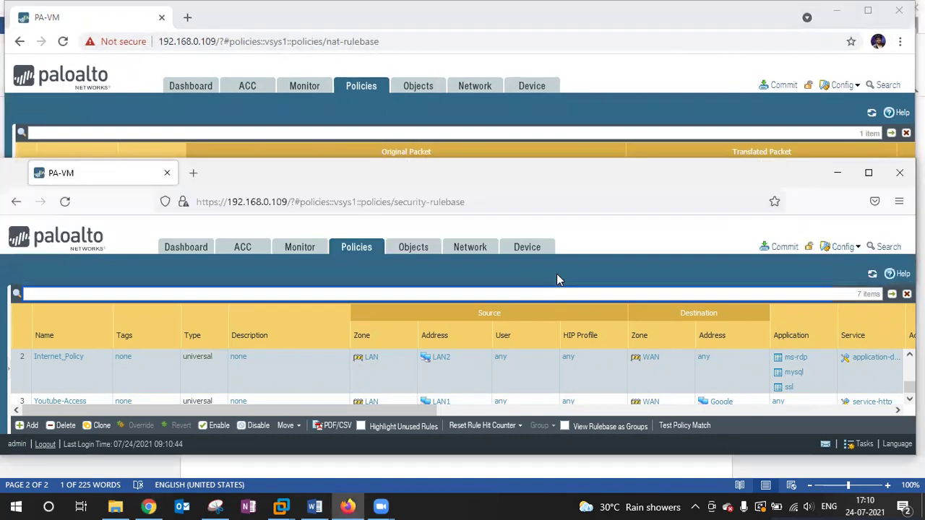
left_click(898, 203)
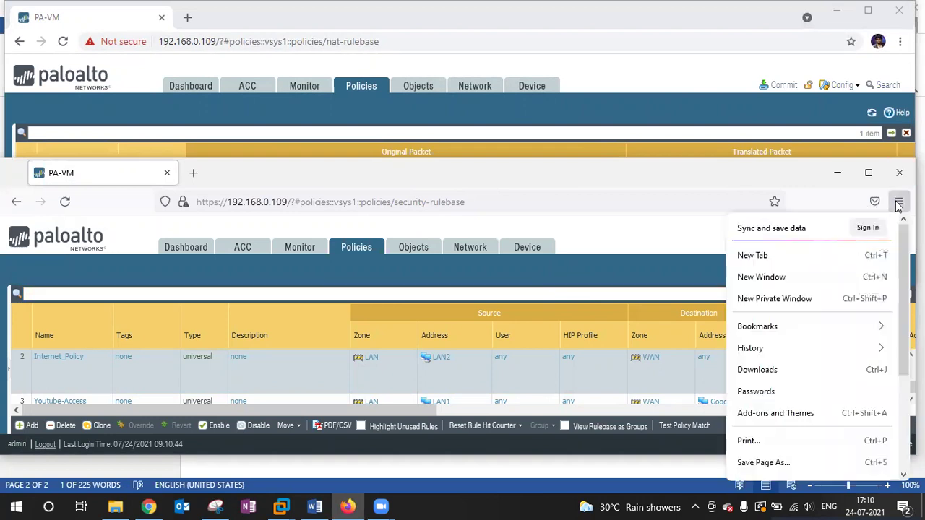
left_click(796, 331)
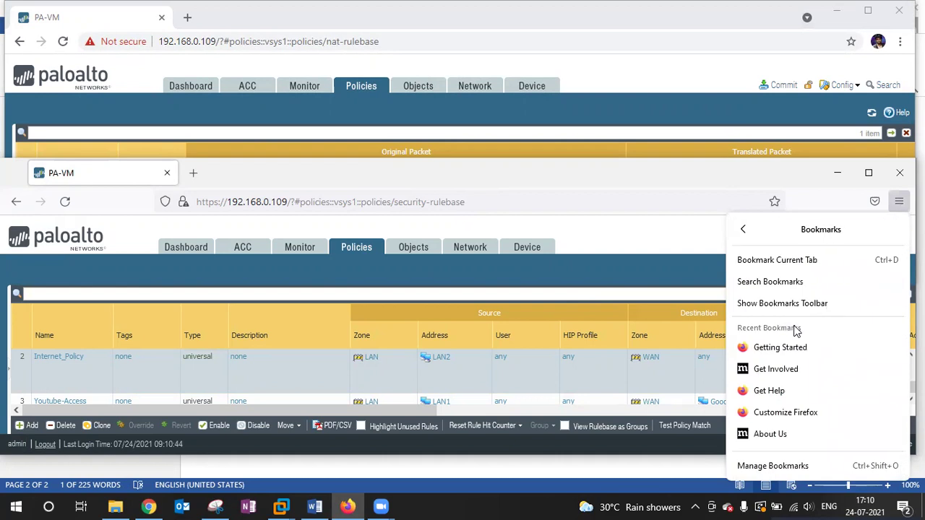
left_click(672, 210)
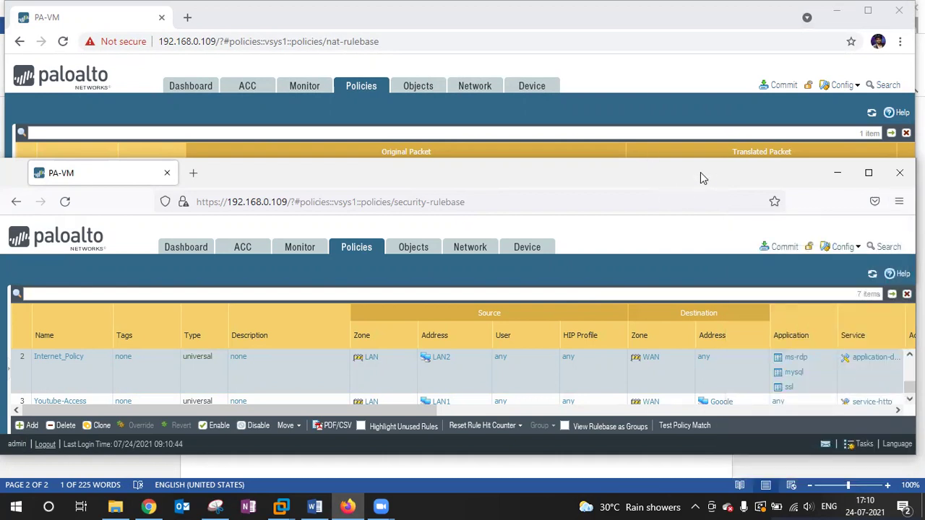
left_click(659, 115)
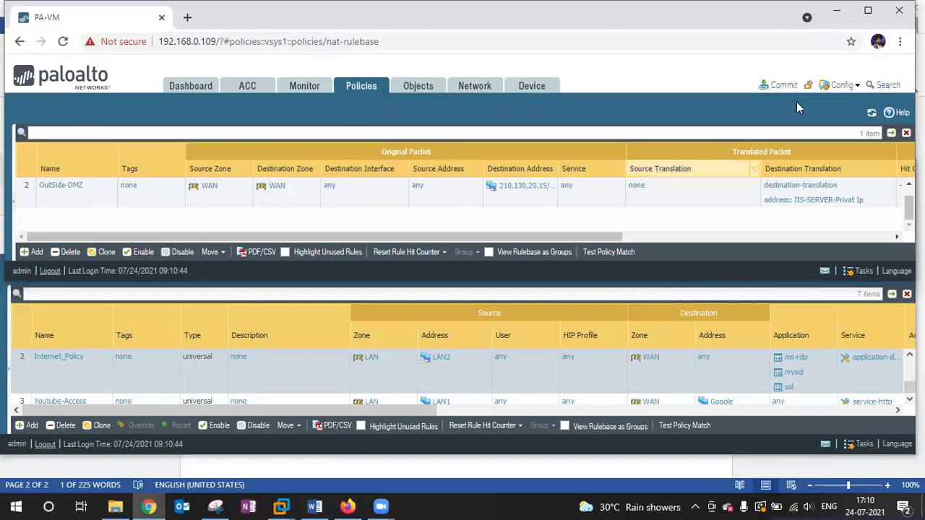
Step: Maximize the Firefox window and bring the last rules of the security rulebase into view
left_click(625, 338)
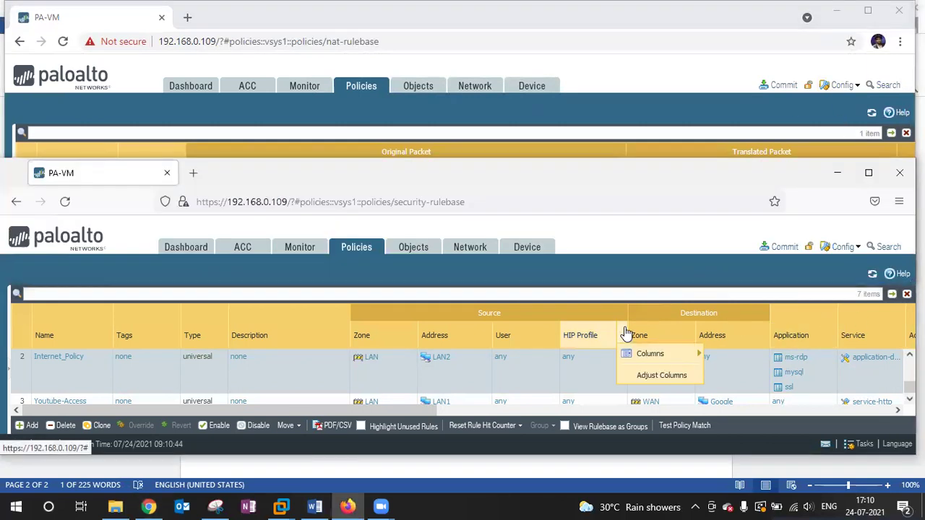
left_click(868, 172)
scroll(383, 251, "down", 2)
scroll(217, 324, "down", 2)
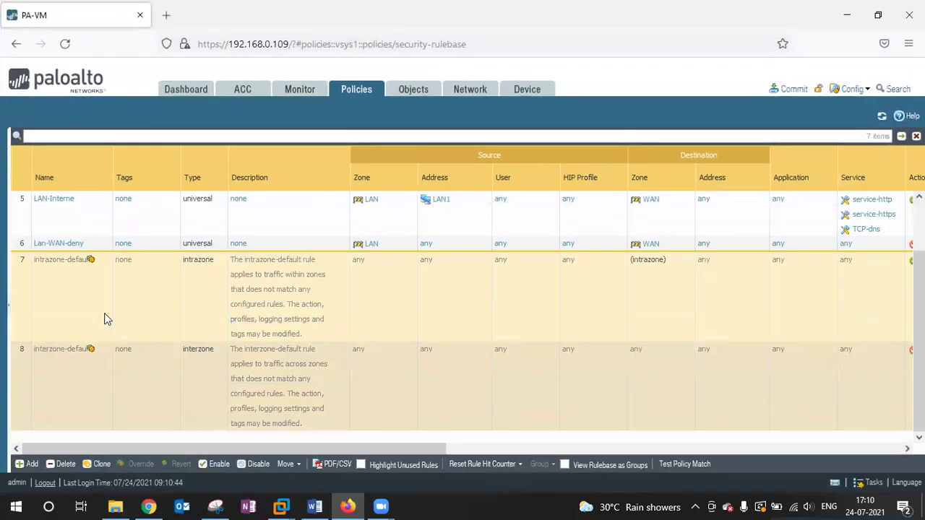
scroll(97, 319, "up", 1)
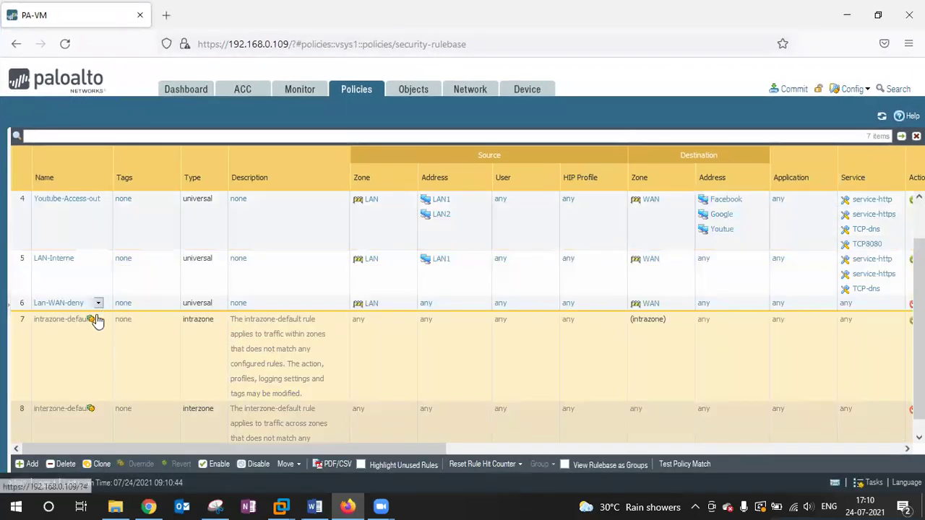
Step: Start a new security policy rule from the Lan-WAN-deny rule and name it Exernat Web server Access
left_click(20, 305)
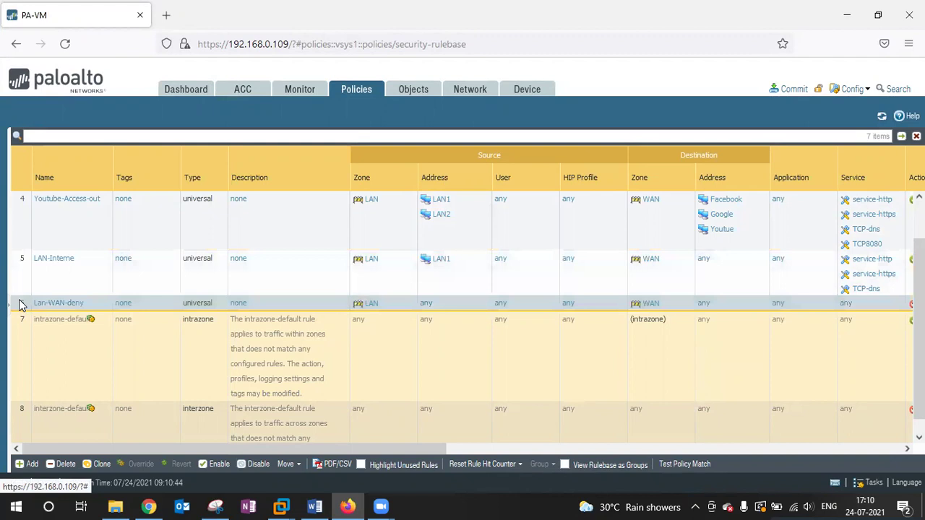
left_click(29, 464)
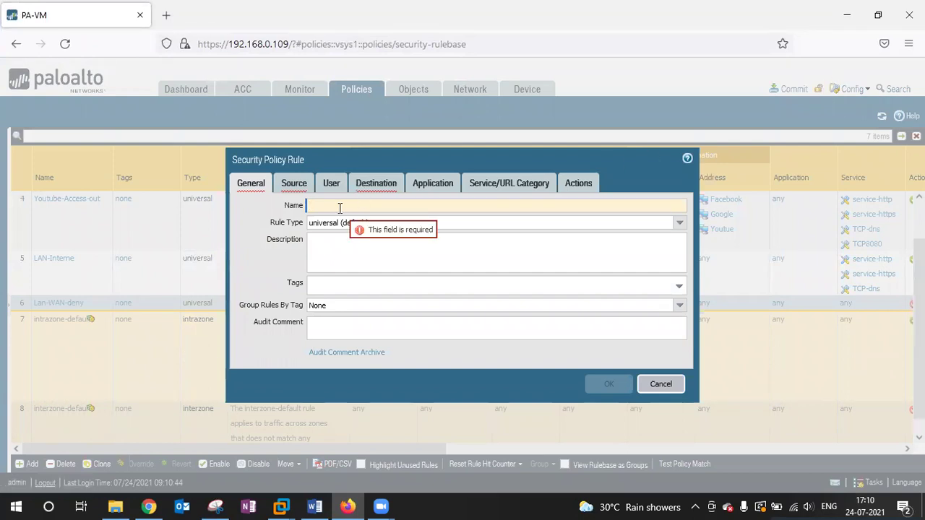
type("Exernal")
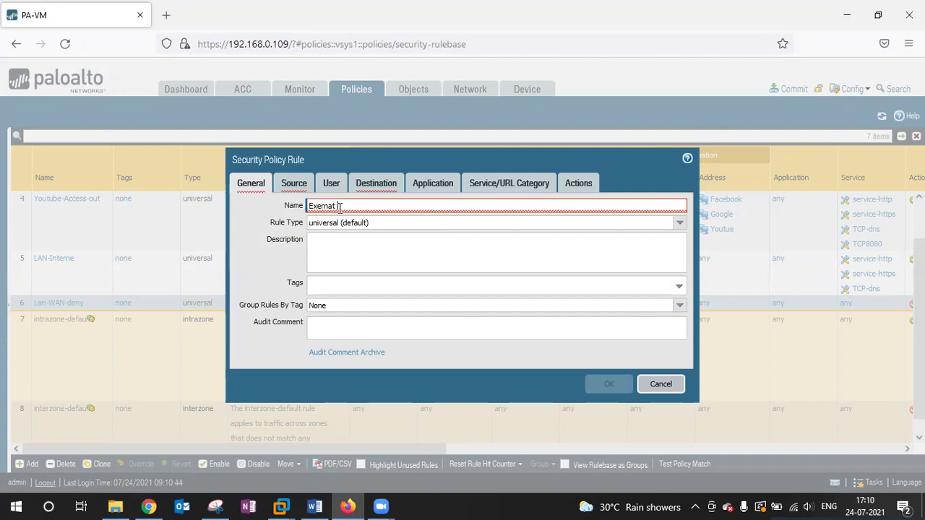
type("t Web server Access")
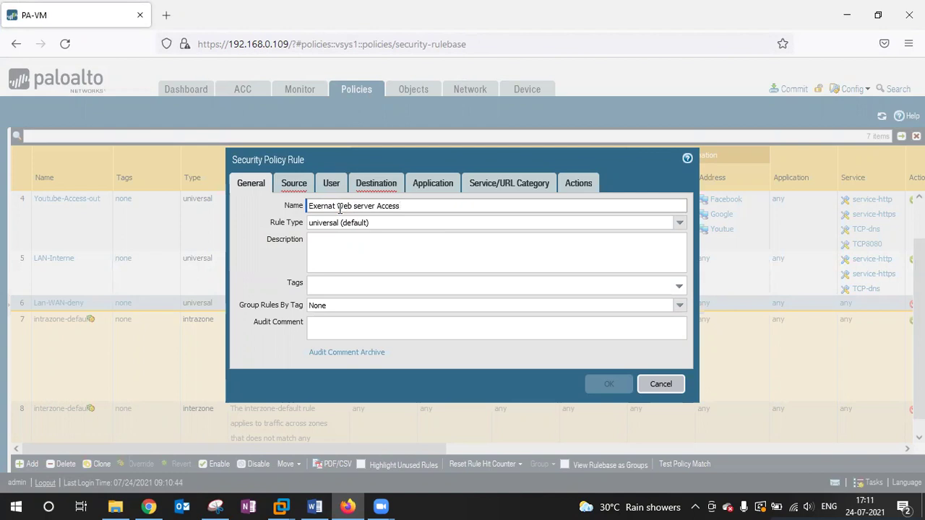
Step: Add WAN as the source zone of the new security rule, keeping the source address as Any
left_click(295, 188)
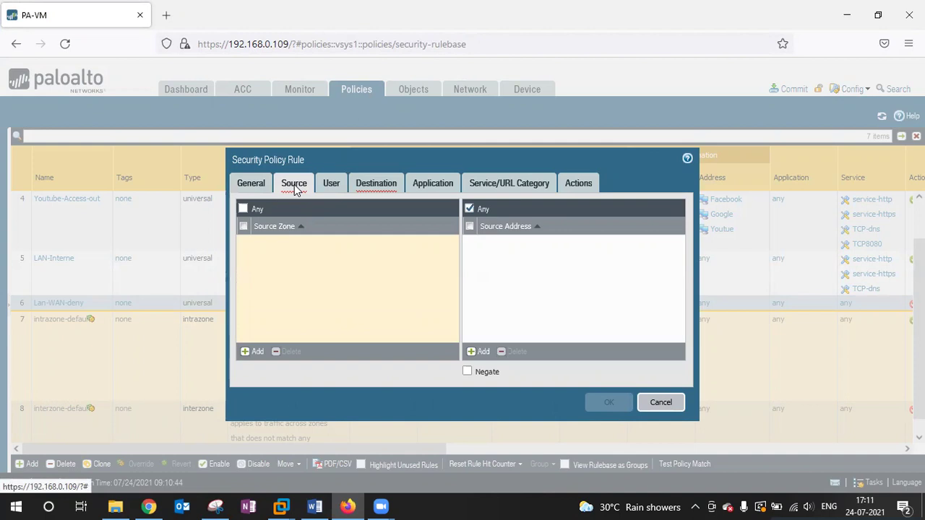
left_click(254, 357)
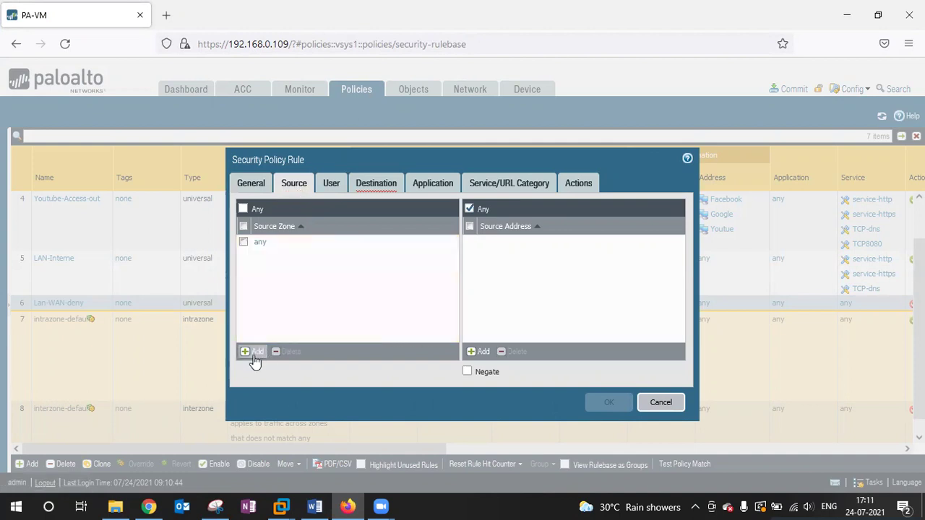
left_click(268, 283)
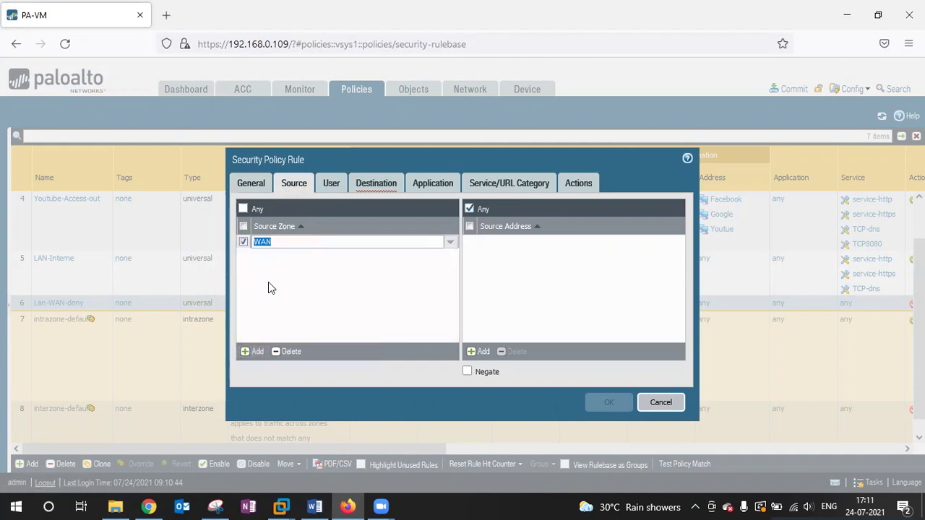
left_click(518, 295)
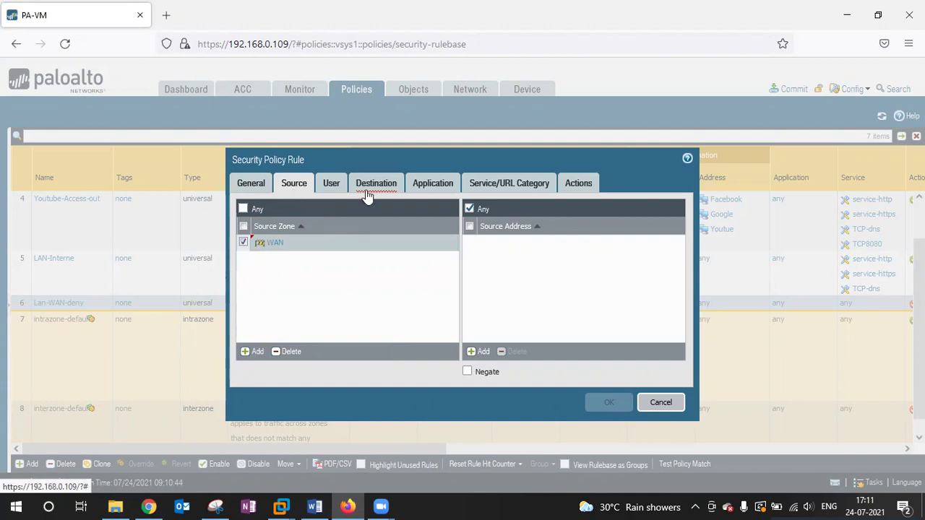
Step: Check the zones available as the rule's destination zone and discard the unfinished security rule
left_click(330, 186)
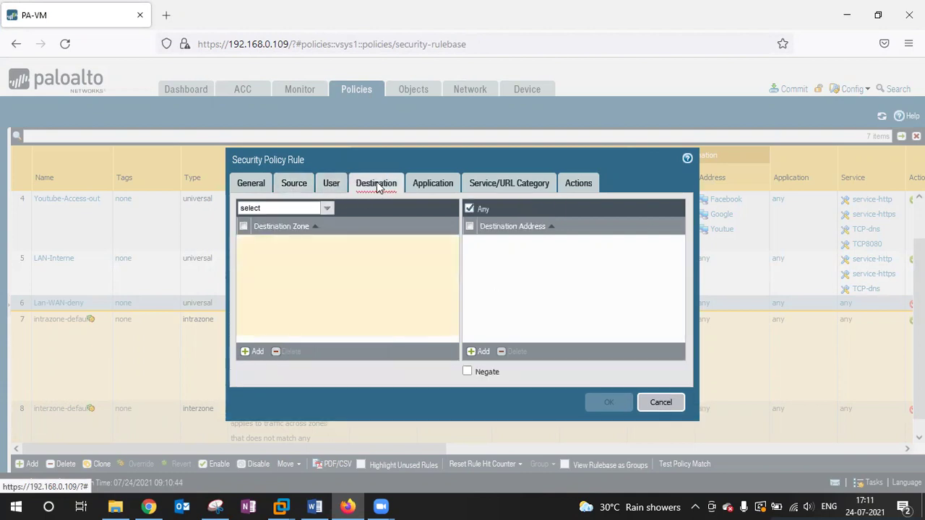
left_click(254, 353)
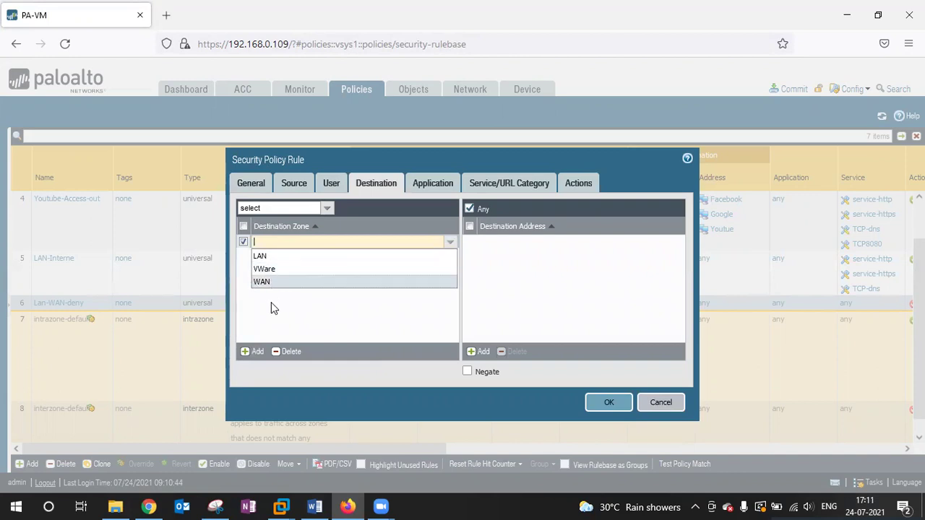
left_click(271, 302)
left_click(249, 352)
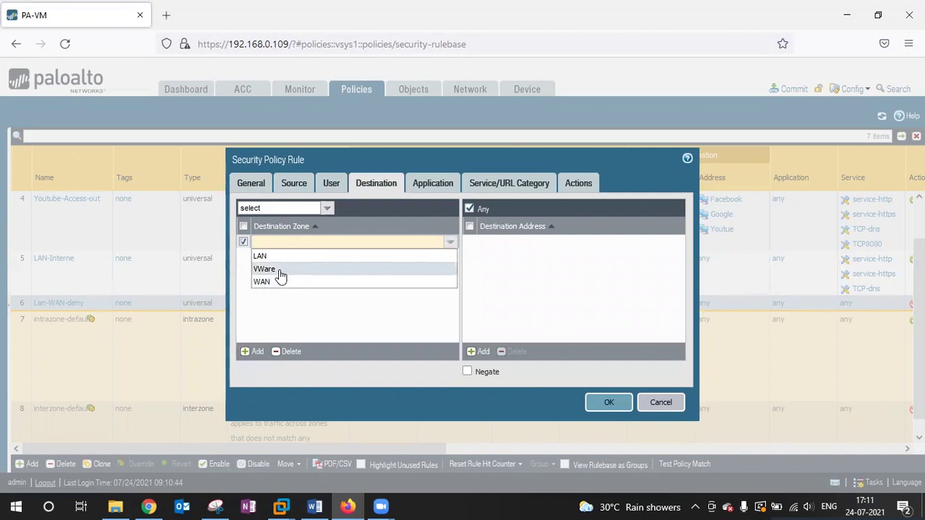
left_click(659, 405)
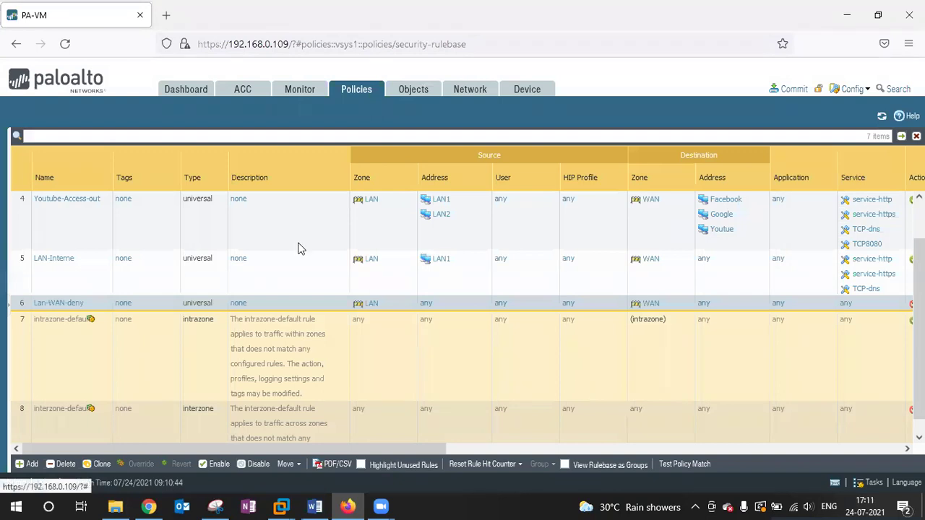
Step: Open the ethernet1/9 interface from the network configuration and set its interface type to Layer3
left_click(464, 93)
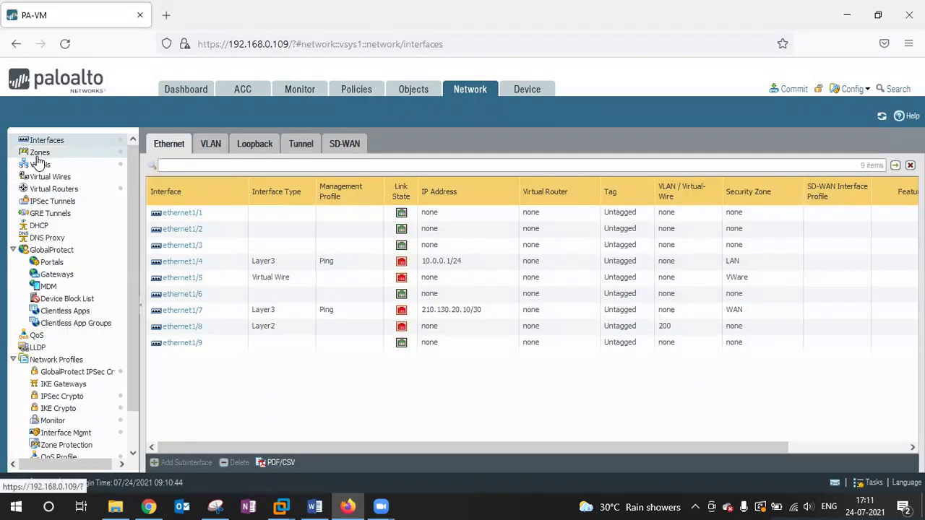
left_click(38, 154)
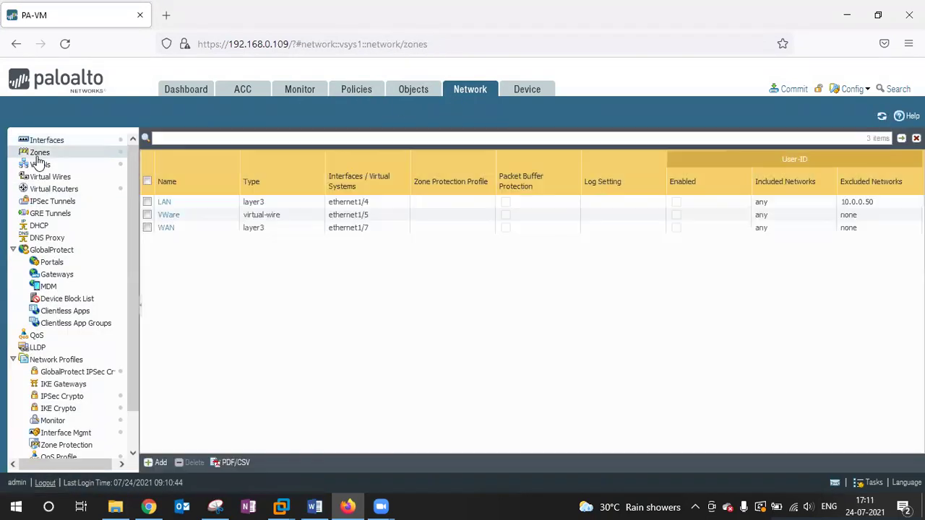
left_click(63, 144)
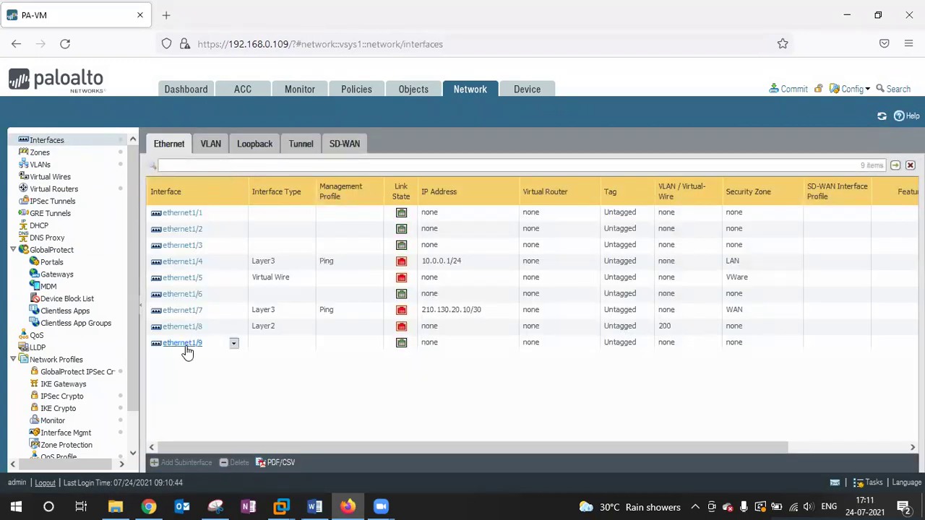
left_click(188, 352)
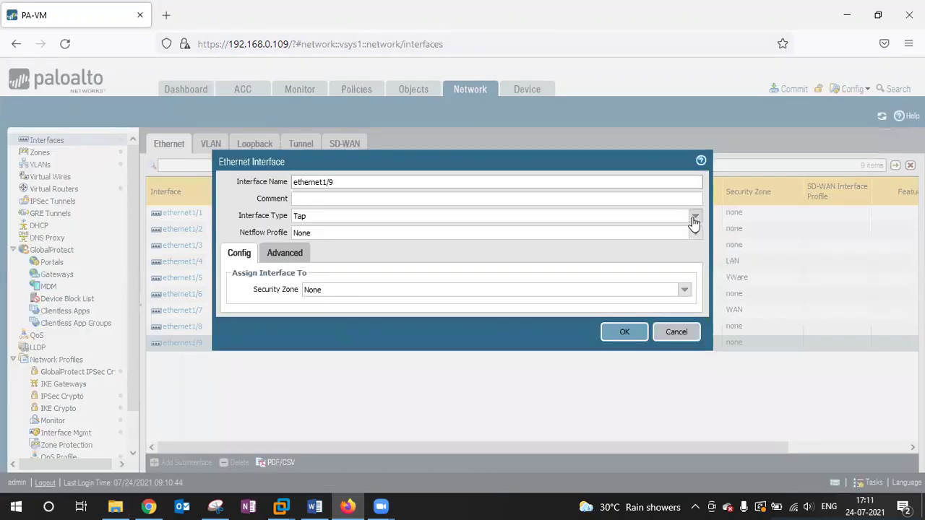
left_click(694, 217)
left_click(307, 281)
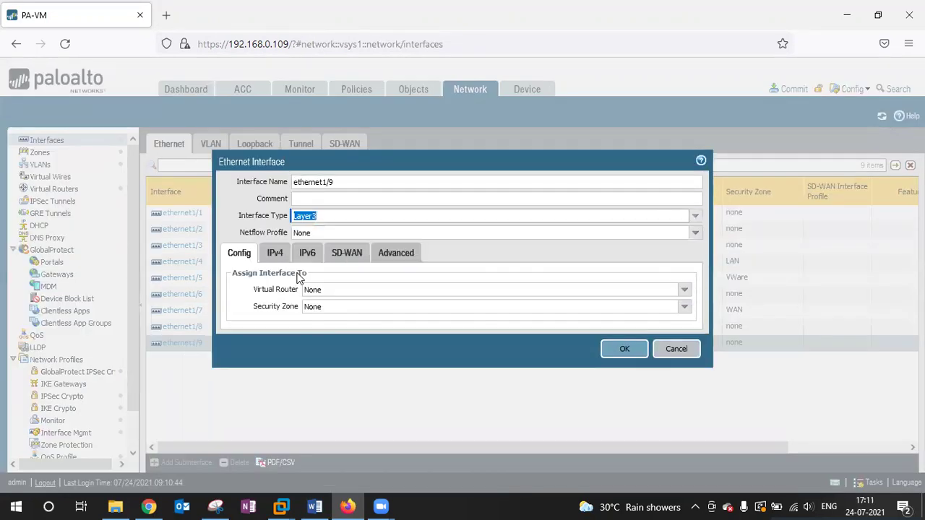
Step: Assign the static IPv4 address 172.16.0.1/24 to ethernet1/9 and save the interface
left_click(275, 254)
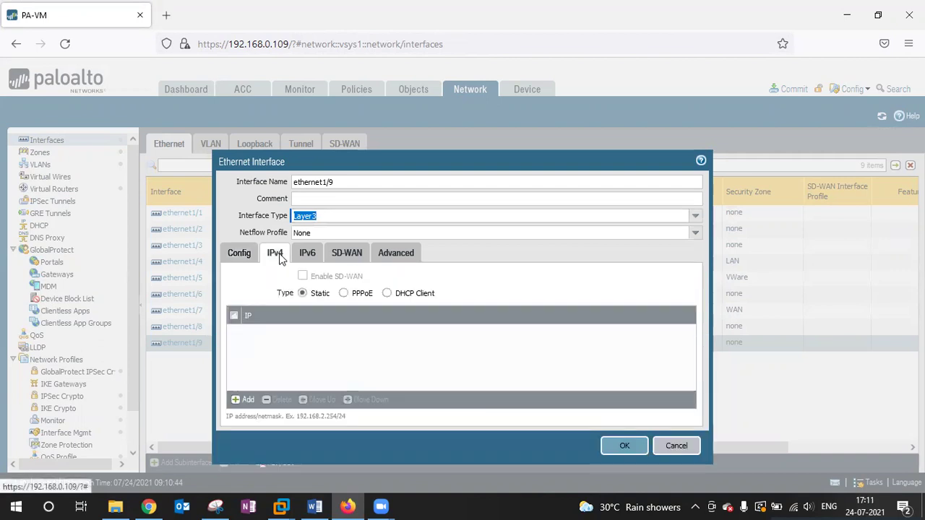
left_click(238, 399)
type("17")
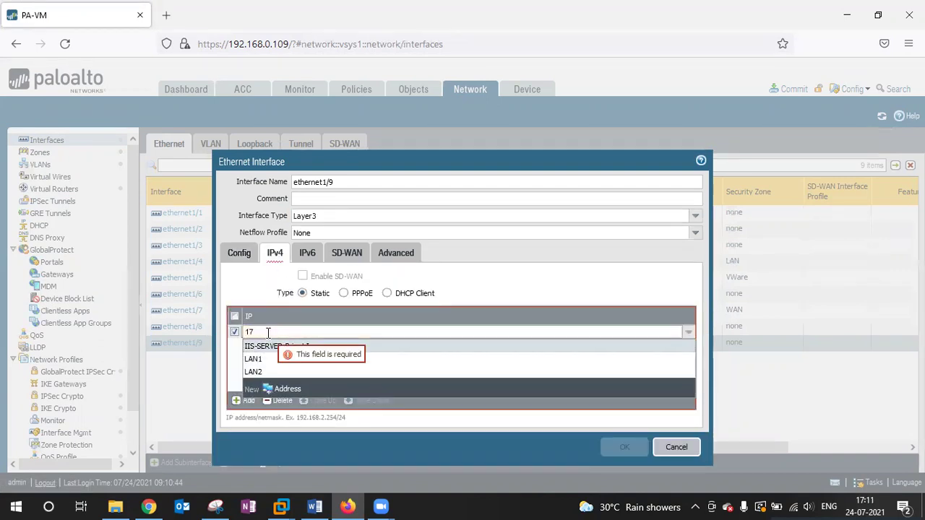
type("2.16")
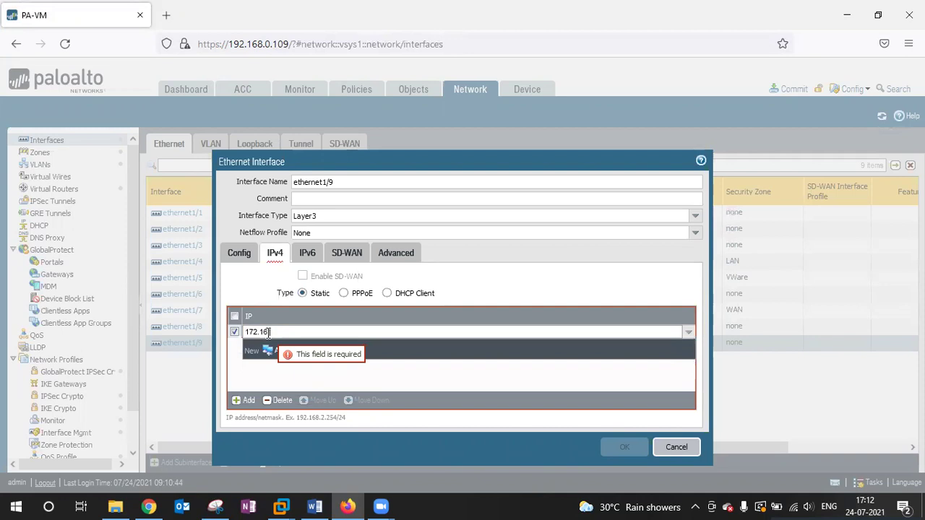
type(".0.1")
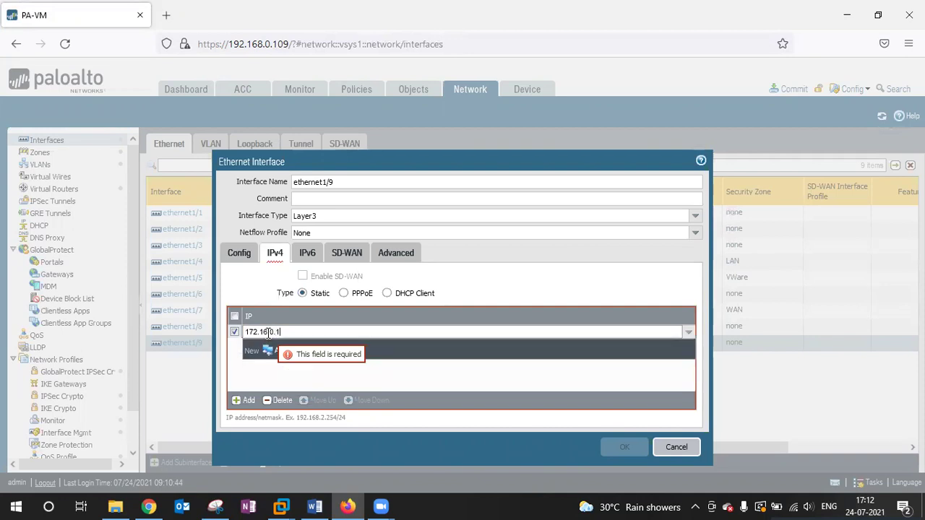
type("/24")
left_click(325, 363)
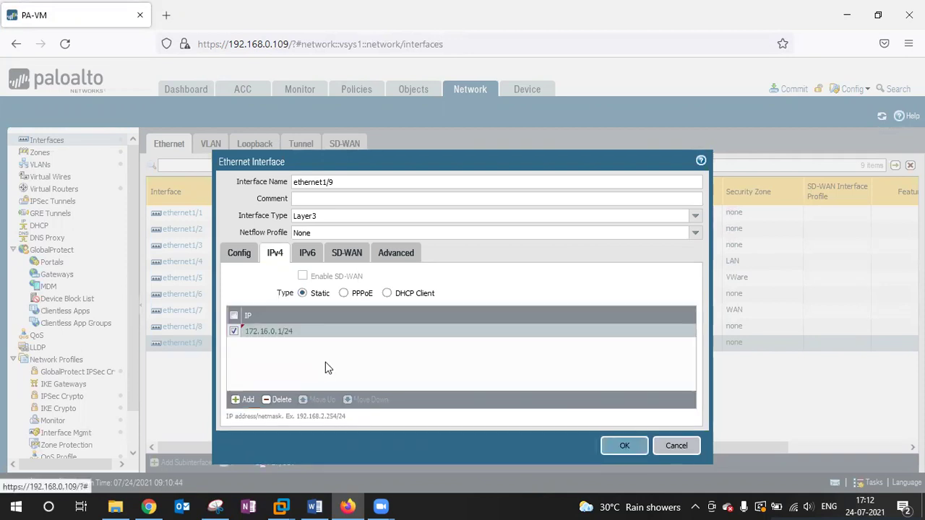
left_click(607, 446)
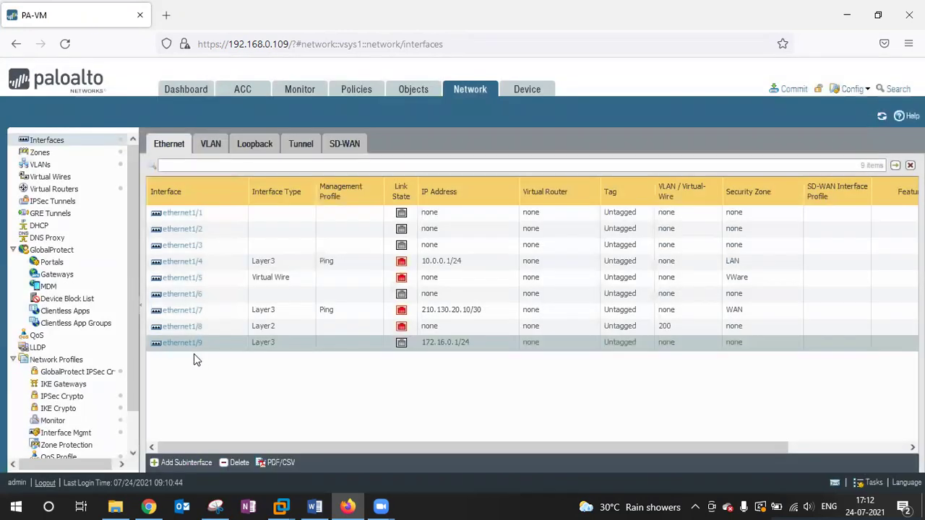
Step: Start a new zone named DMZ and set its type to Layer3
left_click(29, 154)
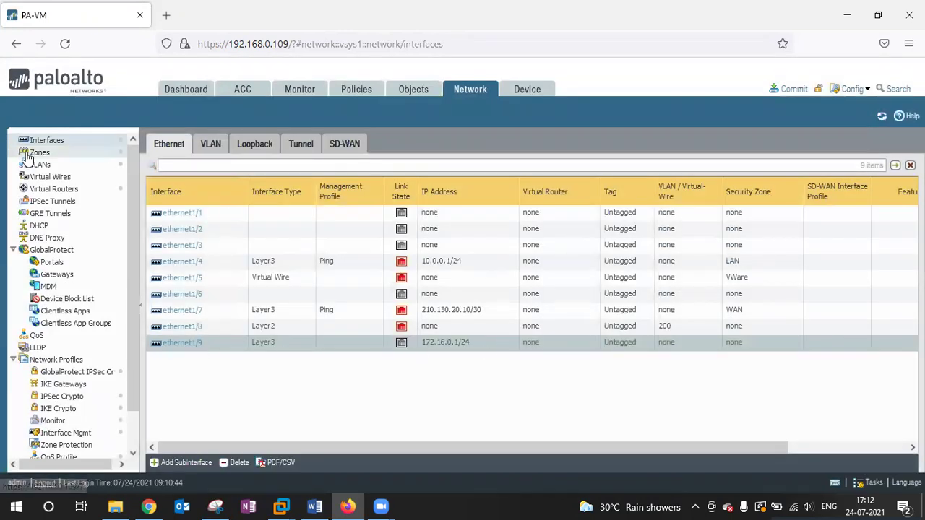
left_click(156, 463)
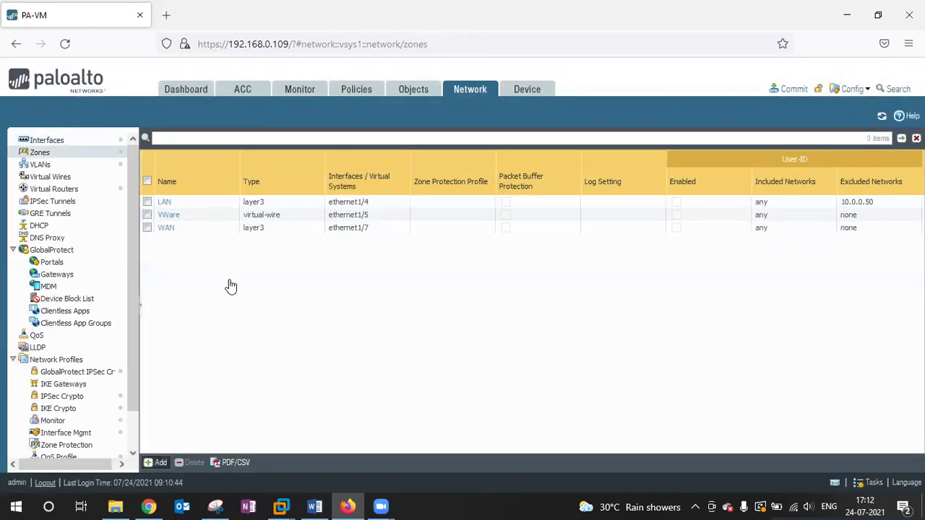
type("DMZ")
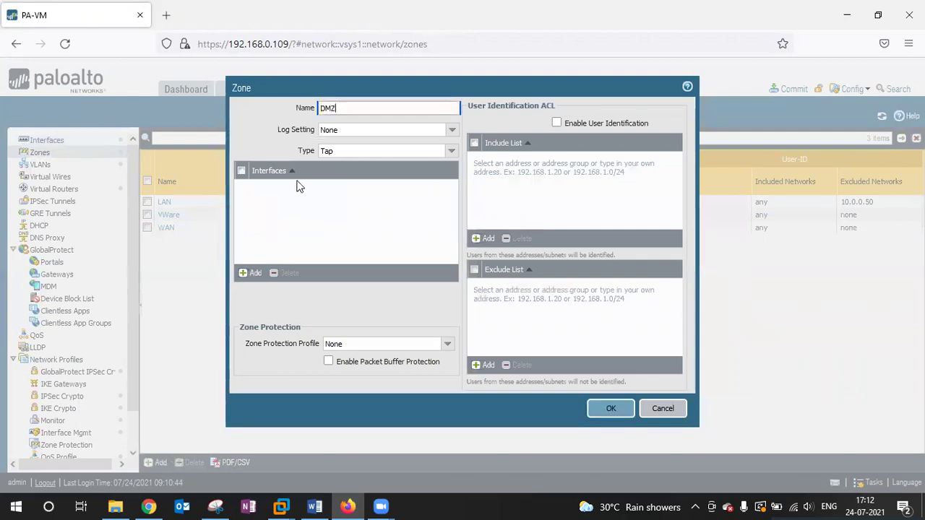
left_click(449, 151)
left_click(331, 203)
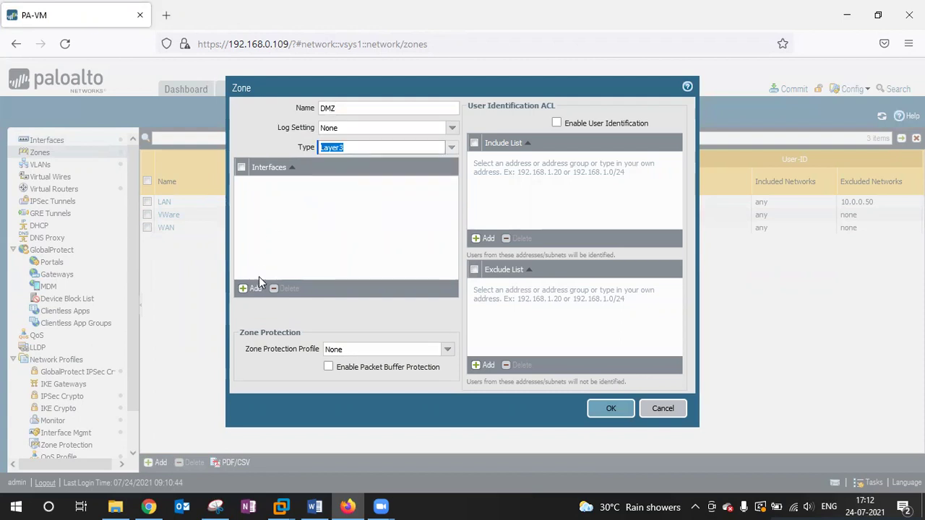
Step: Add ethernet1/9 to the DMZ zone, save it and check the zone assignment in the interface list
left_click(250, 291)
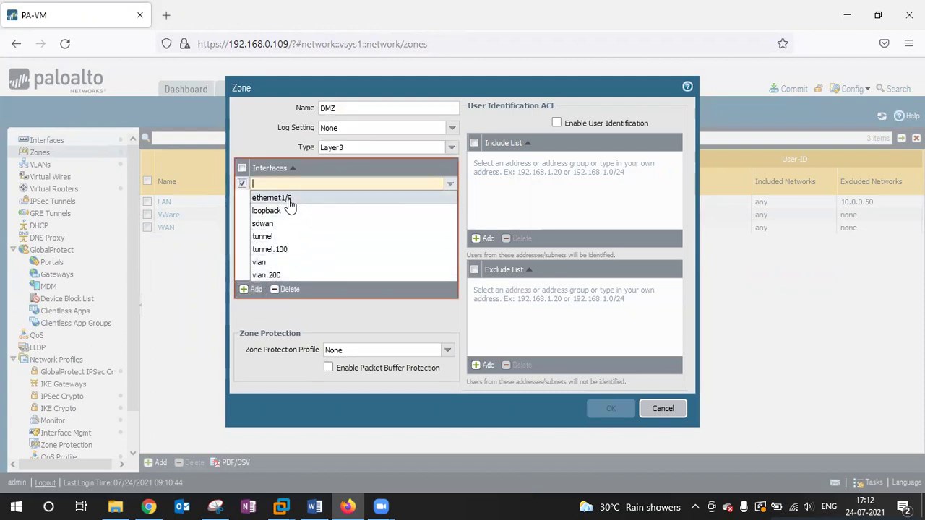
left_click(289, 204)
left_click(183, 280)
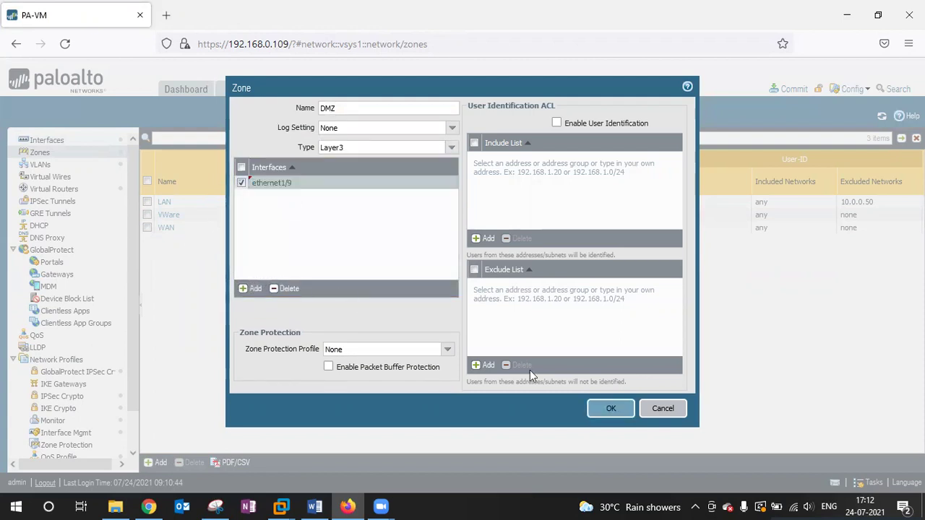
left_click(609, 409)
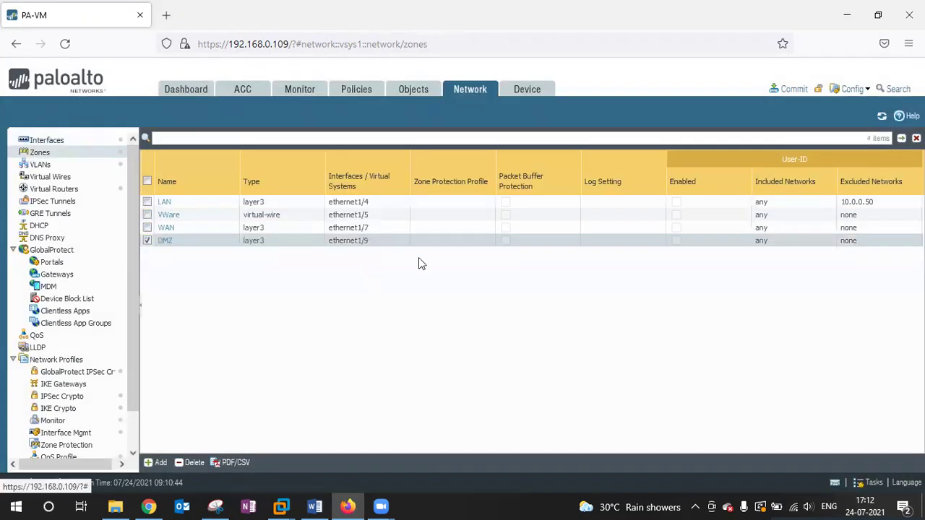
left_click(64, 141)
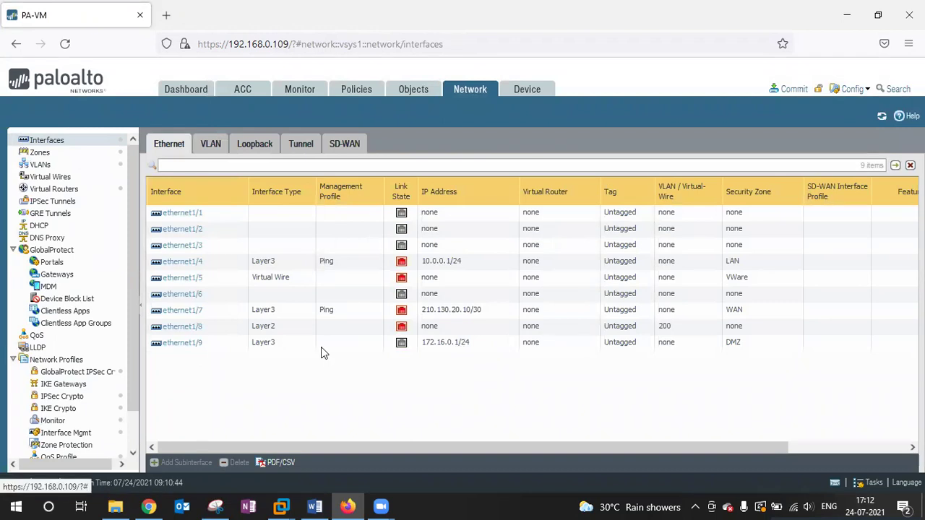
Step: Return to the security rulebase in Firefox and restore the window down to bring the Chrome NAT rulebase into view
left_click(358, 93)
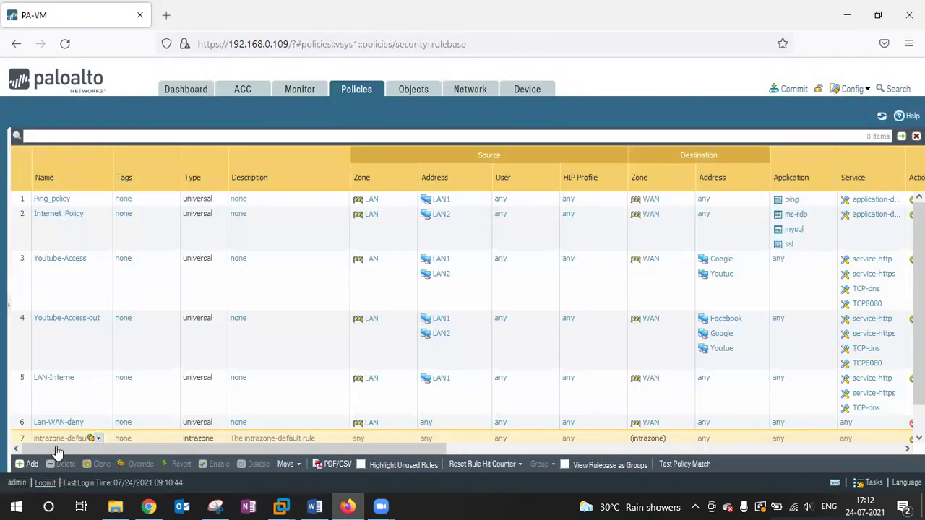
left_click(30, 464)
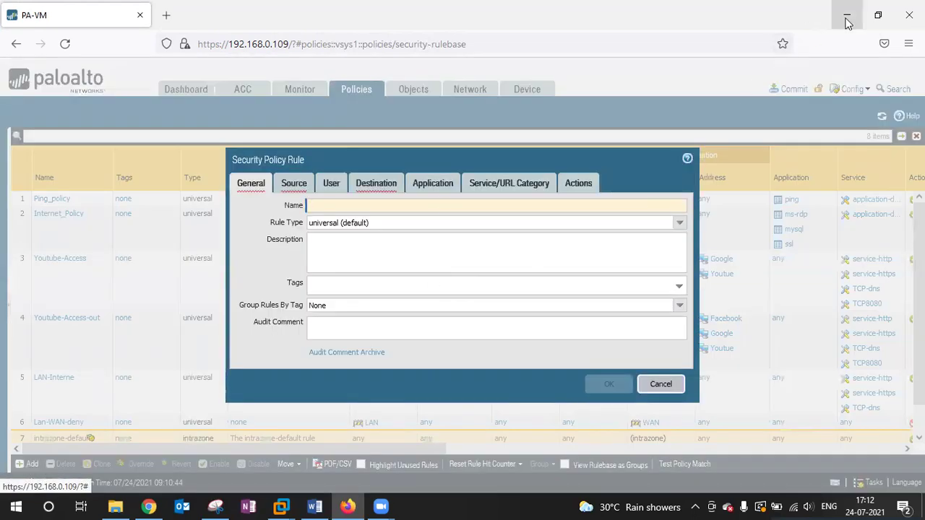
left_click(665, 386)
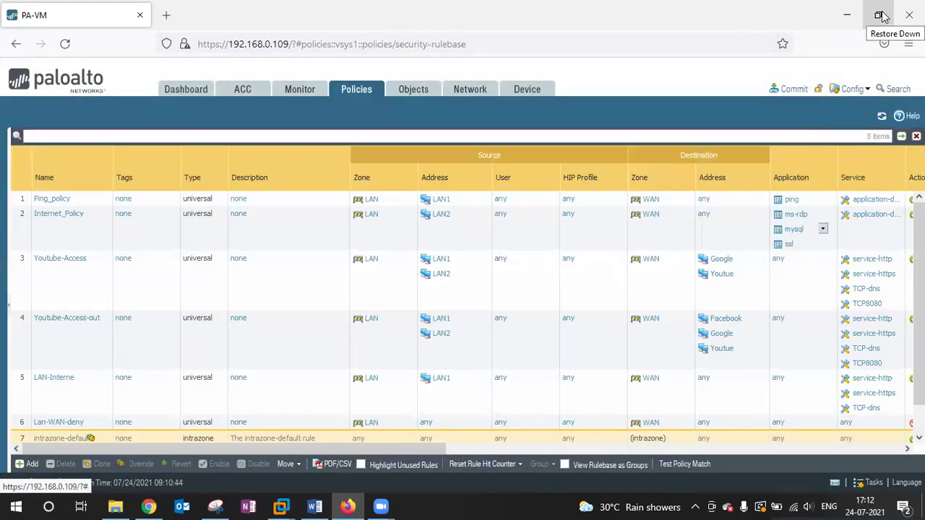
left_click(879, 15)
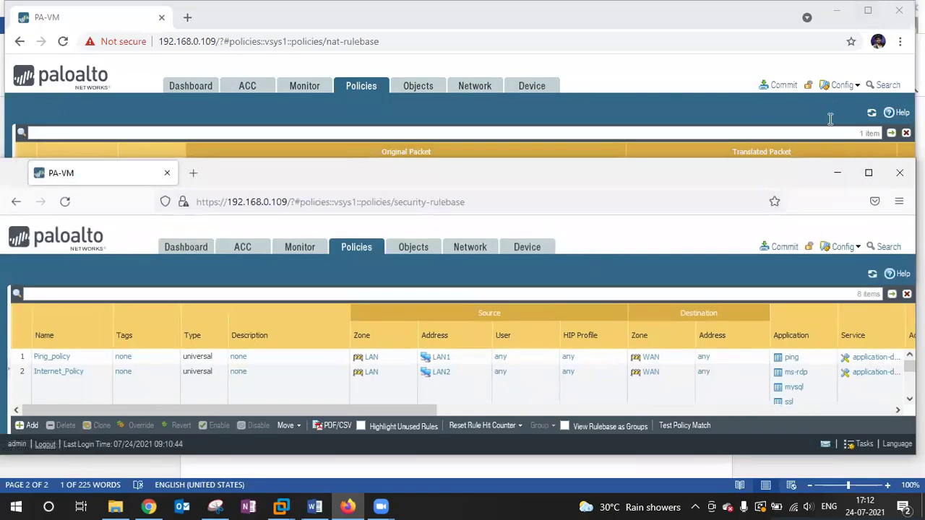
left_click(759, 28)
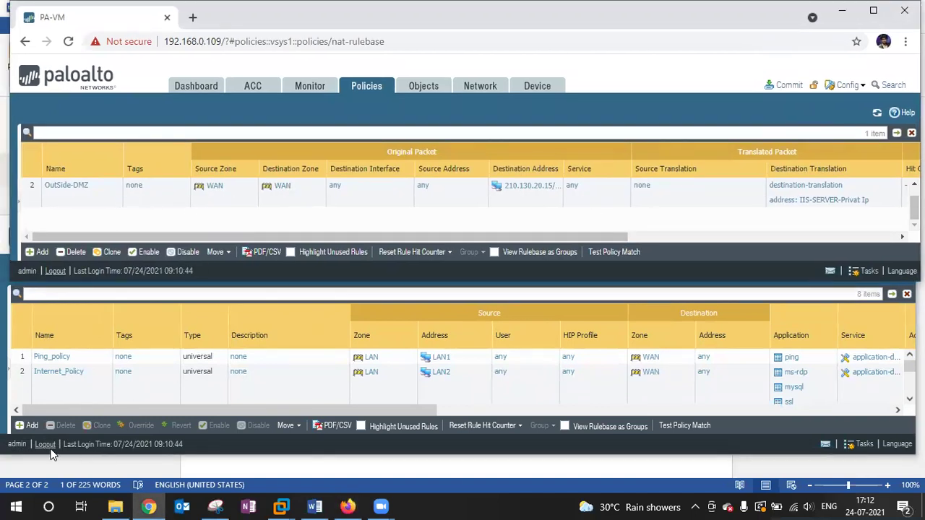
left_click(25, 432)
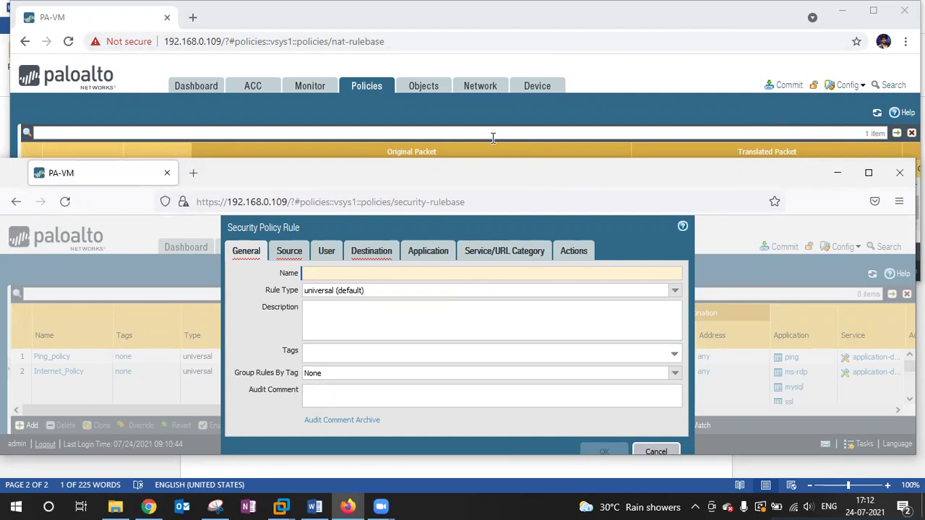
left_click(656, 451)
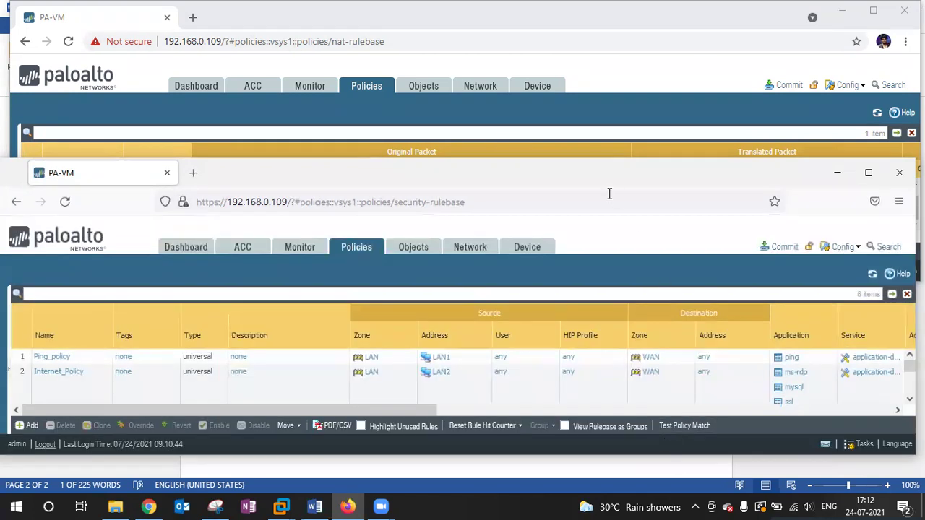
Step: Arrange the Firefox window with the security rulebase above the Chrome window showing the OutSide-DMZ NAT rule
left_click(606, 106)
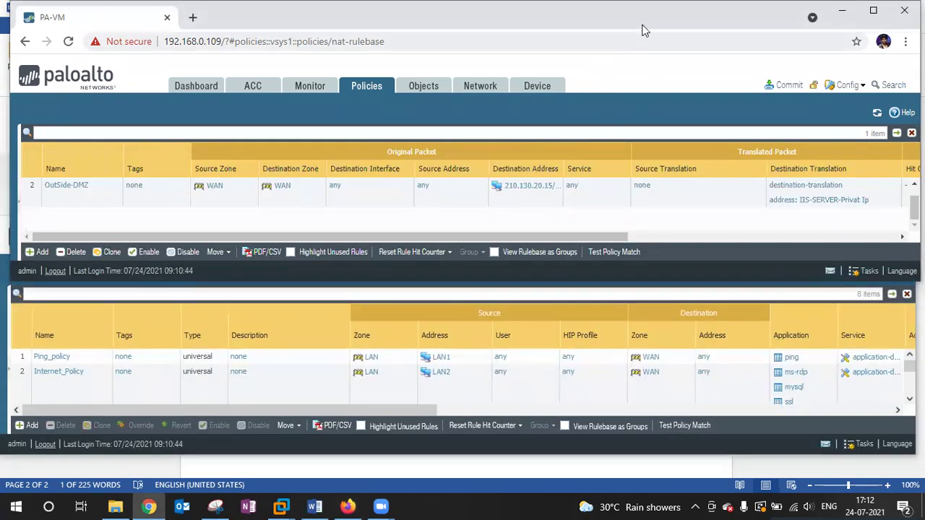
left_click_drag(645, 31, 634, 237)
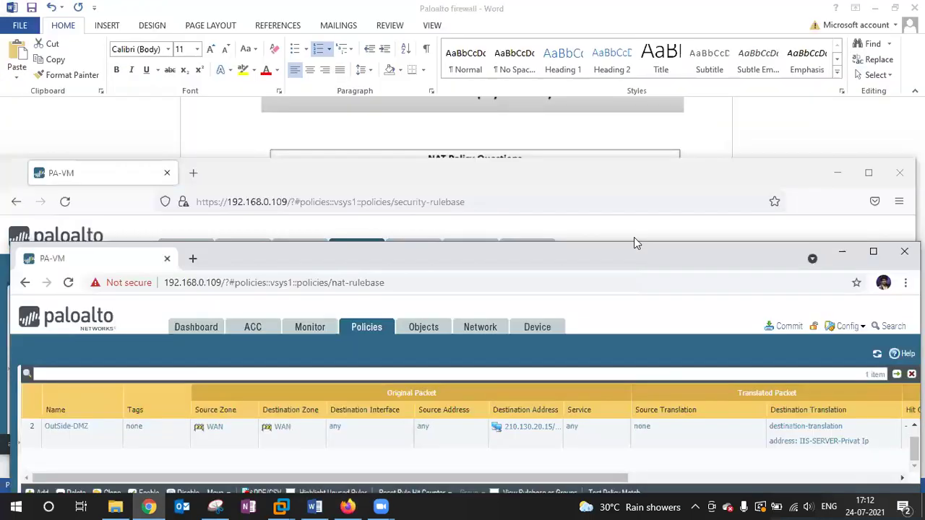
left_click(628, 175)
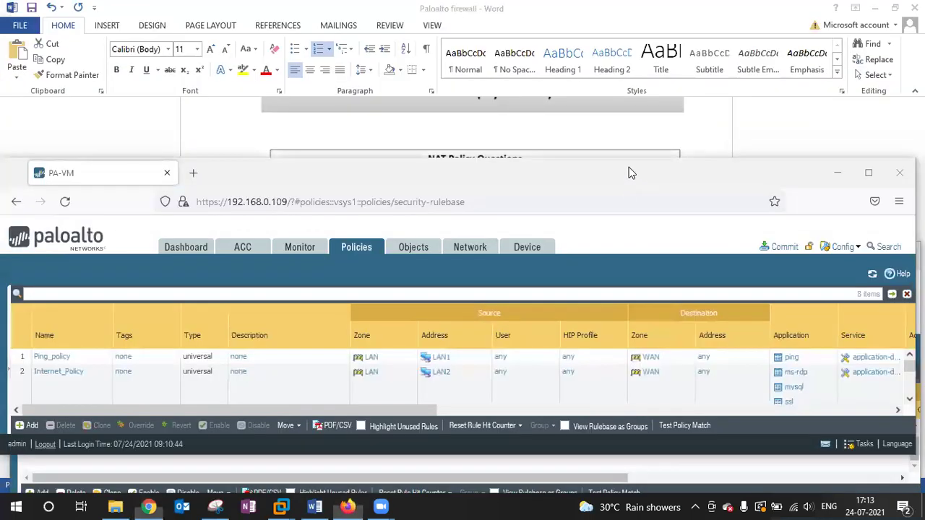
left_click_drag(629, 173, 638, 21)
left_click(624, 324)
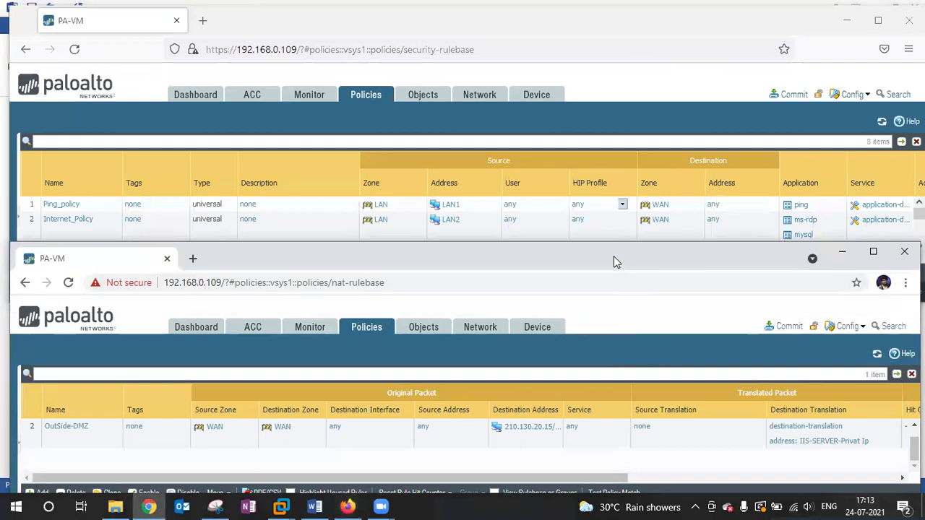
left_click_drag(613, 258, 610, 241)
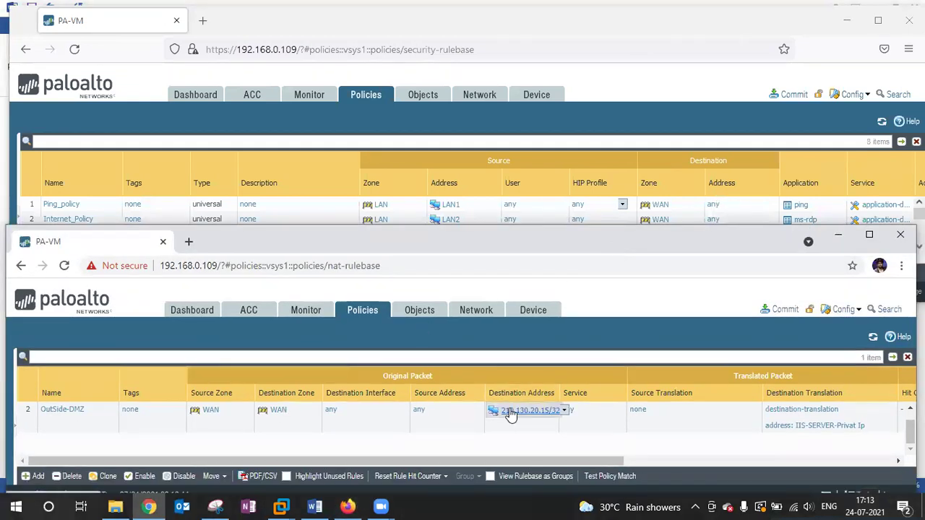
left_click(637, 32)
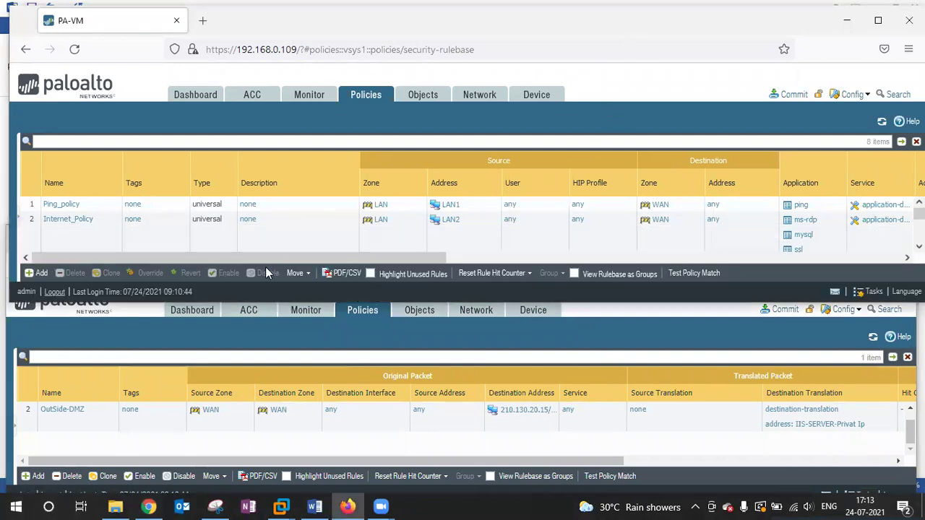
Step: Start a new security policy rule named externat-WEB-Access and add WAN as its source zone
left_click(39, 274)
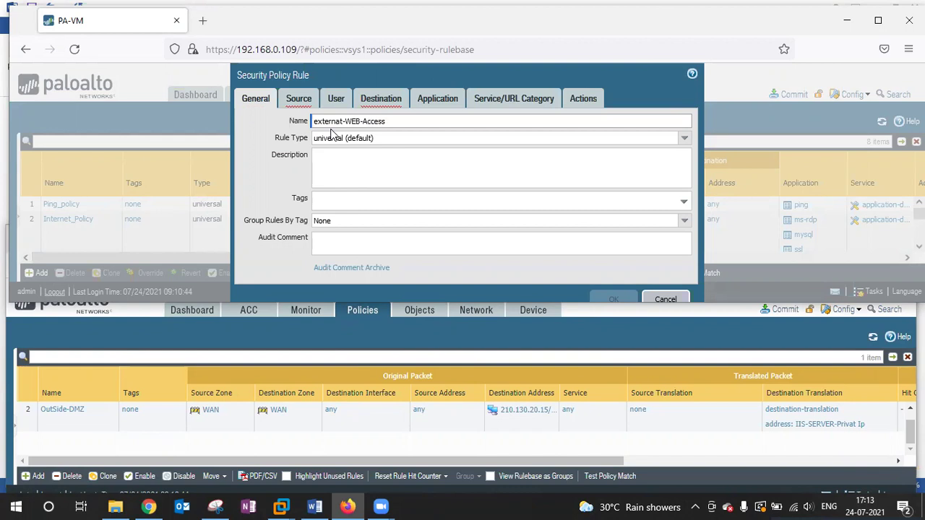
left_click(298, 99)
left_click(262, 267)
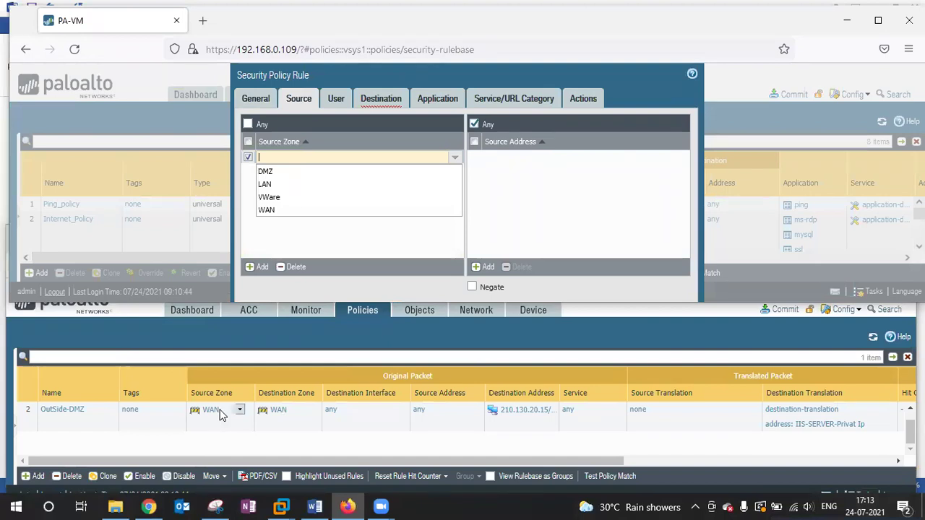
left_click(281, 211)
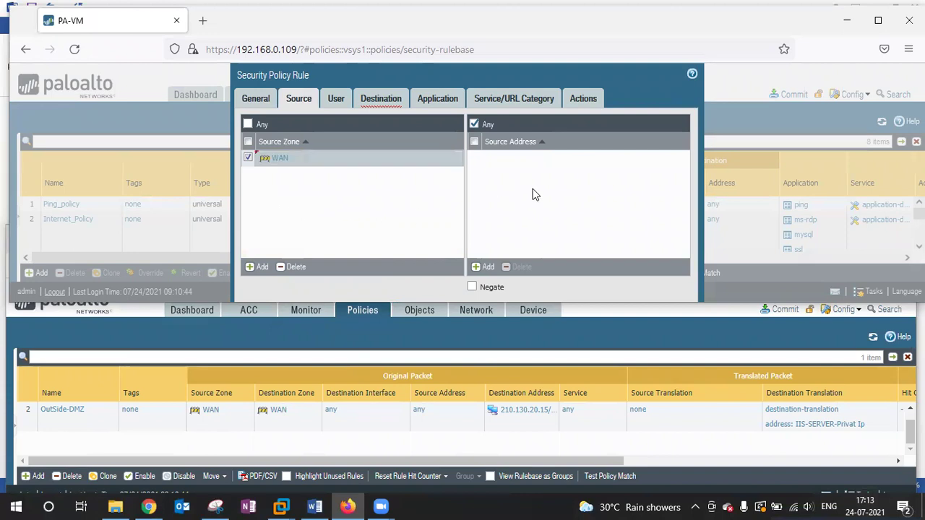
Step: Consult the policy questions in the Word notes and the Chrome NAT rule, and add DMZ as the security rule's destination zone
left_click(379, 99)
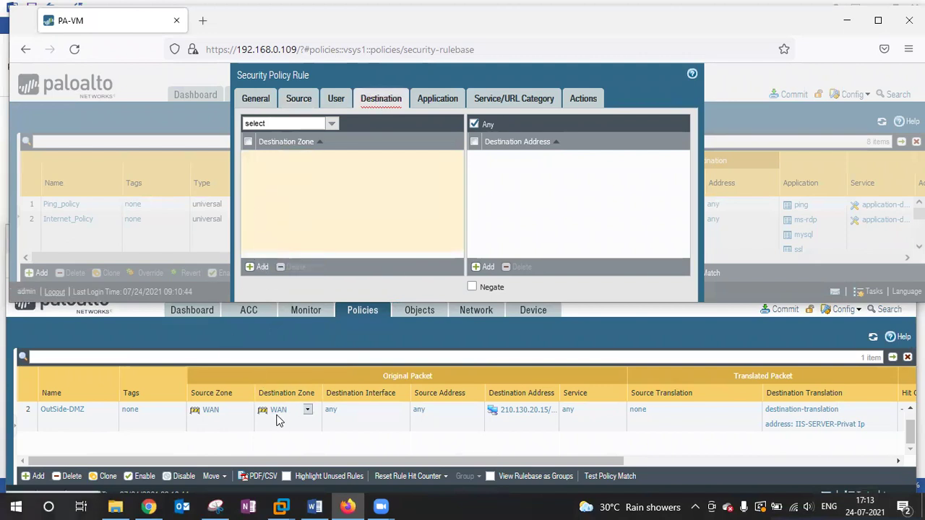
left_click(258, 268)
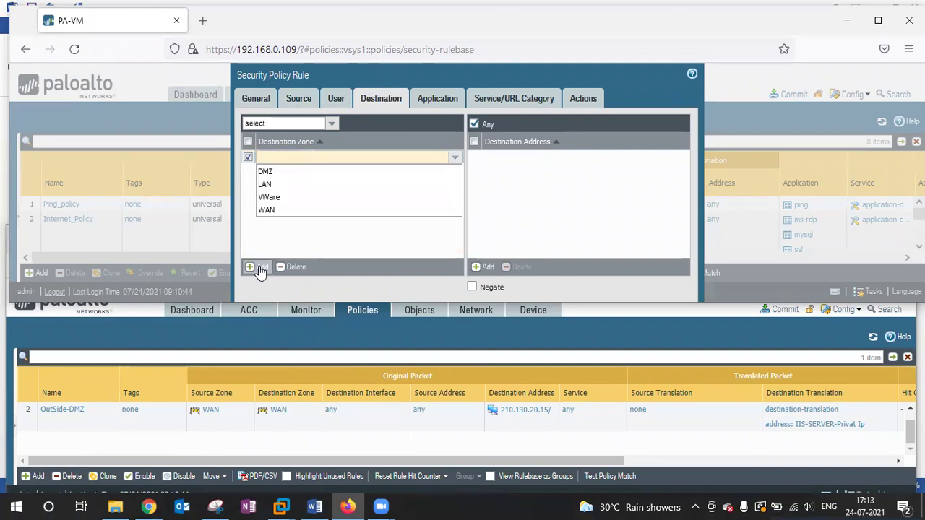
left_click(314, 507)
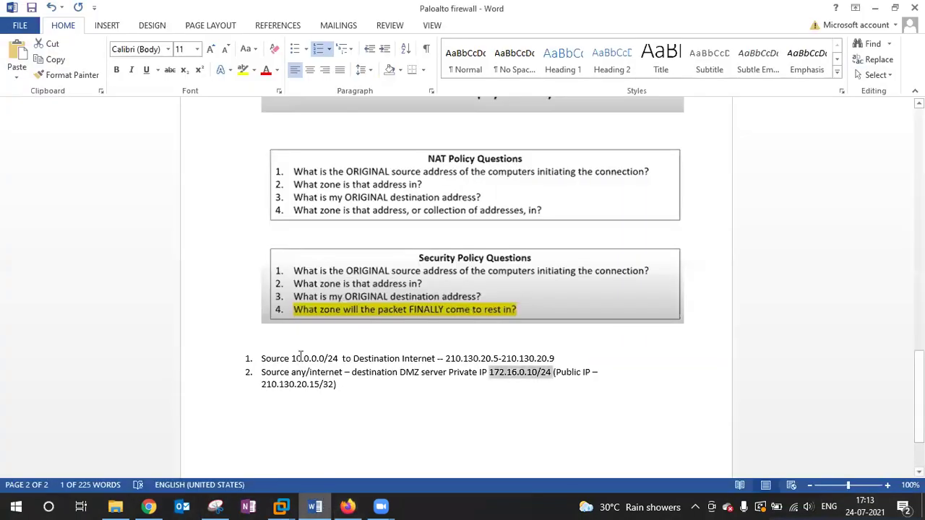
scroll(416, 343, "up", 3)
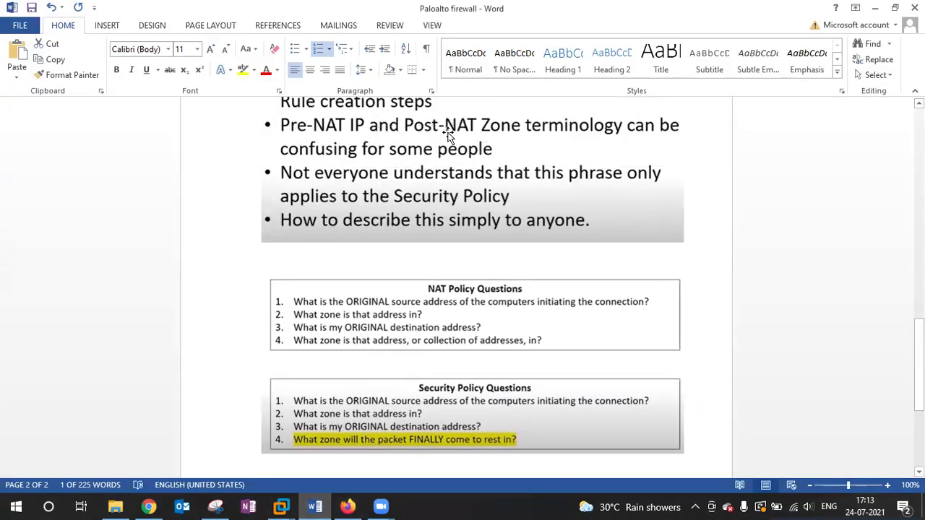
key("alt+Tab")
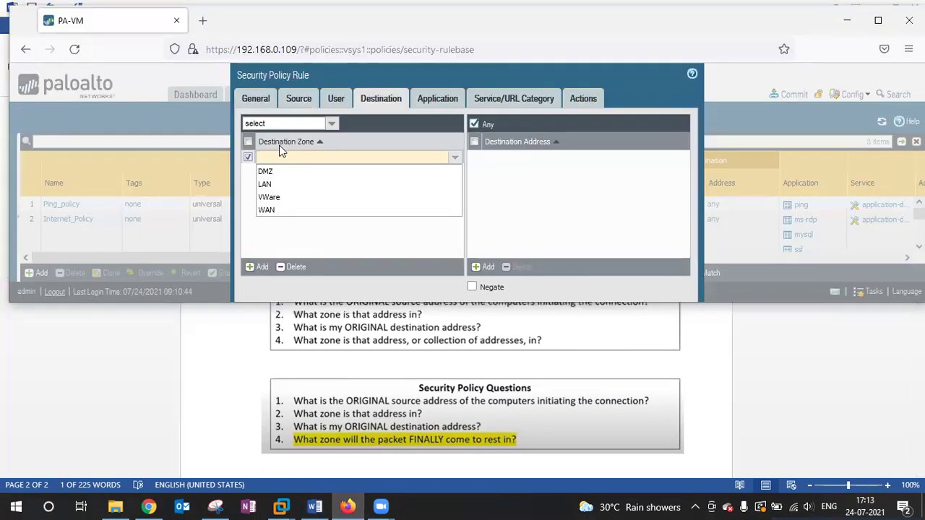
left_click(148, 507)
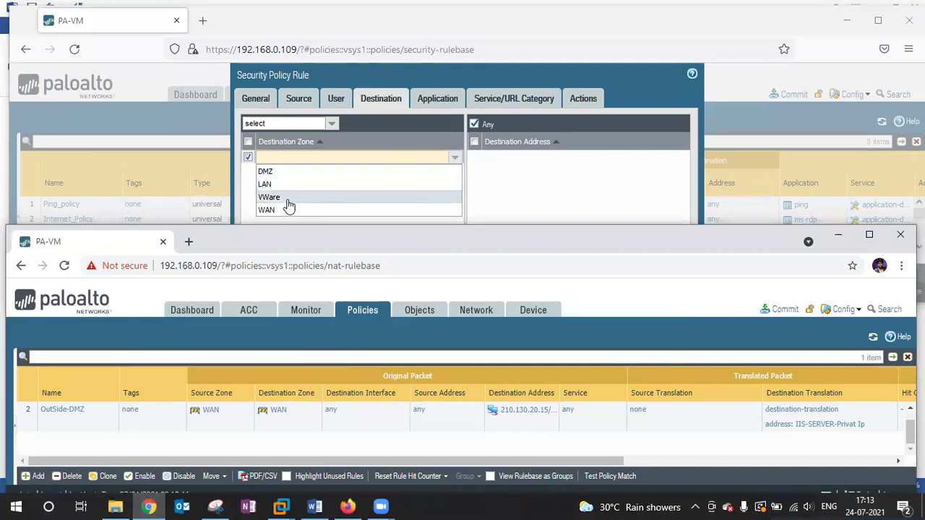
key("alt+Tab")
left_click(265, 171)
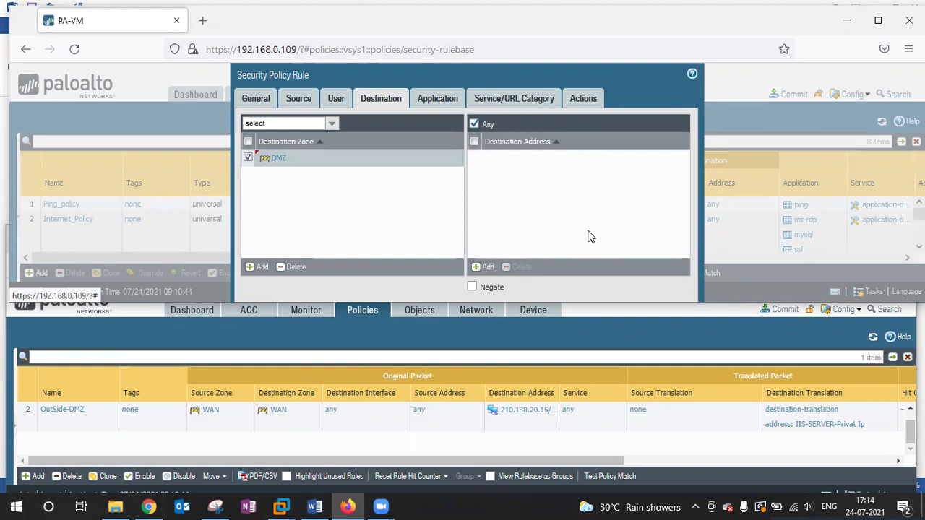
Step: Try IIS-SERVER-Privat Ip as the rule's destination address and remove the entry
left_click(485, 267)
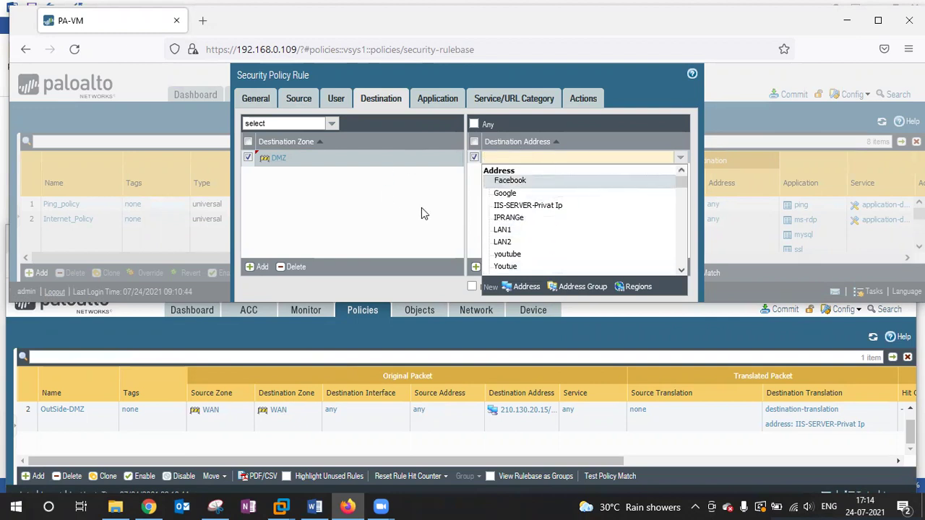
left_click(536, 207)
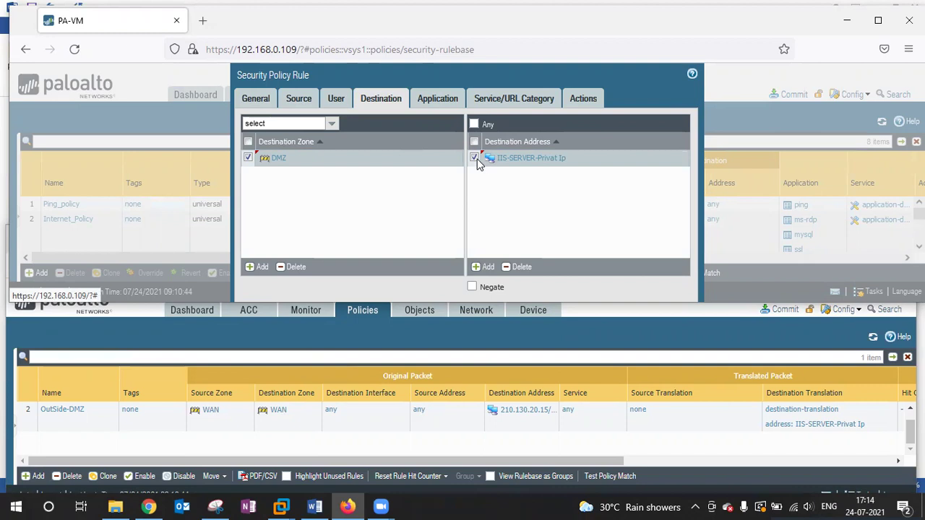
left_click(519, 266)
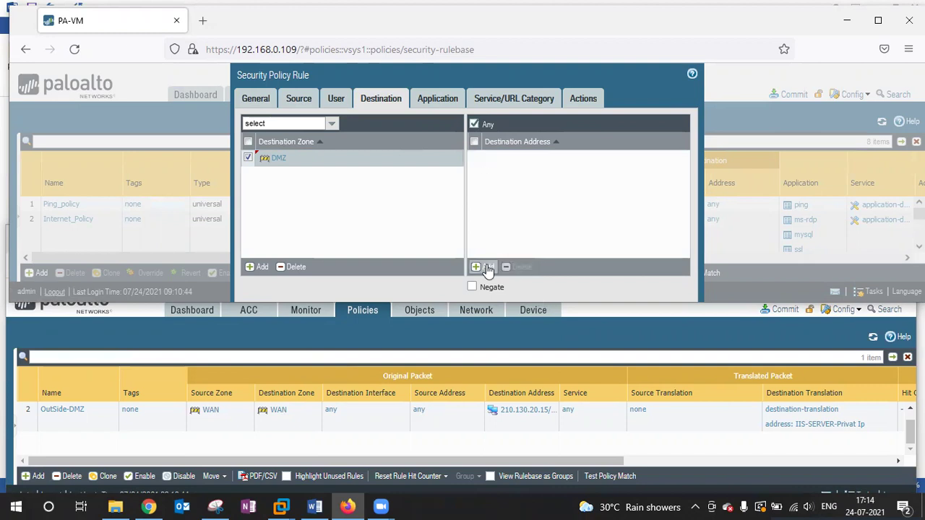
left_click(485, 267)
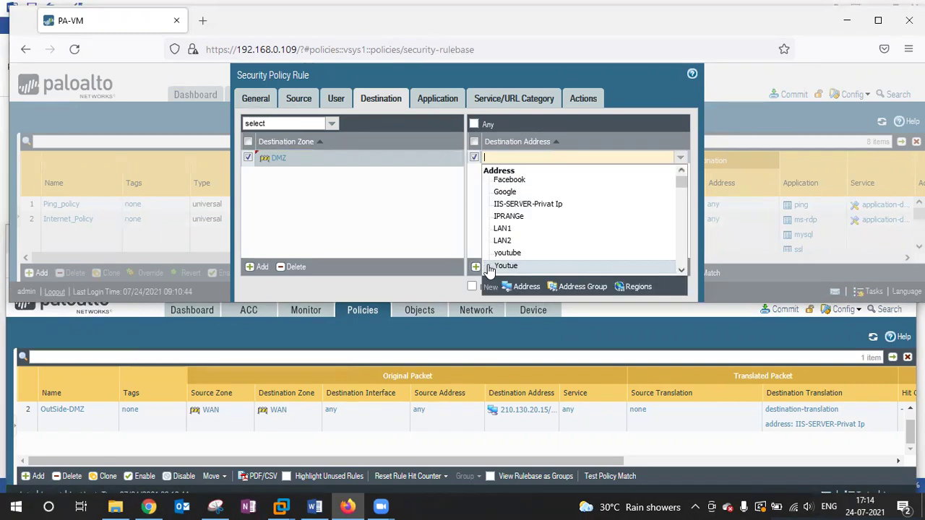
left_click(466, 208)
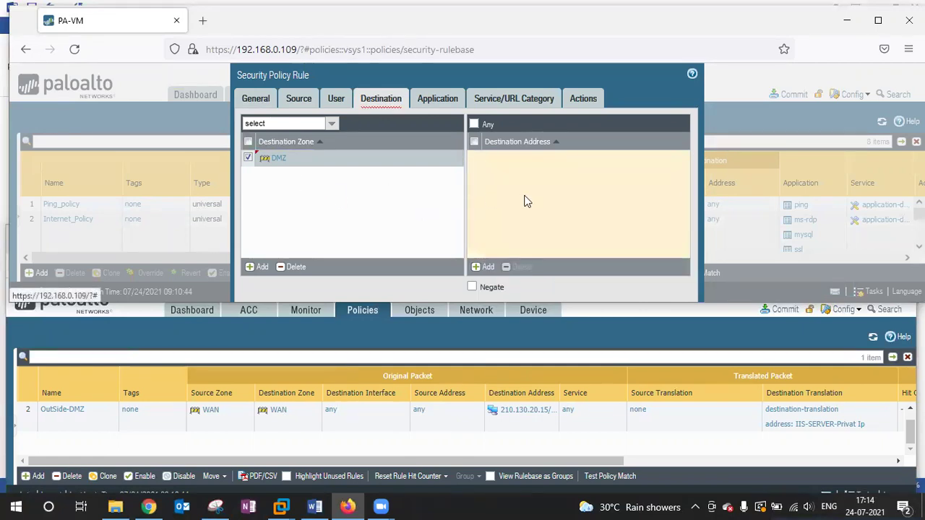
mouse_move(525, 201)
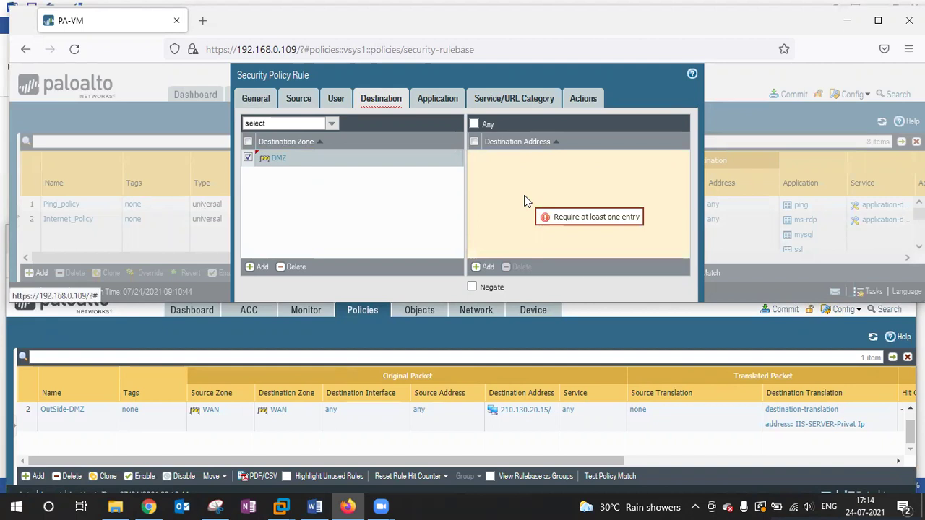
Step: Copy the public IP 210.130.20.15/32 from the Word notes and add it as the security rule's destination address in Firefox
left_click(314, 506)
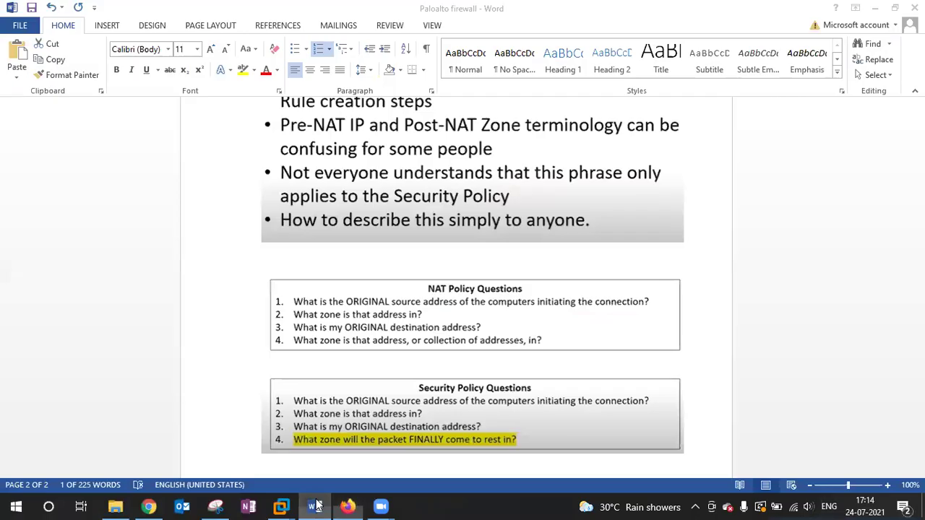
scroll(496, 339, "down", 5)
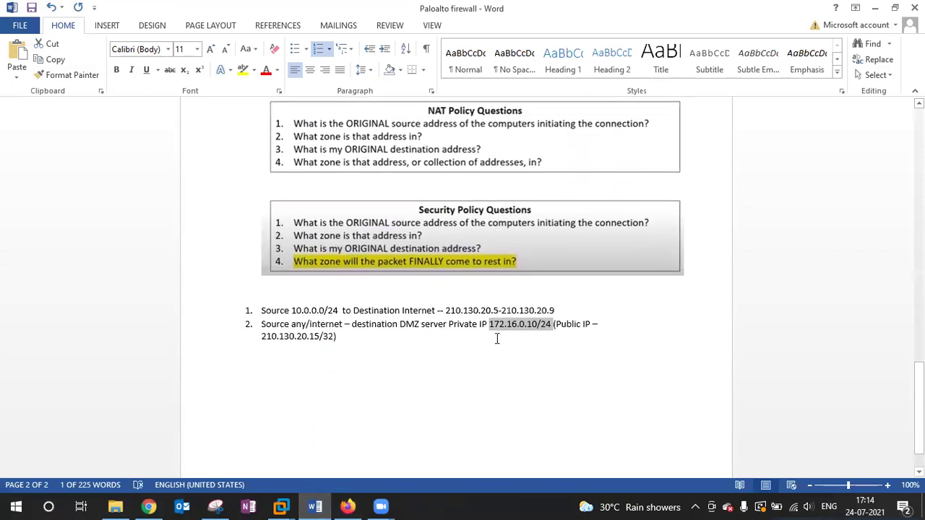
left_click(532, 336)
left_click_drag(334, 319, 268, 326)
key("ctrl+c")
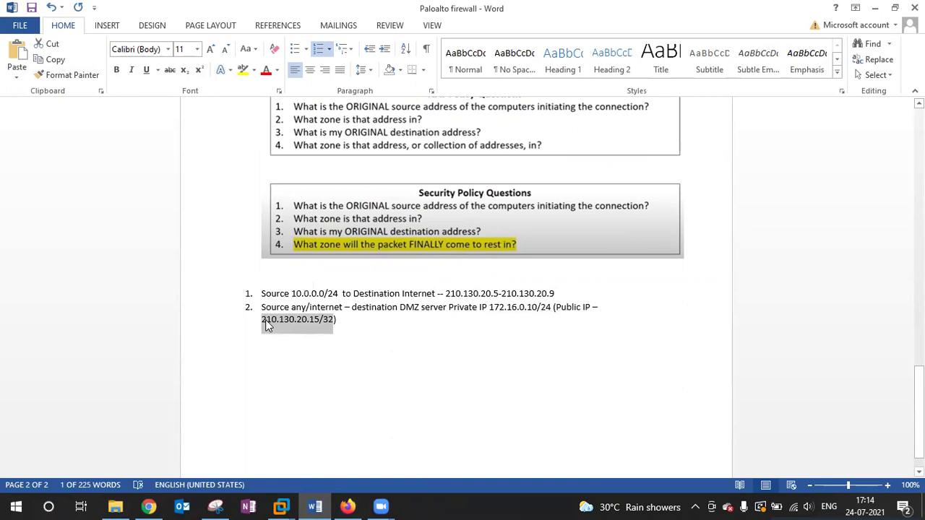
key("alt+Tab")
left_click(479, 266)
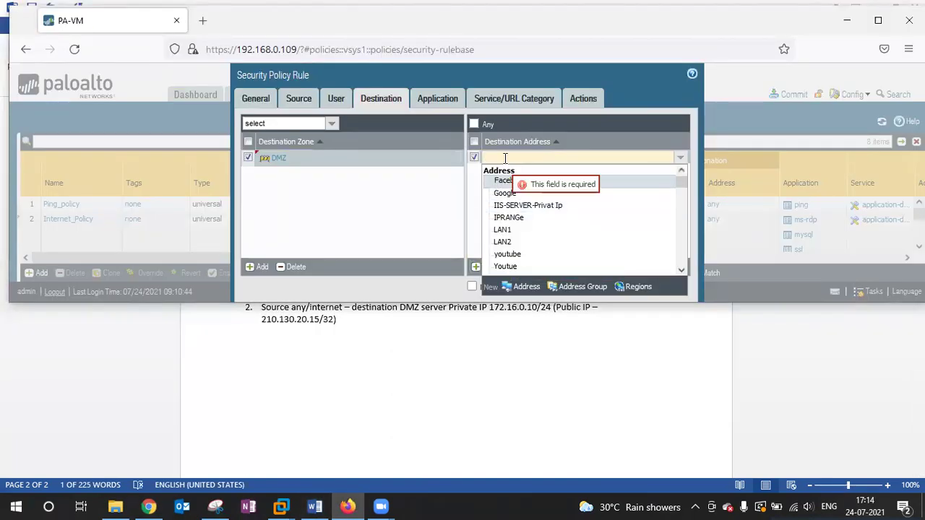
key("ctrl+v")
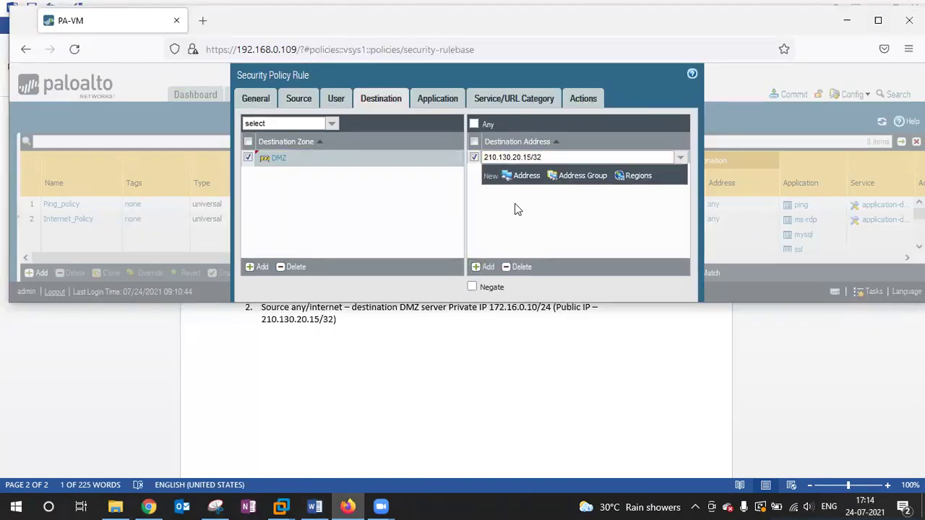
left_click(515, 205)
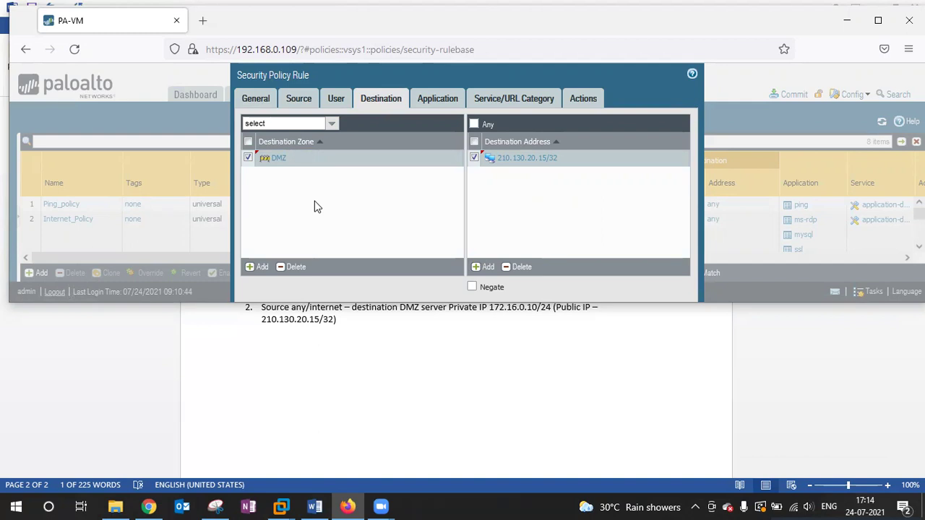
Step: Add the ms-iis application to the security rule
left_click(434, 99)
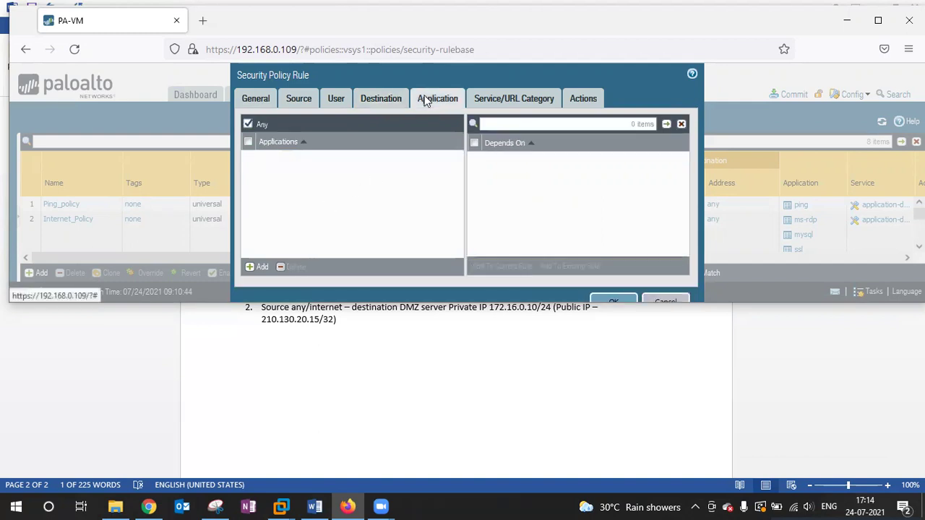
left_click(254, 268)
type("i")
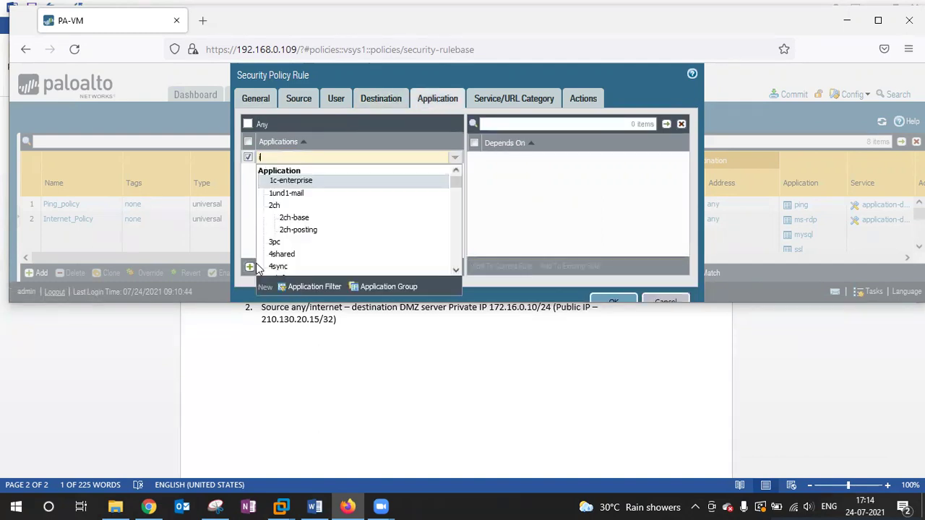
type("is")
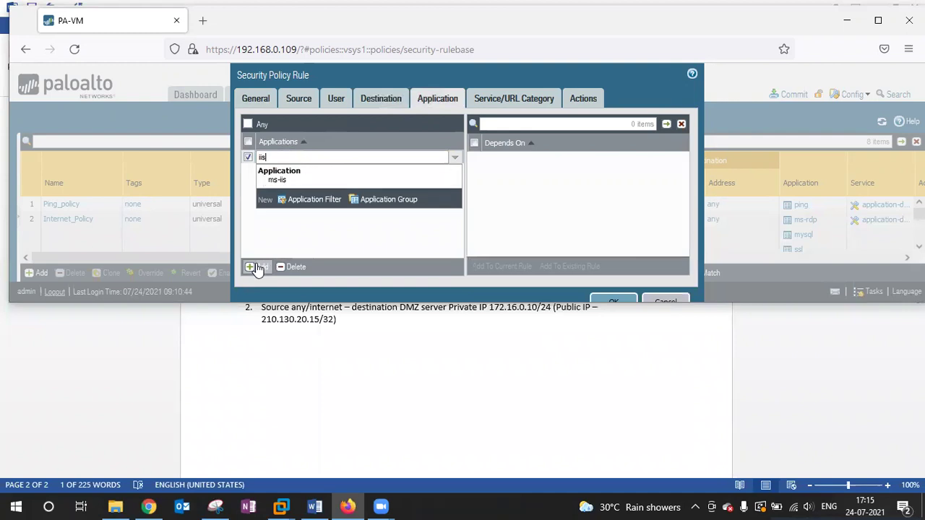
left_click(276, 182)
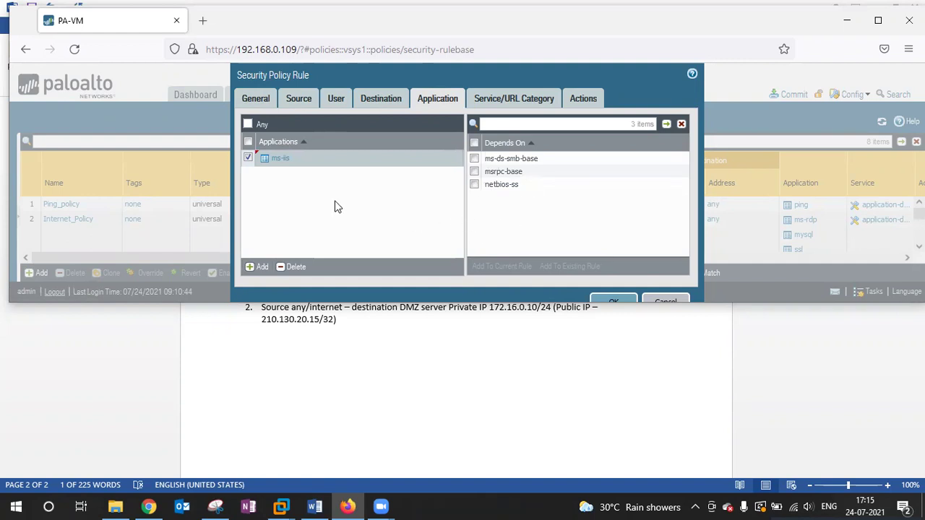
Step: Mark all listed dependencies of ms-iis and add ms-ds-smb-base to the rule's applications
left_click(474, 158)
left_click(474, 172)
left_click(475, 184)
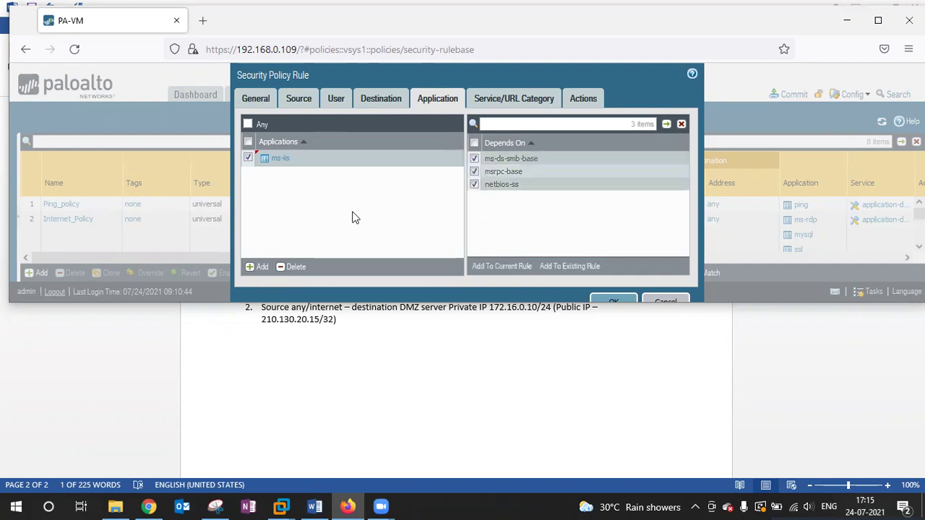
left_click(262, 269)
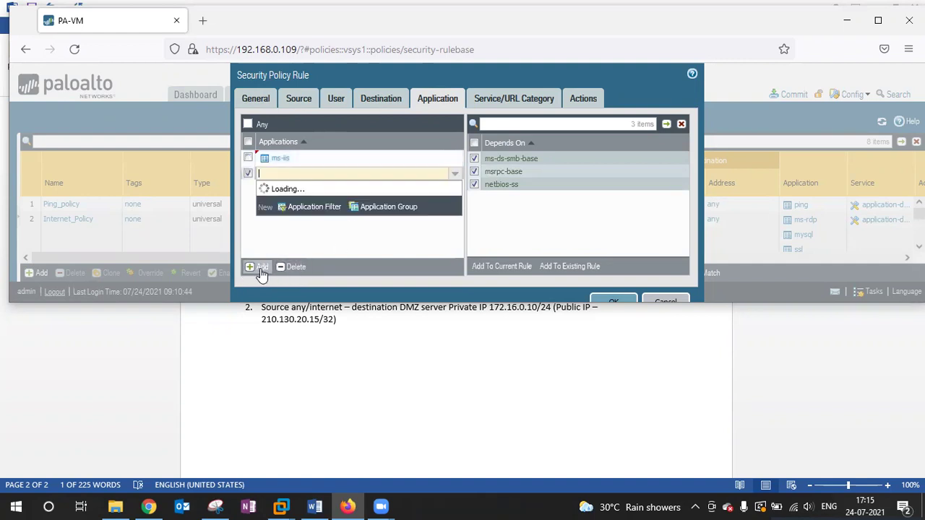
type("ms-ds")
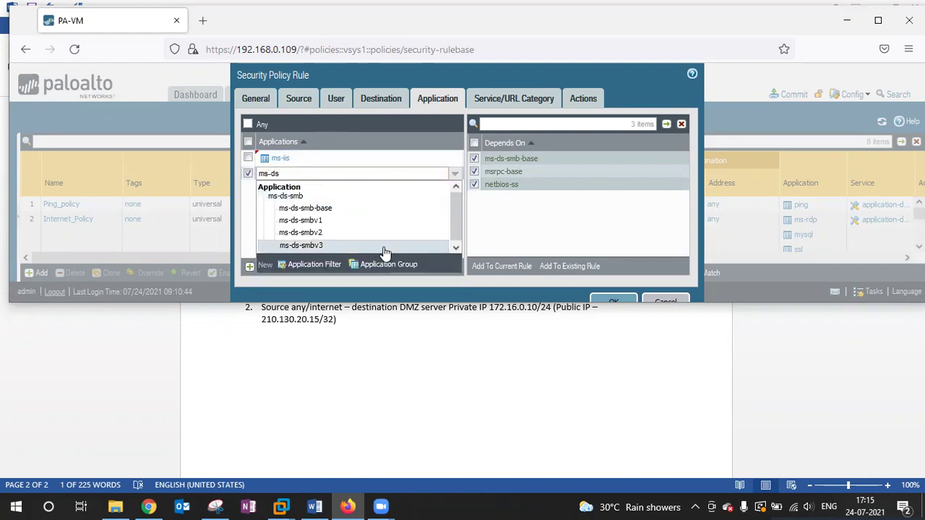
left_click(339, 209)
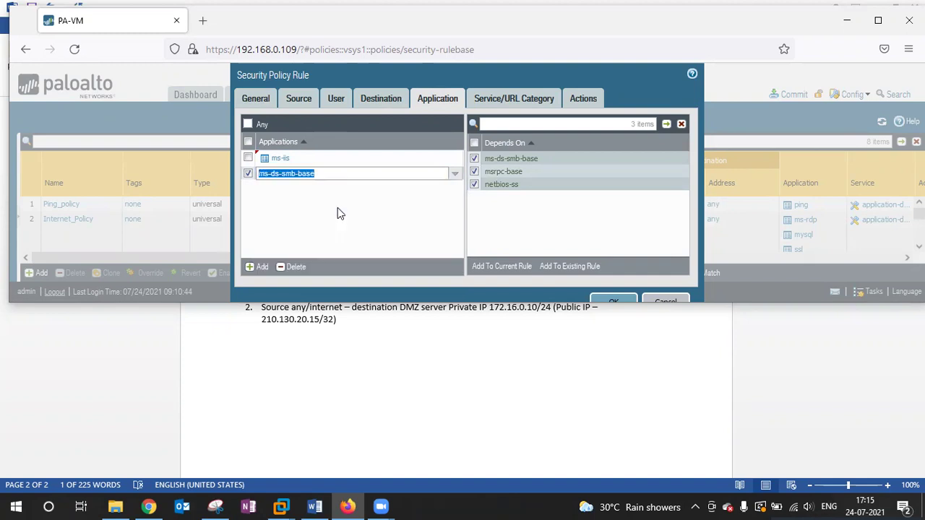
left_click(285, 218)
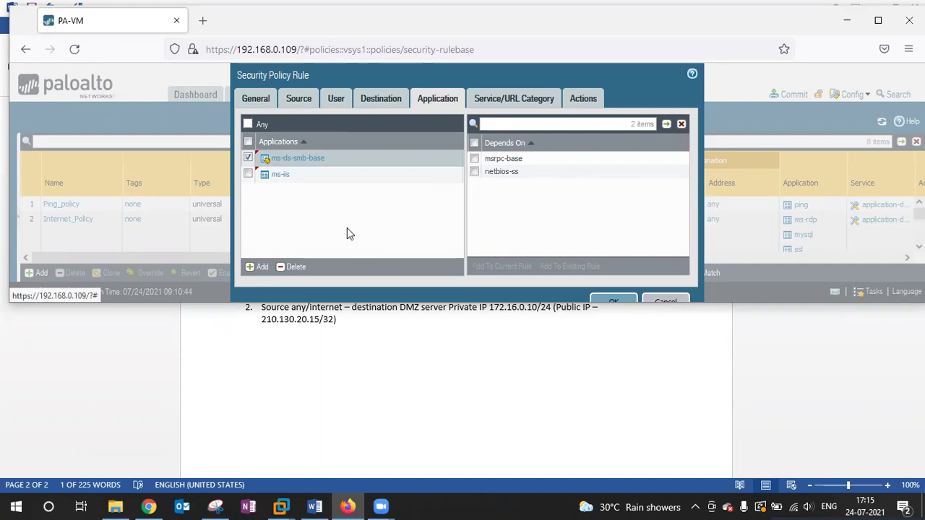
Step: Mark the remaining dependencies msrpc-base and netbios-ss, and add msrpc-base to the rule's applications
left_click(474, 158)
left_click(474, 171)
left_click(255, 269)
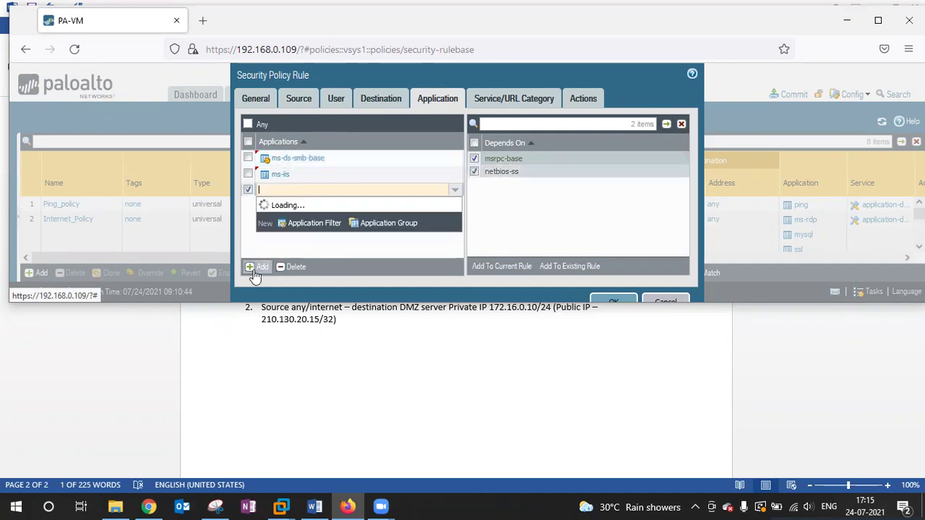
type("ms")
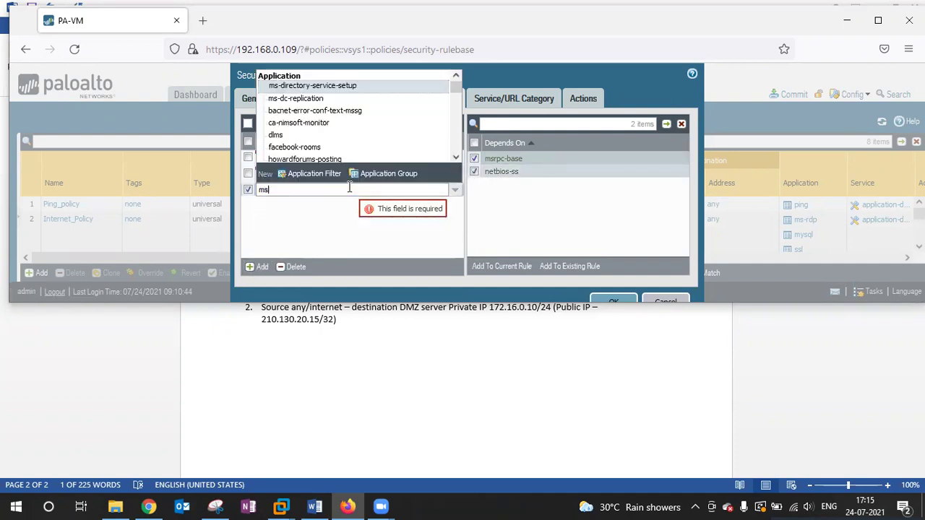
type("rpc")
left_click(313, 227)
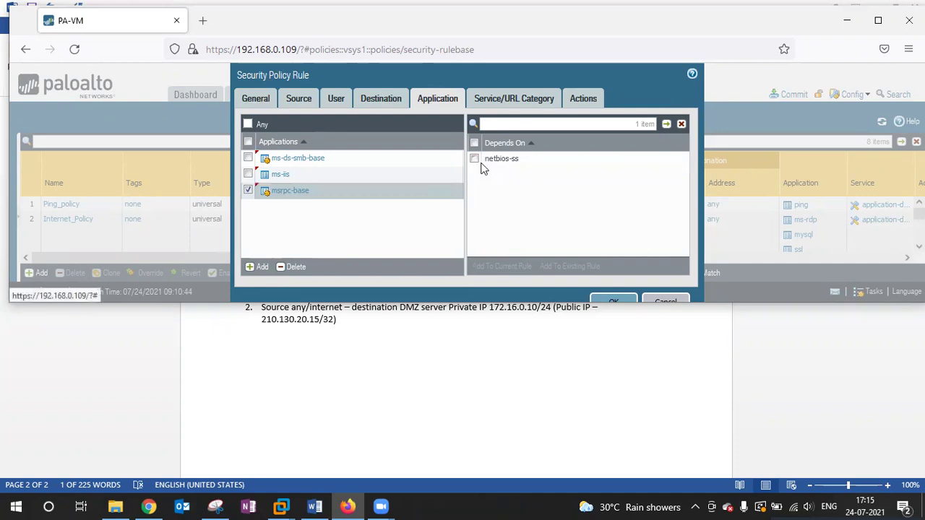
Step: Mark the last dependency and add netbios-ss to the rule's applications
left_click(474, 159)
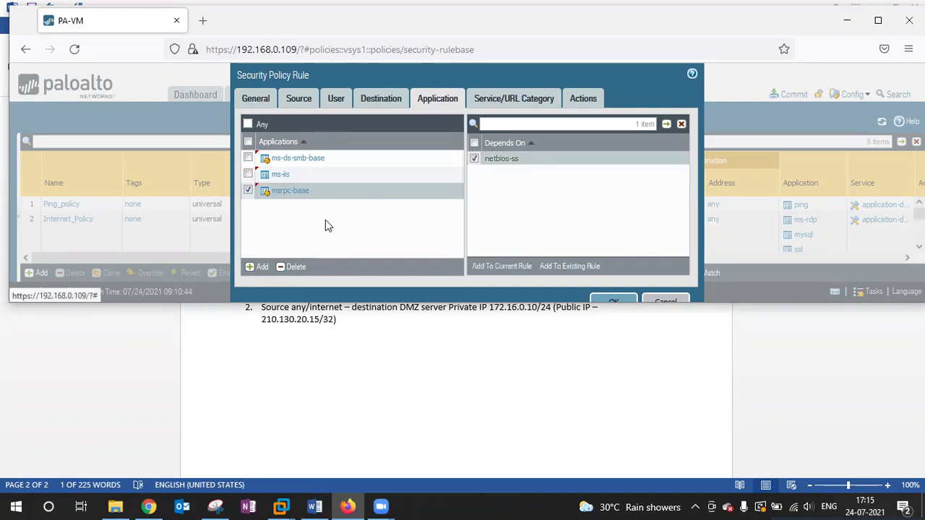
left_click(258, 266)
type("netbio")
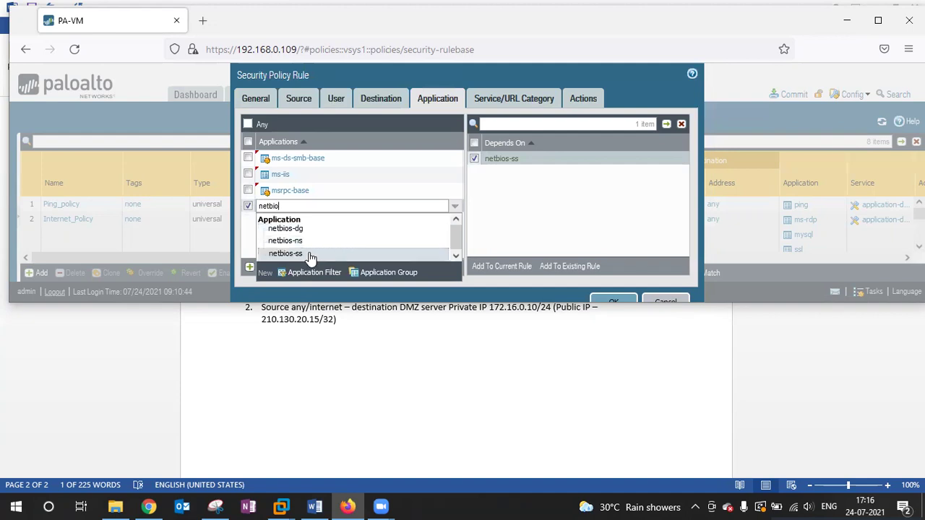
left_click(305, 253)
Step: Add the google-base application to the security rule's applications
left_click(264, 268)
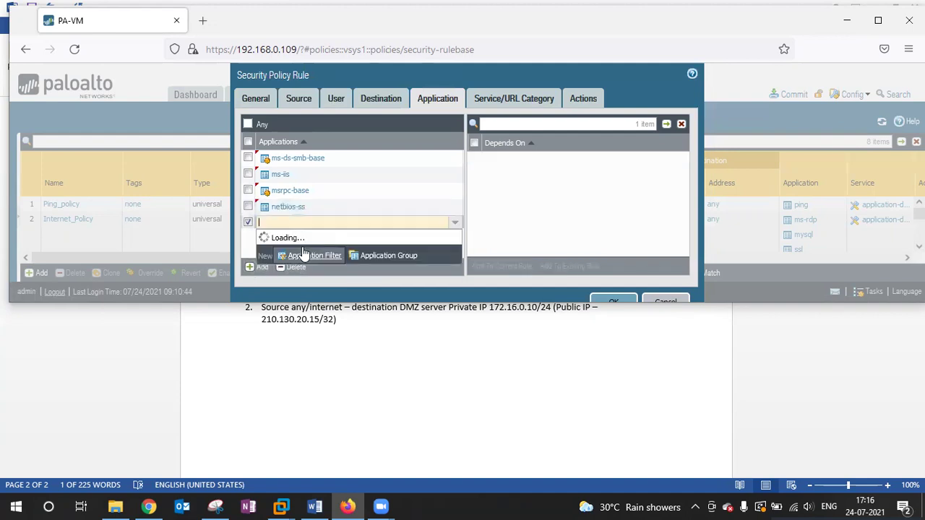
type("yout")
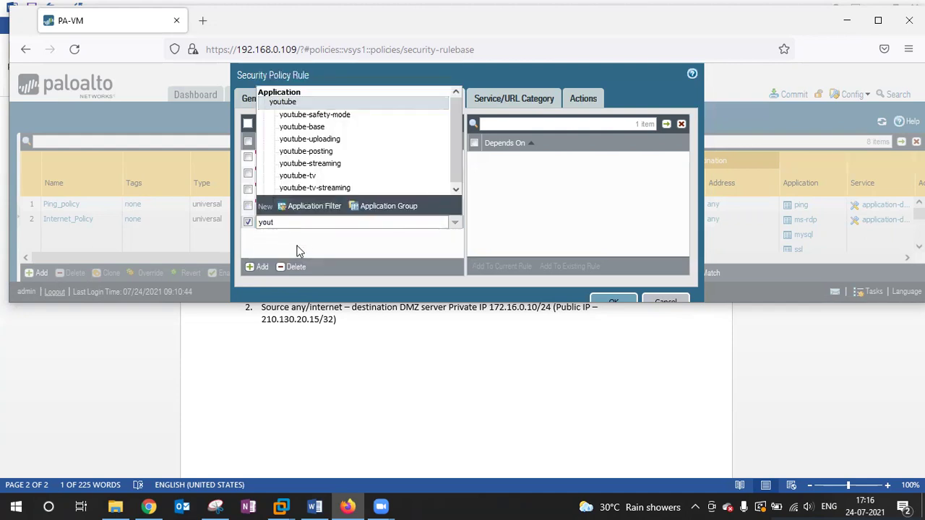
key("BackSpace")
key("BackSpace")
key("BackSpace")
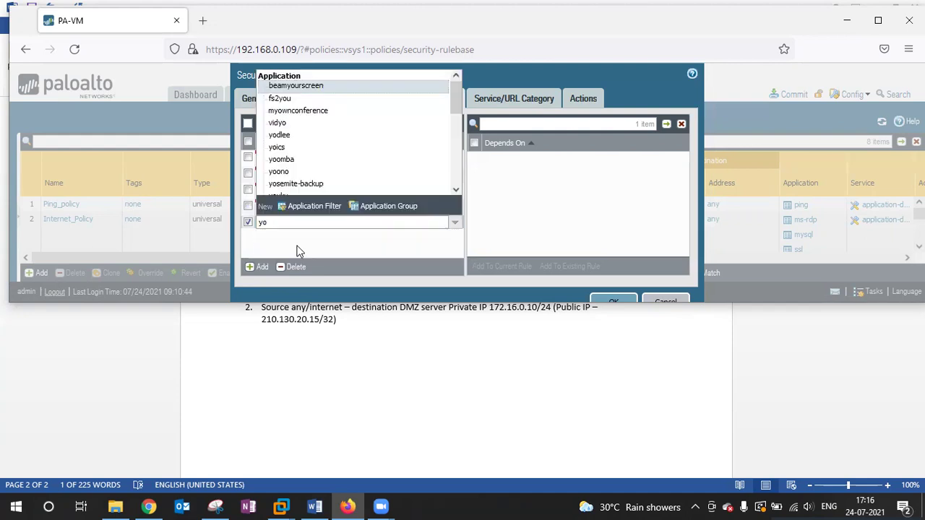
key("BackSpace")
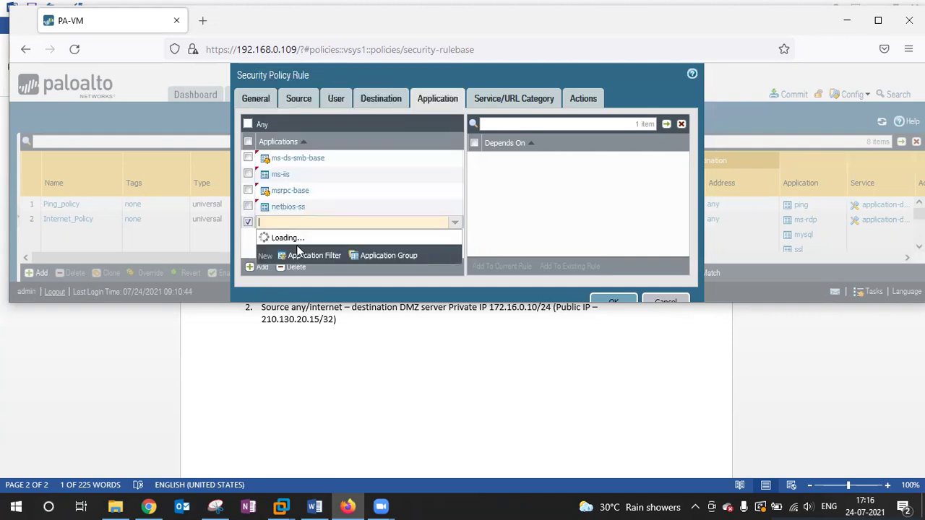
type("google")
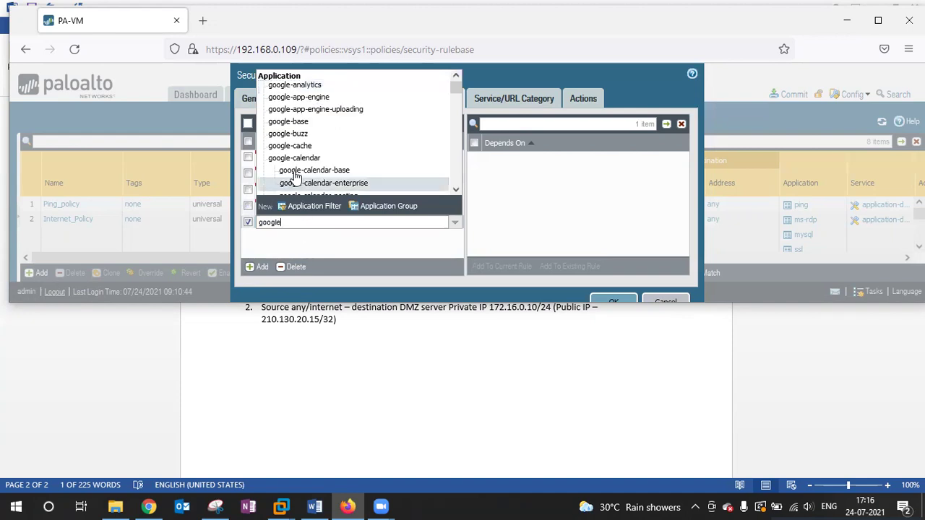
left_click(299, 123)
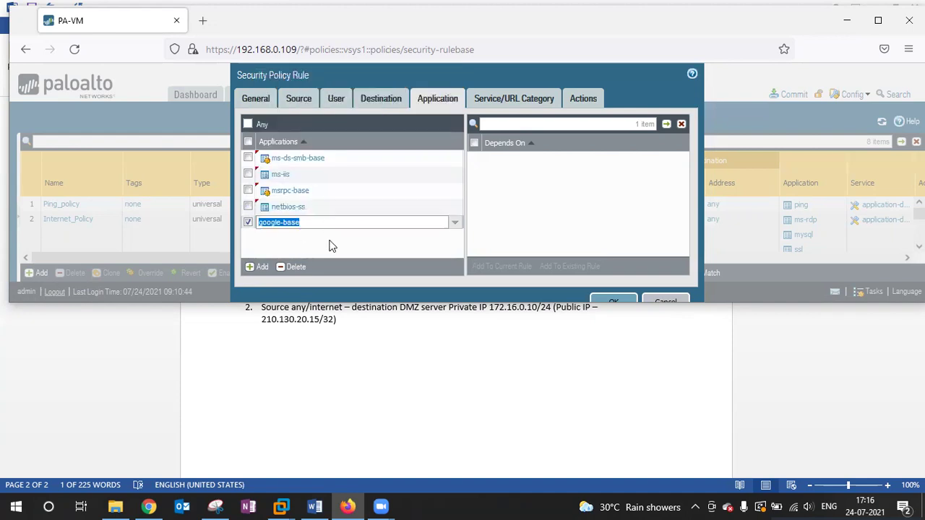
left_click(329, 247)
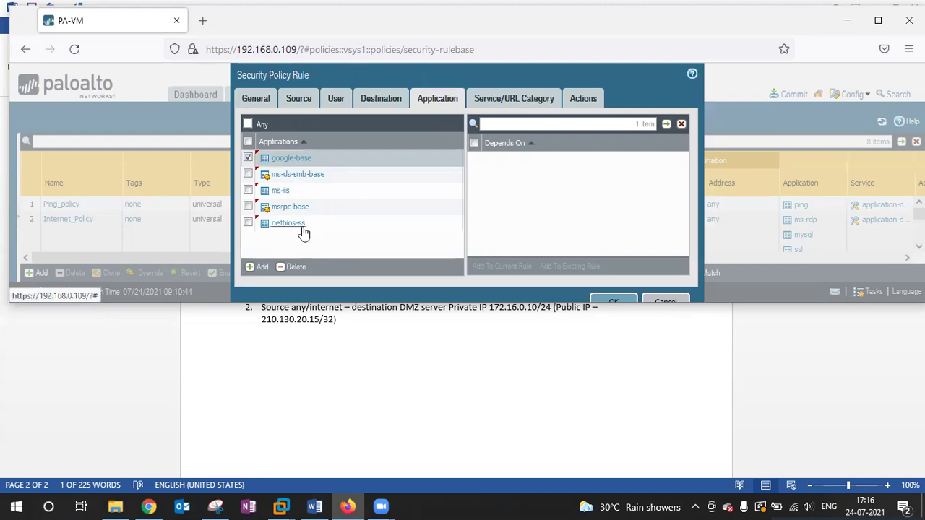
Step: Review the rule's service and action settings, and set its security profile type to Profiles
left_click(509, 99)
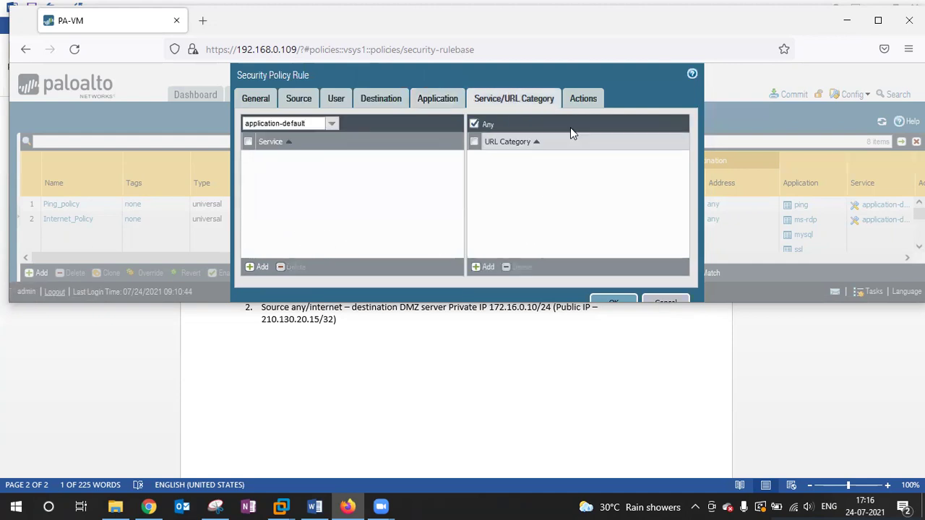
left_click(578, 101)
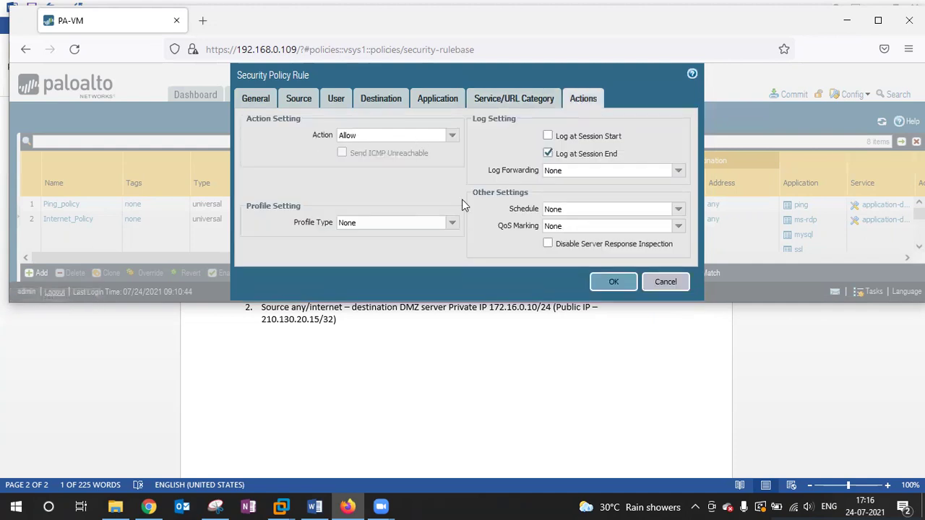
left_click(439, 222)
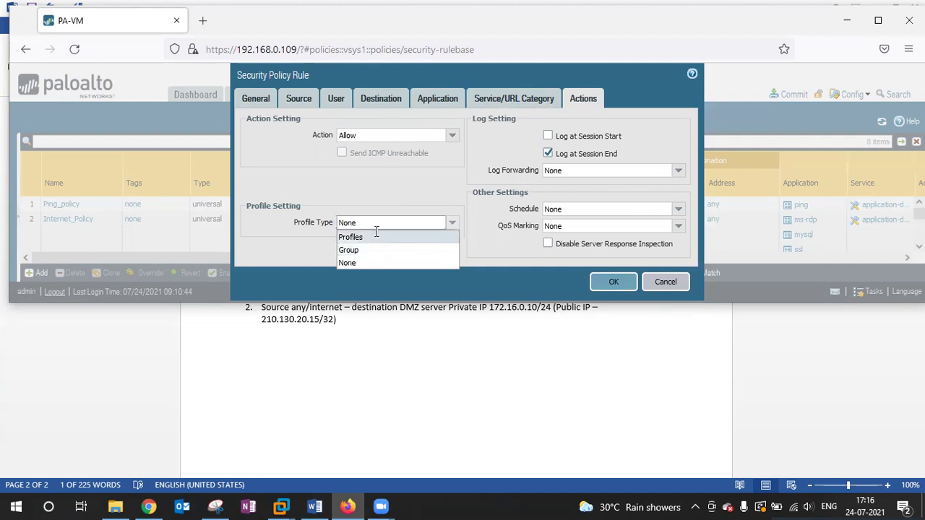
left_click(378, 236)
left_click(452, 210)
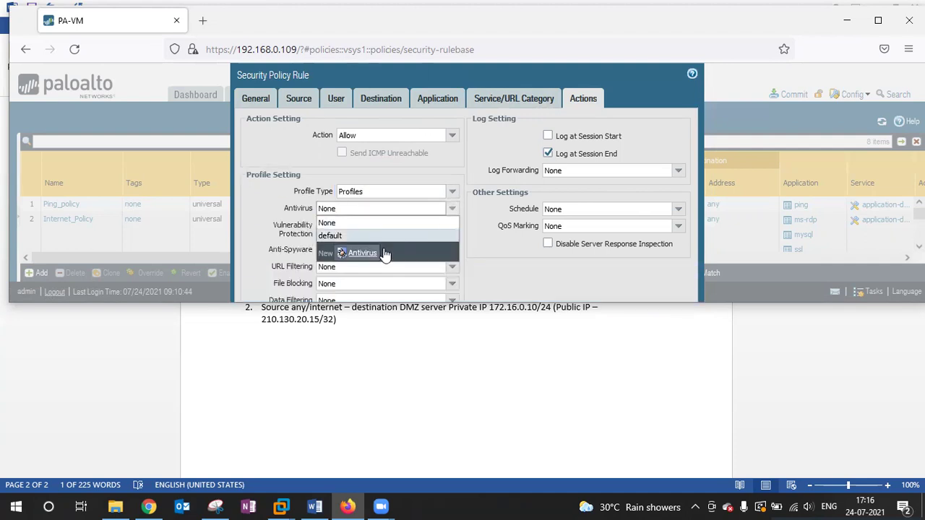
left_click(376, 255)
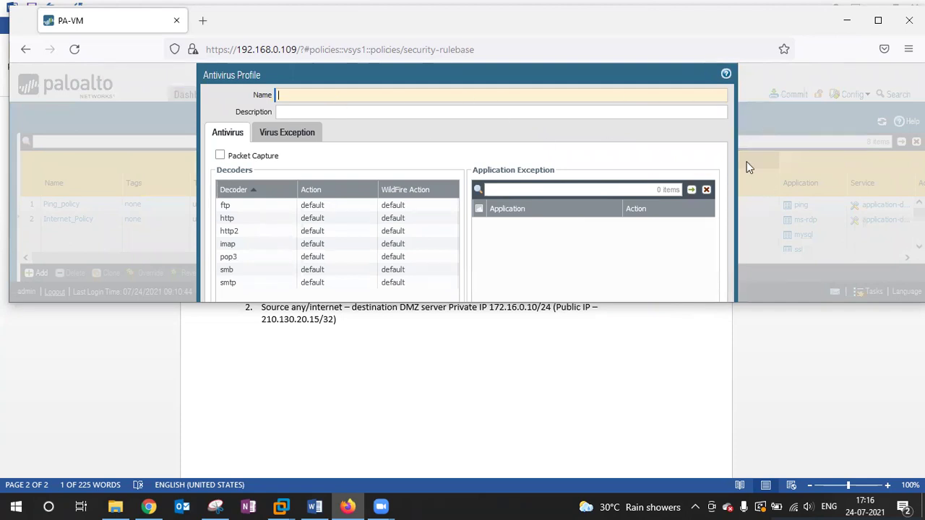
left_click(878, 20)
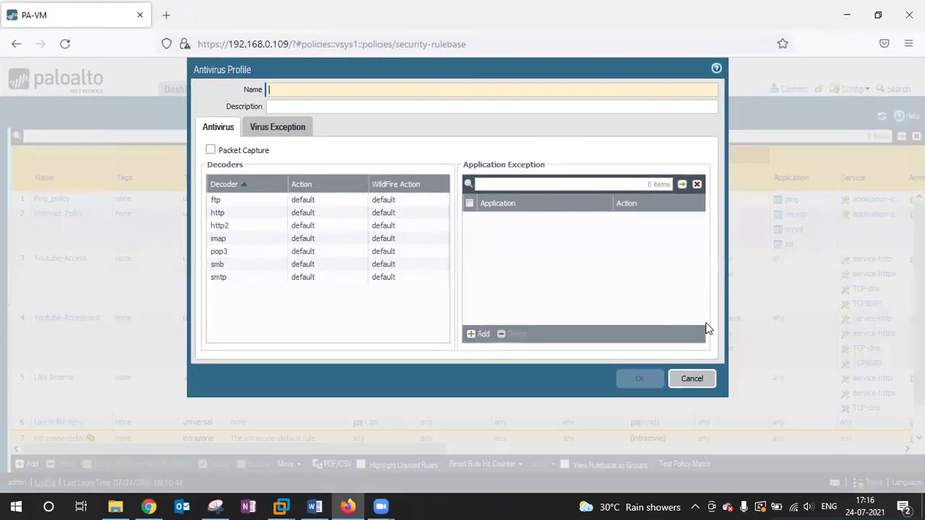
left_click(692, 381)
Step: Assign the default Antivirus profile and the default Vulnerability Protection profile to the rule
left_click(435, 206)
left_click(442, 204)
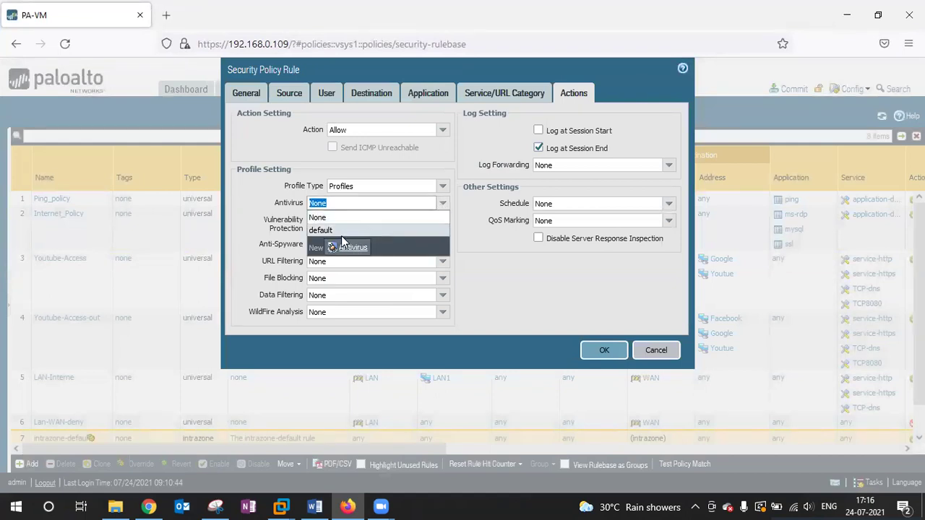
left_click(331, 230)
left_click(355, 221)
left_click(442, 221)
left_click(321, 247)
Step: Assign the strict Anti-Spyware profile and the default WildFire Analysis profile, and save the security rule
left_click(440, 244)
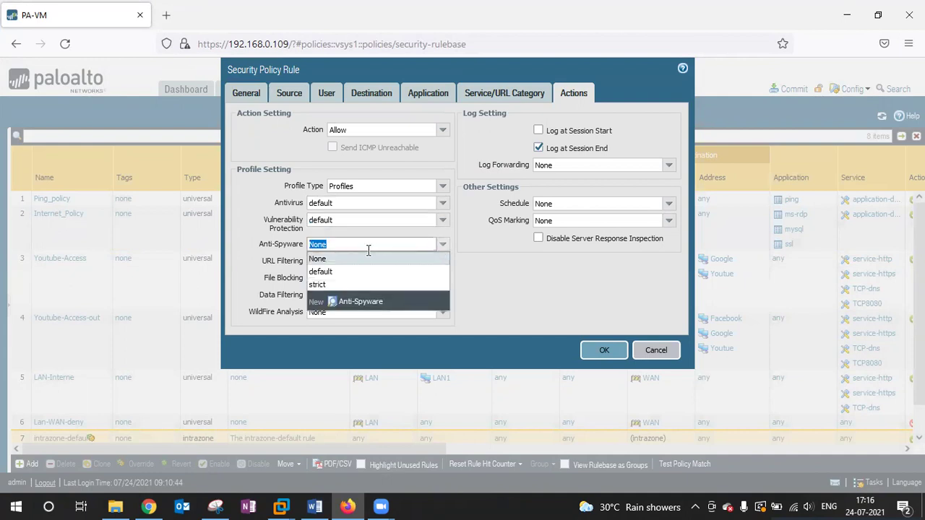
left_click(327, 286)
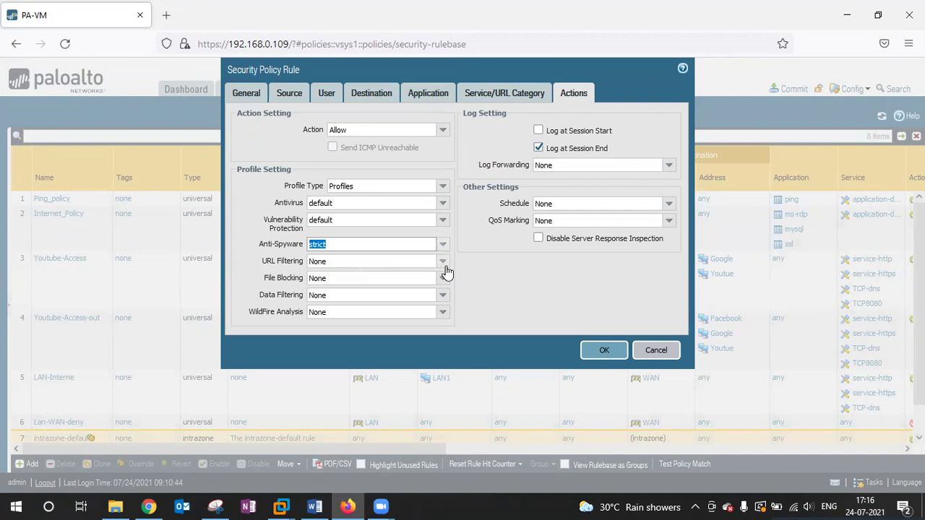
left_click(444, 314)
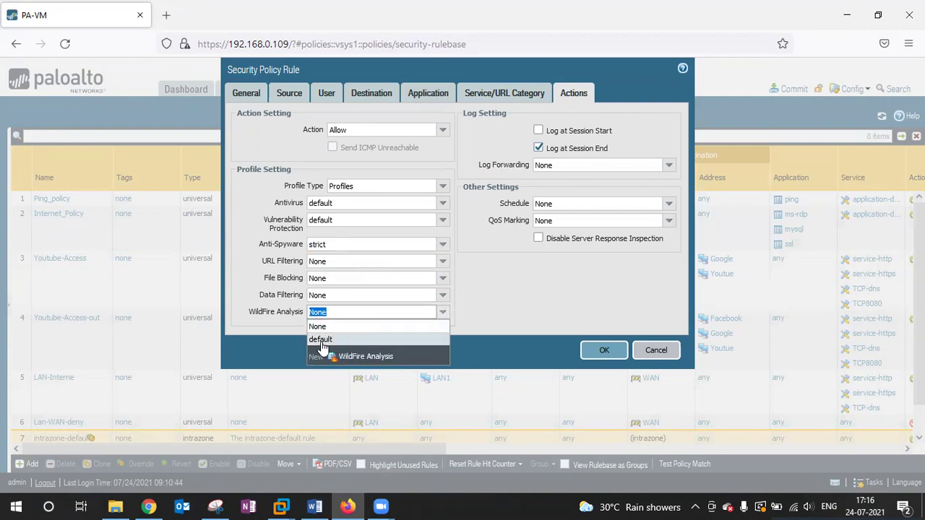
left_click(320, 338)
left_click(519, 312)
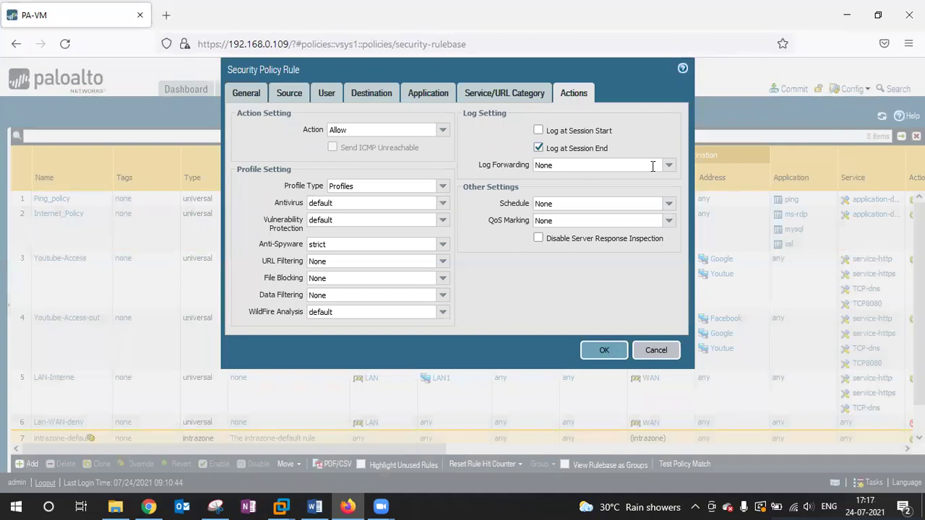
left_click(600, 352)
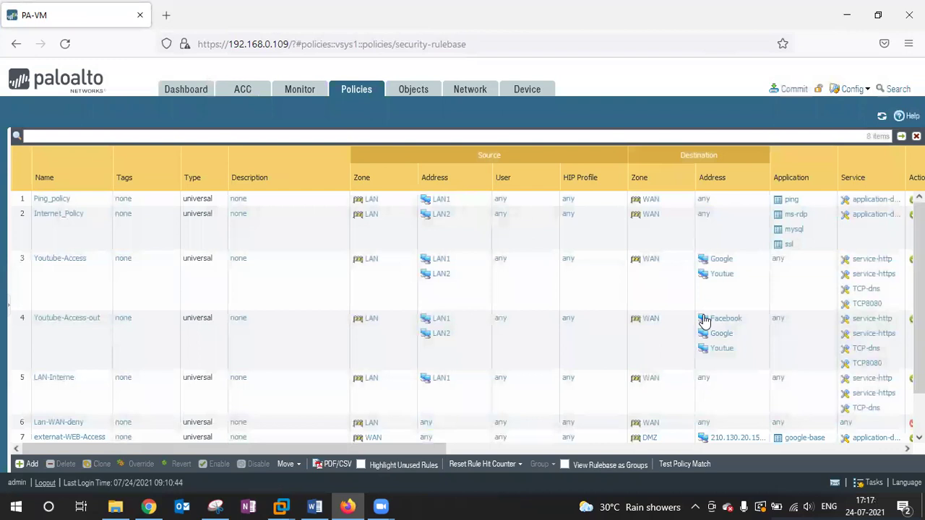
Step: Compare the externat-WEB-Access security rule's zones, destination, applications and profiles with the OutSide-DMZ NAT rule in the Chrome window
left_click_drag(920, 311, 919, 386)
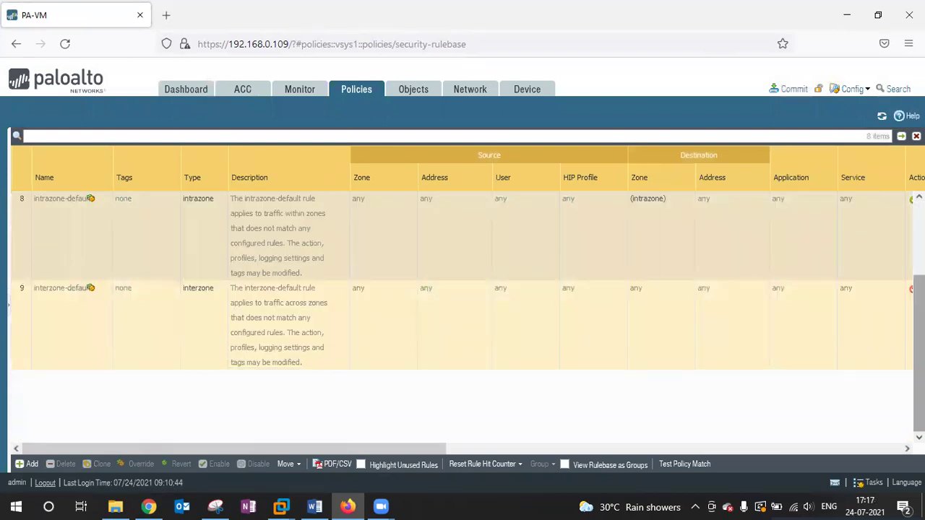
scroll(919, 346, "up", 3)
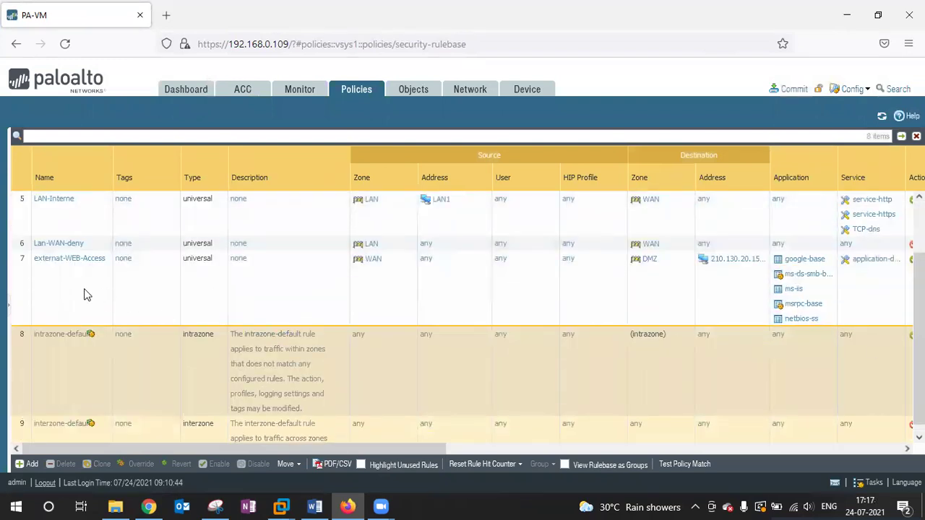
left_click(878, 15)
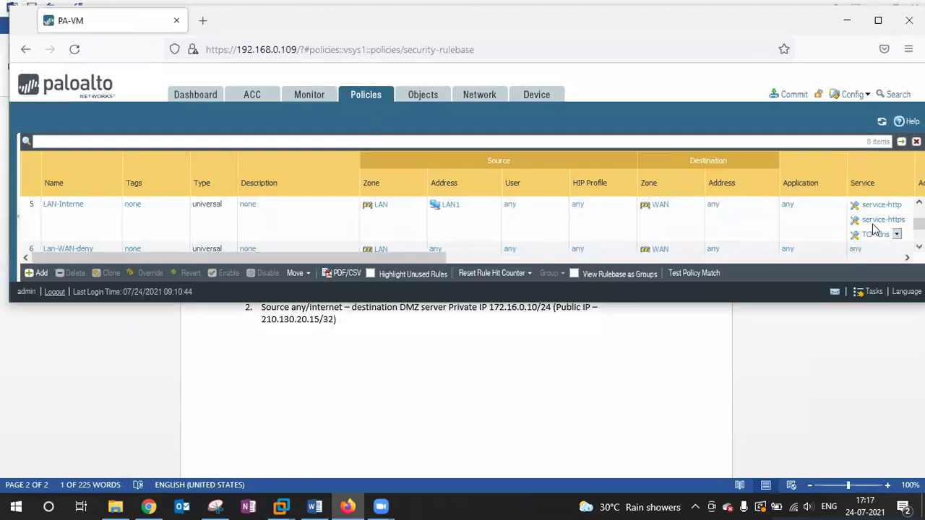
scroll(874, 230, "down", 2)
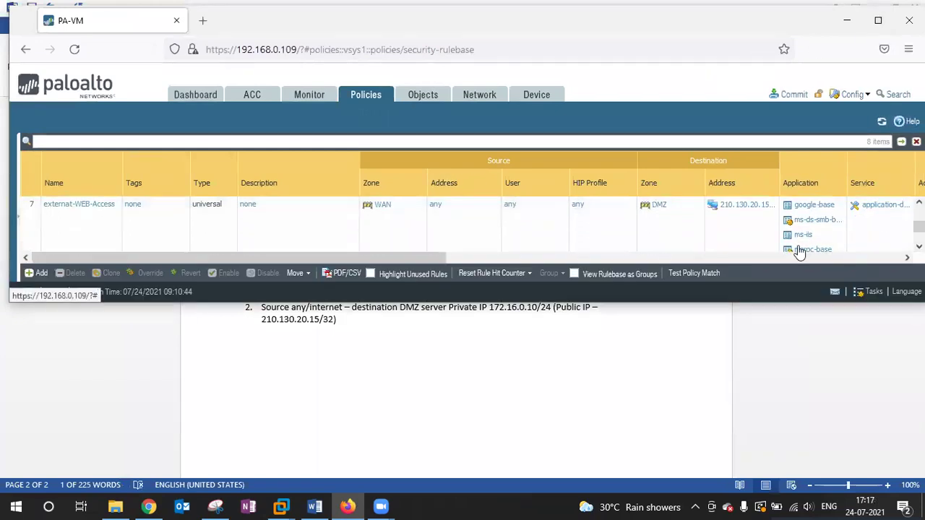
left_click_drag(366, 260, 374, 265)
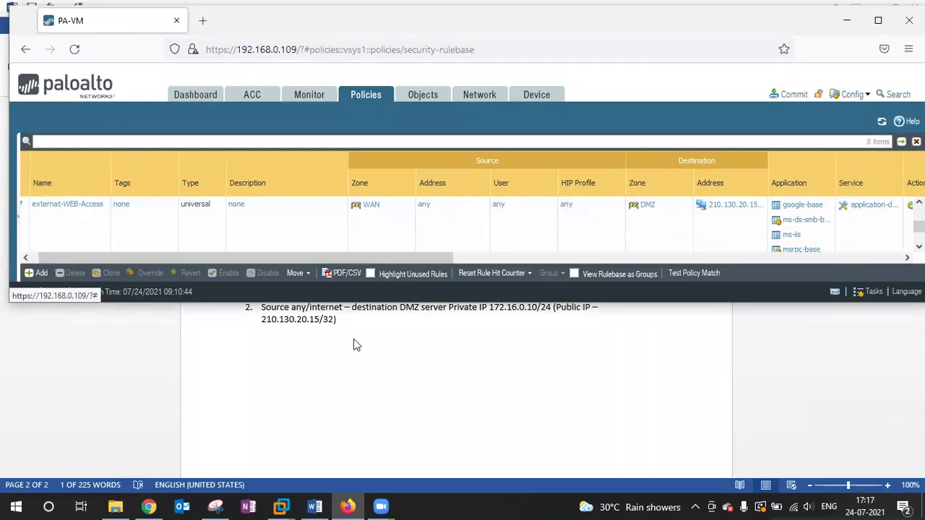
left_click(149, 506)
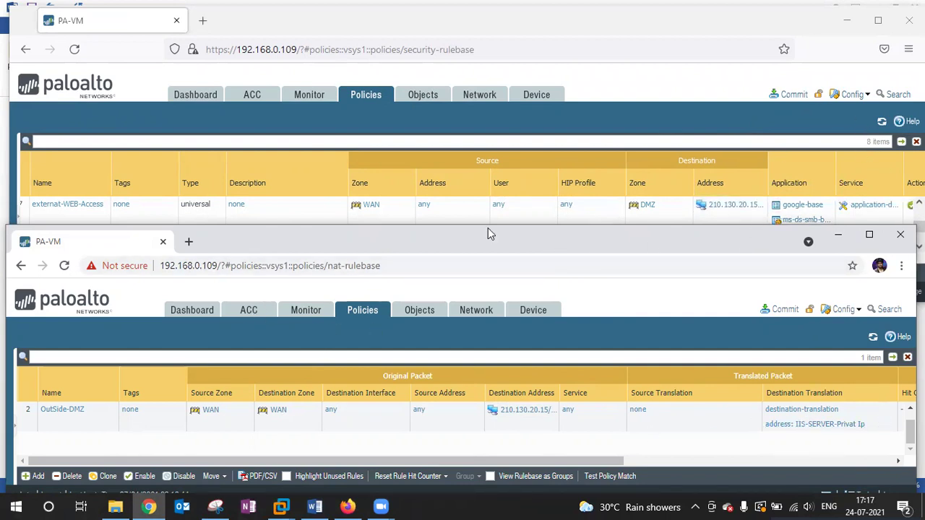
left_click(660, 70)
left_click_drag(394, 257, 587, 252)
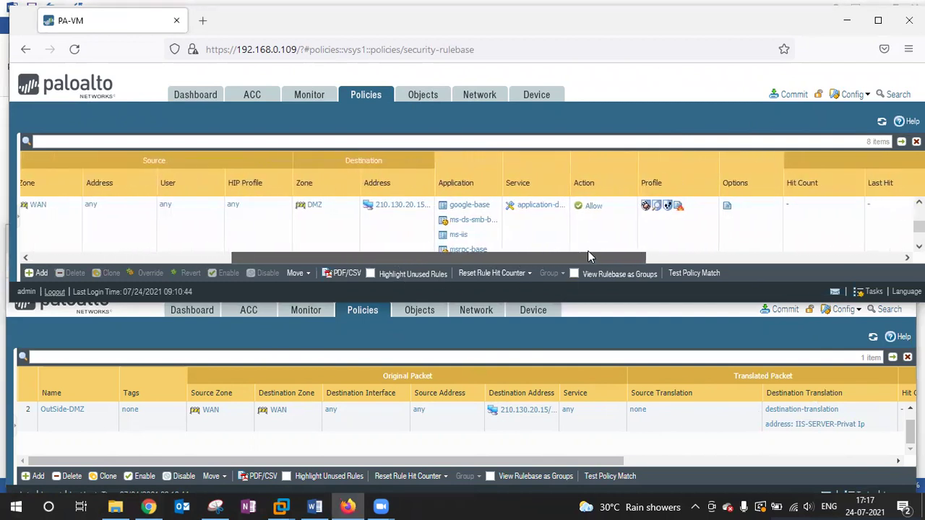
mouse_move(600, 461)
left_mouse_down()
mouse_move(849, 452)
mouse_move(760, 456)
left_mouse_up()
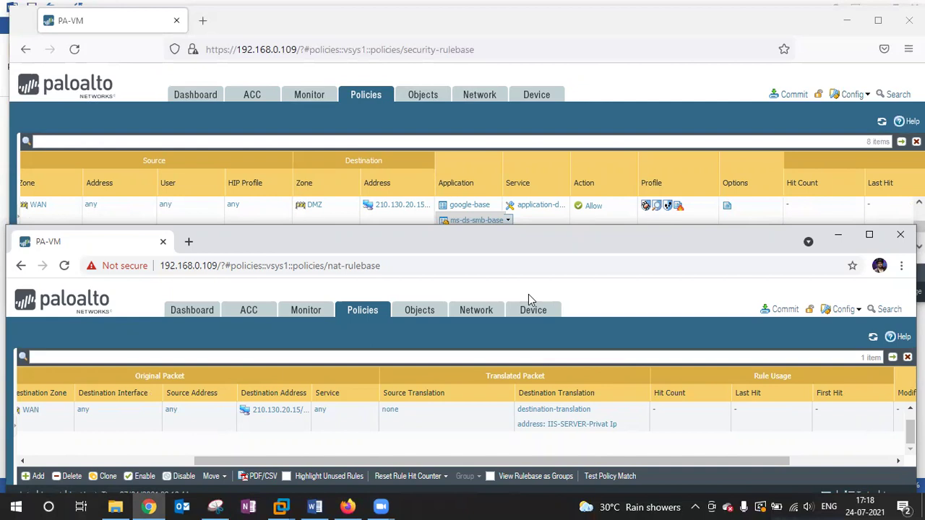
Step: Commit the admin's policy-and-objects and device-and-network changes to the running configuration
left_click(791, 94)
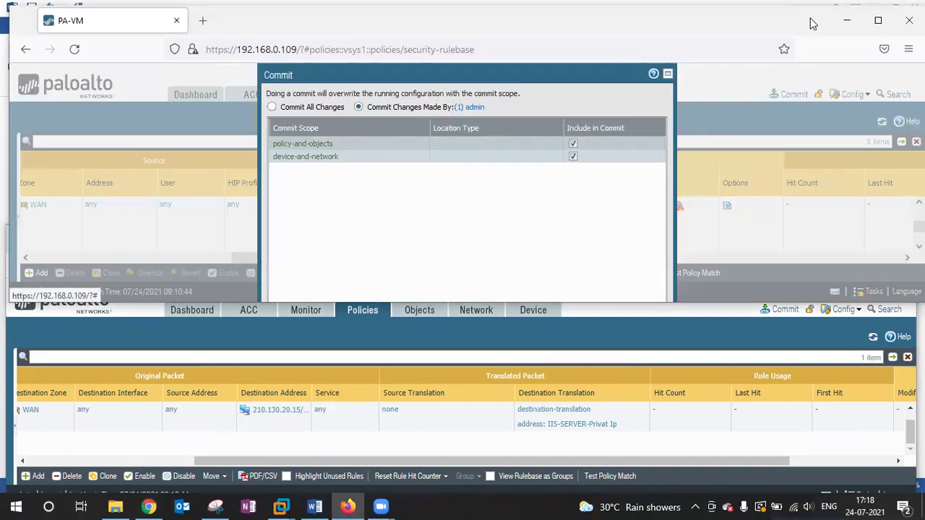
left_click(878, 20)
left_click(586, 383)
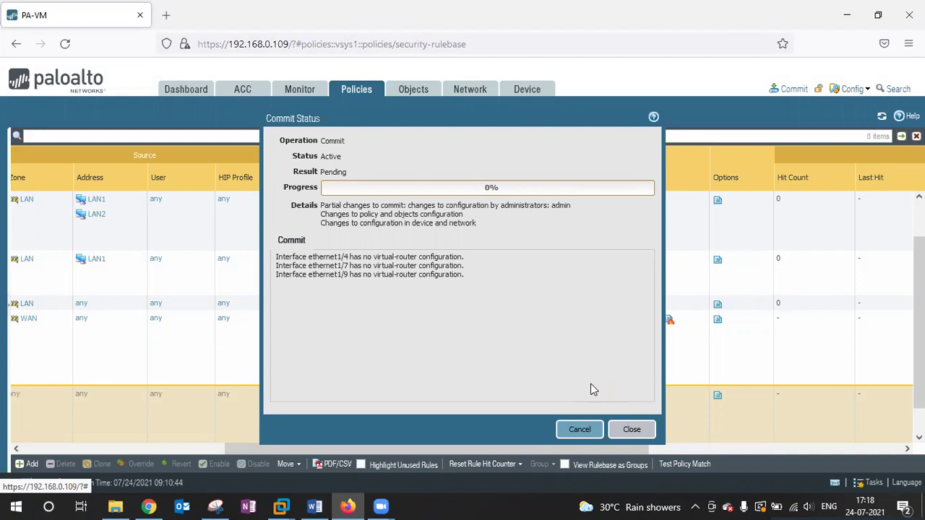
Step: Switch to the Paloalto firewall document in Word and review the notes on NAT types, U-NAT and NAT versus security rule creation
left_click(314, 507)
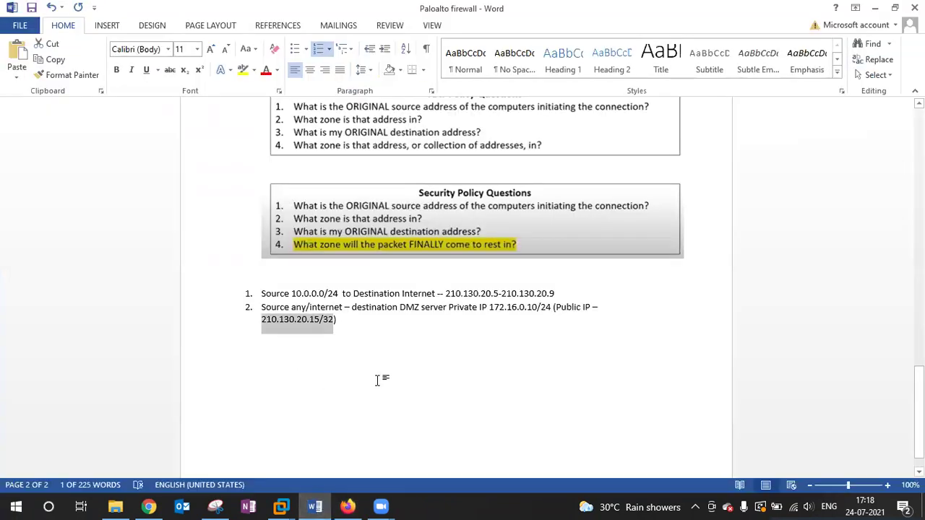
scroll(377, 380, "up", 8)
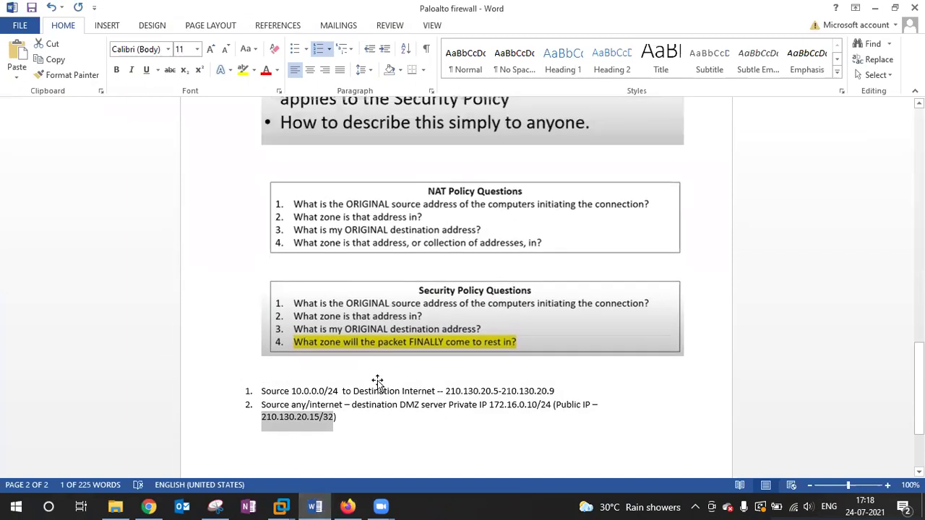
scroll(340, 374, "up", 7)
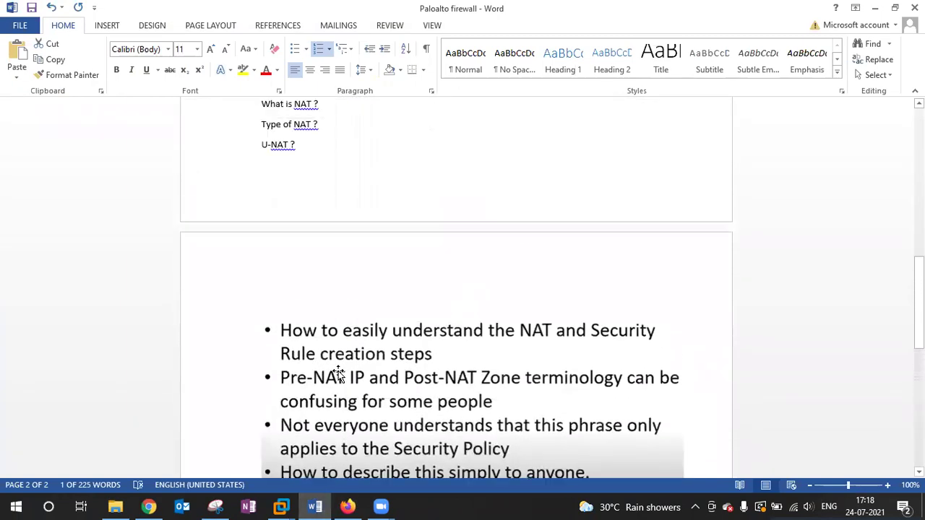
left_click_drag(299, 250, 261, 250)
left_click(435, 282)
scroll(407, 310, "up", 5)
scroll(406, 310, "down", 5)
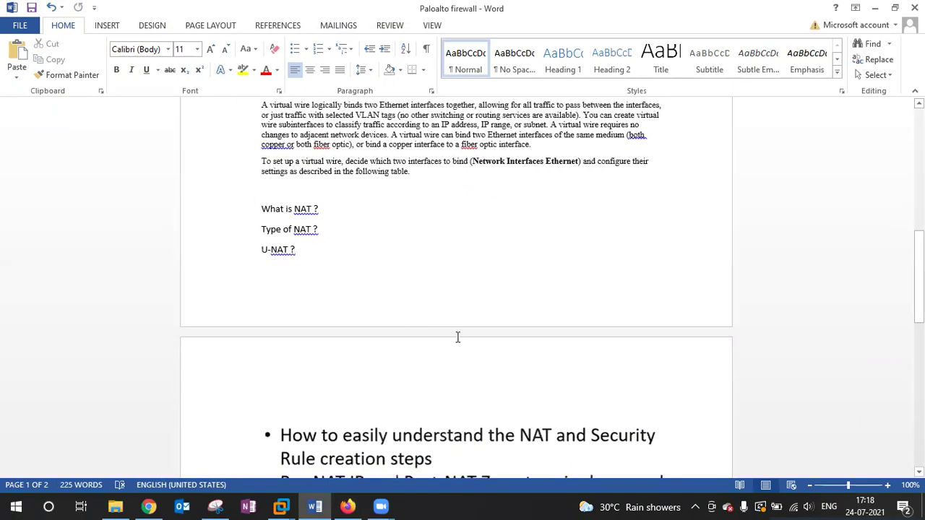
scroll(458, 337, "down", 2)
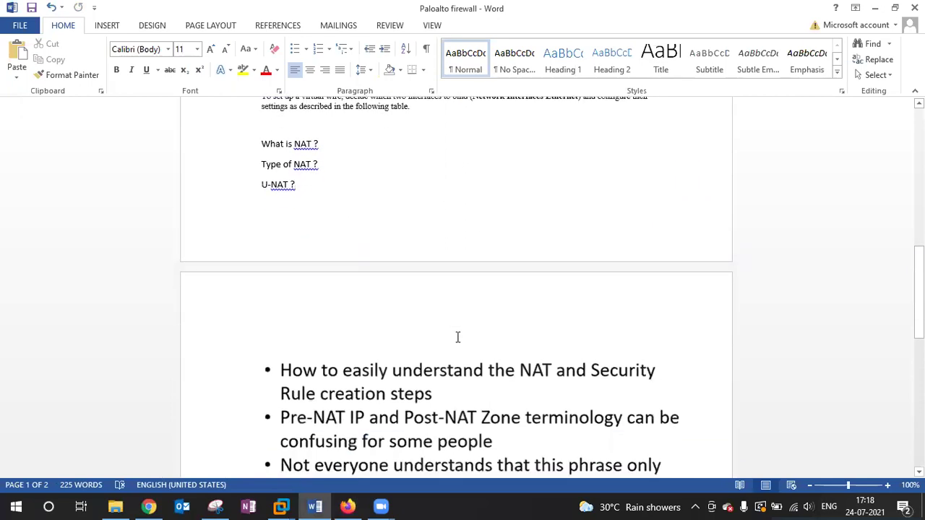
scroll(457, 338, "down", 4)
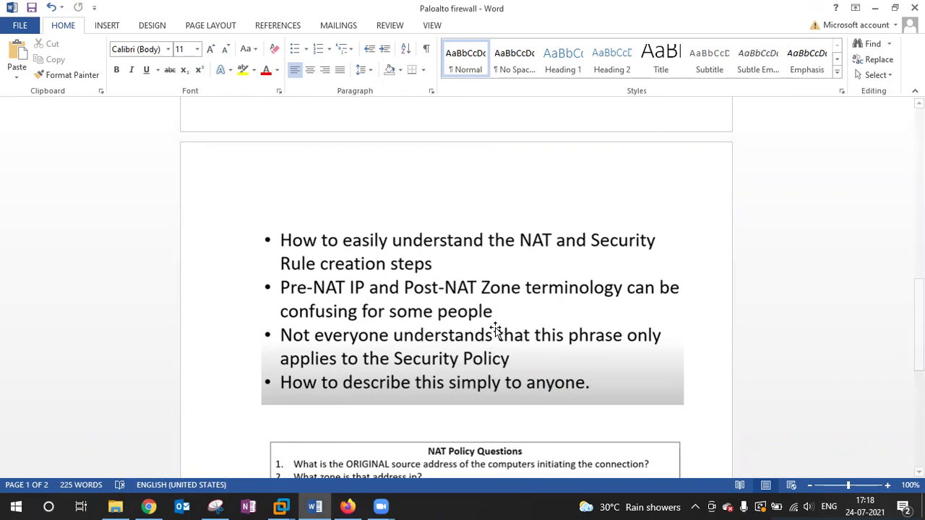
Step: Switch to the Firefox window, examine the commit status details concerning the threat license and the OutSide-DMZ NAT rule, and dismiss the report
scroll(495, 327, "down", 8)
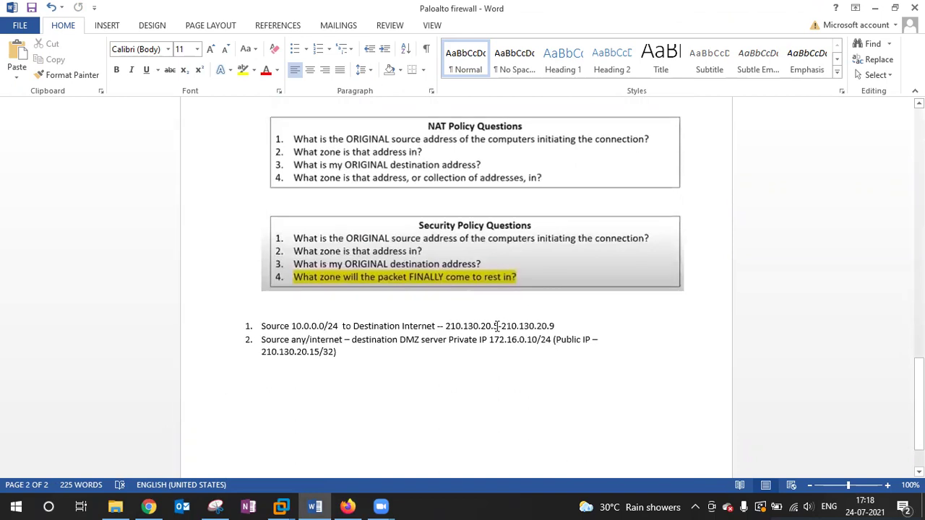
left_click(148, 507)
left_click(347, 506)
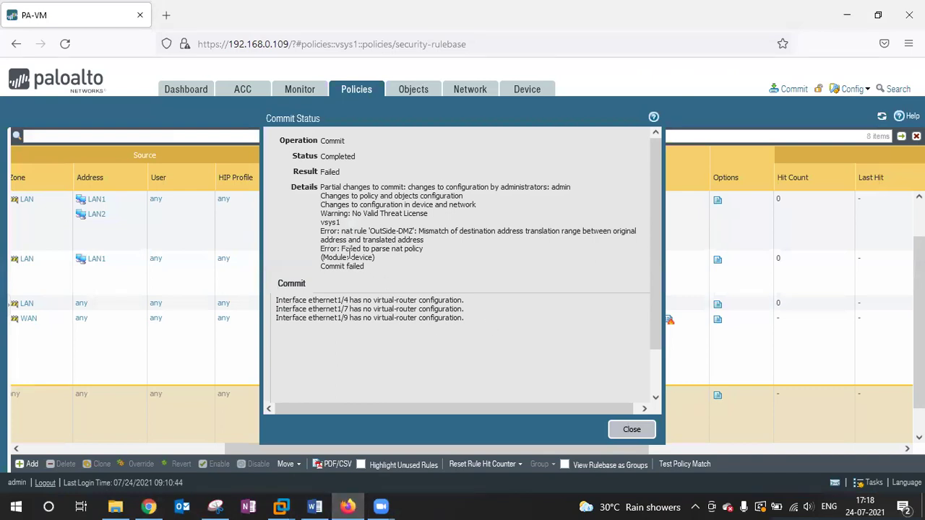
left_click_drag(339, 232, 643, 236)
mouse_move(327, 246)
left_mouse_down()
mouse_move(445, 249)
mouse_move(356, 236)
mouse_move(324, 243)
left_mouse_up()
left_click(323, 243)
left_click_drag(354, 215, 432, 221)
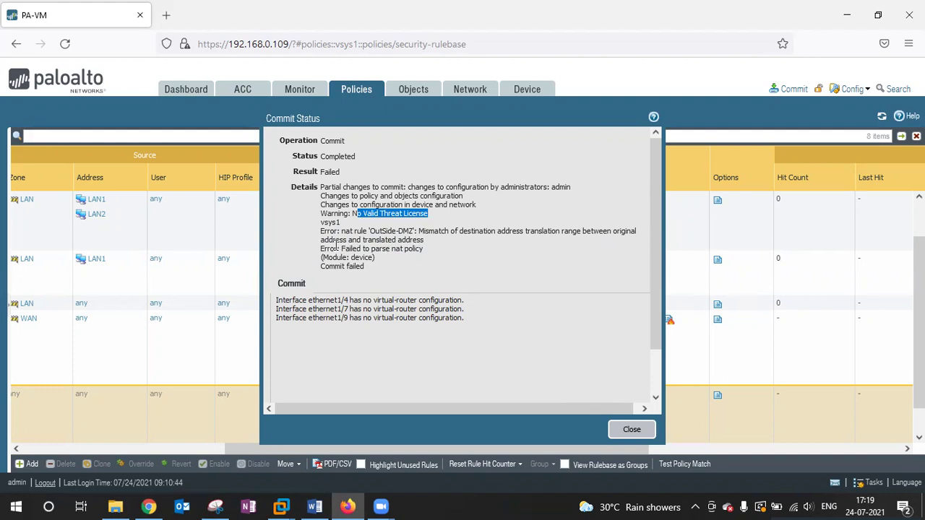
left_click_drag(322, 240, 625, 243)
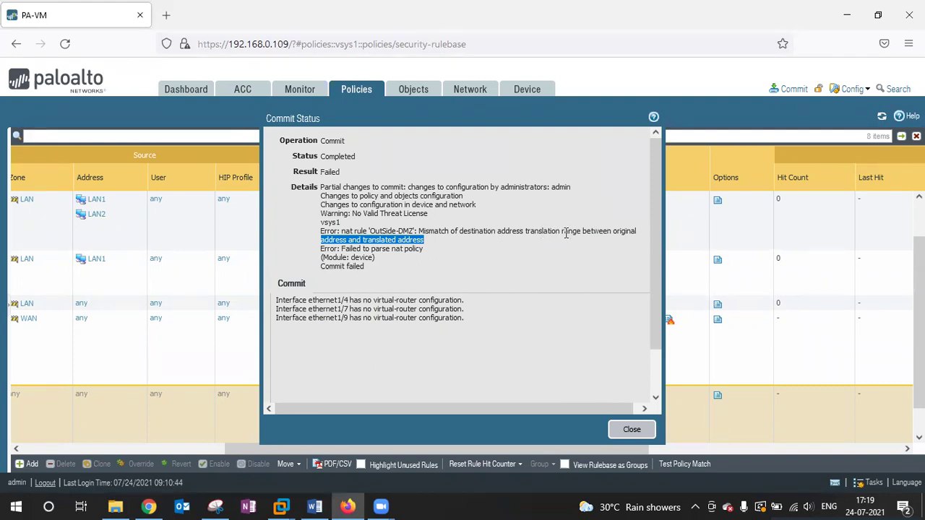
left_click(630, 431)
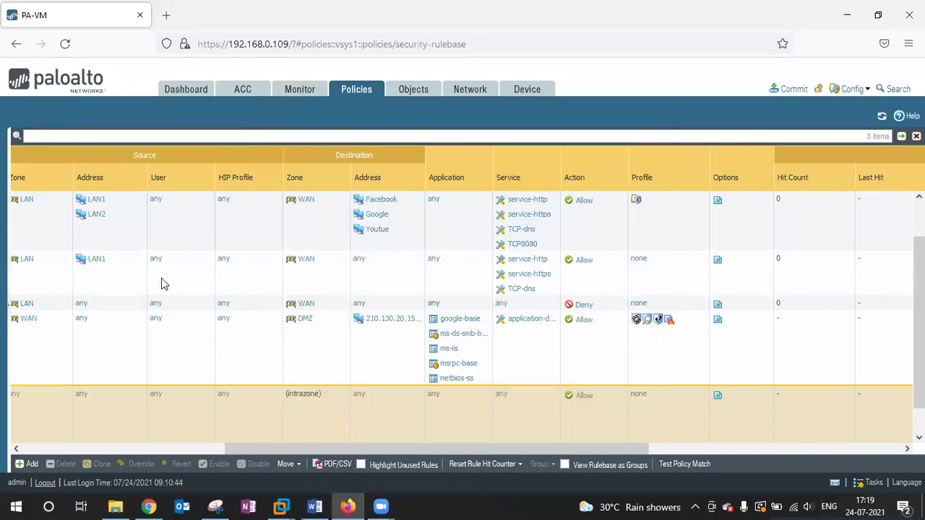
Step: In the Chrome window, check the OutSide-DMZ NAT rule's original packet and destination translation settings, and leave the rule without saving
left_click(148, 506)
left_click(869, 234)
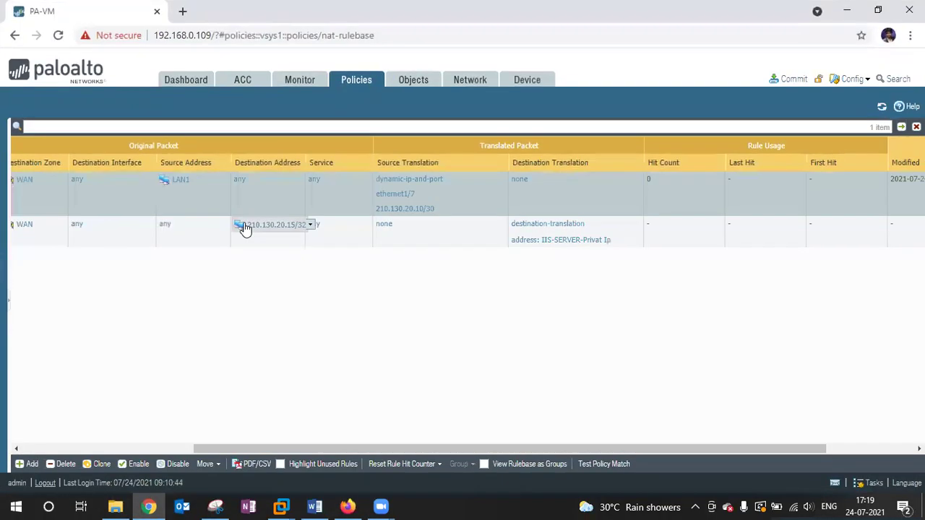
left_click_drag(275, 449, 95, 449)
left_click(58, 226)
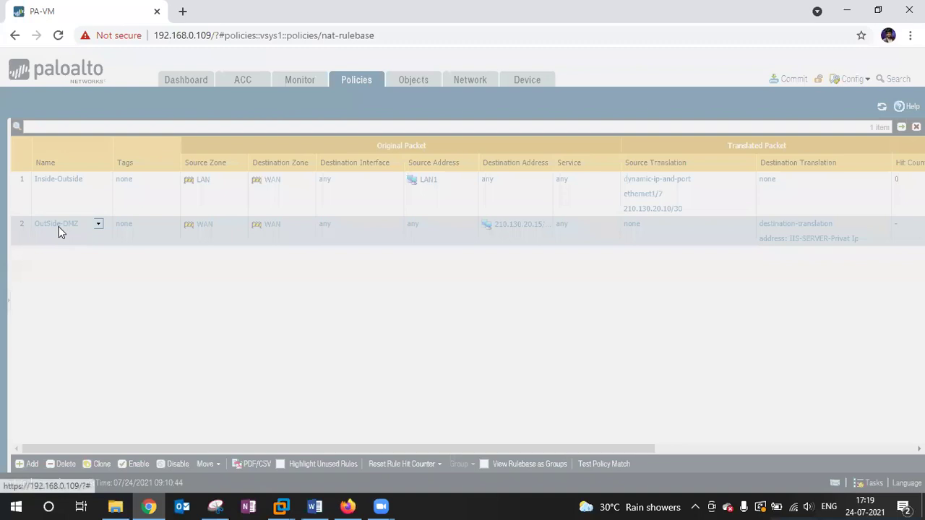
left_click(261, 178)
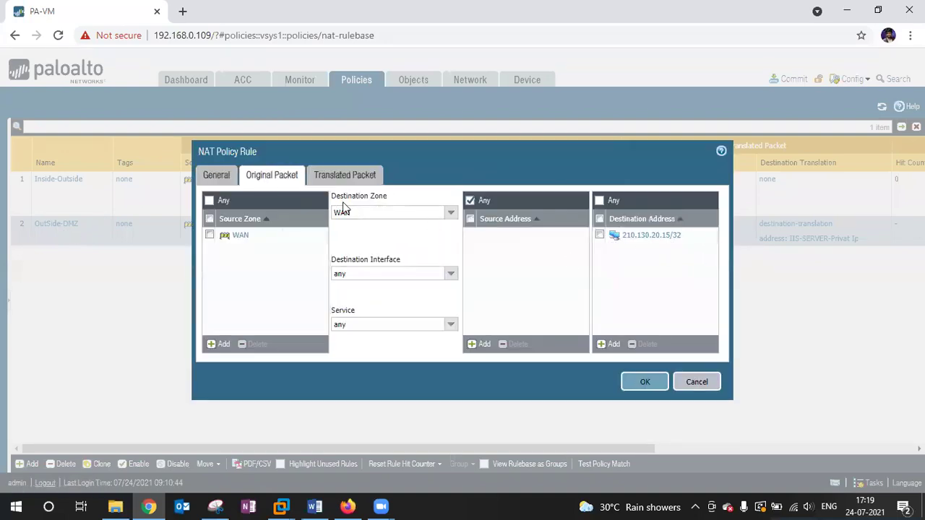
left_click(344, 177)
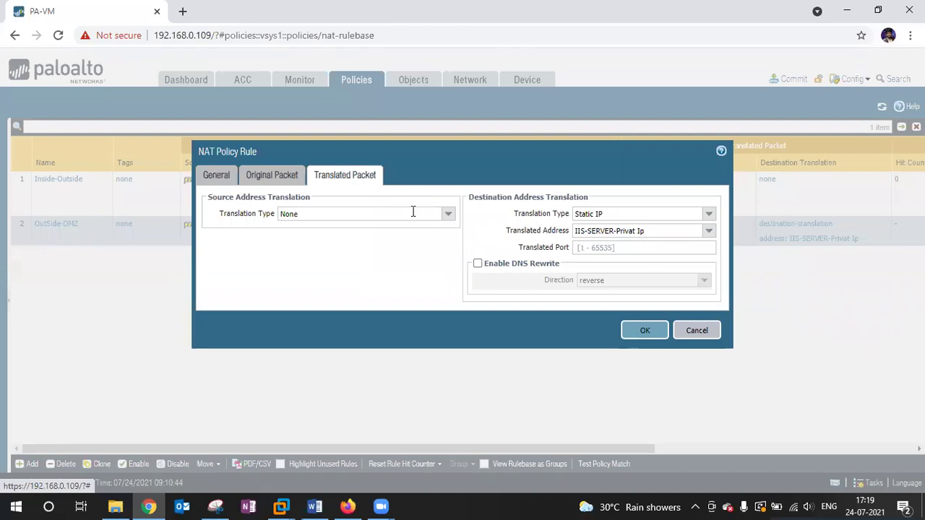
left_click(708, 232)
left_click(707, 233)
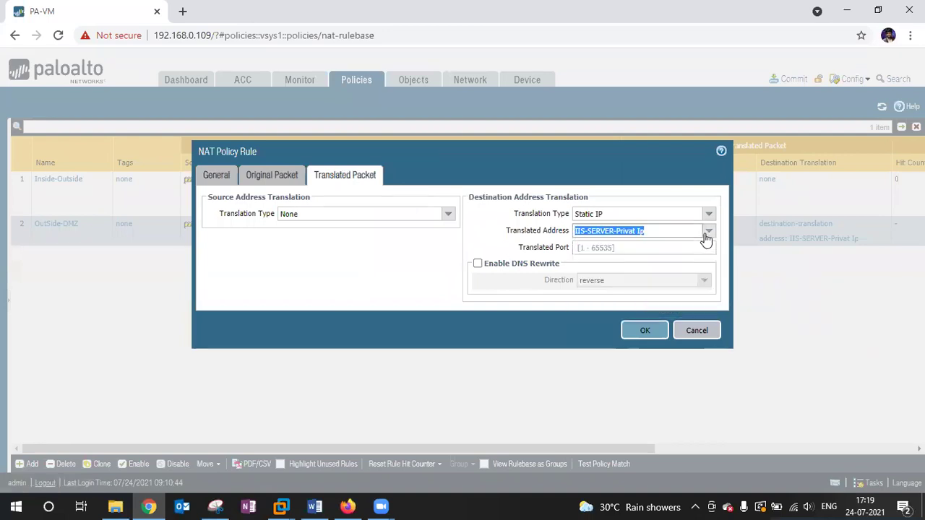
left_click(261, 176)
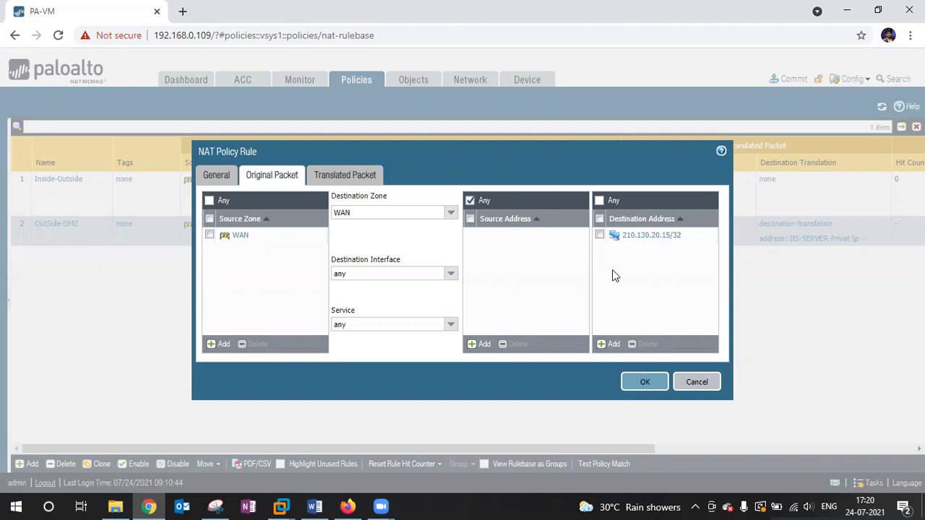
left_click(344, 176)
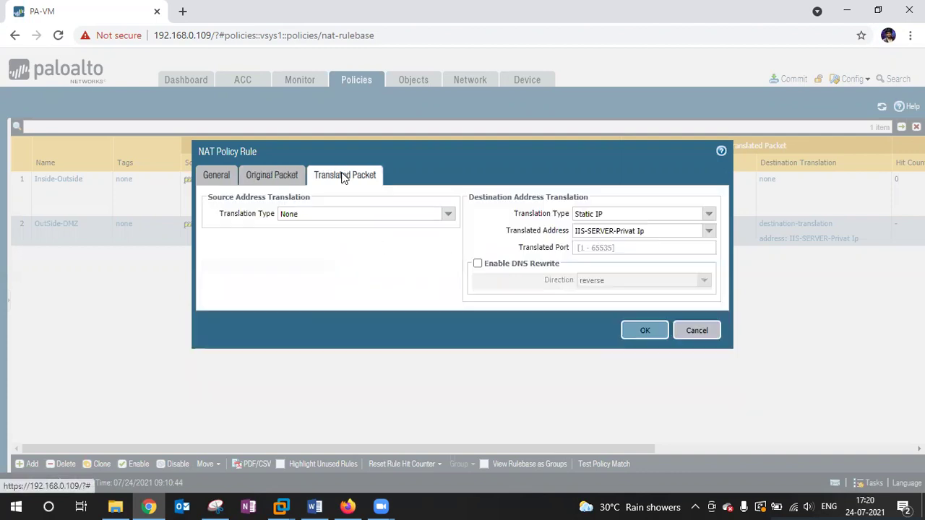
left_click(710, 232)
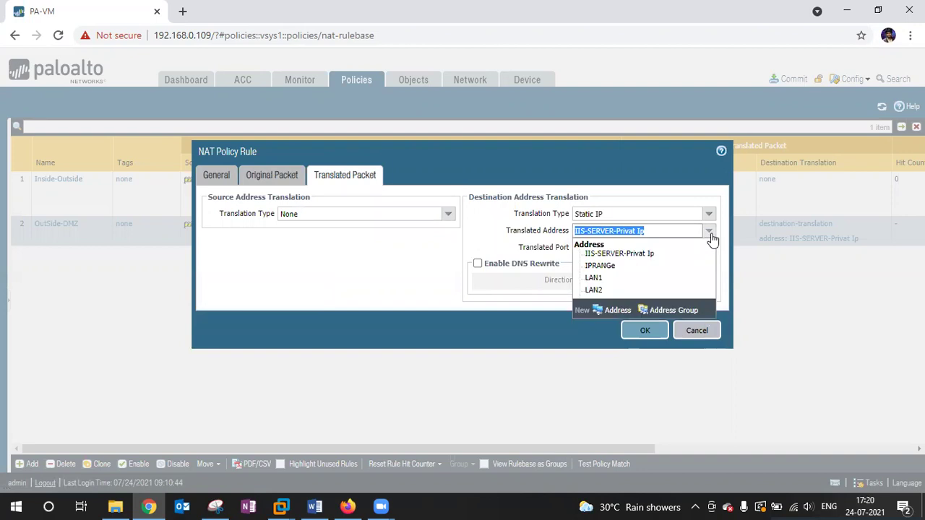
left_click(643, 258)
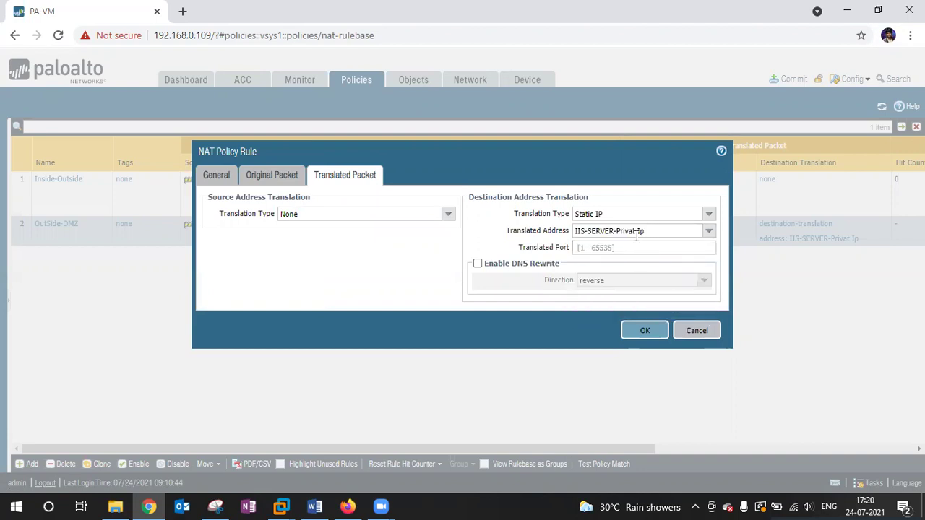
left_click(696, 334)
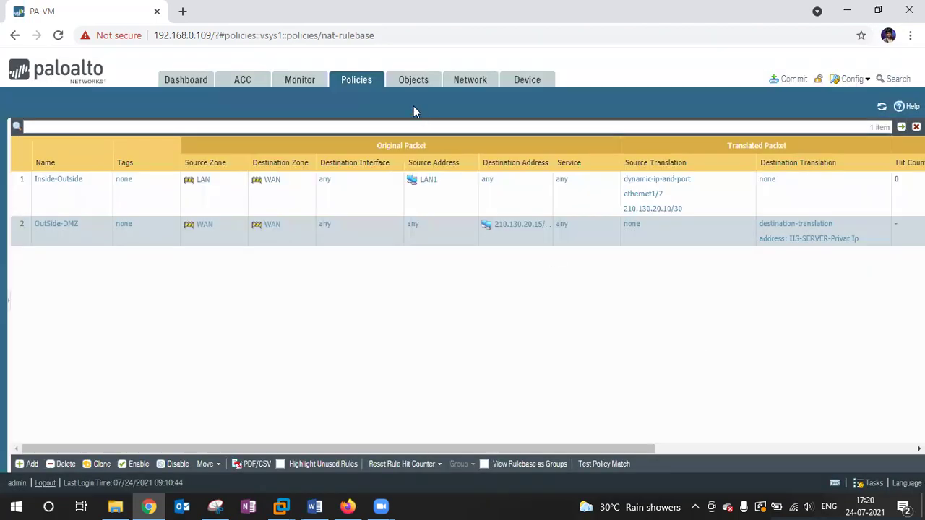
Step: Inspect the IP netmask defined in the IIS-SERVER-Privat Ip address object
left_click(413, 81)
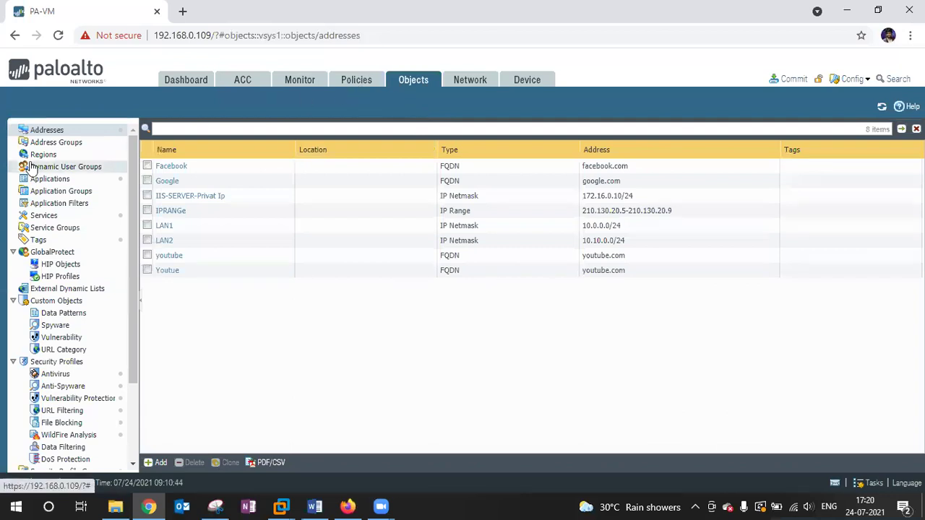
left_click(72, 147)
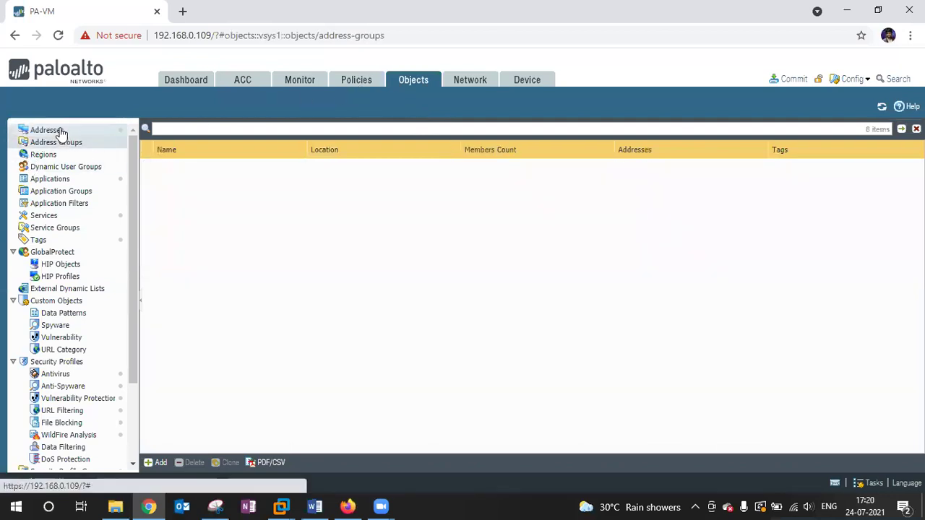
left_click(61, 133)
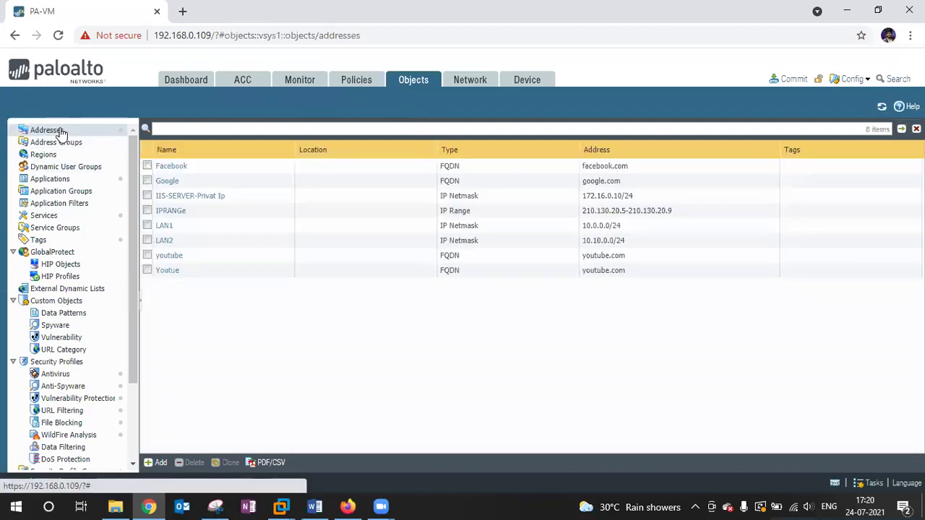
left_click(211, 196)
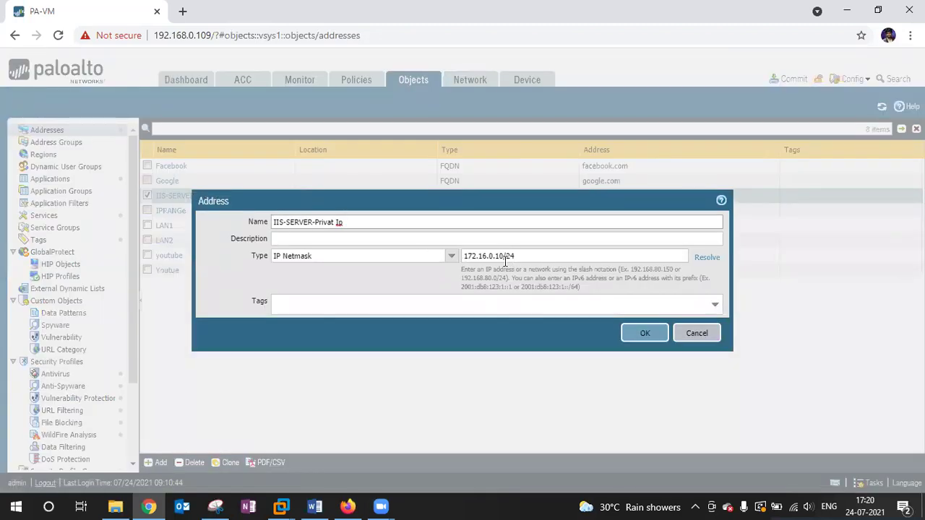
left_click(646, 336)
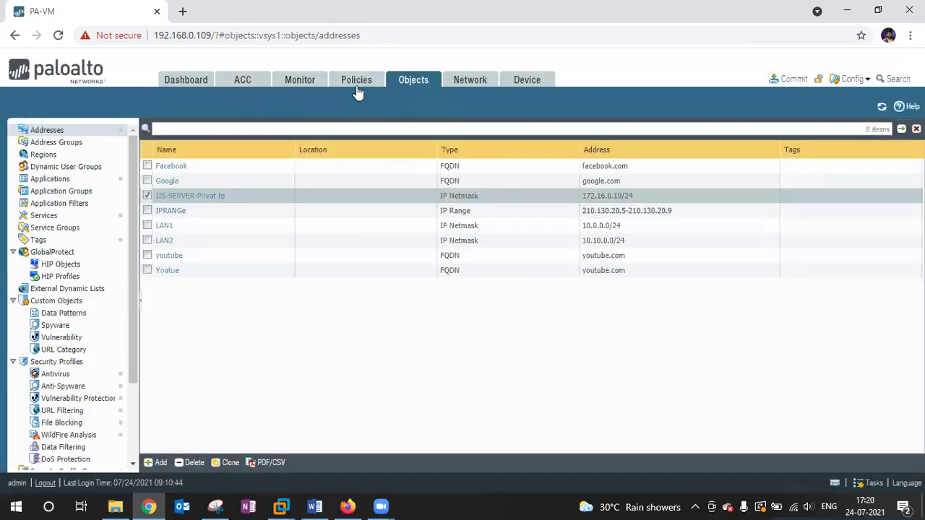
Step: Review the externat-WEB-Access security rule's source, user, destination, application and service settings, and close it without changes
left_click(355, 86)
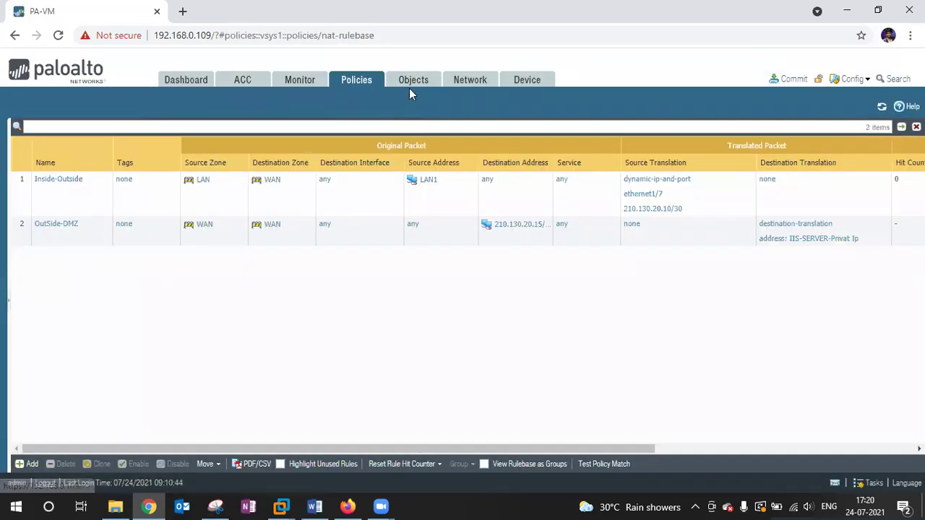
mouse_move(10, 297)
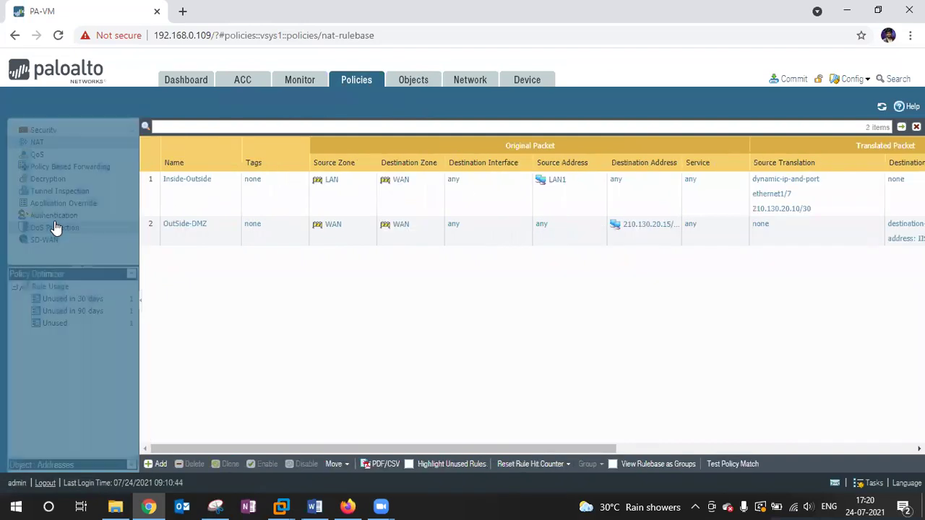
left_click(49, 136)
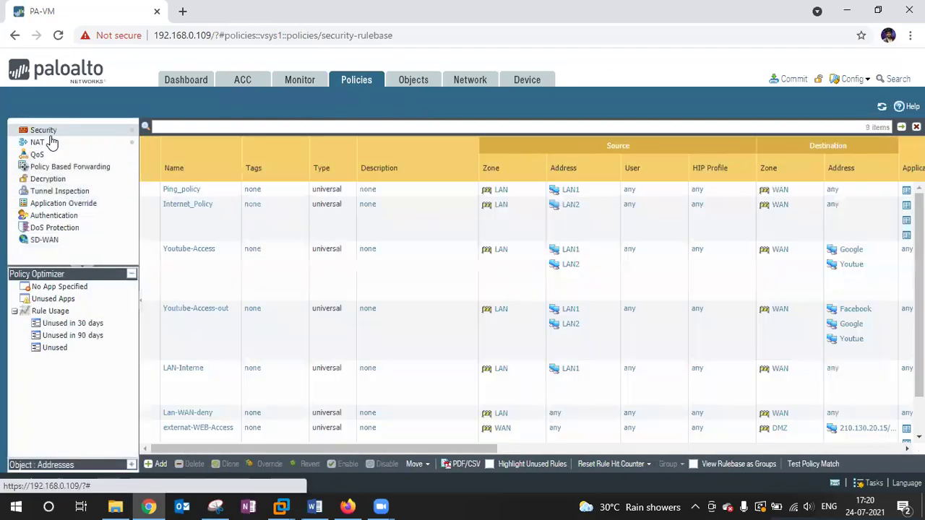
scroll(213, 311, "down", 3)
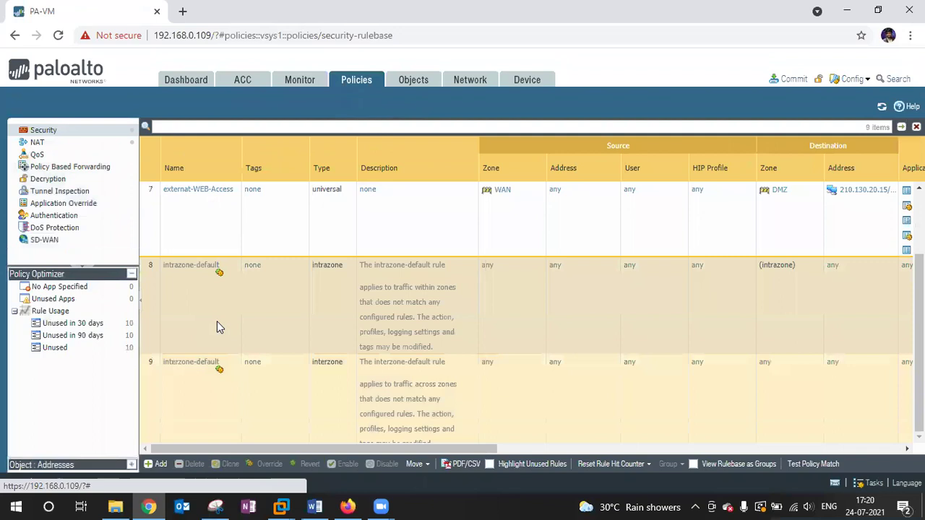
left_click(201, 195)
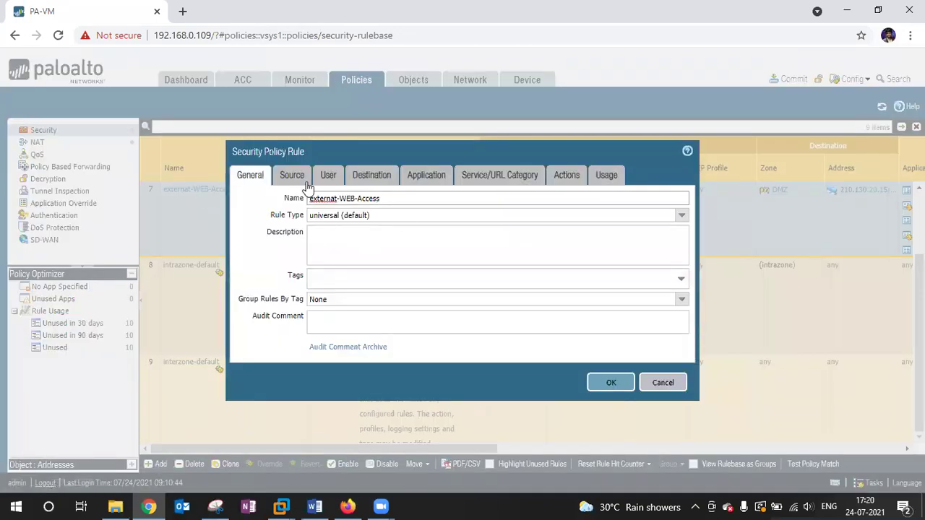
left_click(288, 178)
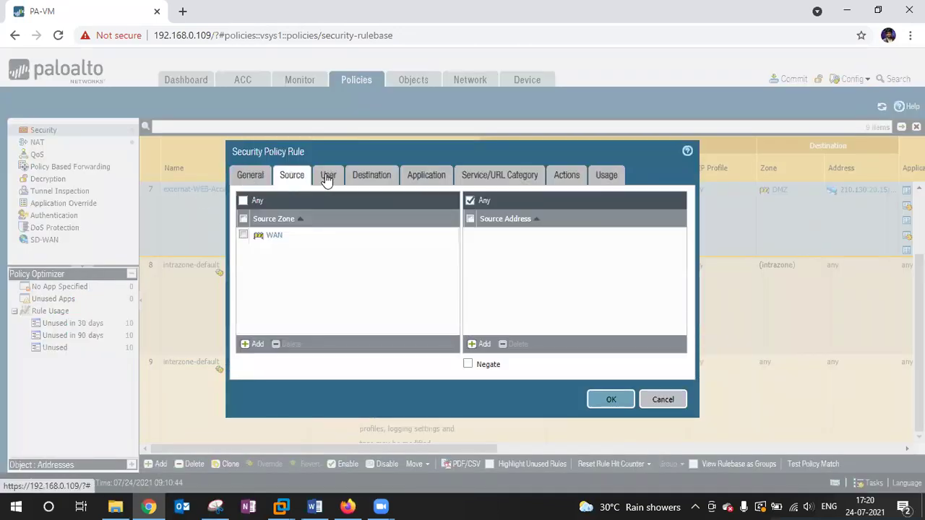
left_click(327, 177)
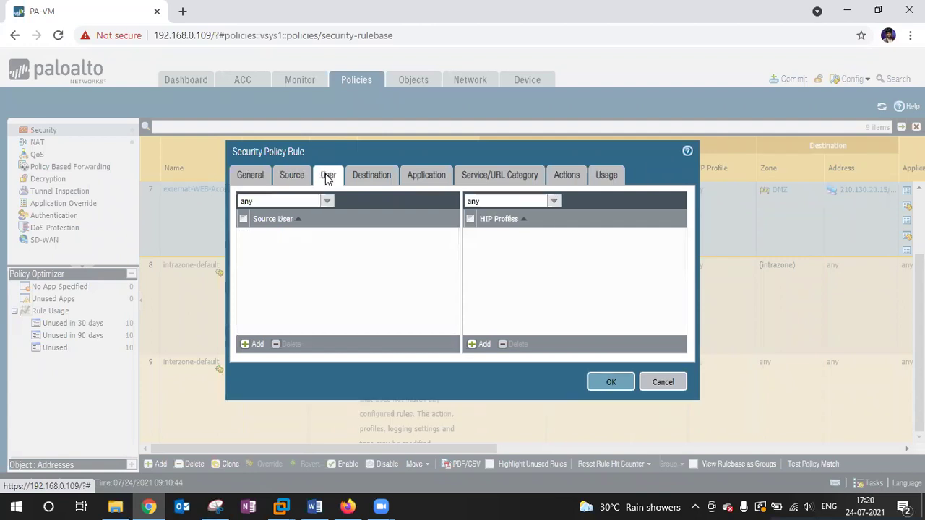
left_click(364, 180)
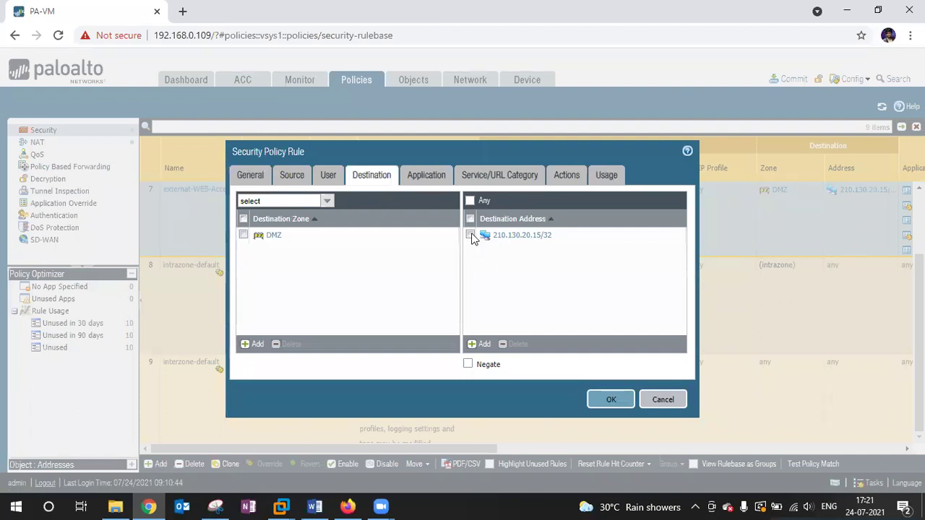
left_click(425, 178)
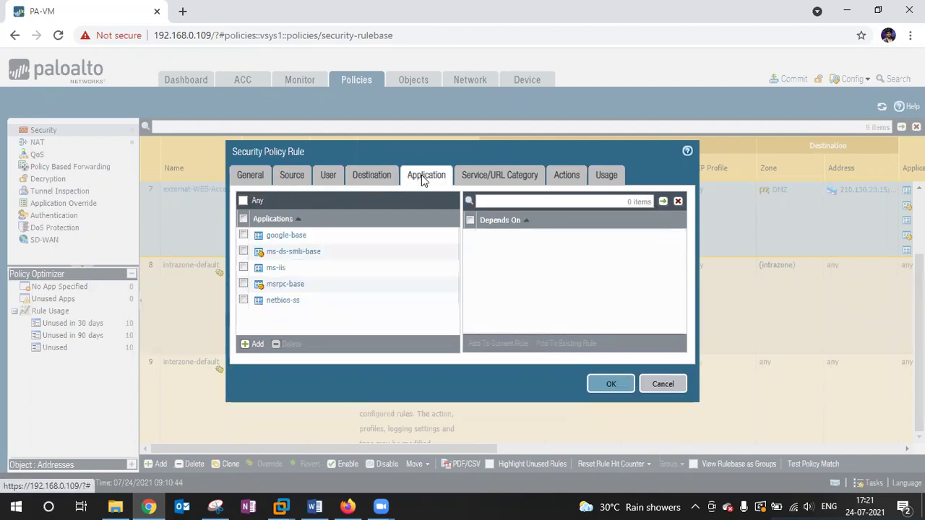
left_click(490, 179)
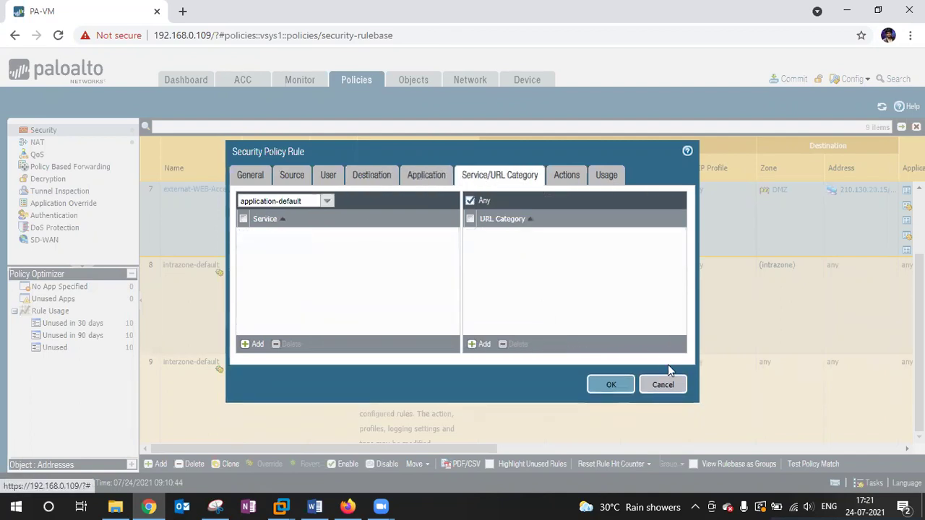
left_click(663, 385)
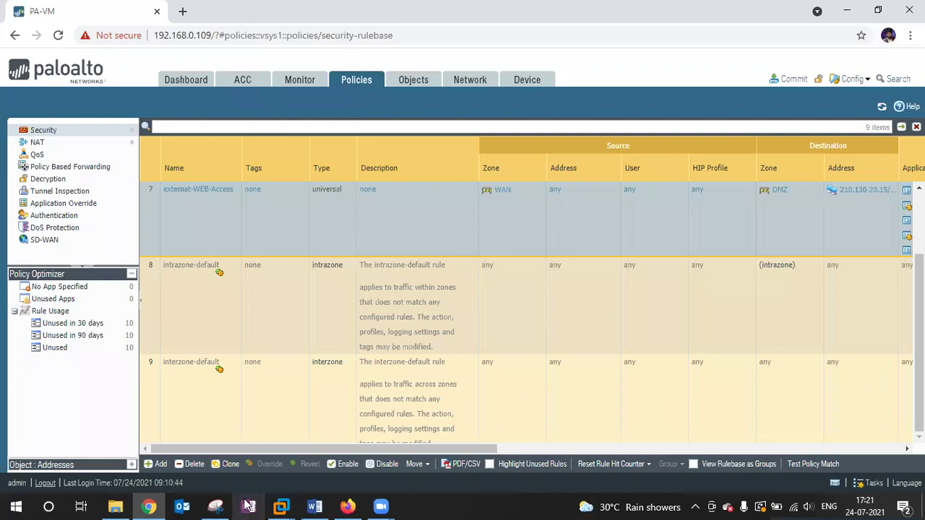
Step: Open the most recent commit job from the task list and examine its details on the OutSide-DMZ NAT rule
left_click(347, 507)
left_click(148, 507)
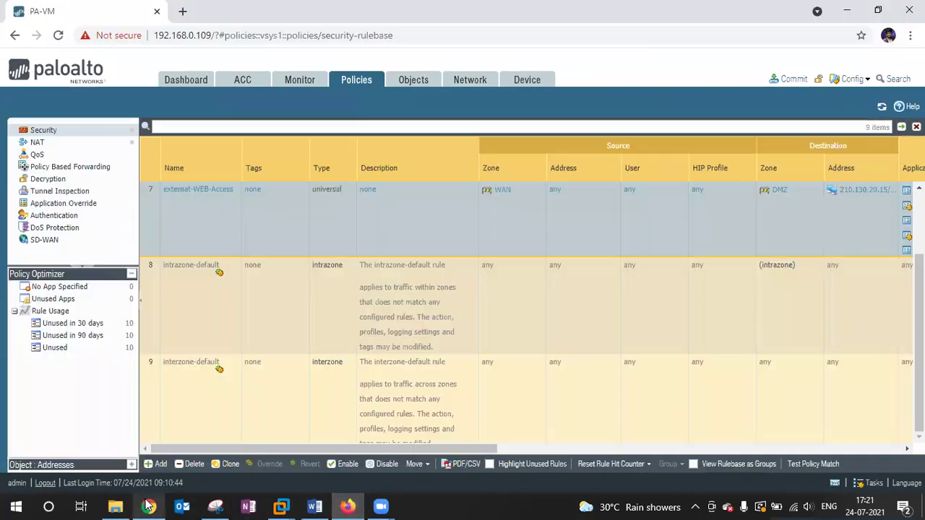
left_click(867, 484)
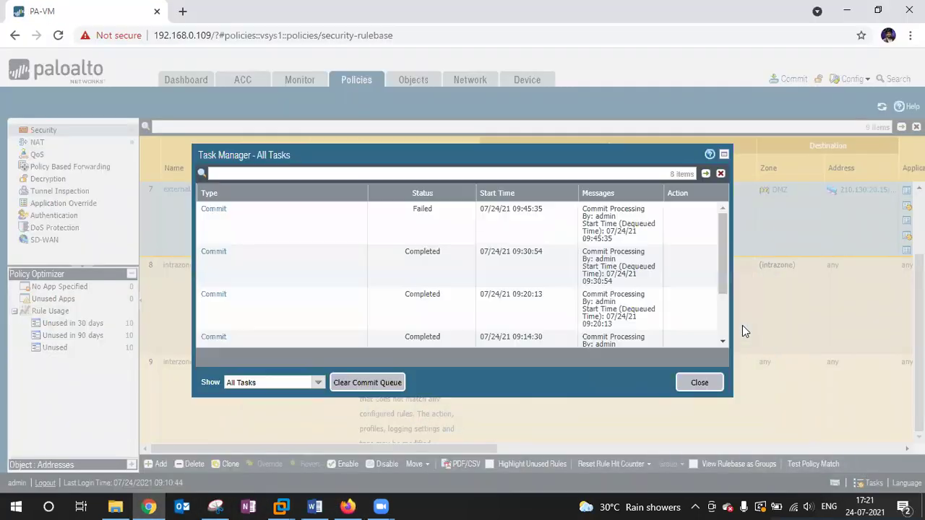
left_click(214, 214)
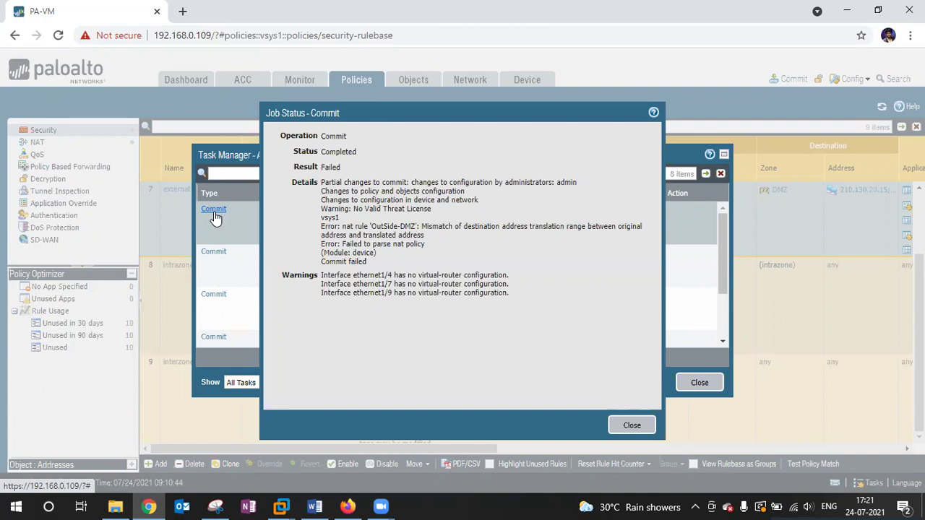
left_click_drag(421, 226, 562, 225)
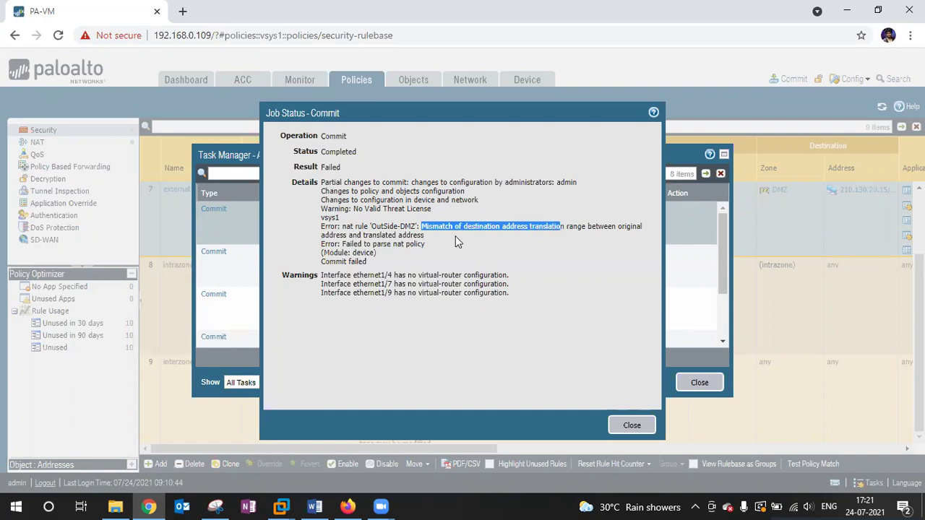
Step: Read the address mismatch error in the commit job's details, and examine the original and translated packet settings in the NAT rule list
left_click_drag(322, 234, 426, 237)
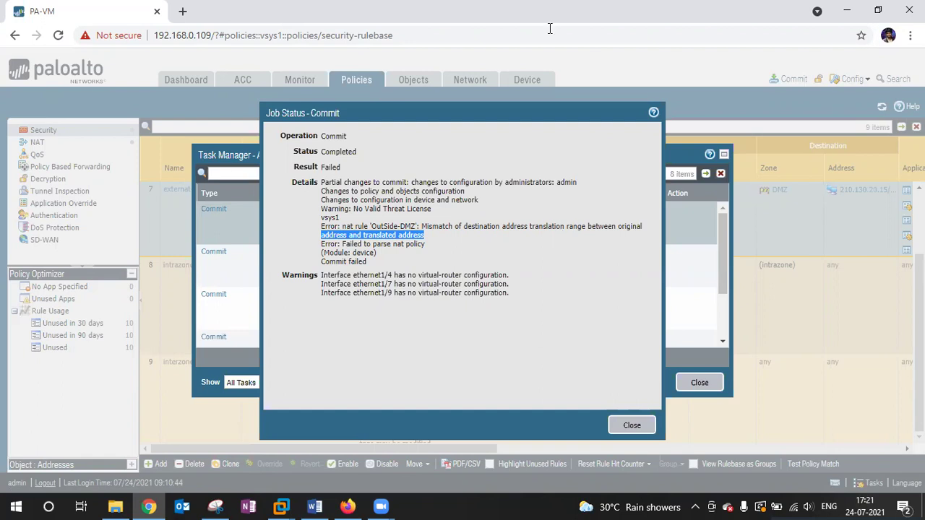
left_click(657, 55)
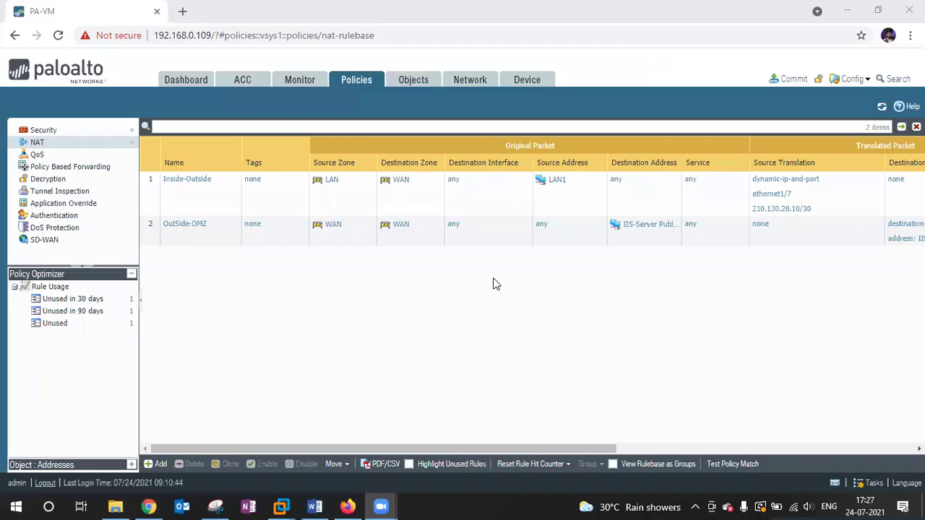
left_click(496, 284)
left_click_drag(293, 449, 406, 448)
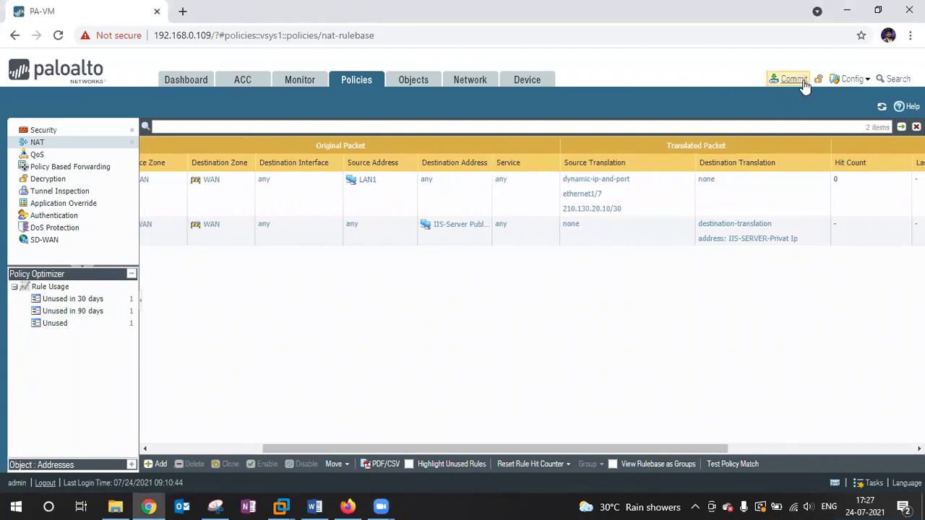
left_click_drag(418, 448, 270, 433)
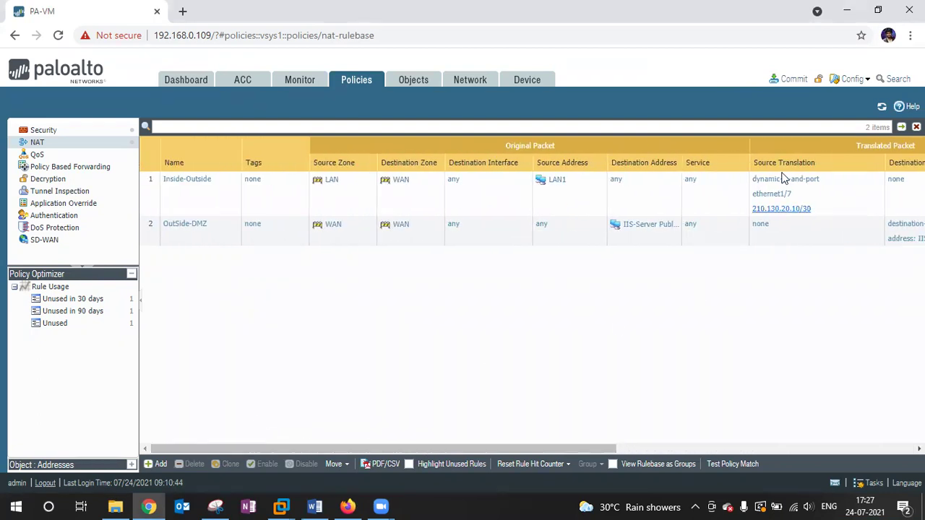
Step: Review the OutSide-DMZ NAT rule's original packet and destination address translation settings, and accept the rule as it is
left_click(185, 226)
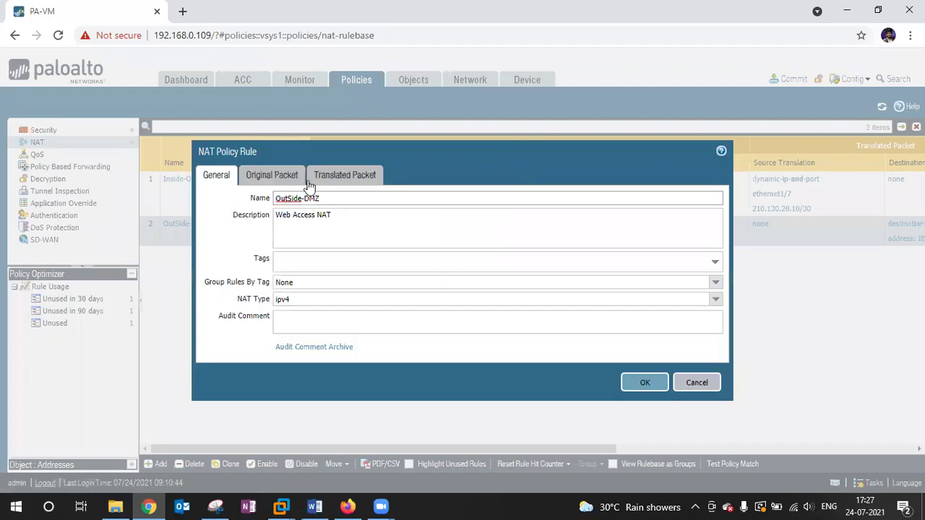
left_click(252, 183)
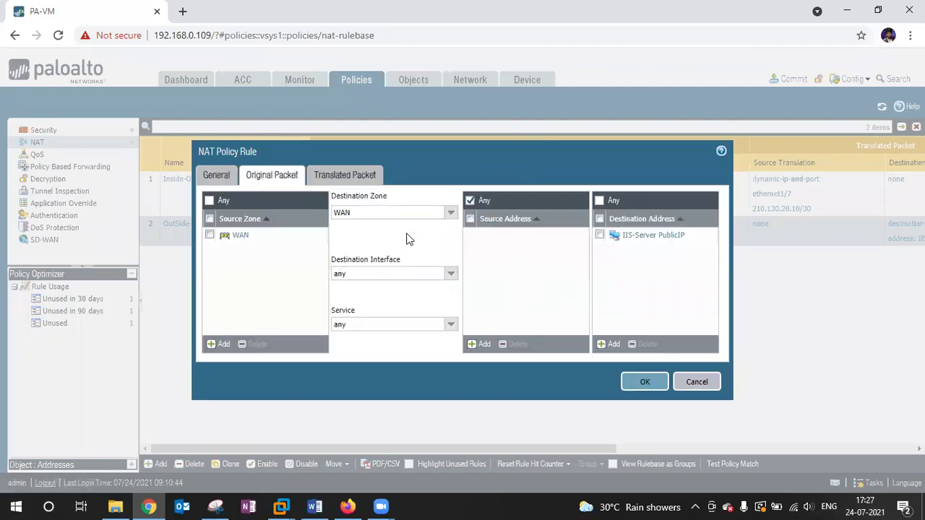
left_click(649, 239)
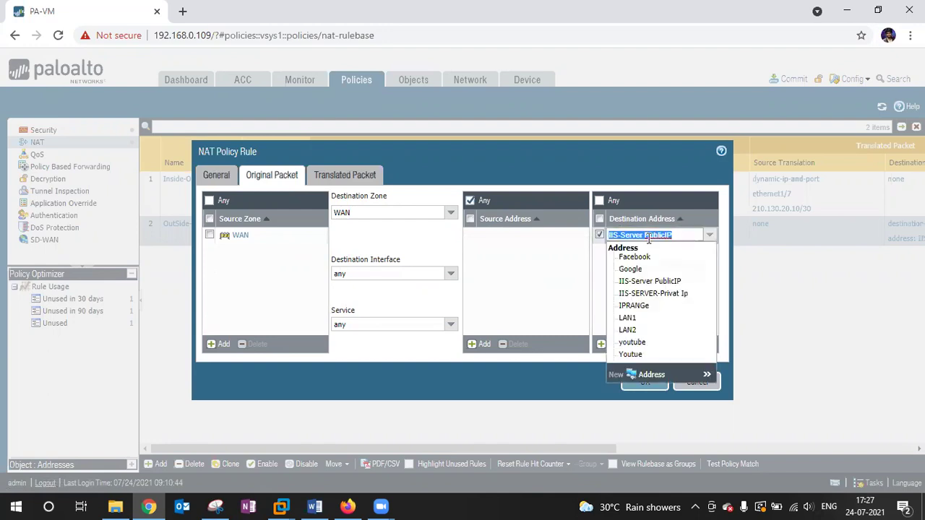
left_click(523, 268)
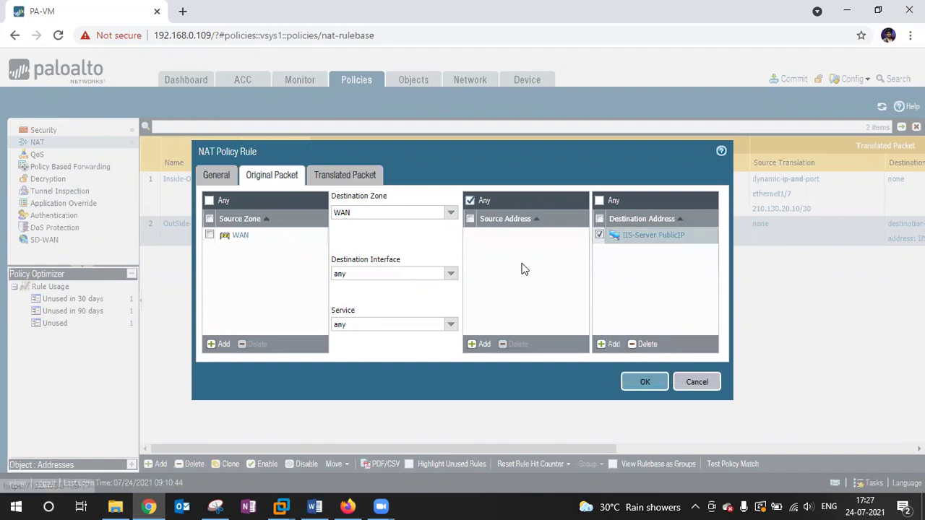
left_click(335, 176)
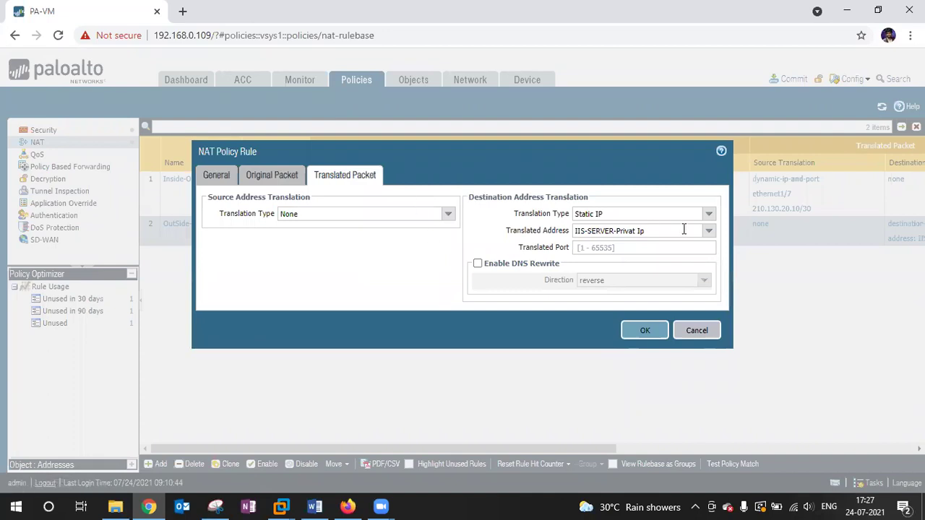
left_click(707, 233)
left_click(707, 233)
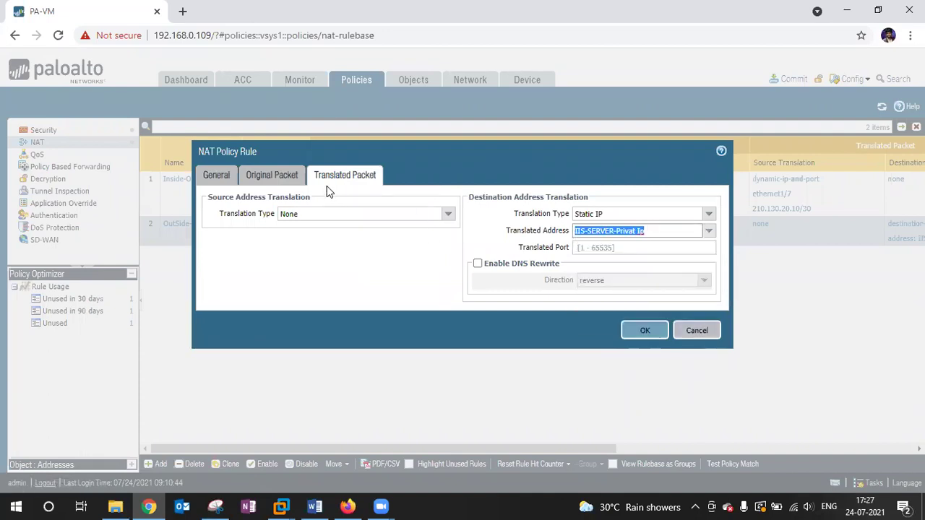
left_click(278, 177)
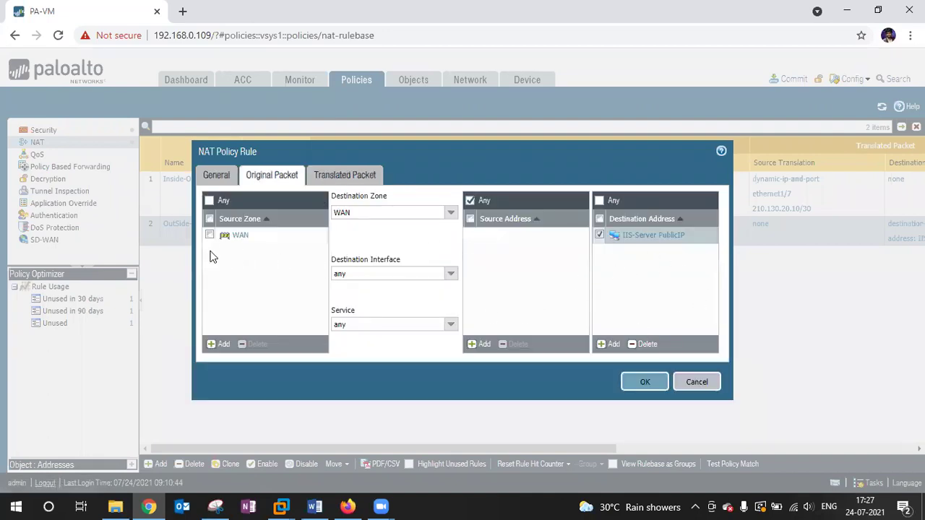
left_click(627, 383)
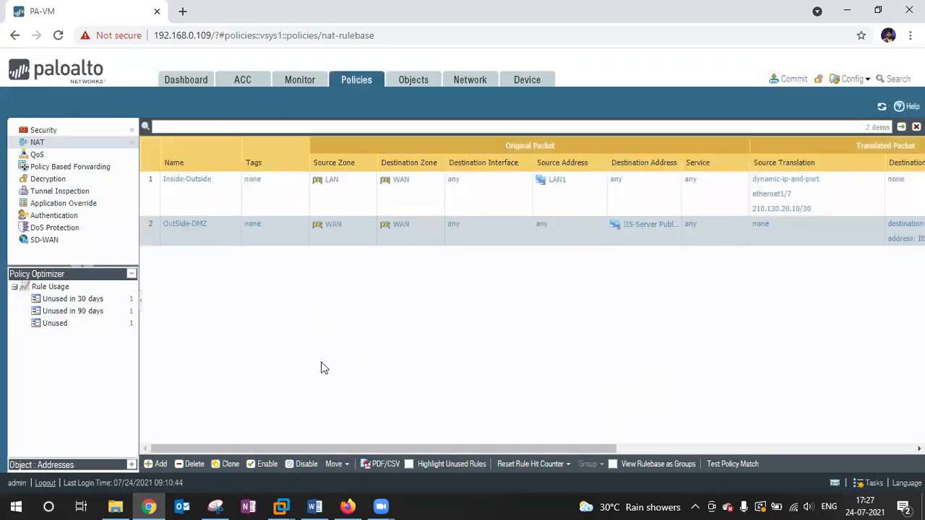
Step: Switch to the Firefox window and inspect the source zone of the externat-WEB-Access security rule, leaving it unchanged
key("alt+Tab")
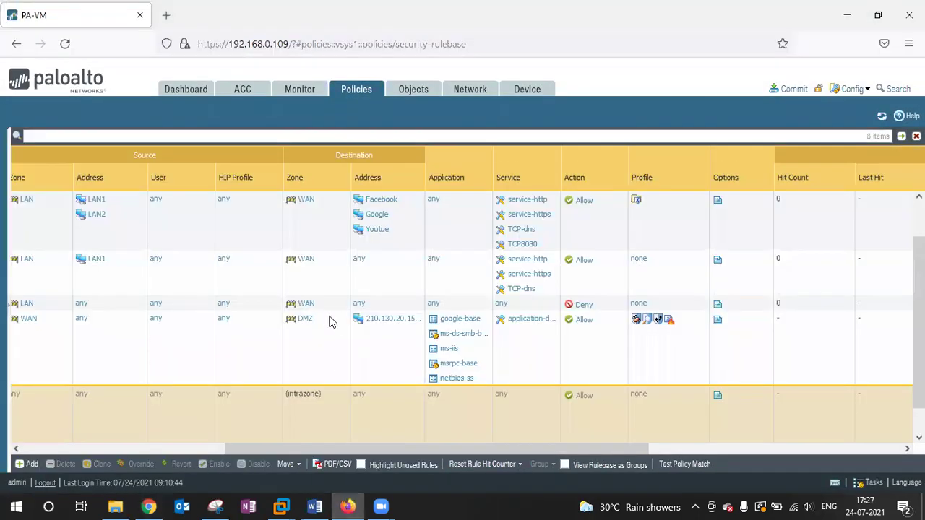
left_click(26, 323)
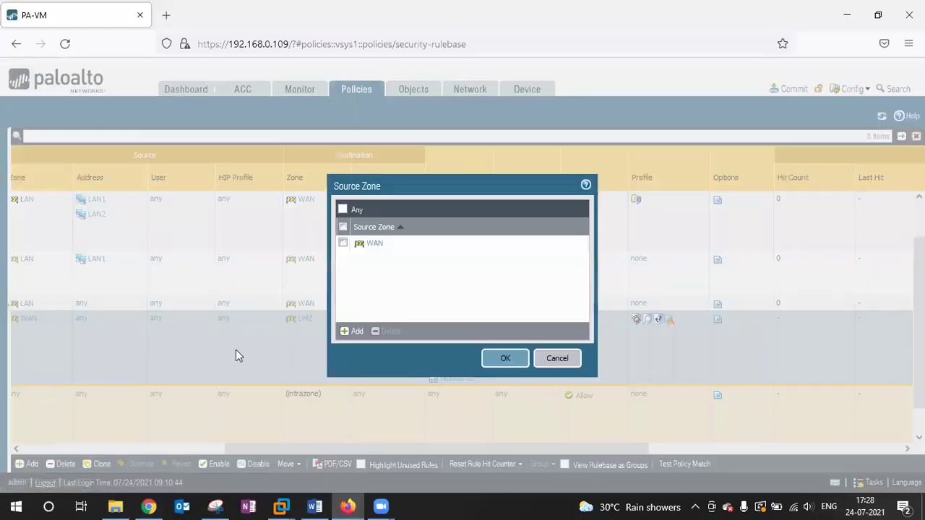
left_click(557, 359)
left_click_drag(580, 457, 376, 457)
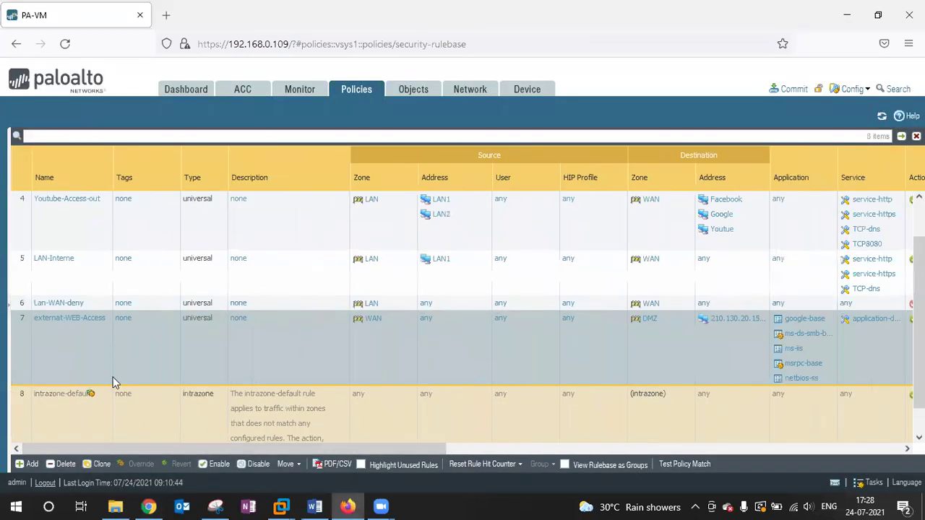
Step: Review the externat-WEB-Access rule's source, destination, application, service and action settings, and close it without saving
left_click(73, 323)
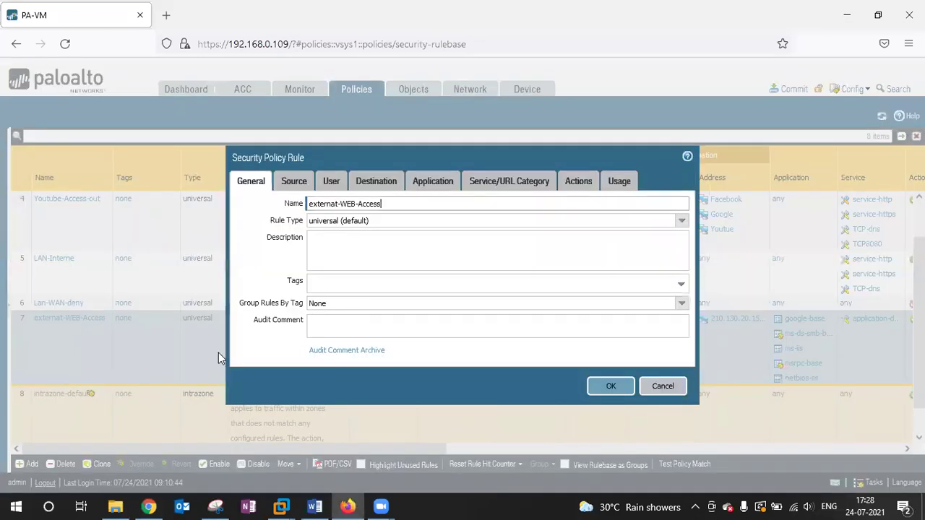
left_click(294, 182)
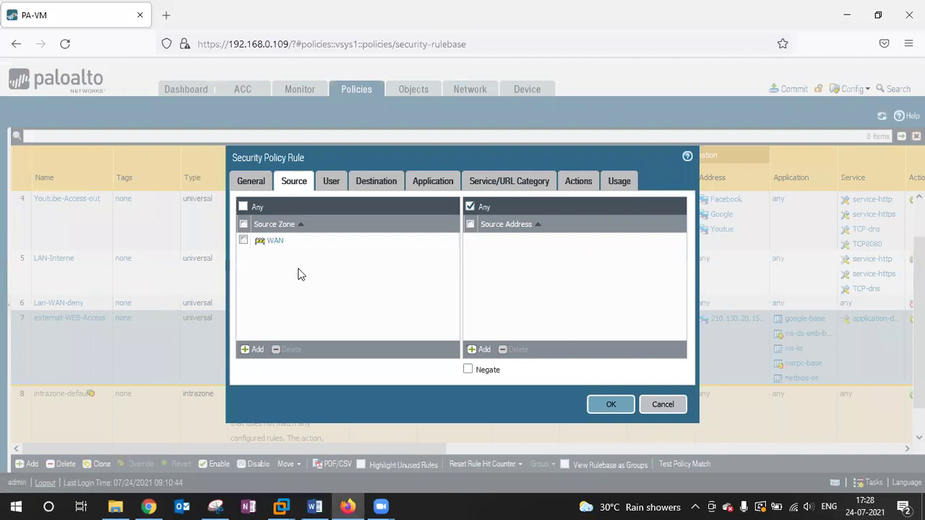
left_click(354, 183)
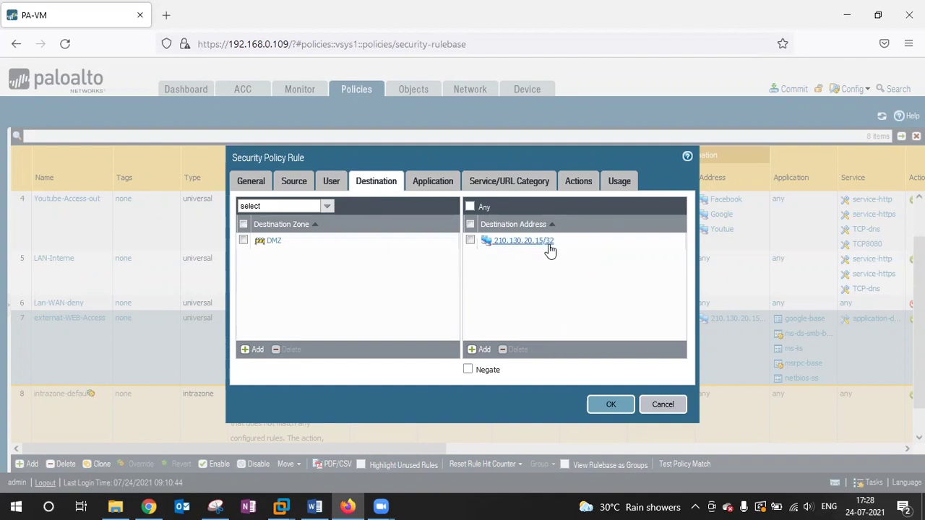
left_click(432, 186)
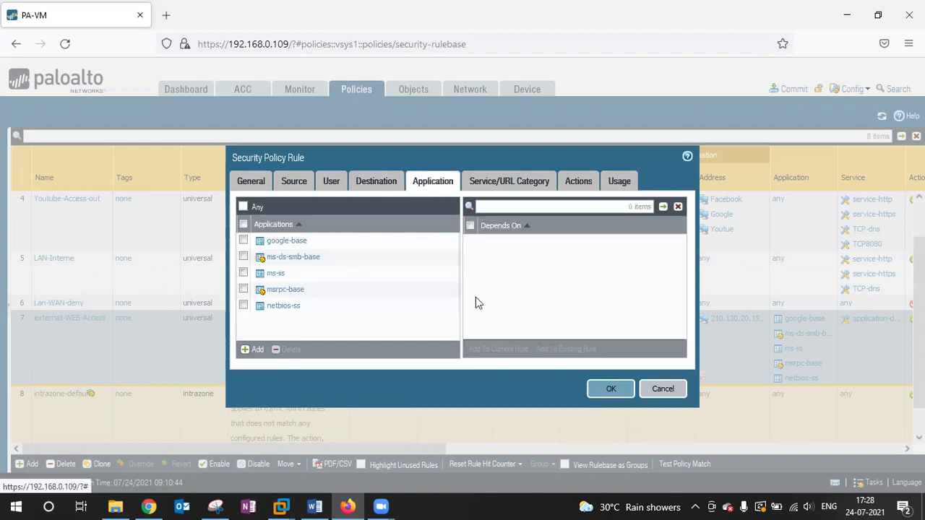
left_click(496, 180)
left_click(585, 184)
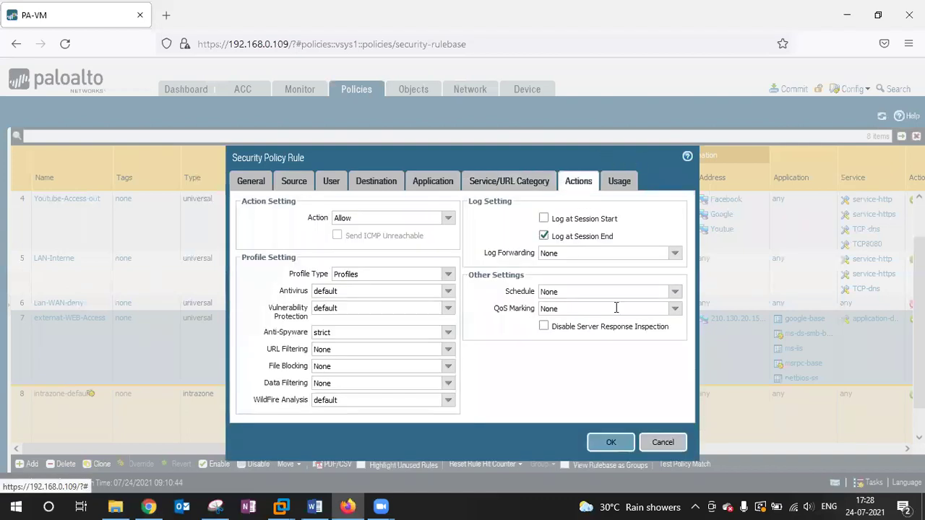
left_click(661, 443)
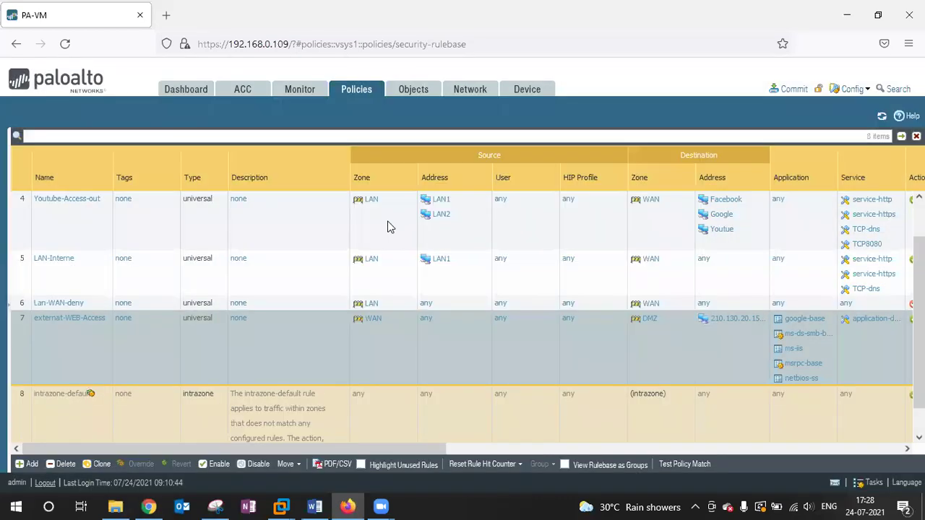